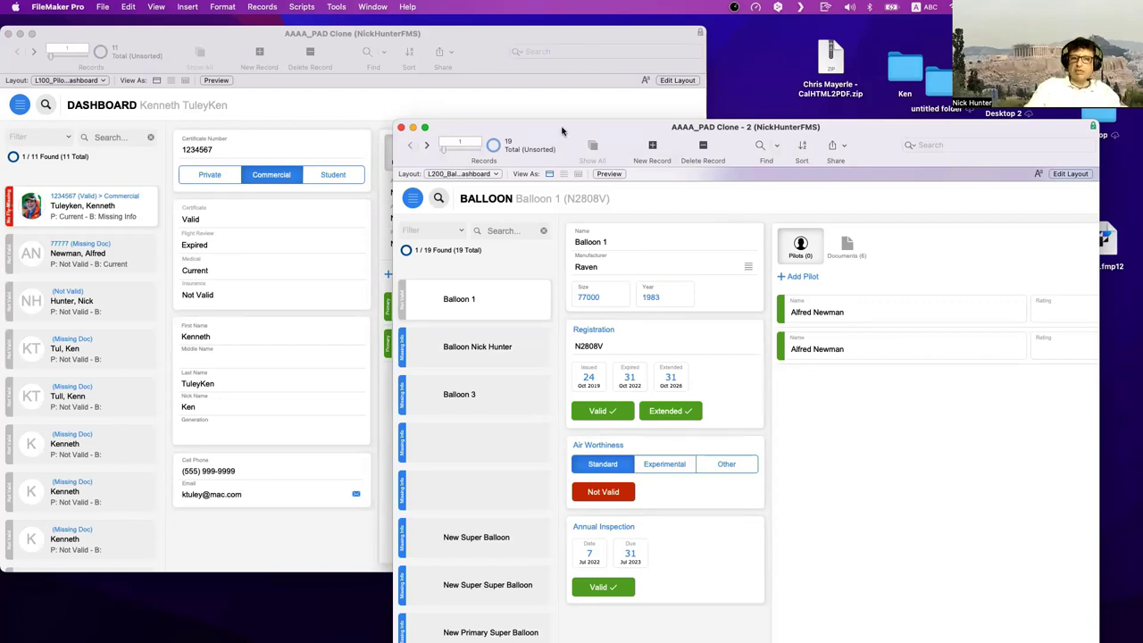
# - Move the Clone 2 balloon window aside and bring the pilot dashboard to the front
pyautogui.moveTo(564, 131); pyautogui.dragTo(662, 126)
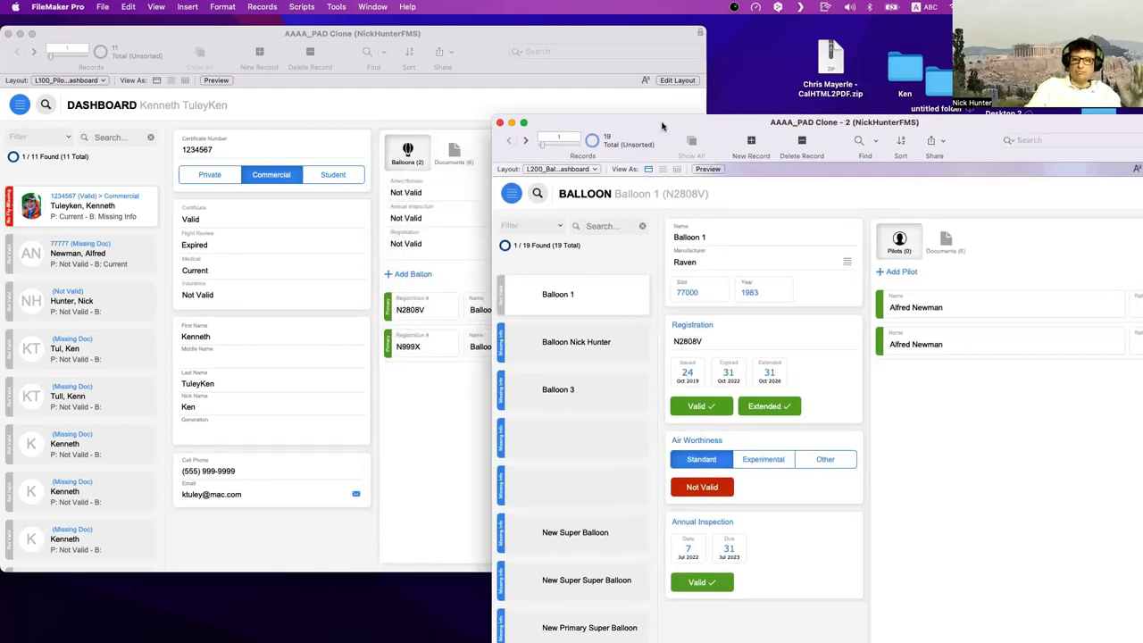
pyautogui.click(356, 120)
pyautogui.scroll(-1, 146, 216)
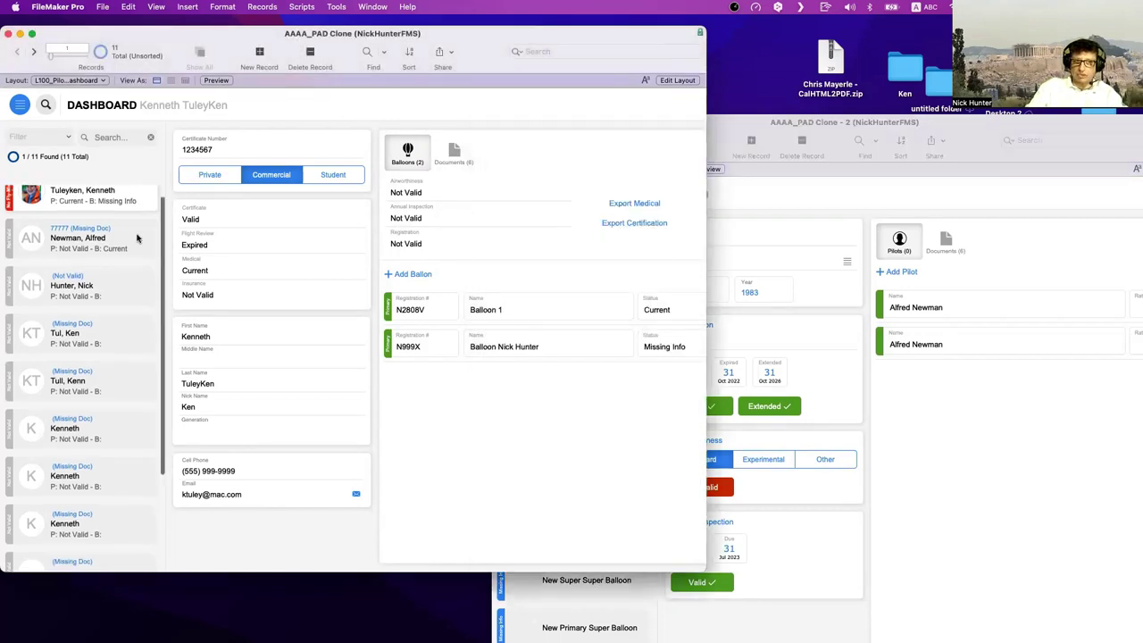
pyautogui.scroll(1, 137, 238)
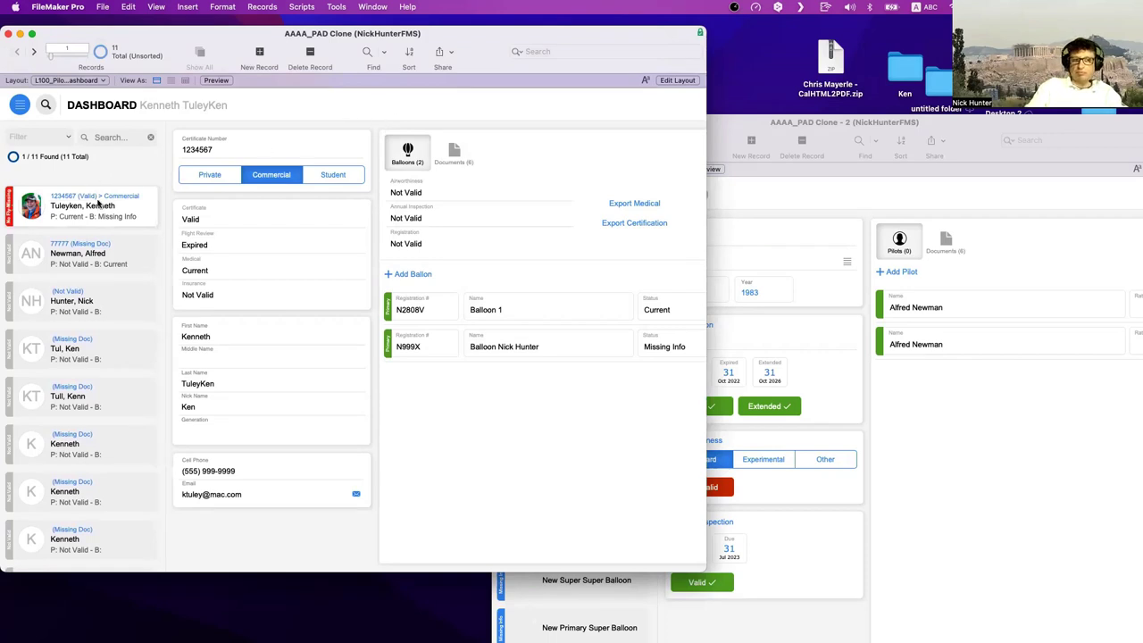
pyautogui.scroll(-1, 100, 205)
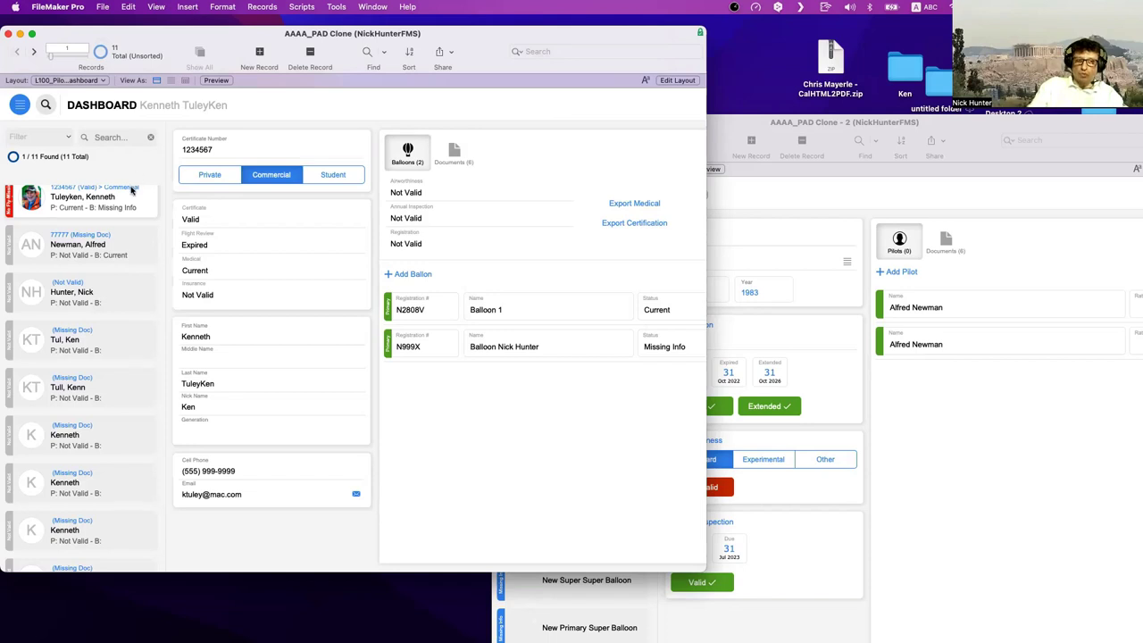
pyautogui.scroll(1, 132, 195)
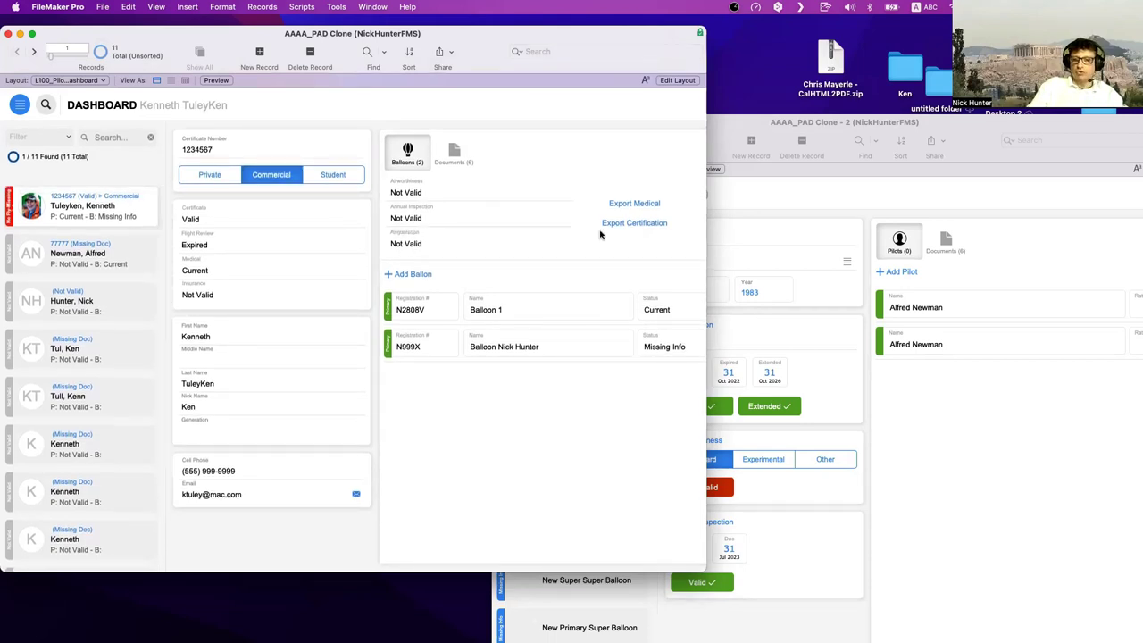
# - Park the balloon window at the upper right, refocus the dashboard, and open Manage Layouts
pyautogui.click(735, 219)
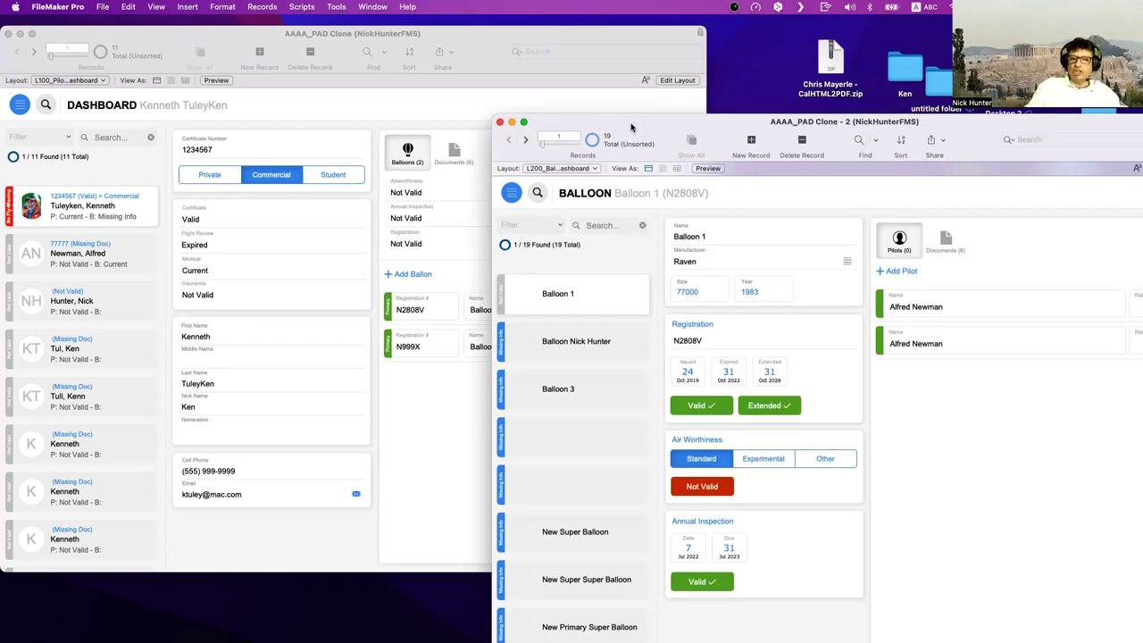
pyautogui.moveTo(632, 122); pyautogui.dragTo(808, 48)
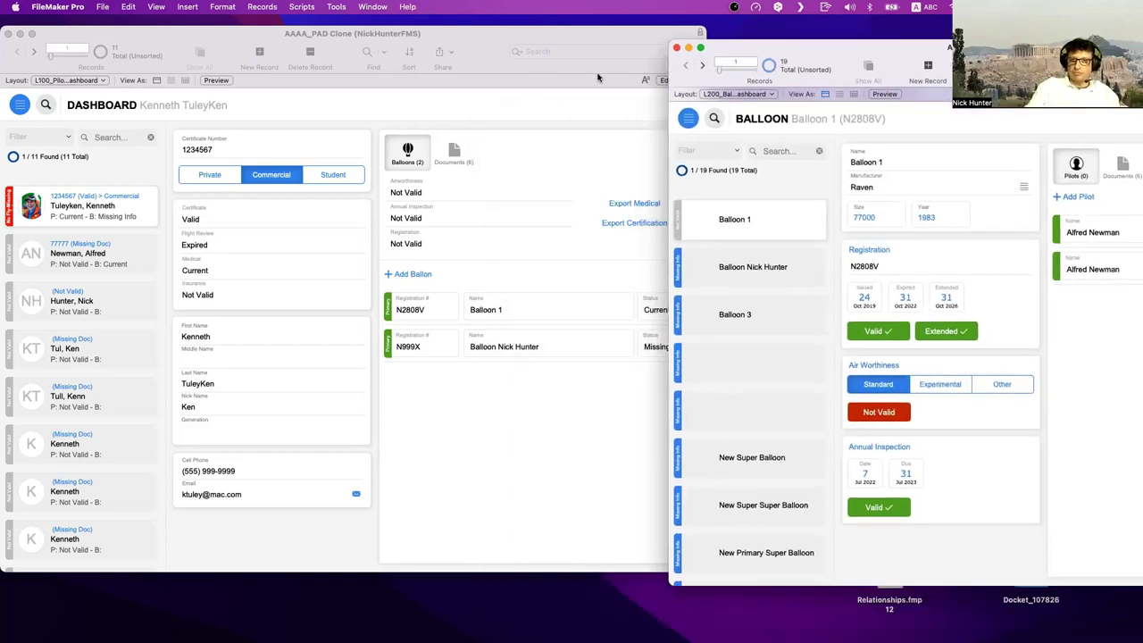
pyautogui.click(478, 57)
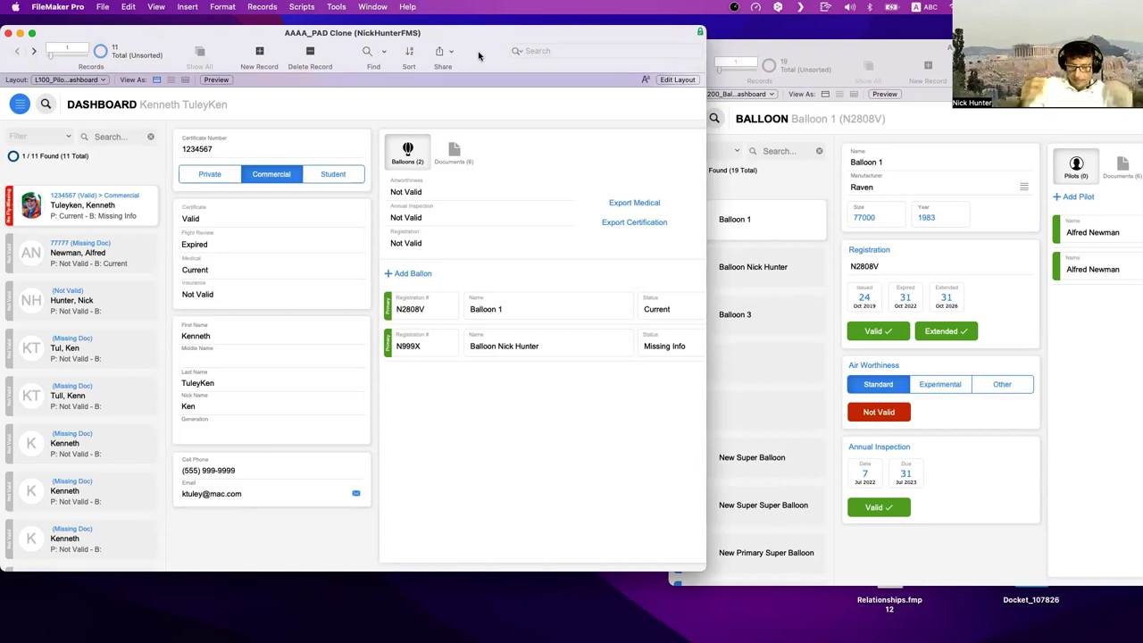
pyautogui.press('super+shift+l')
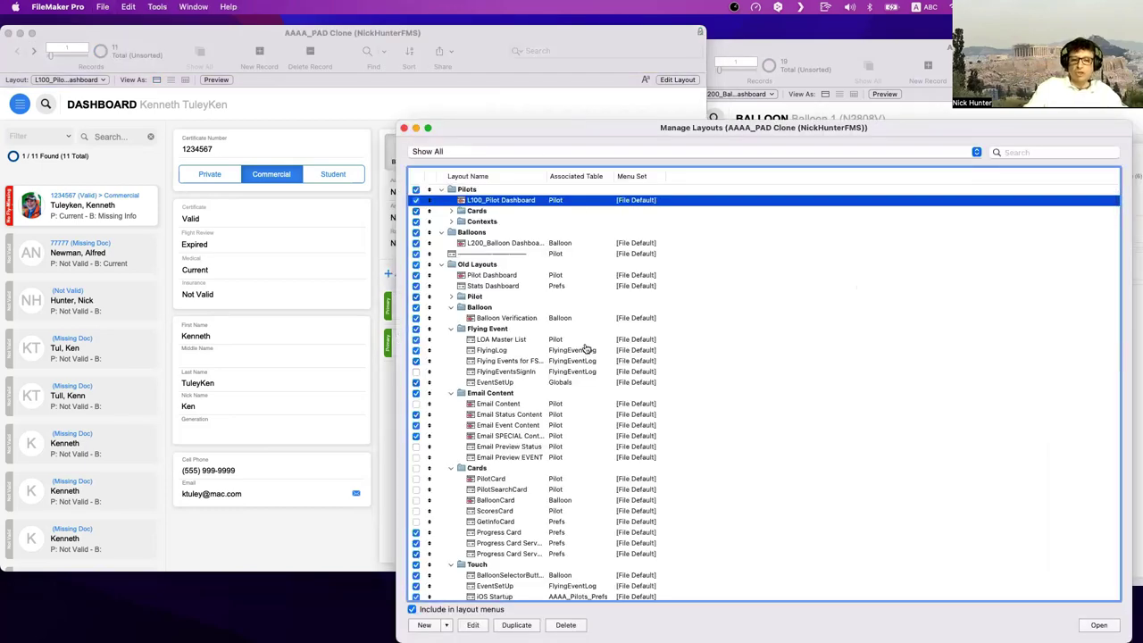
# - Open the XREF1_Pilots Balloons layout from Manage Layouts in a new window
pyautogui.scroll(-10, 591, 388)
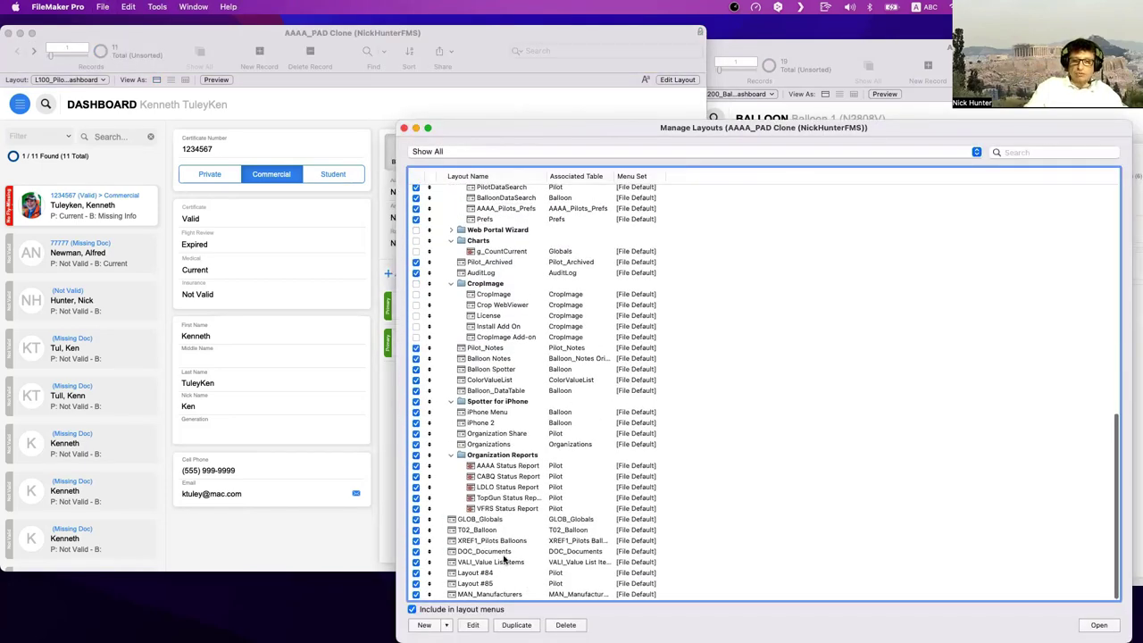
pyautogui.click(504, 540)
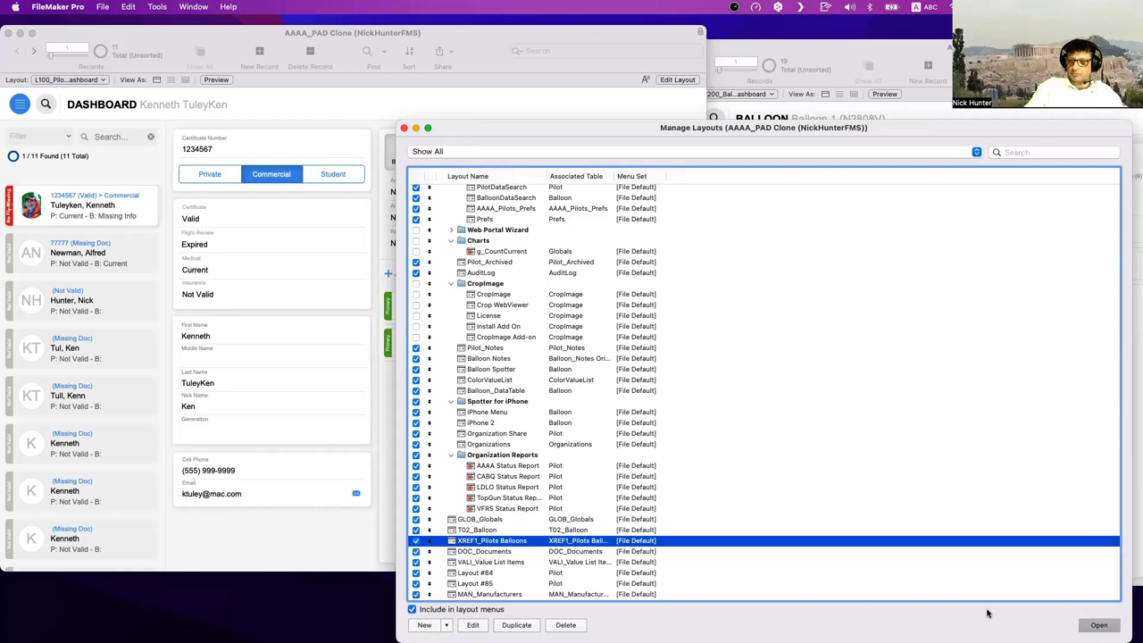
pyautogui.press('Return')
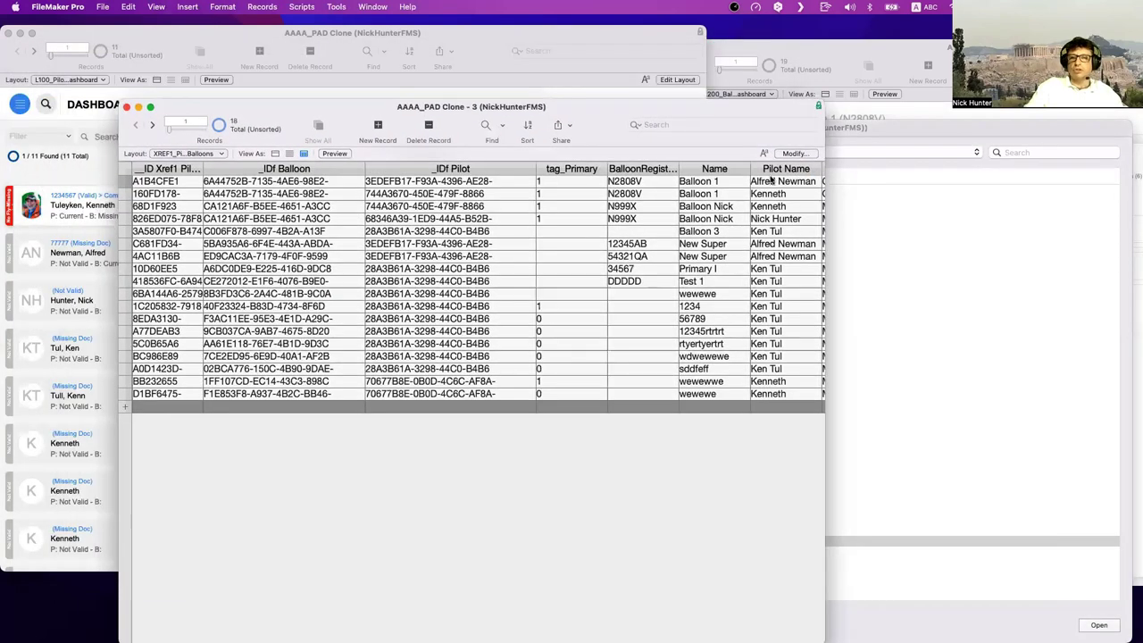
# - Hide the ID, tag_Primary, BalloonRegistrationNum and StatusBalloon columns, saving the change to the layout
pyautogui.click(797, 154)
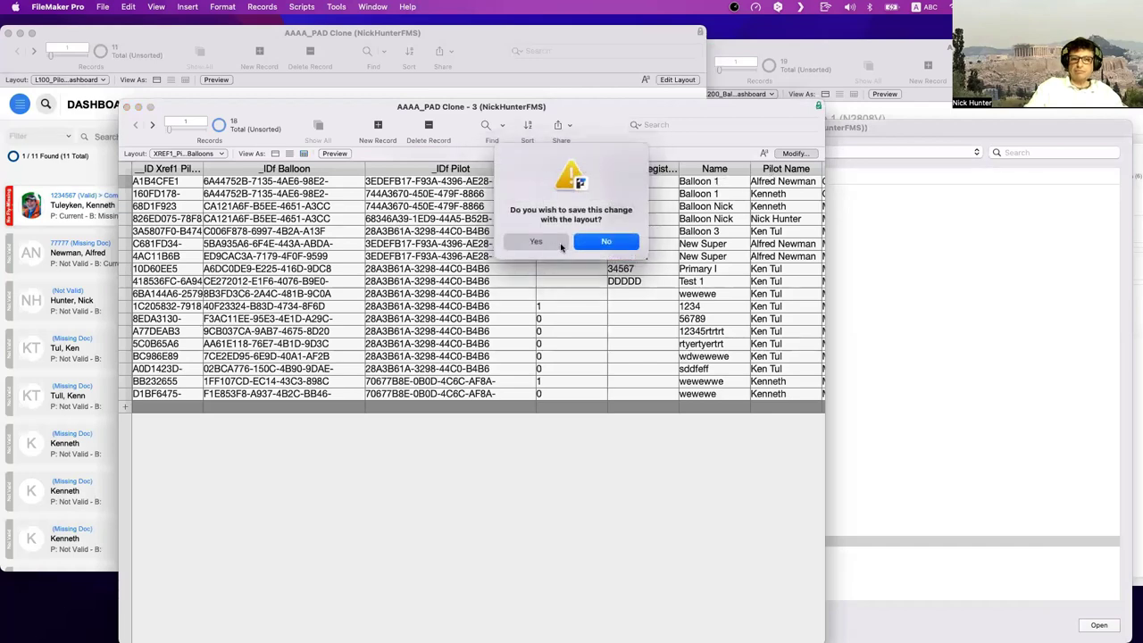
pyautogui.click(554, 243)
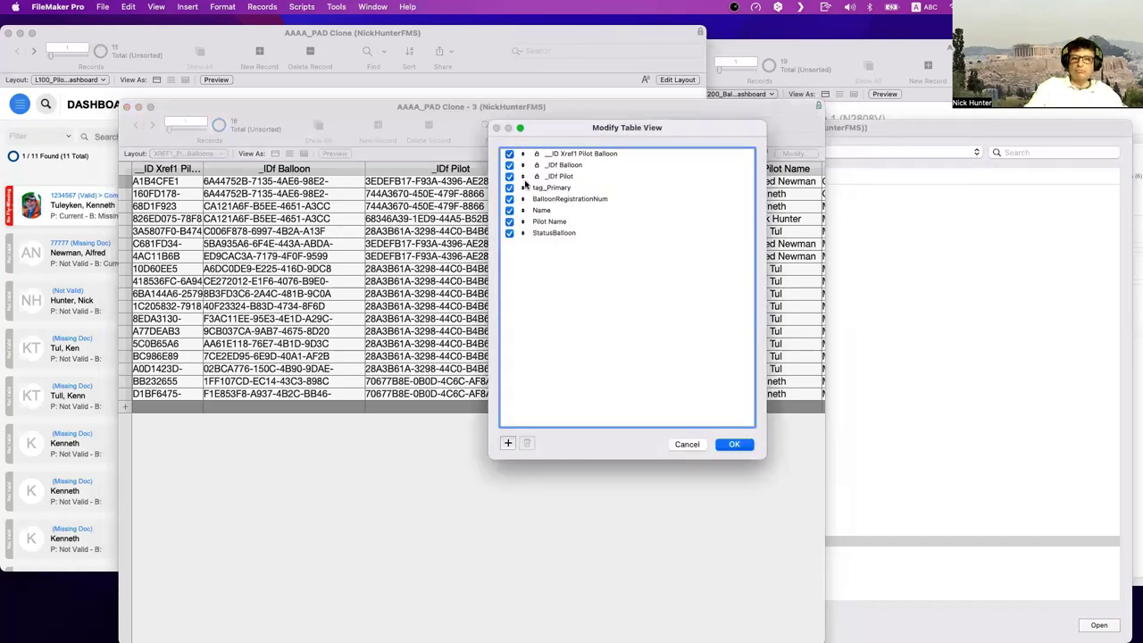
pyautogui.click(510, 153)
pyautogui.click(509, 187)
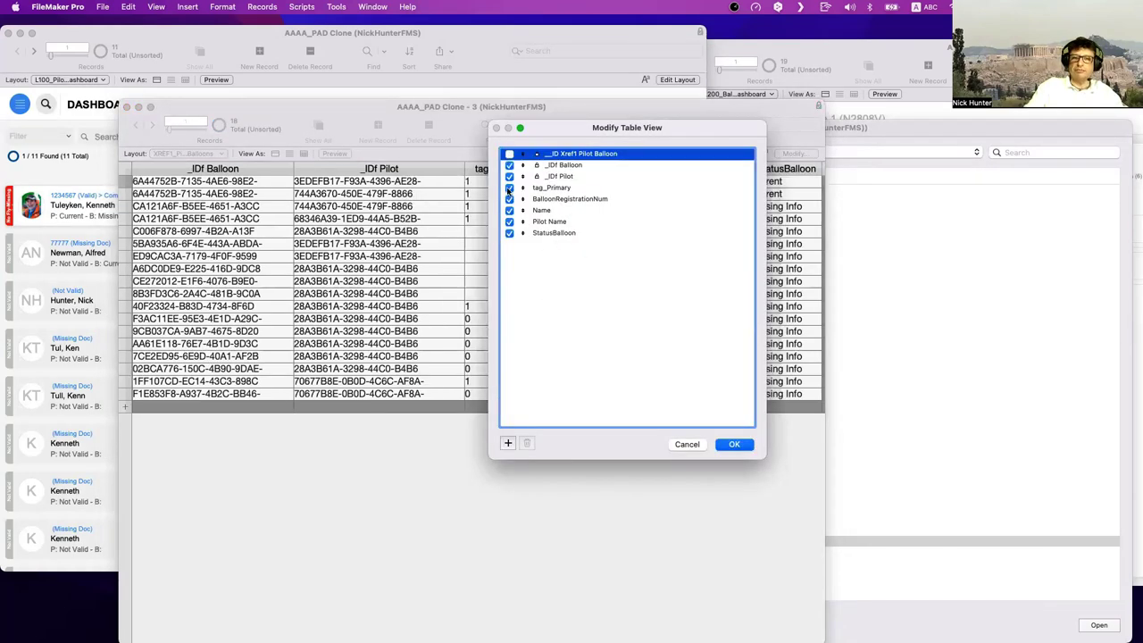
pyautogui.click(509, 199)
pyautogui.click(509, 233)
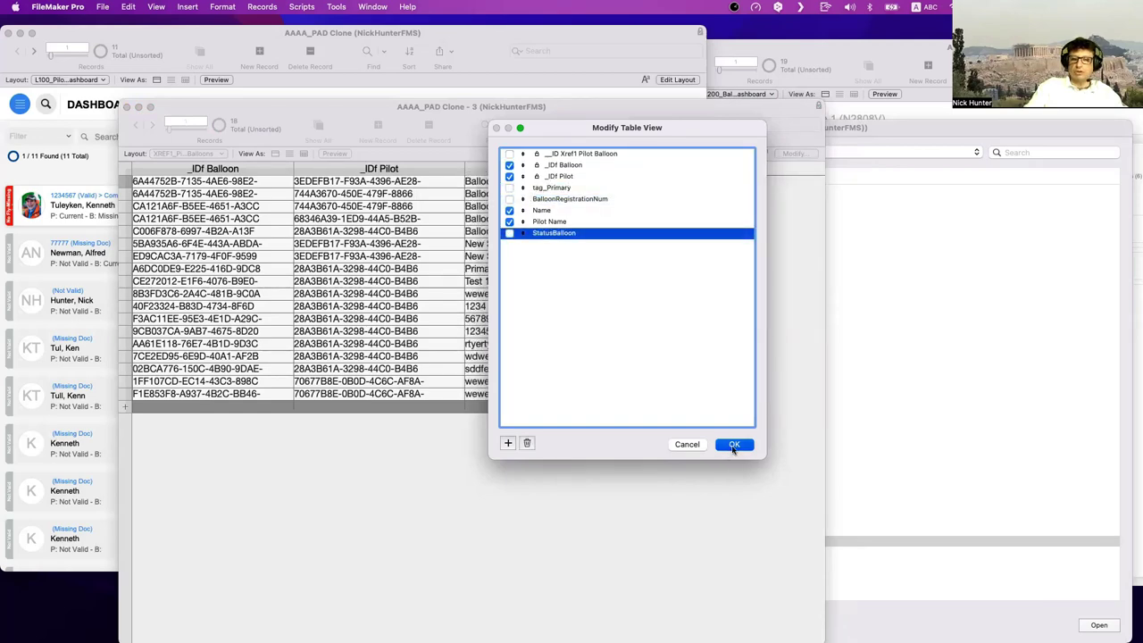
pyautogui.click(733, 444)
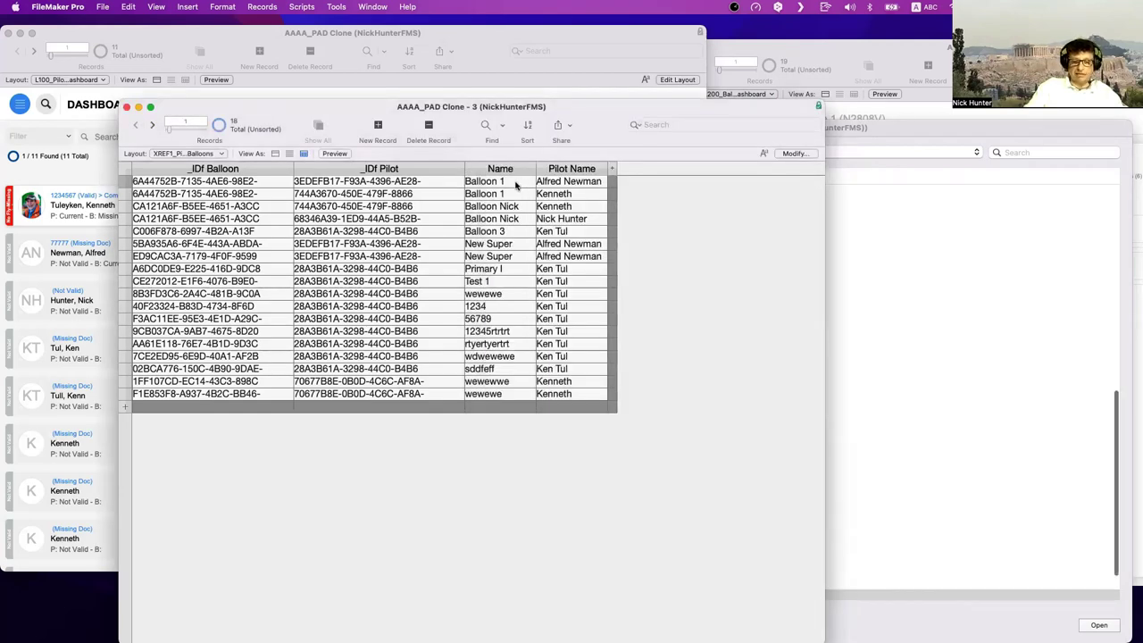
pyautogui.press('super+shift+d')
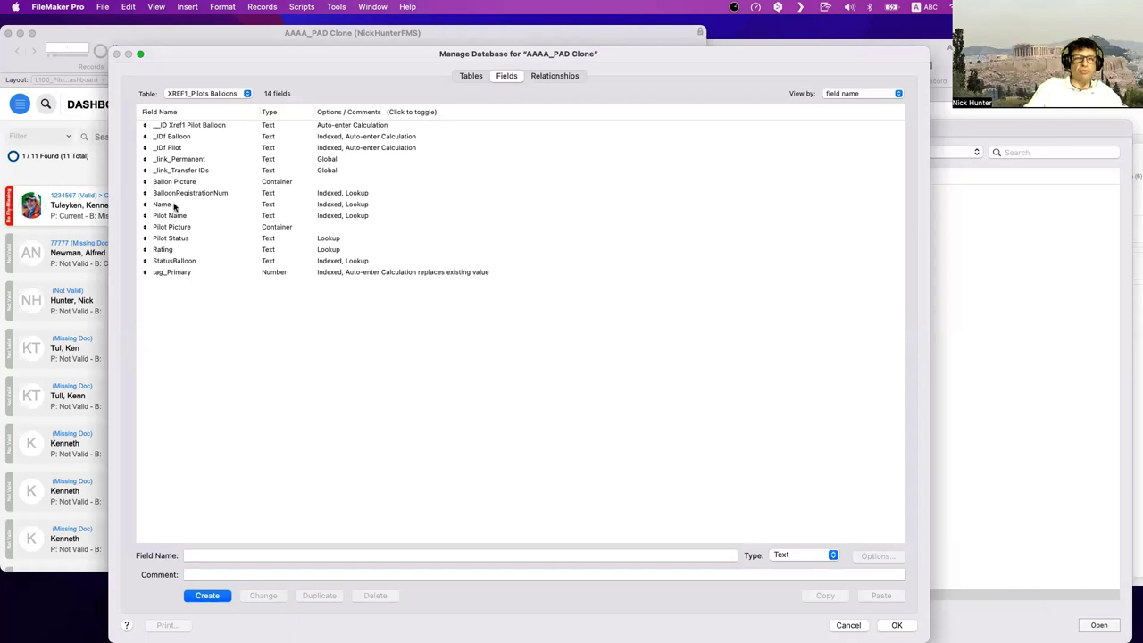
# - Rename the Name field to 'Ballon Name' in Manage Database
pyautogui.click(170, 204)
pyautogui.click(186, 555)
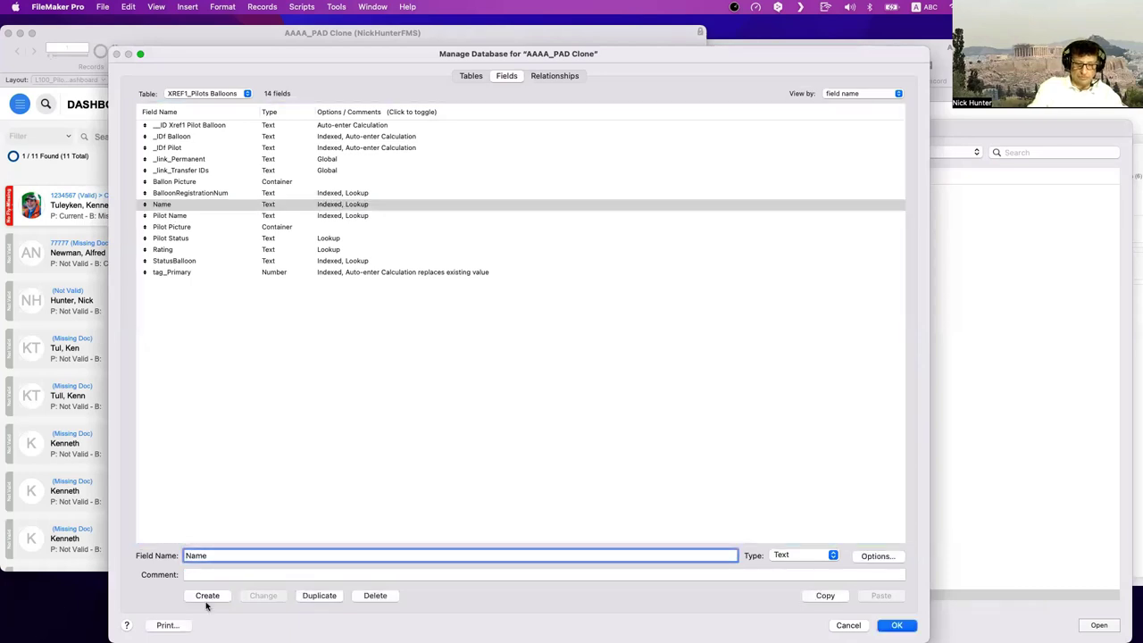
pyautogui.write('Ballon')
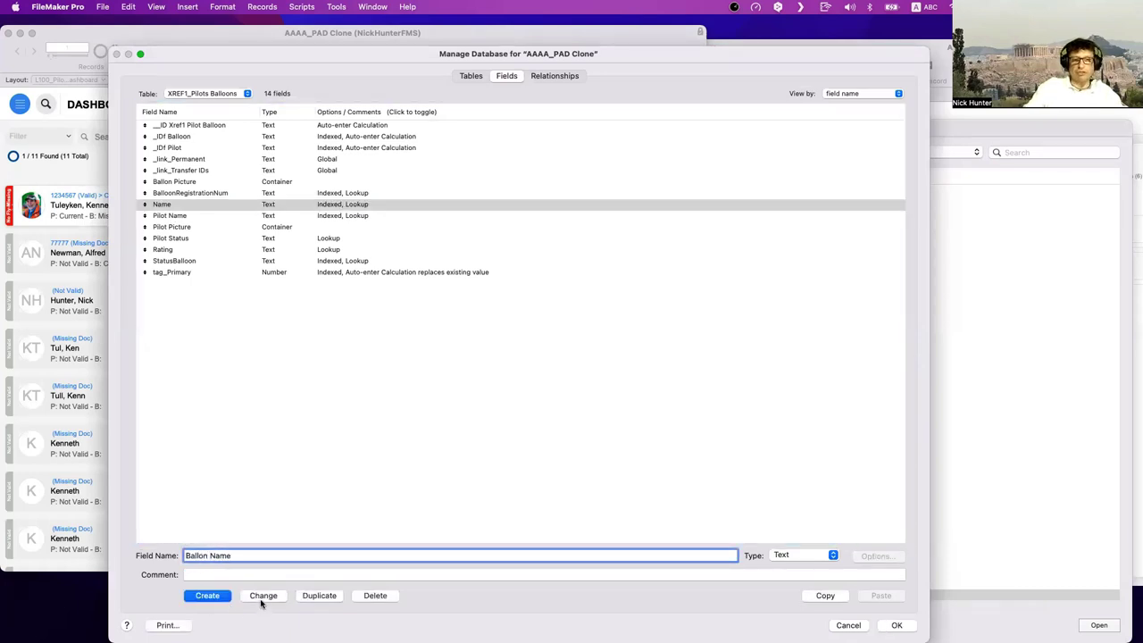
pyautogui.click(262, 596)
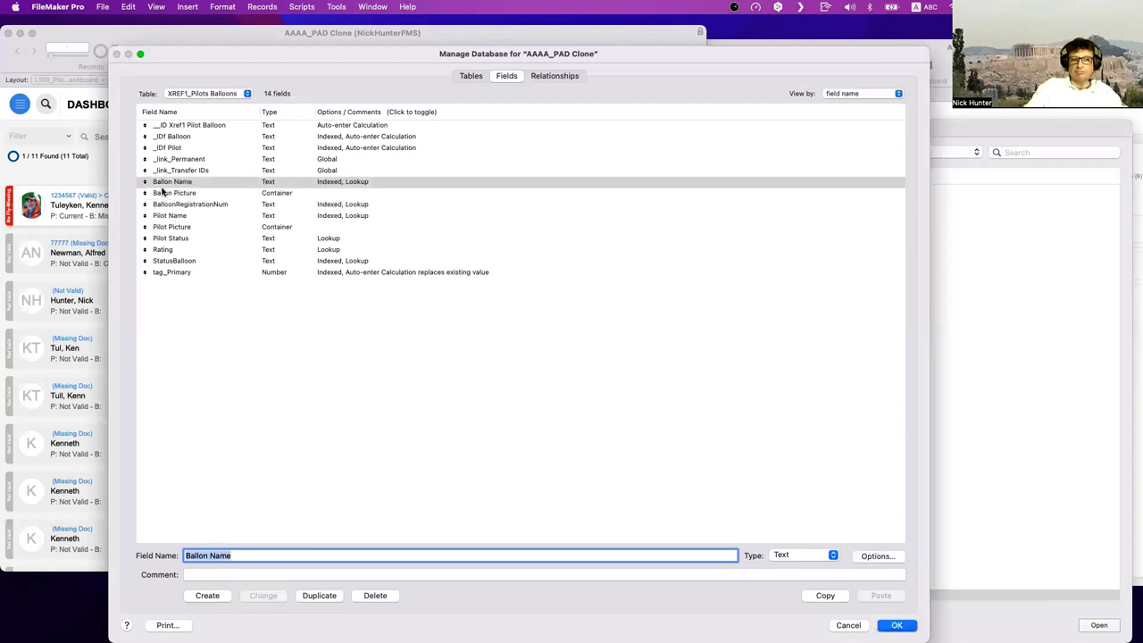
# - Select the Pilot Name, Pilot Picture, Ballon Picture and Ballon Name fields, then save and close Manage Database
pyautogui.click(175, 216)
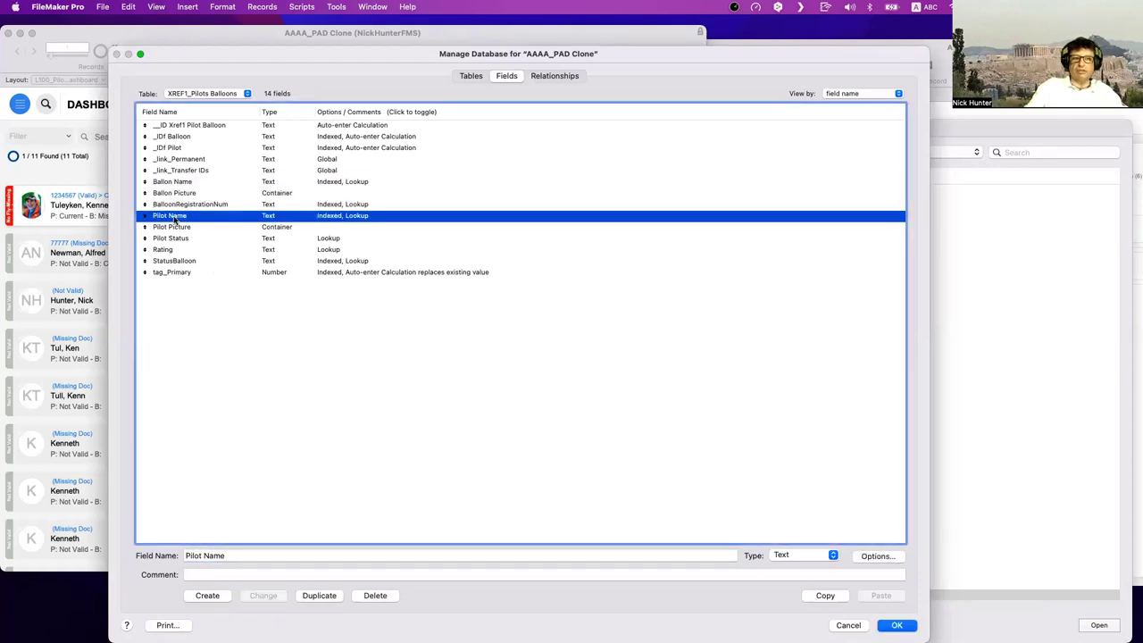
pyautogui.click(184, 227)
pyautogui.keyDown('shift'); pyautogui.click(184, 217); pyautogui.keyUp('shift')
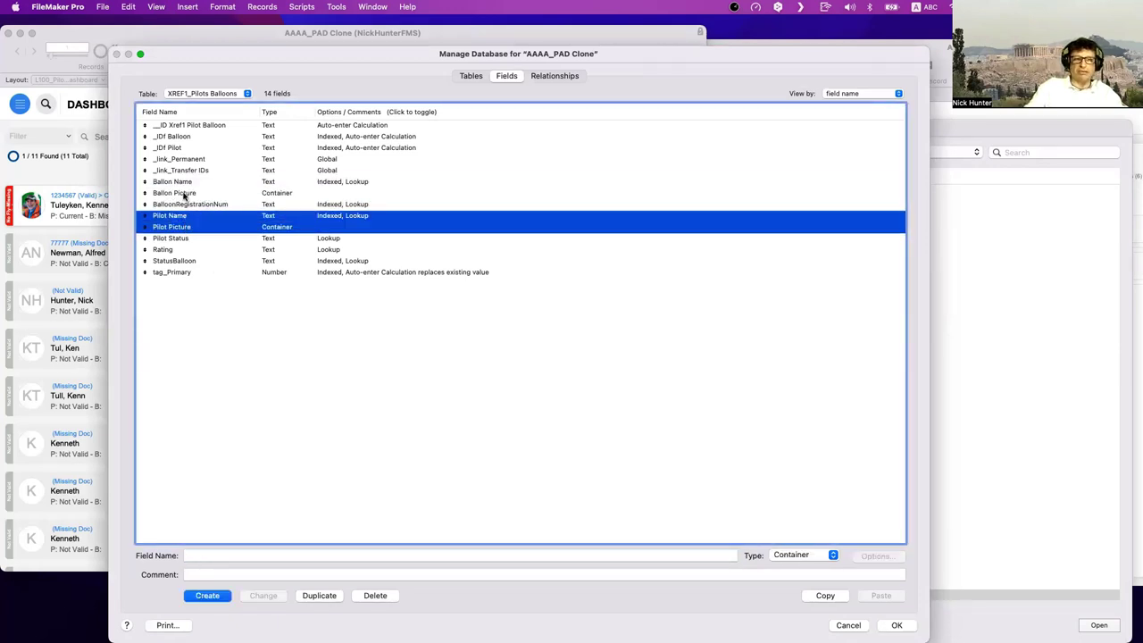
pyautogui.click(183, 194)
pyautogui.keyDown('shift'); pyautogui.click(183, 182); pyautogui.keyUp('shift')
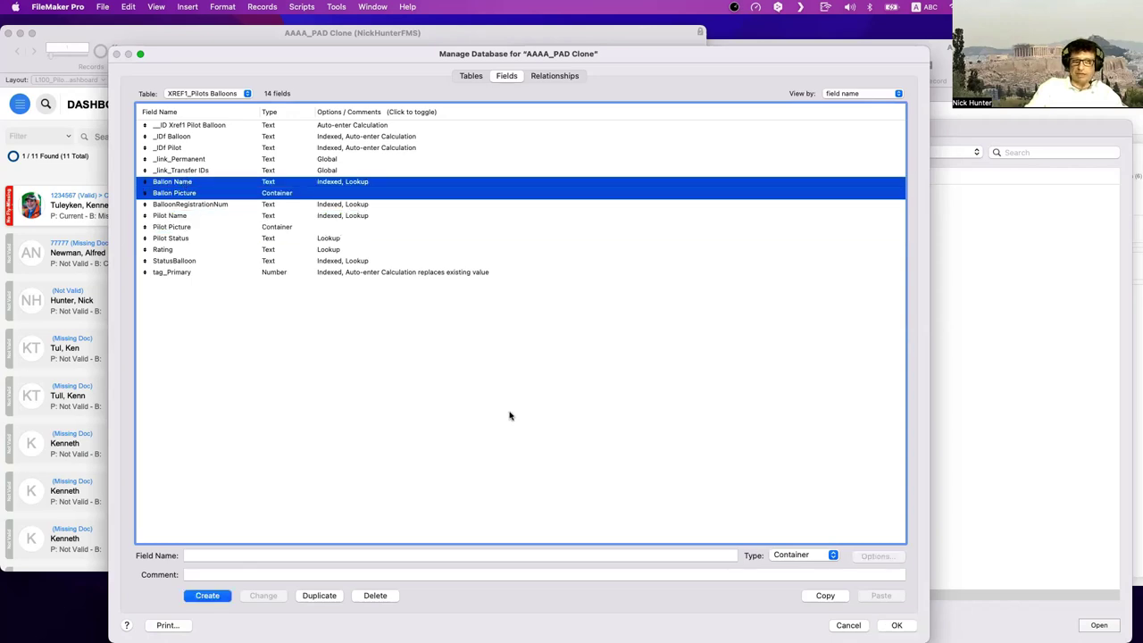
pyautogui.click(897, 624)
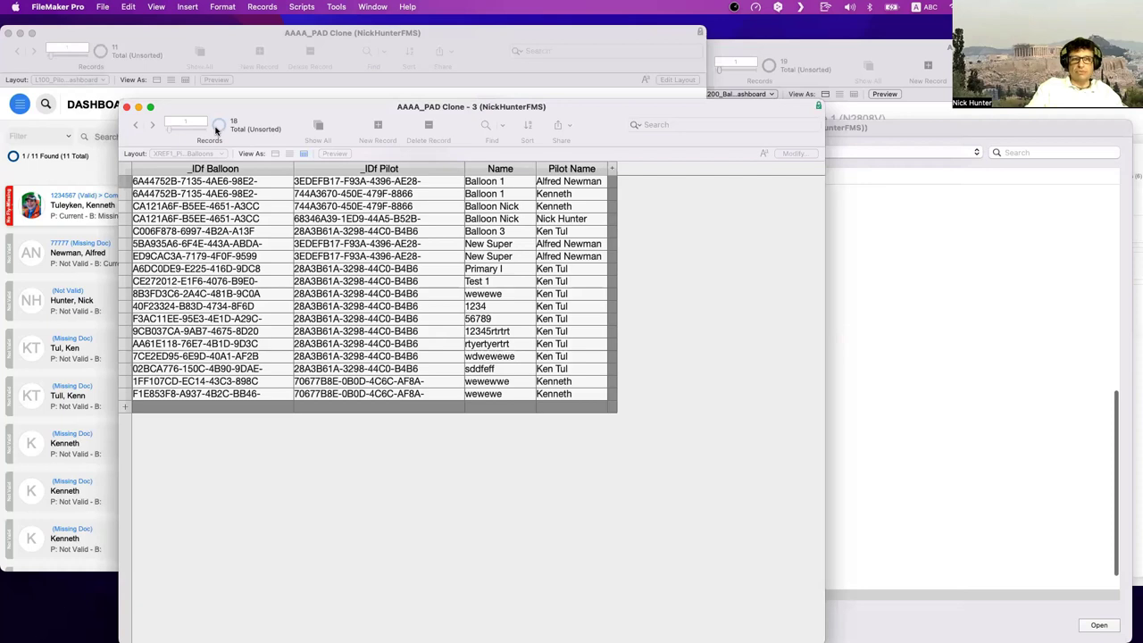
# - Show omitted records, add a blank 19th join record, and bring the pilot dashboard forward
pyautogui.click(216, 127)
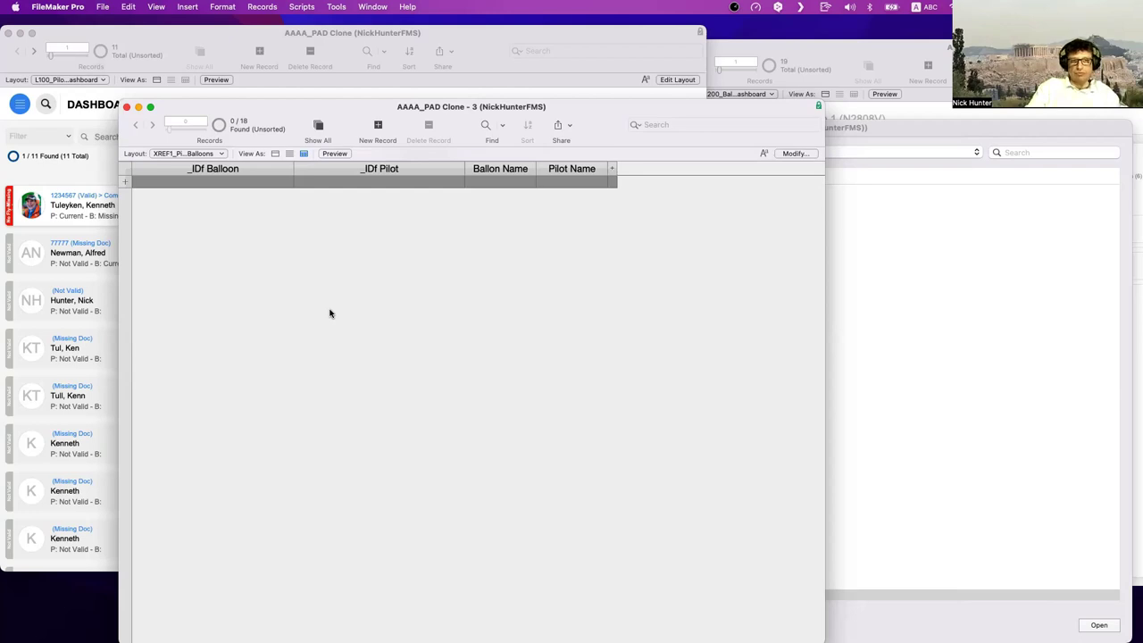
pyautogui.click(239, 183)
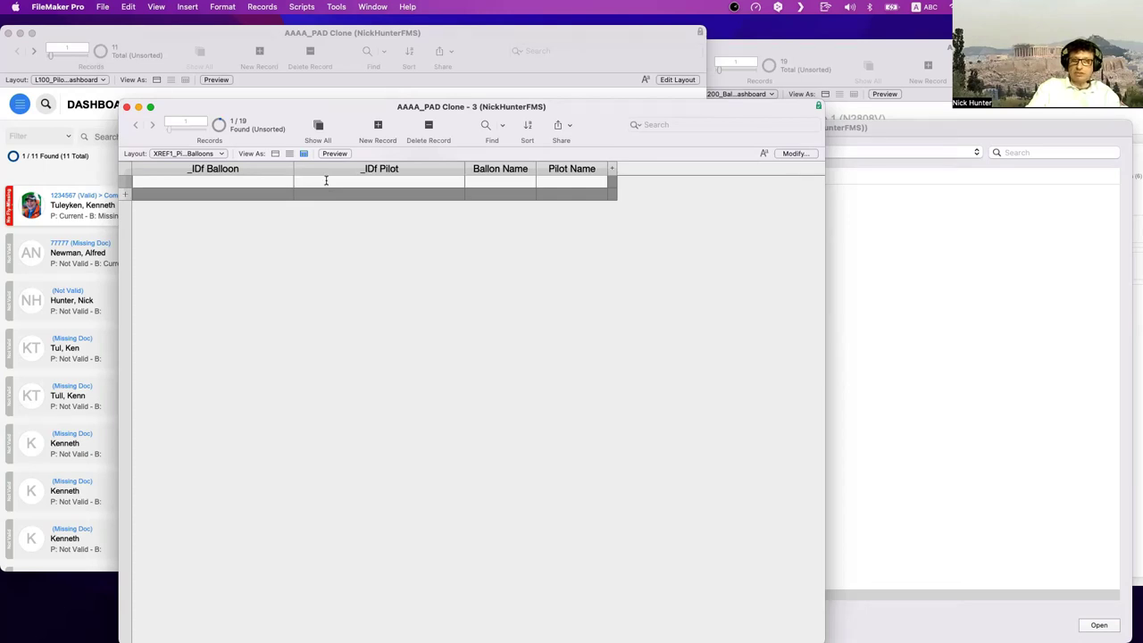
pyautogui.moveTo(565, 113); pyautogui.dragTo(667, 238)
pyautogui.click(174, 85)
pyautogui.click(336, 6)
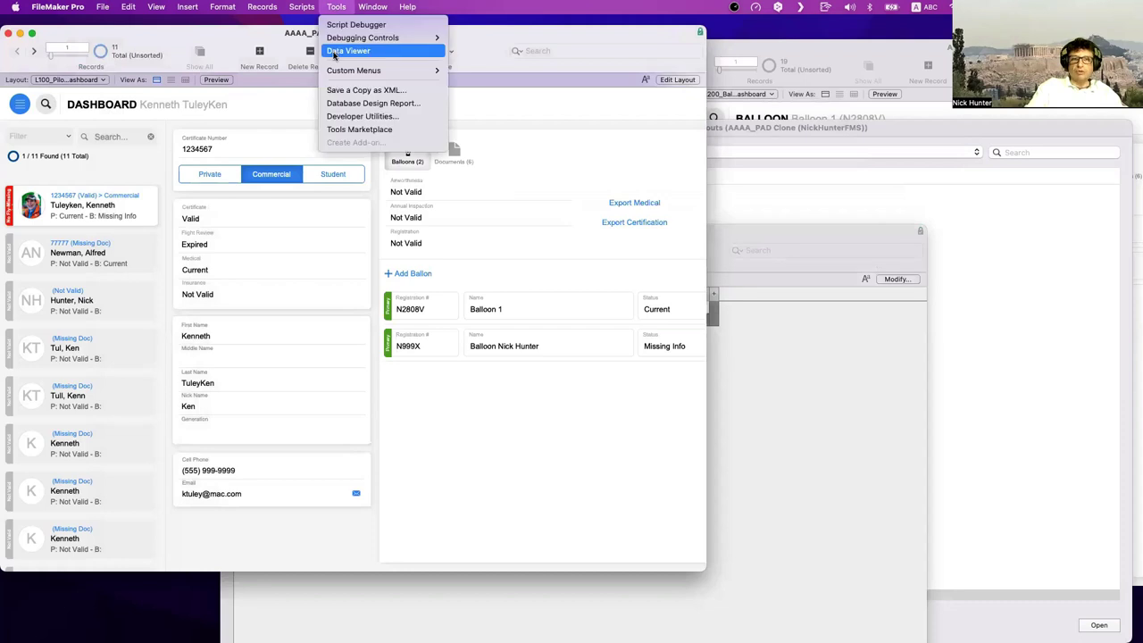
# - Copy $$current_pilot_ID from the Data Viewer into the new record's _IDf Pilot and commit
pyautogui.click(346, 51)
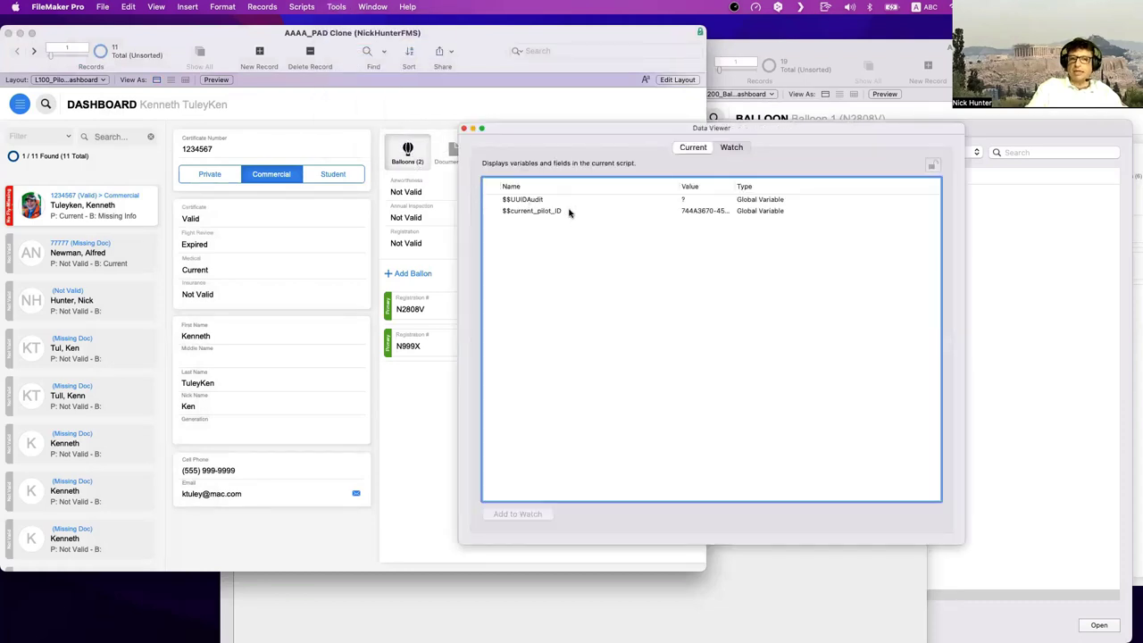
pyautogui.click(566, 212)
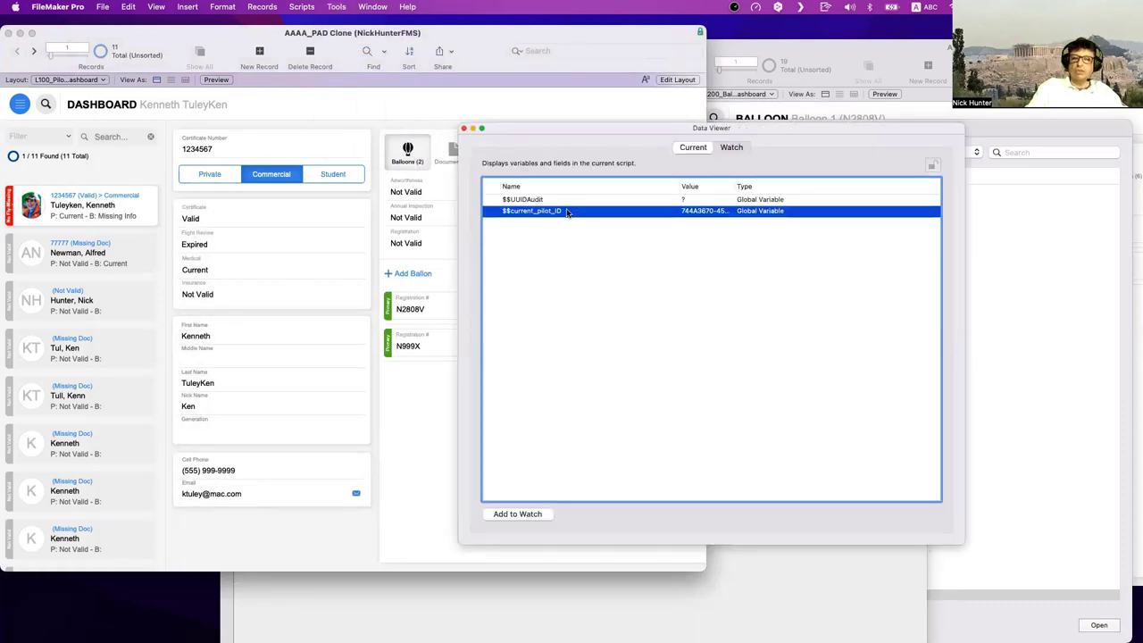
pyautogui.doubleClick(566, 212)
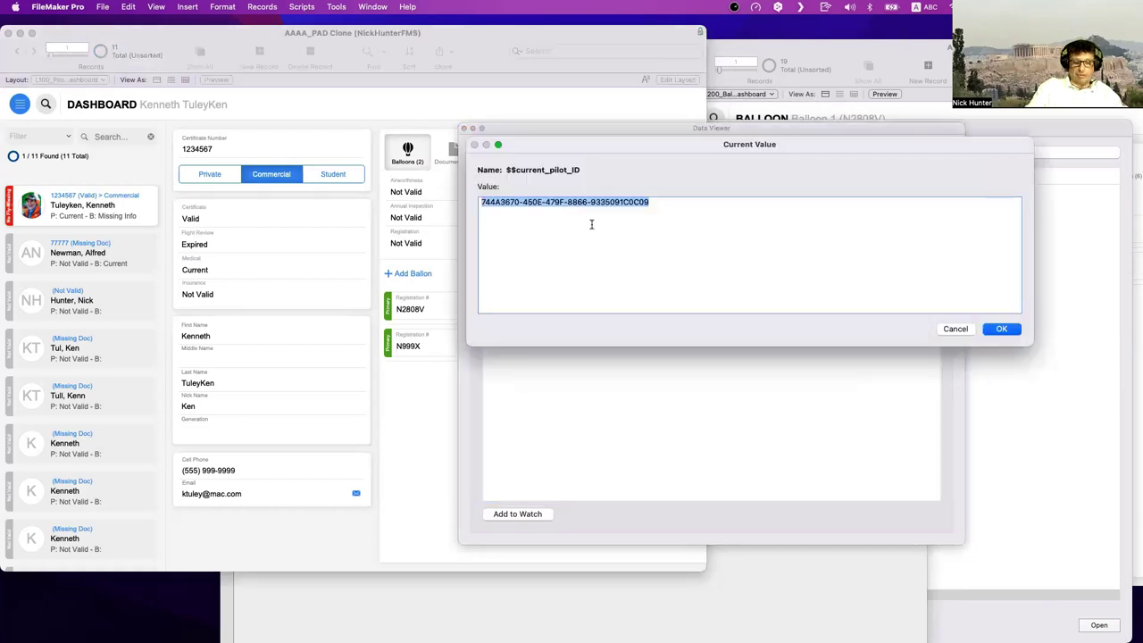
pyautogui.press('Escape')
pyautogui.click(432, 571)
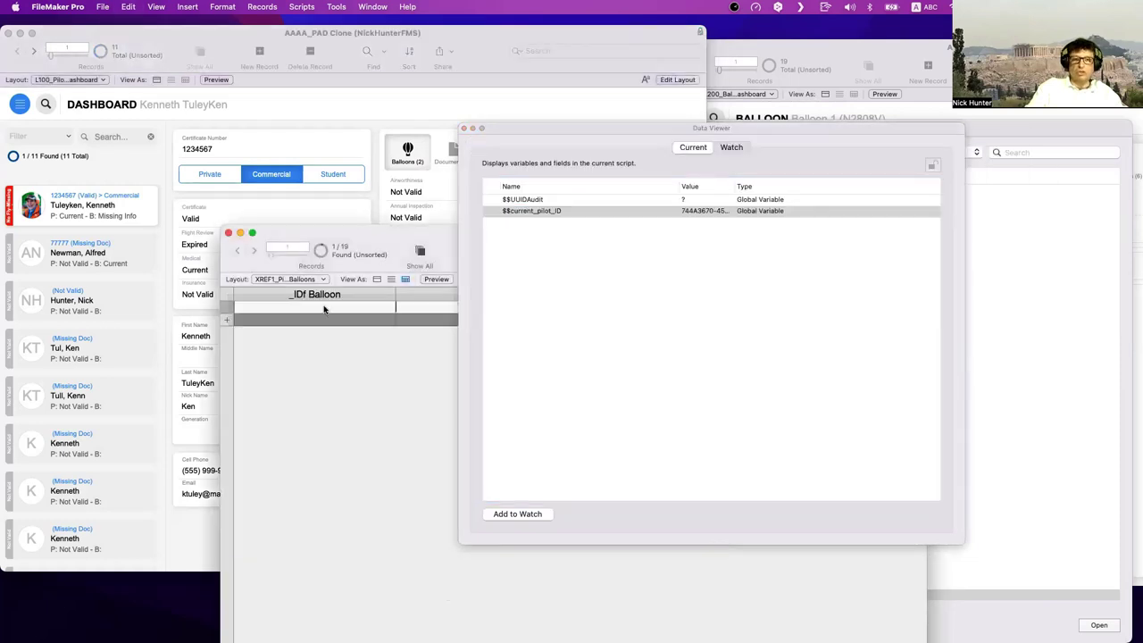
pyautogui.moveTo(520, 143); pyautogui.dragTo(812, 463)
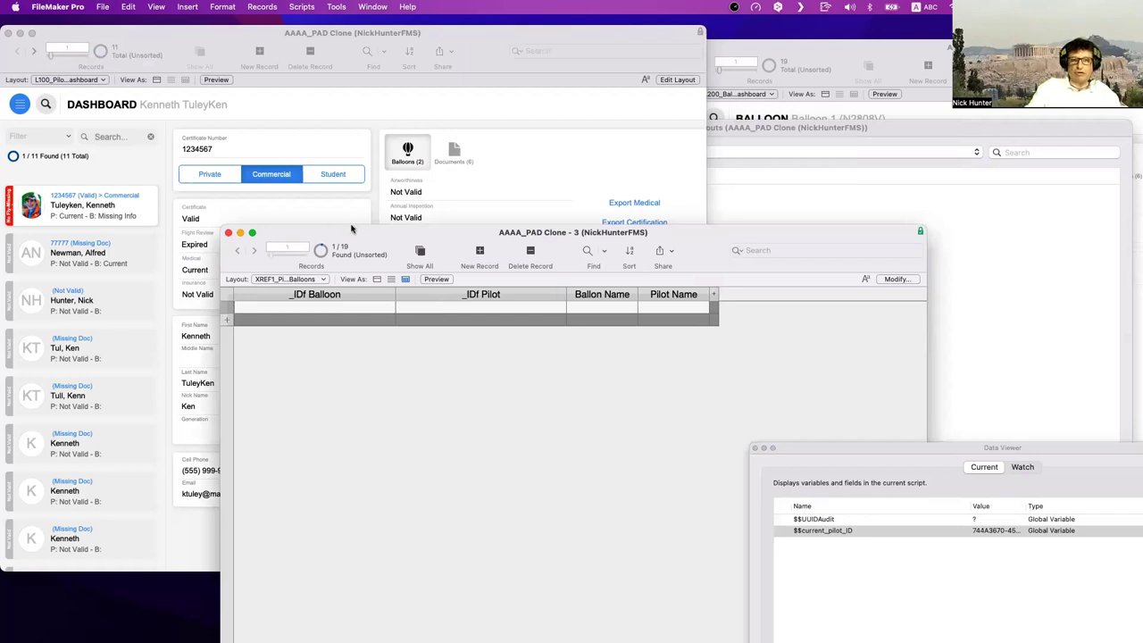
pyautogui.moveTo(354, 230)
pyautogui.mouseDown()
pyautogui.moveTo(284, 150)
pyautogui.moveTo(170, 93)
pyautogui.mouseUp()
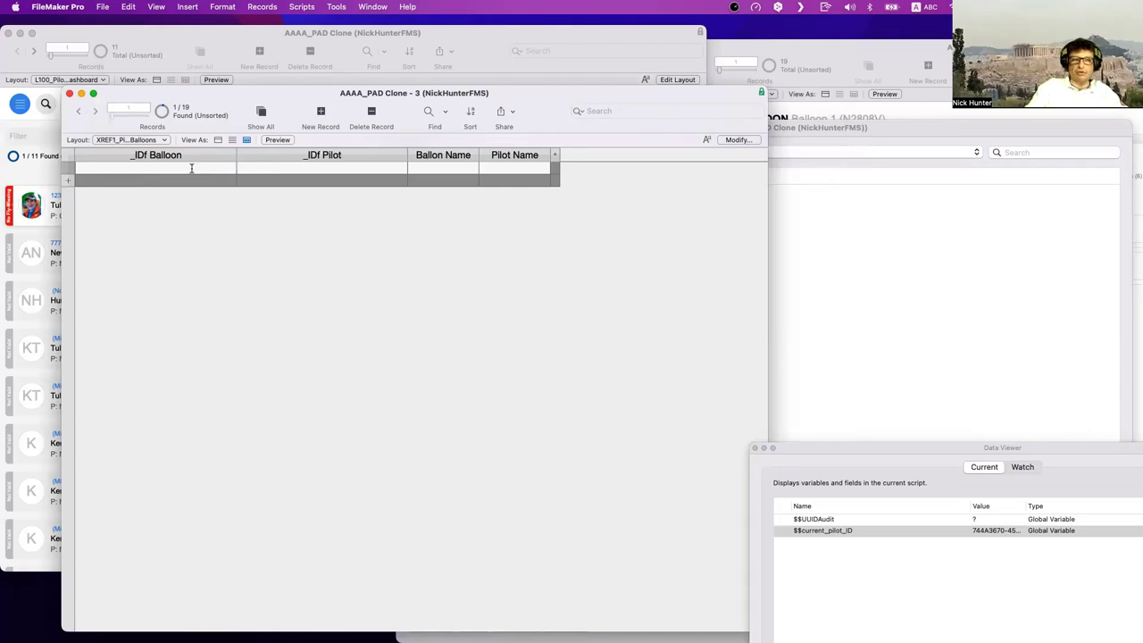
pyautogui.click(274, 168)
pyautogui.press('super+v')
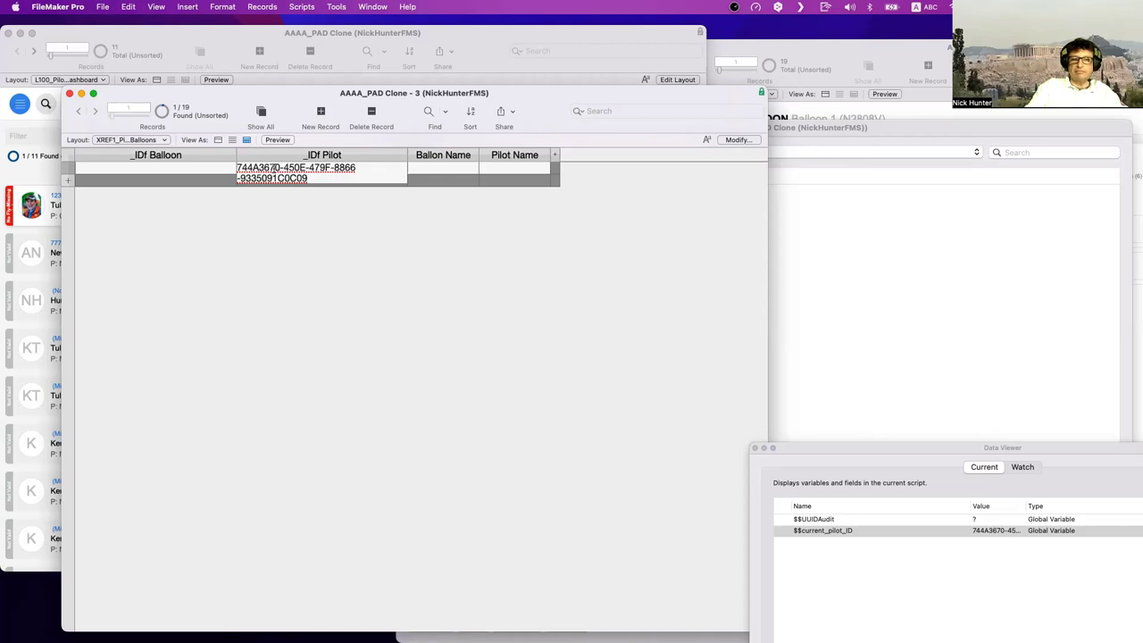
pyautogui.click(281, 219)
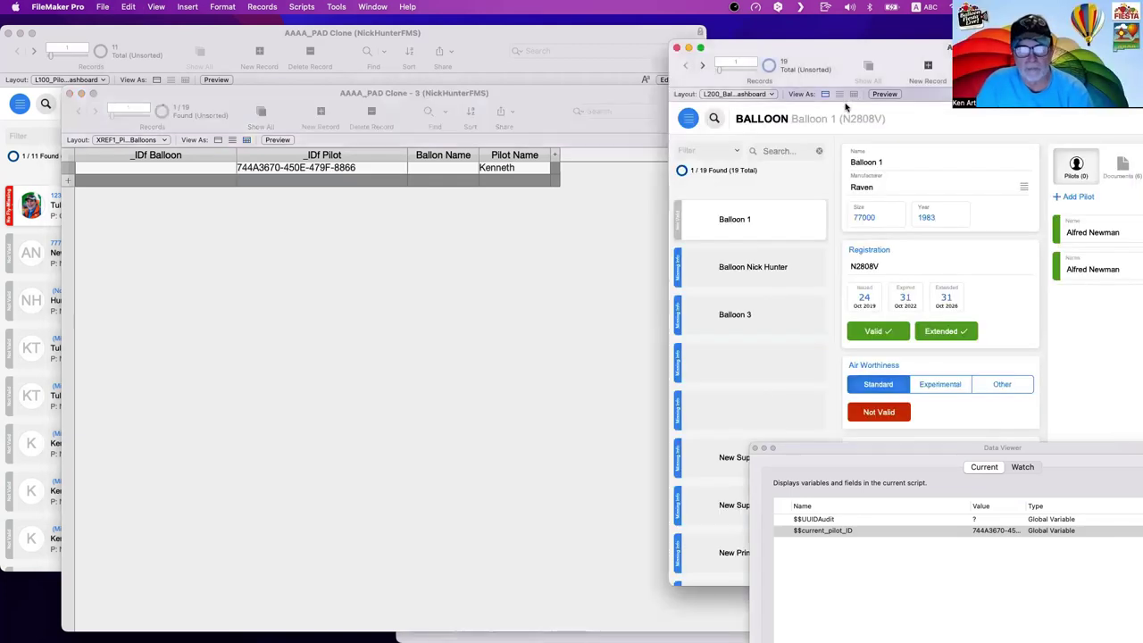
# - Watch Balloon::idb, copy Balloon 1's ID into _IDf Balloon, and commit the record
pyautogui.click(927, 74)
pyautogui.click(338, 6)
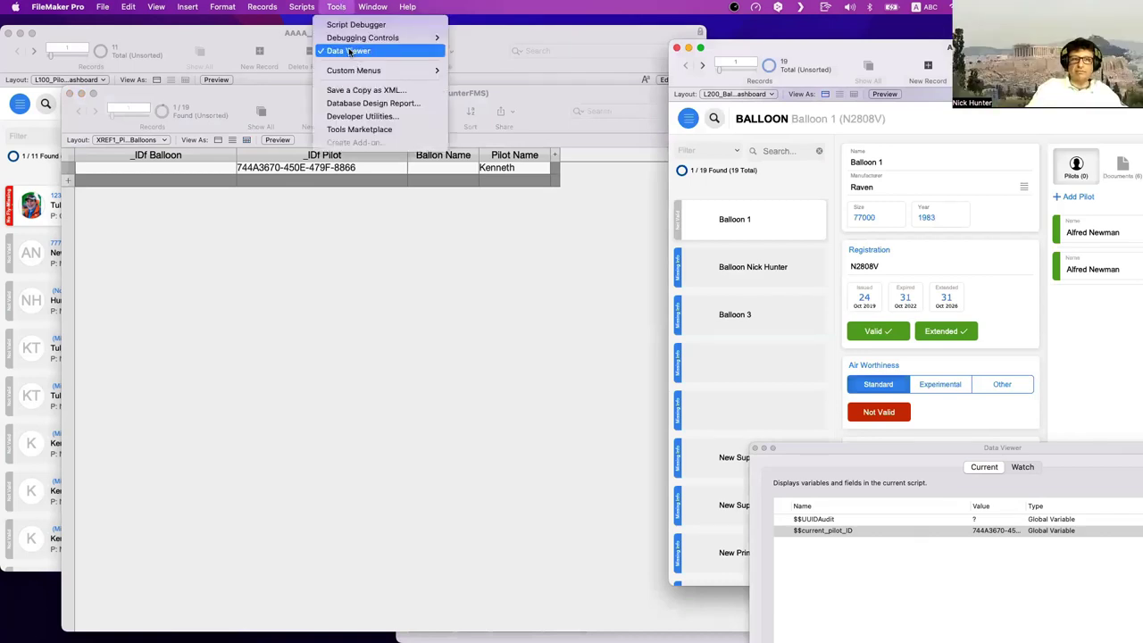
pyautogui.moveTo(952, 449); pyautogui.dragTo(619, 265)
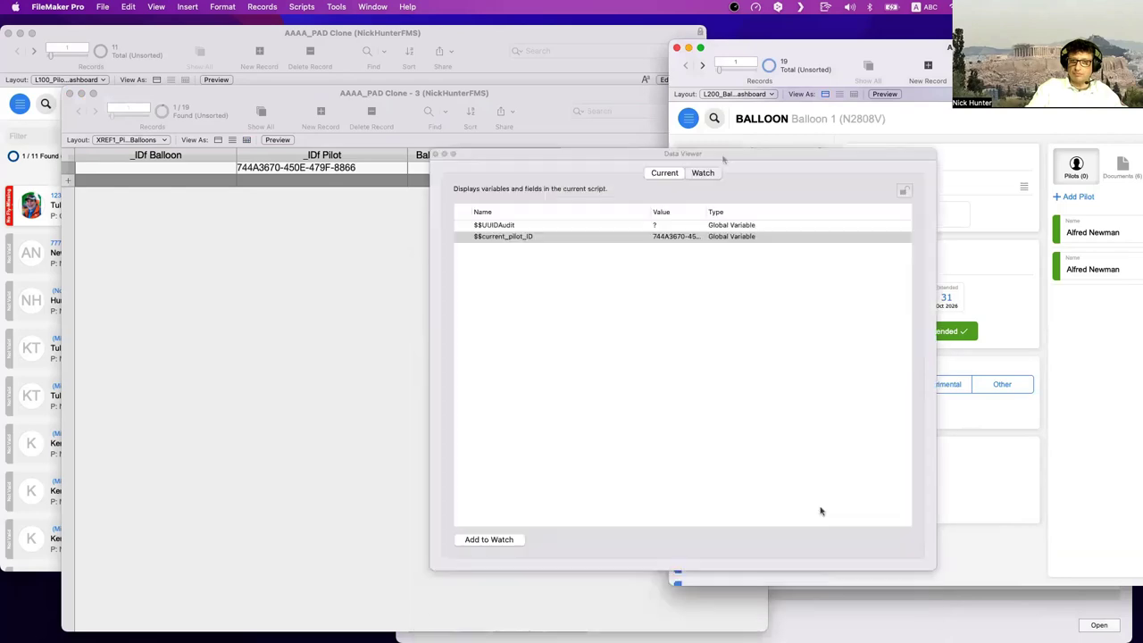
pyautogui.click(857, 539)
pyautogui.doubleClick(134, 262)
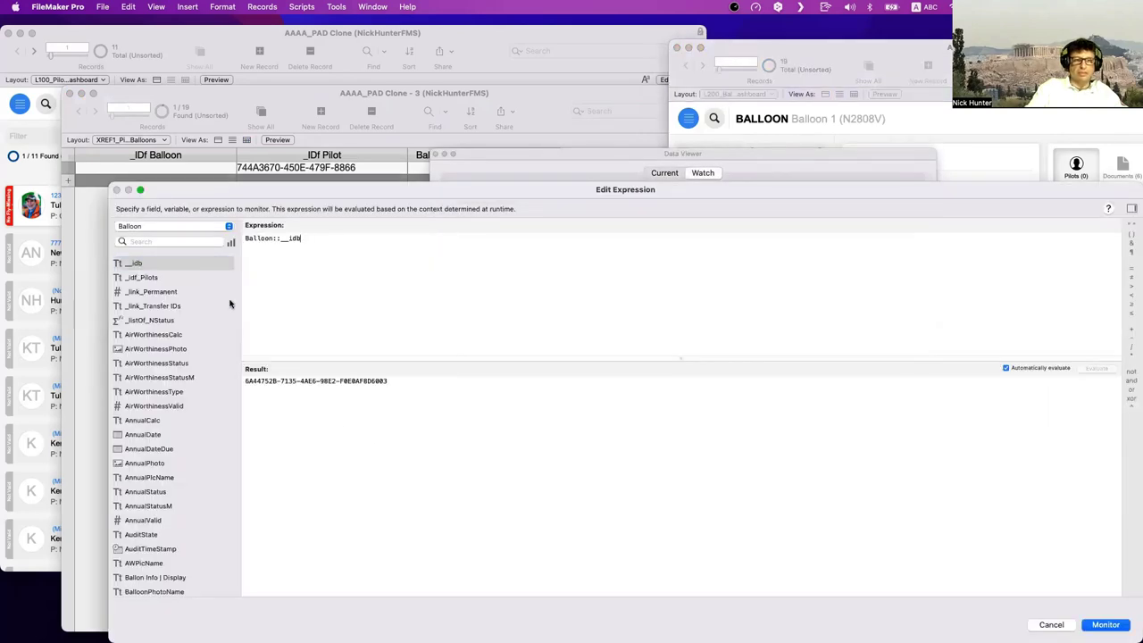
pyautogui.tripleClick(315, 380)
pyautogui.press('super+c')
pyautogui.press('Escape')
pyautogui.press('super+w')
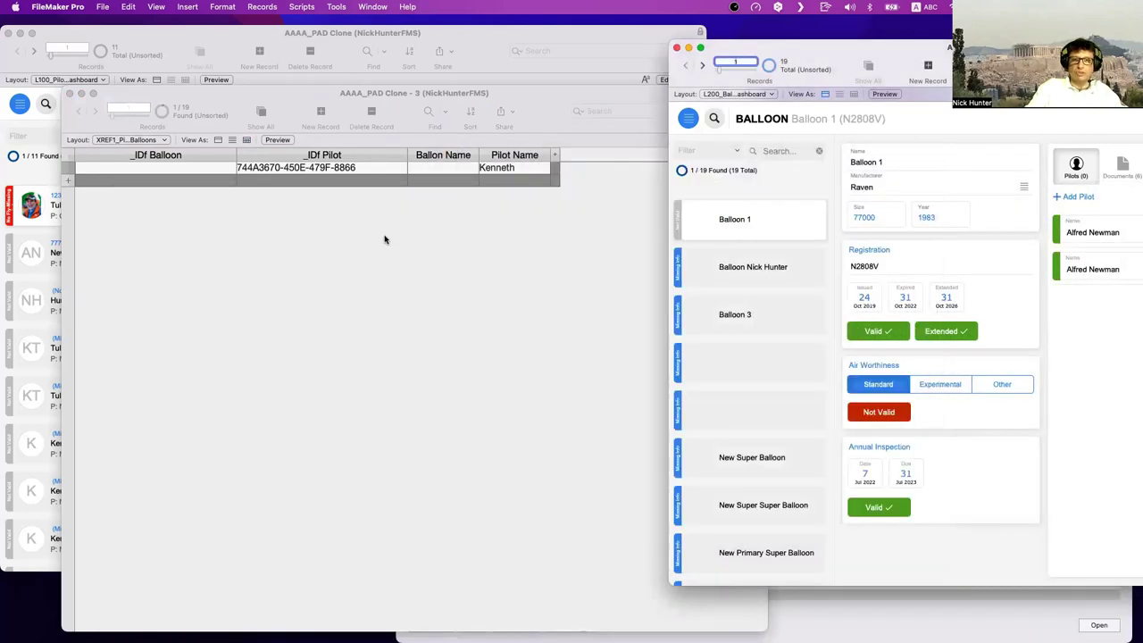
pyautogui.click(156, 170)
pyautogui.press('super+v')
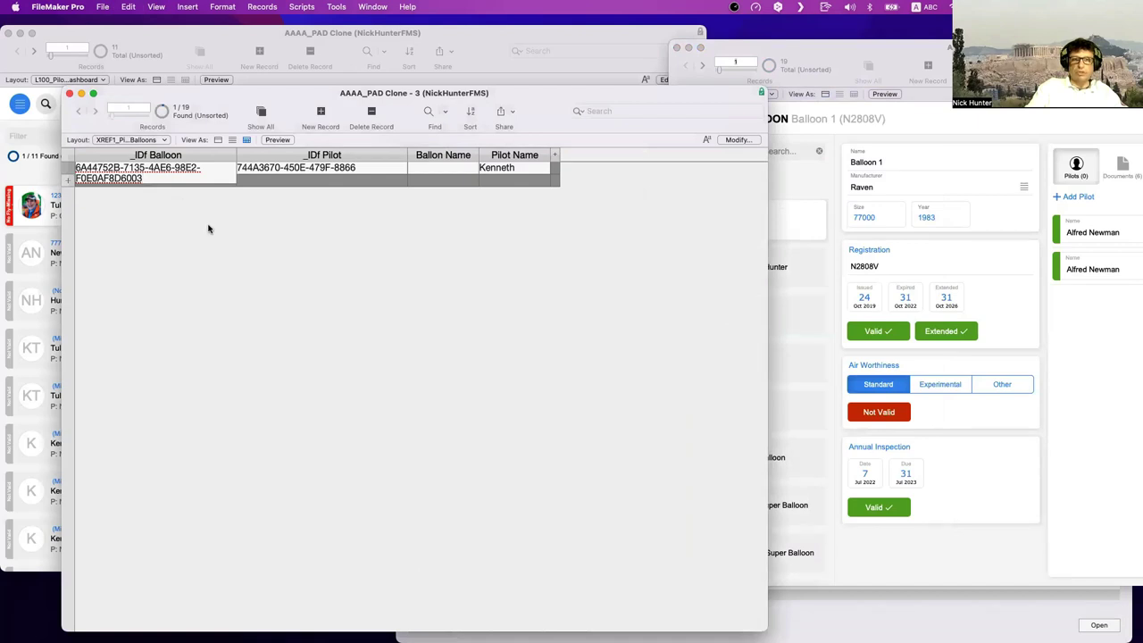
pyautogui.click(208, 229)
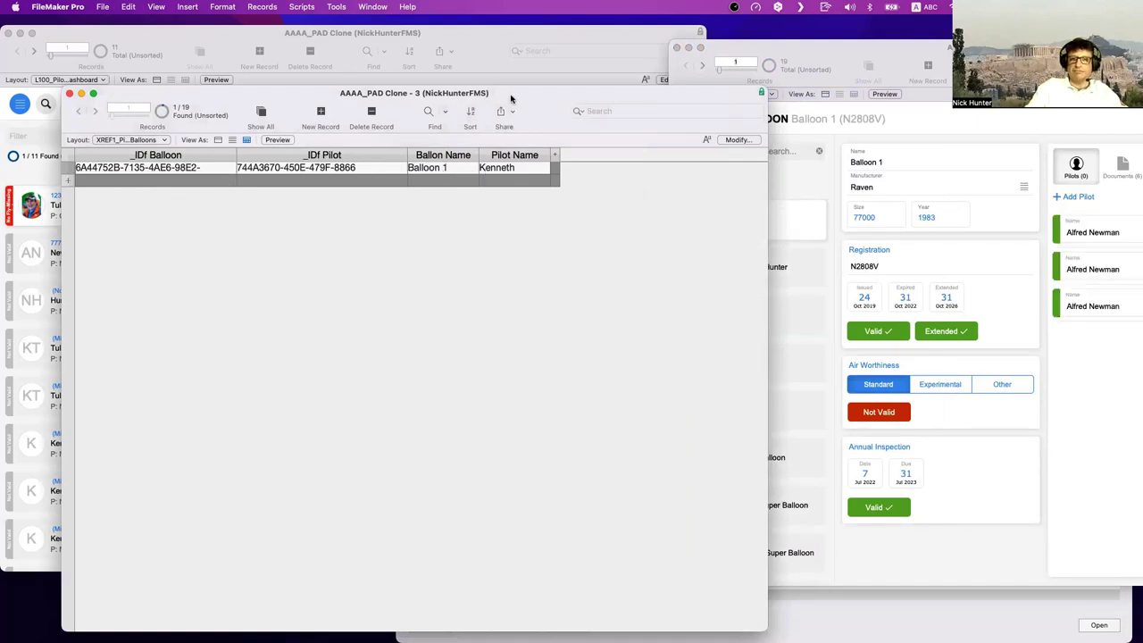
# - Move the join-table window aside to check the dashboard's new balloon, then return to it
pyautogui.moveTo(534, 120); pyautogui.dragTo(687, 375)
pyautogui.click(536, 214)
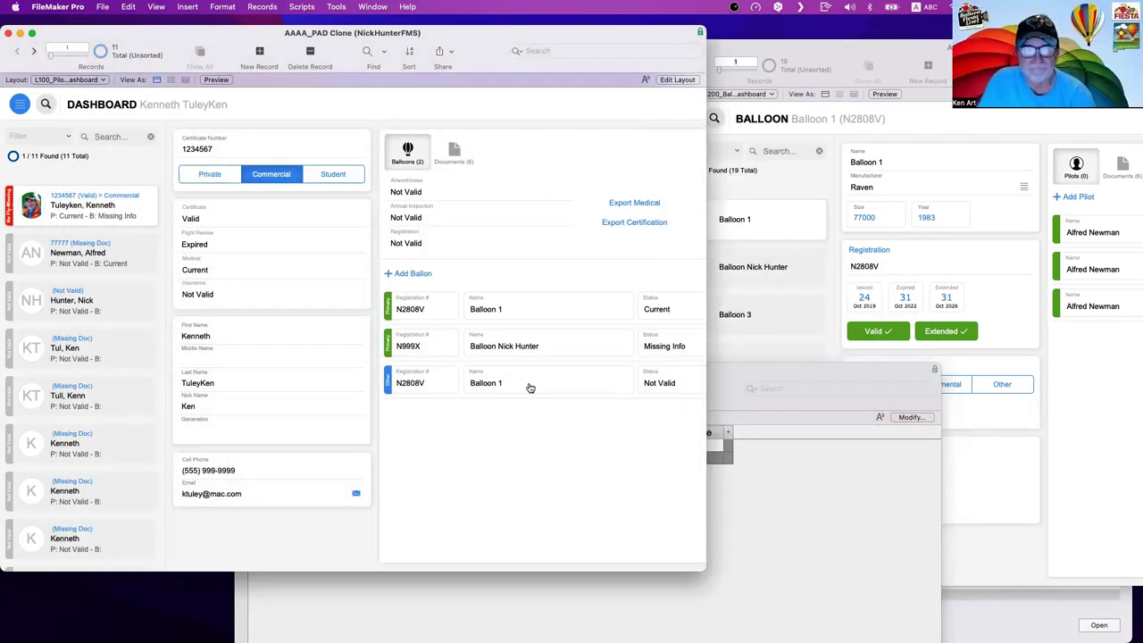
pyautogui.click(846, 526)
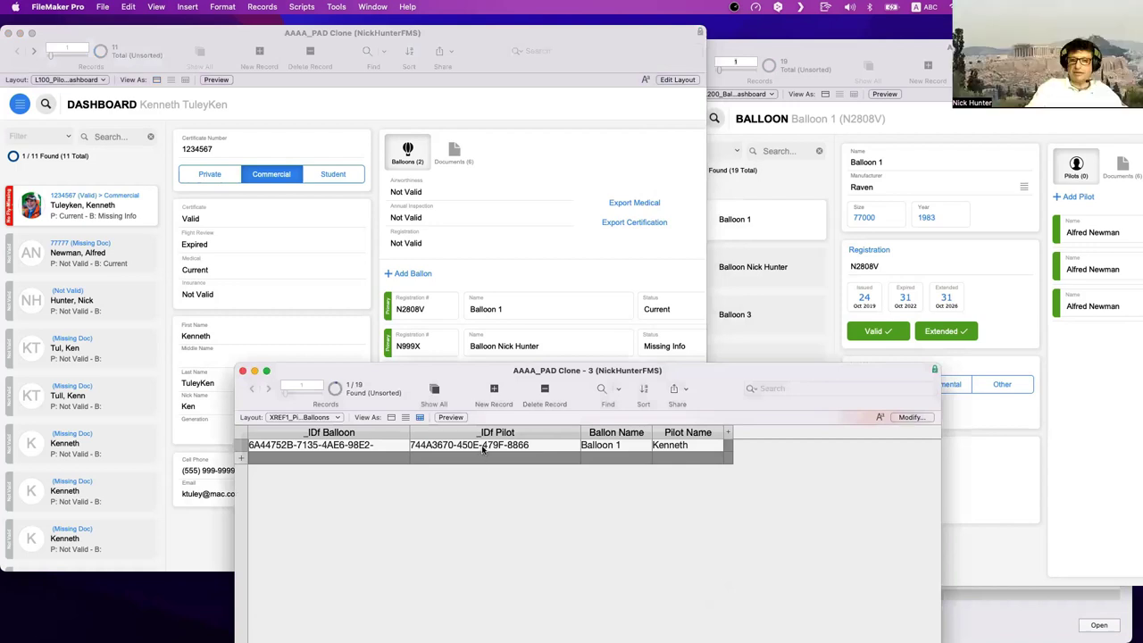
# - Add a new join record with Balloon 1's ID and select the third pilot on the dashboard
pyautogui.click(372, 457)
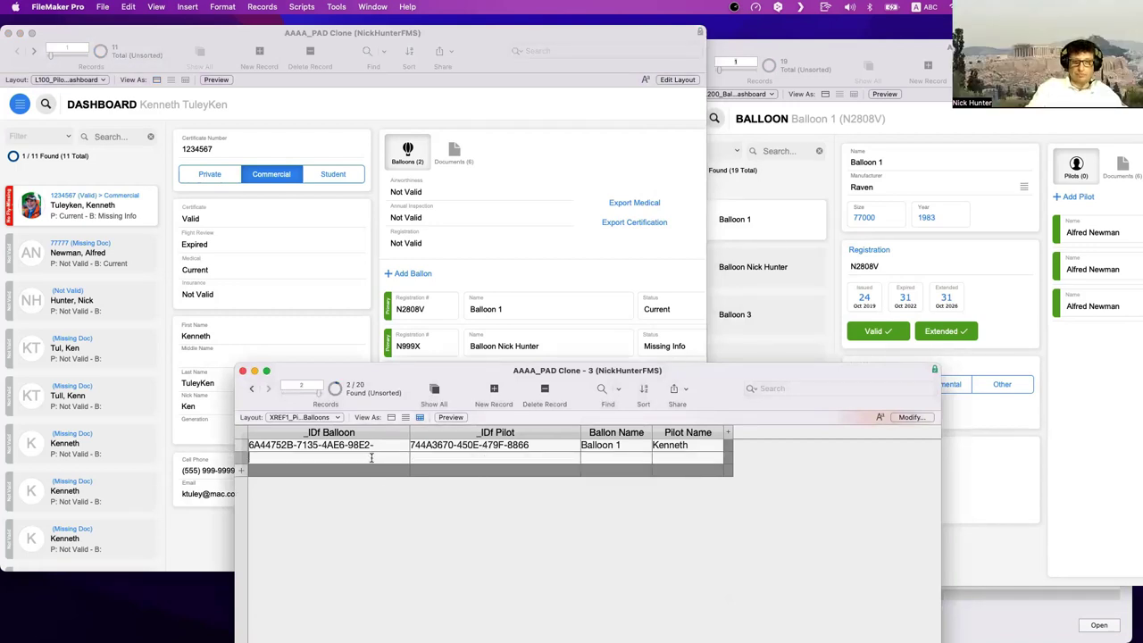
pyautogui.press('super+v')
pyautogui.click(122, 248)
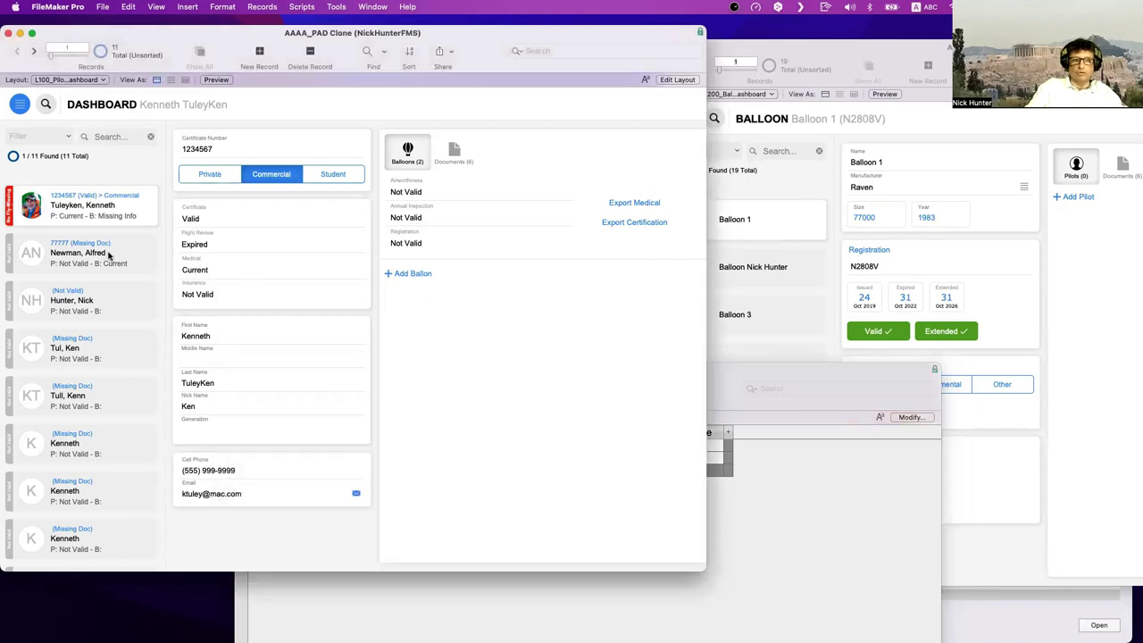
pyautogui.click(109, 256)
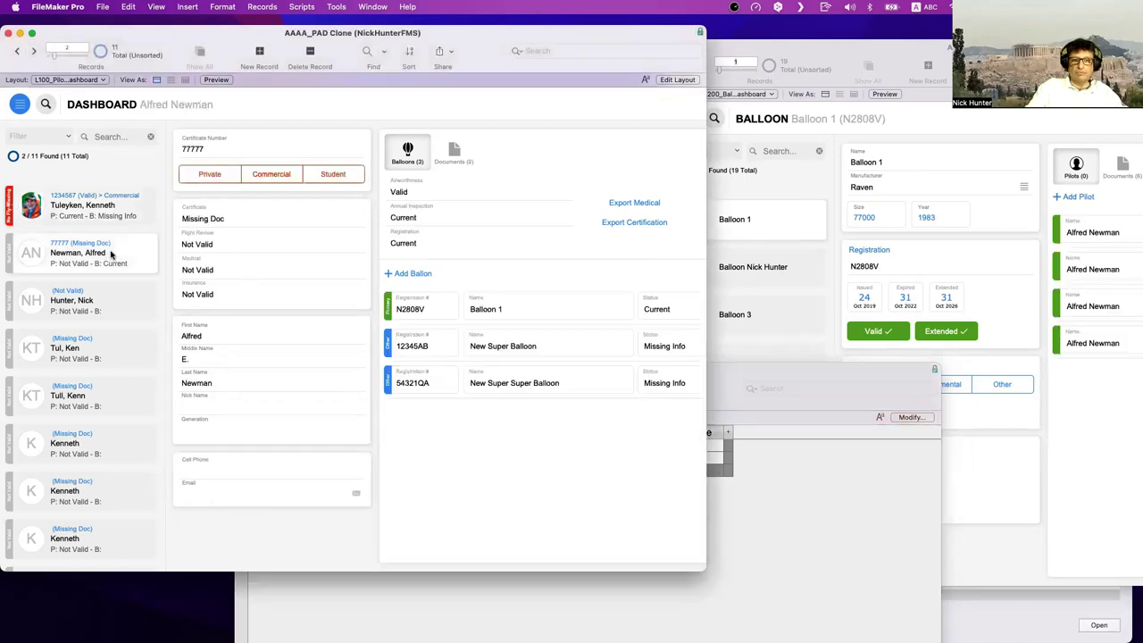
pyautogui.click(121, 309)
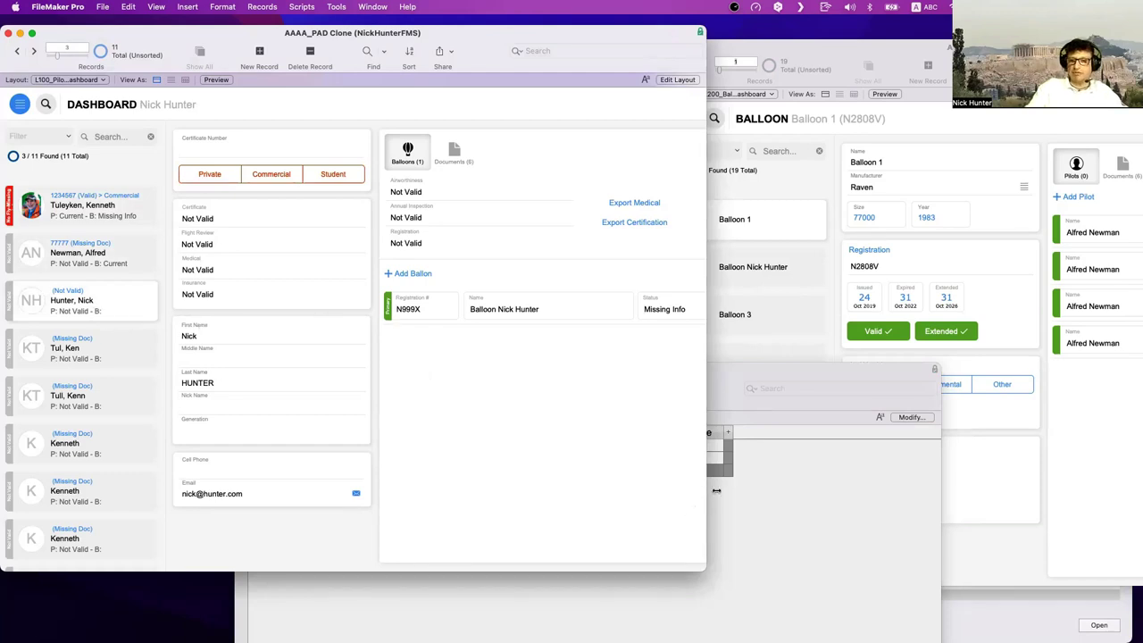
# - Copy the third pilot's $$current_pilot_ID from the Data Viewer into _IDf Pilot and commit
pyautogui.click(599, 630)
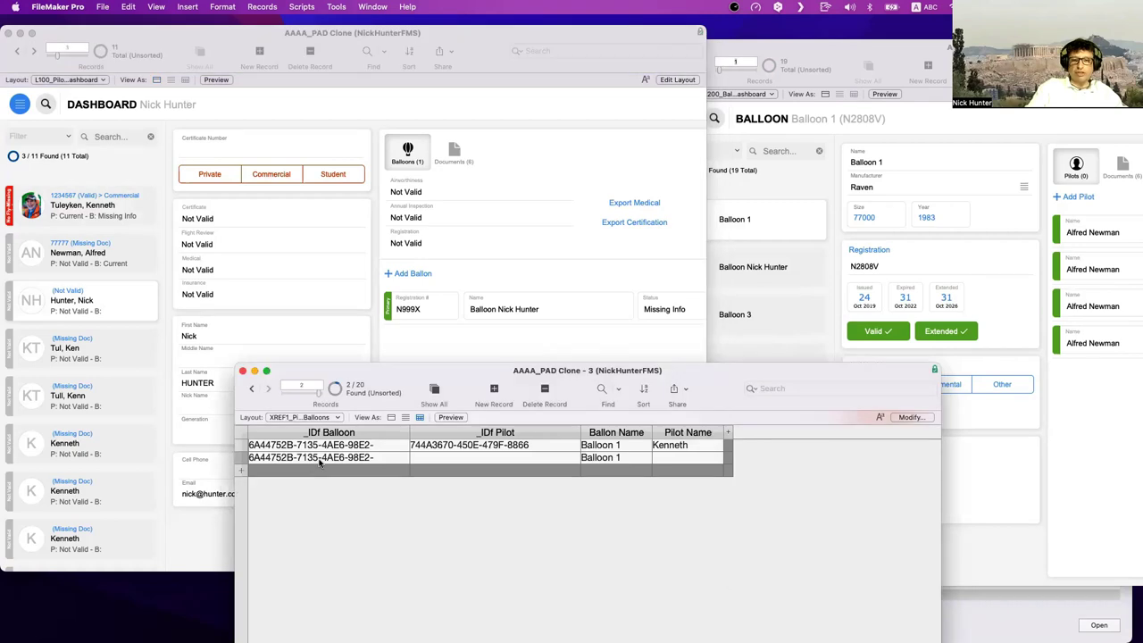
pyautogui.click(494, 296)
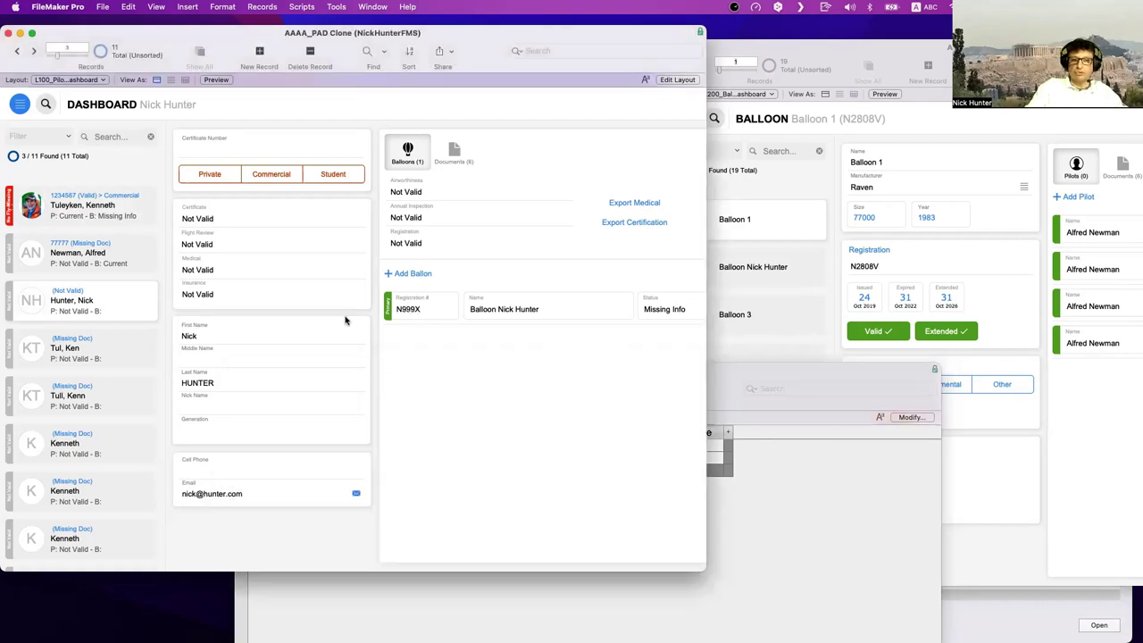
pyautogui.click(335, 6)
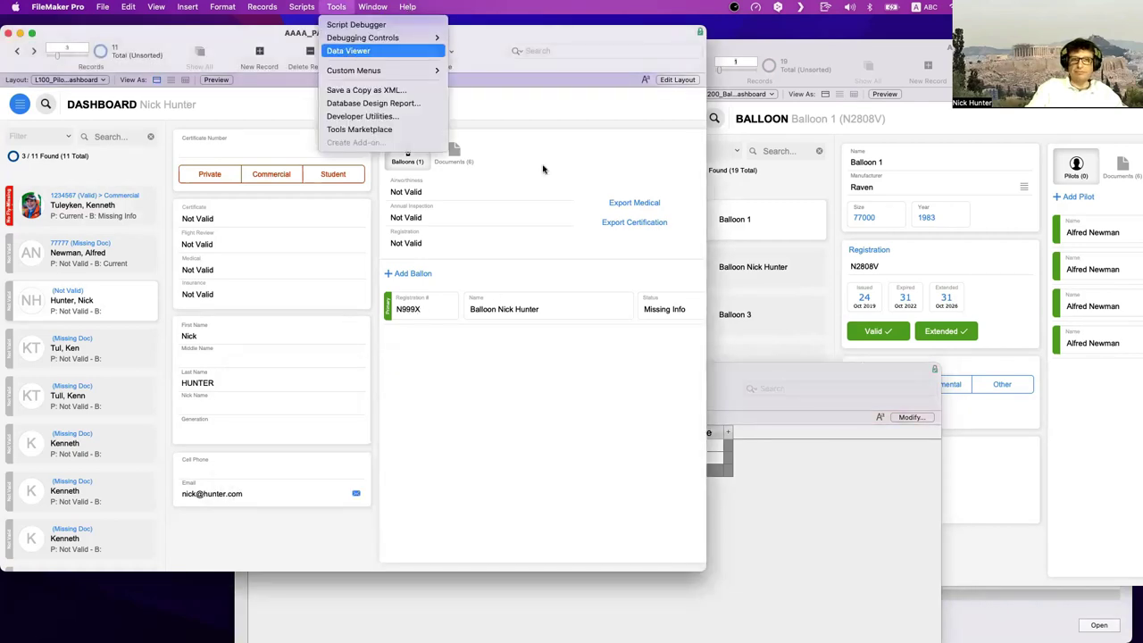
pyautogui.click(357, 48)
pyautogui.click(513, 237)
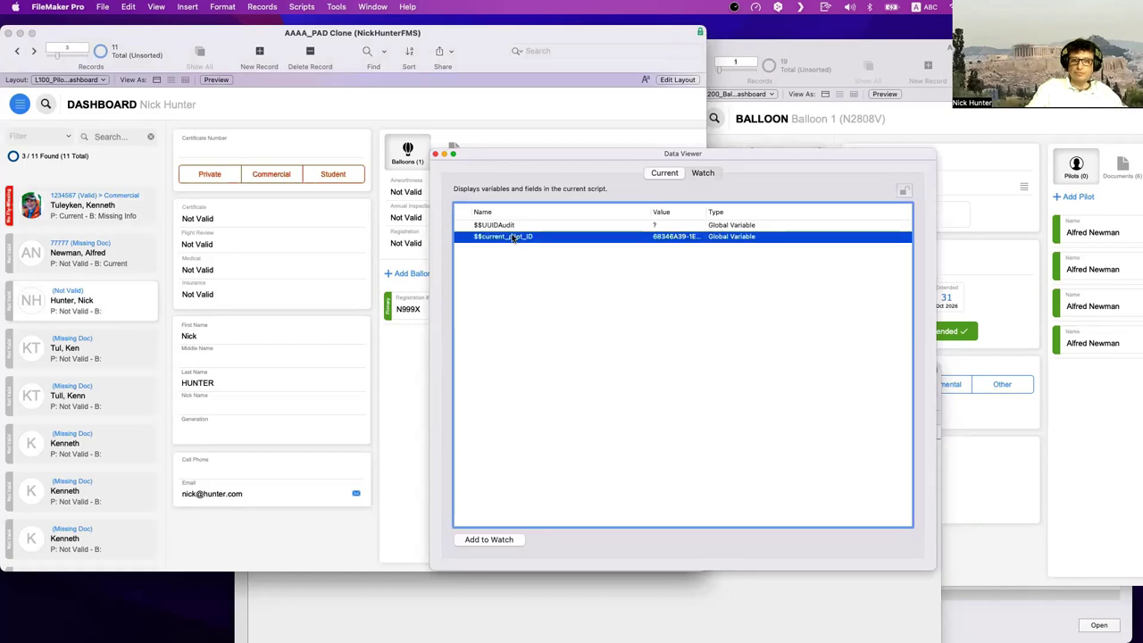
pyautogui.doubleClick(514, 236)
pyautogui.click(955, 329)
pyautogui.click(620, 585)
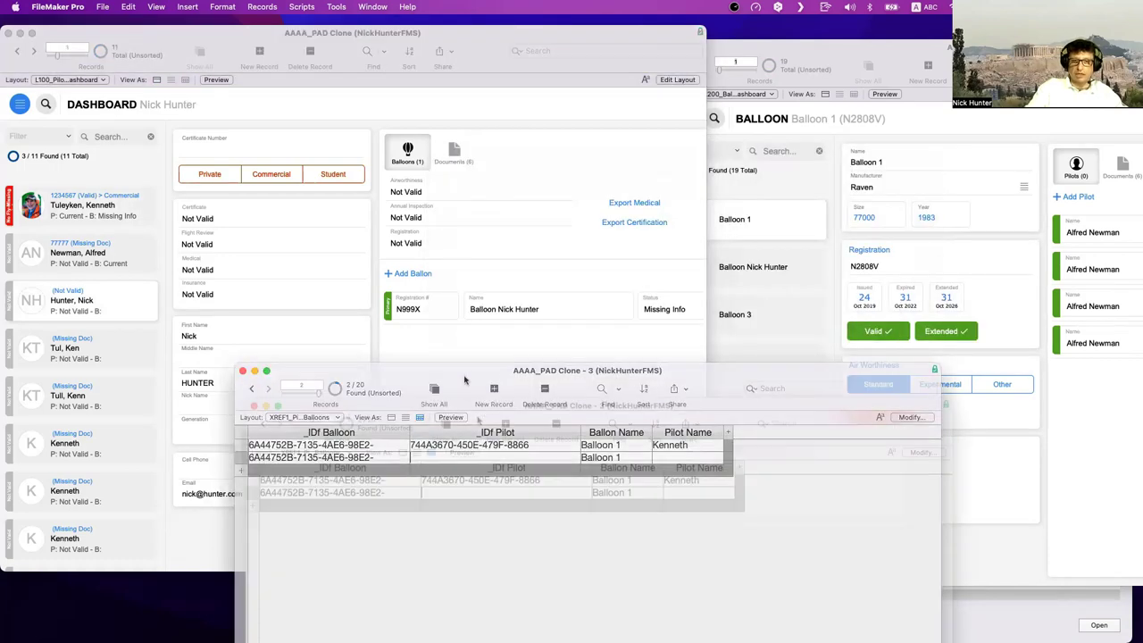
pyautogui.press('super+v')
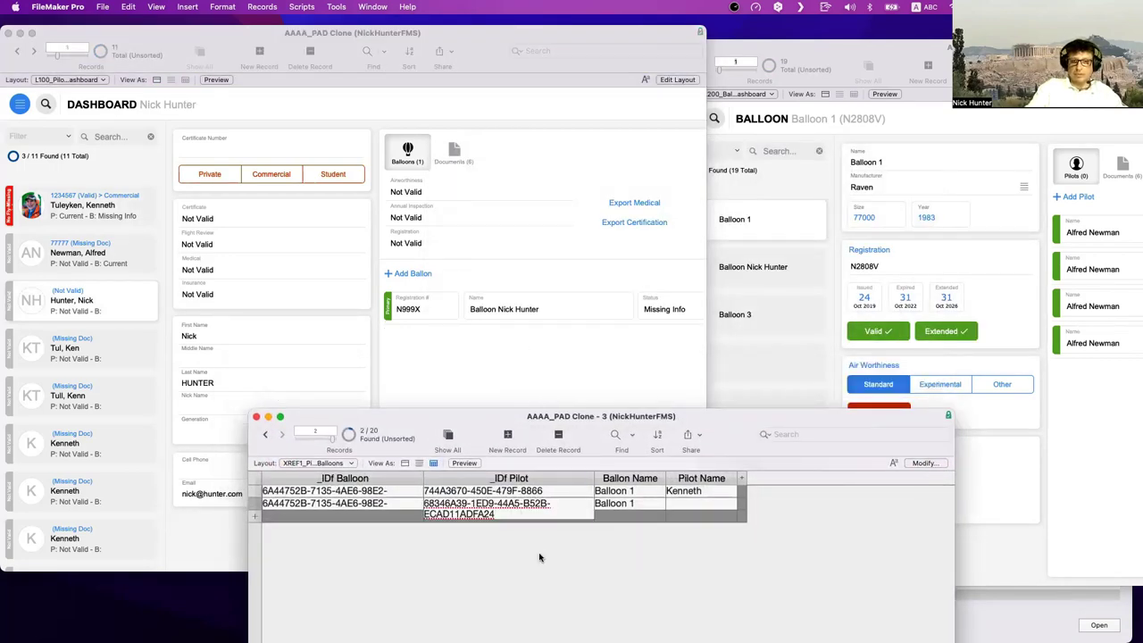
pyautogui.click(539, 557)
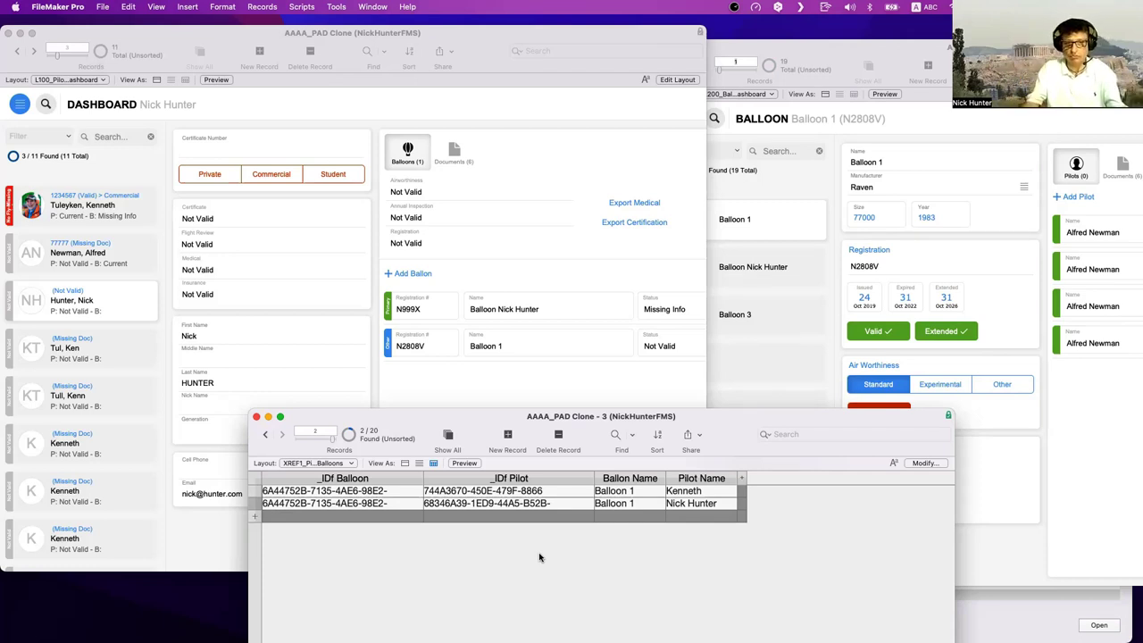
pyautogui.click(370, 505)
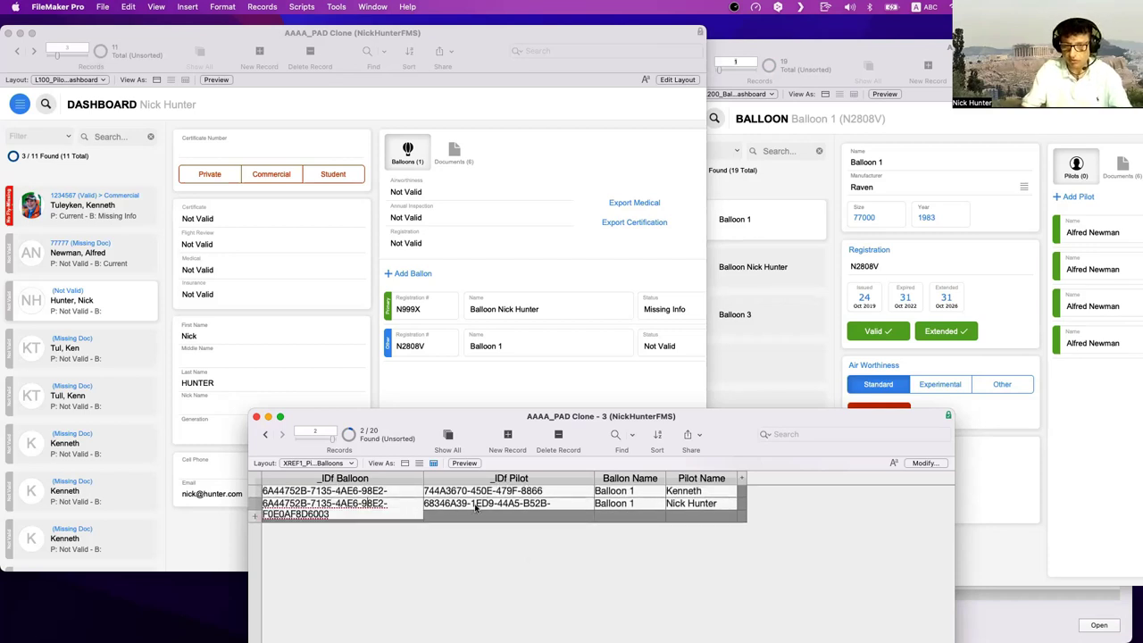
pyautogui.click(475, 505)
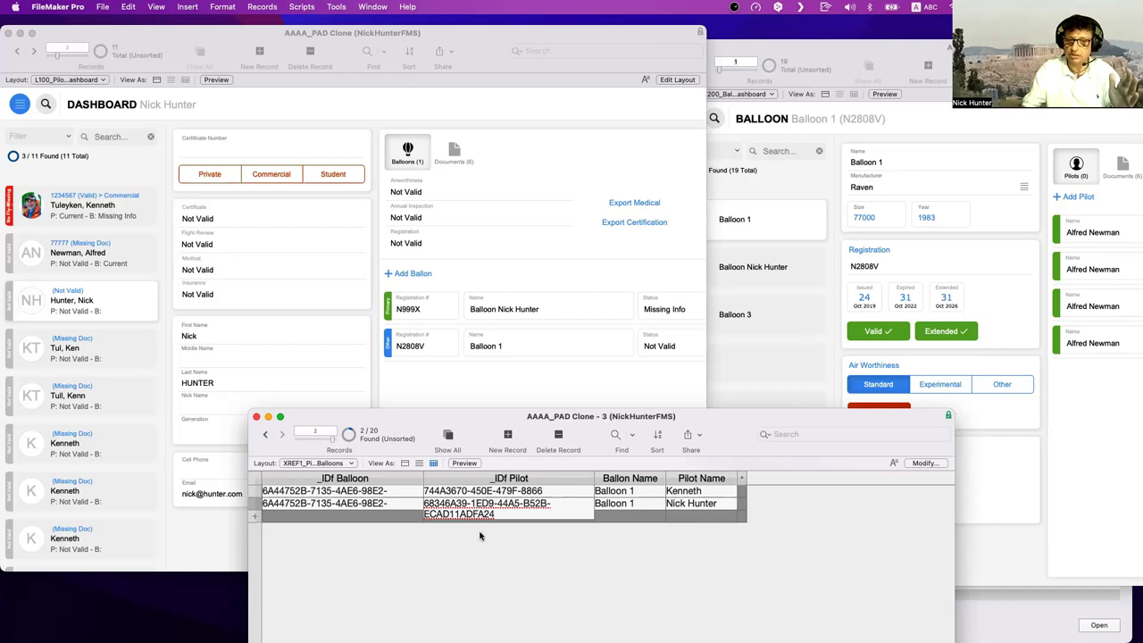
pyautogui.click(485, 564)
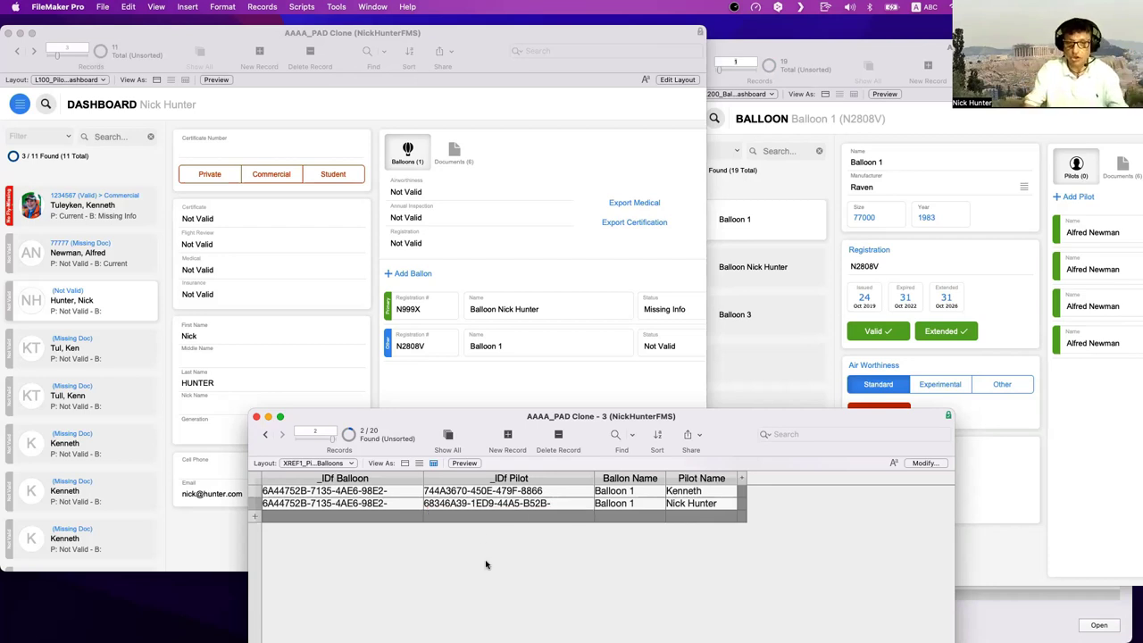
pyautogui.click(493, 390)
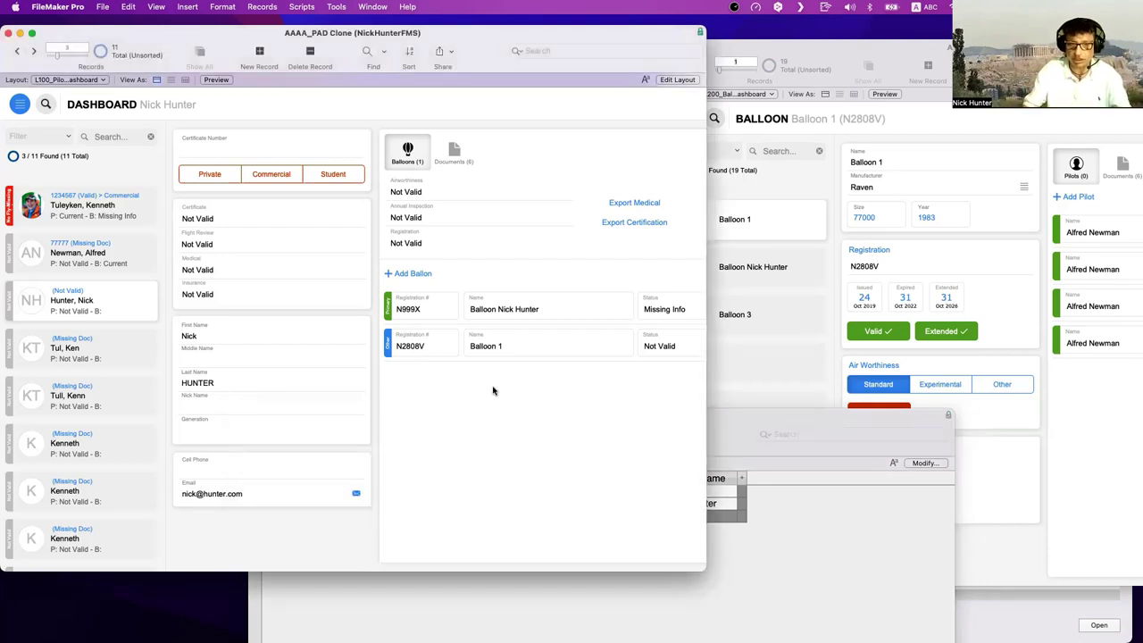
pyautogui.press('super+l')
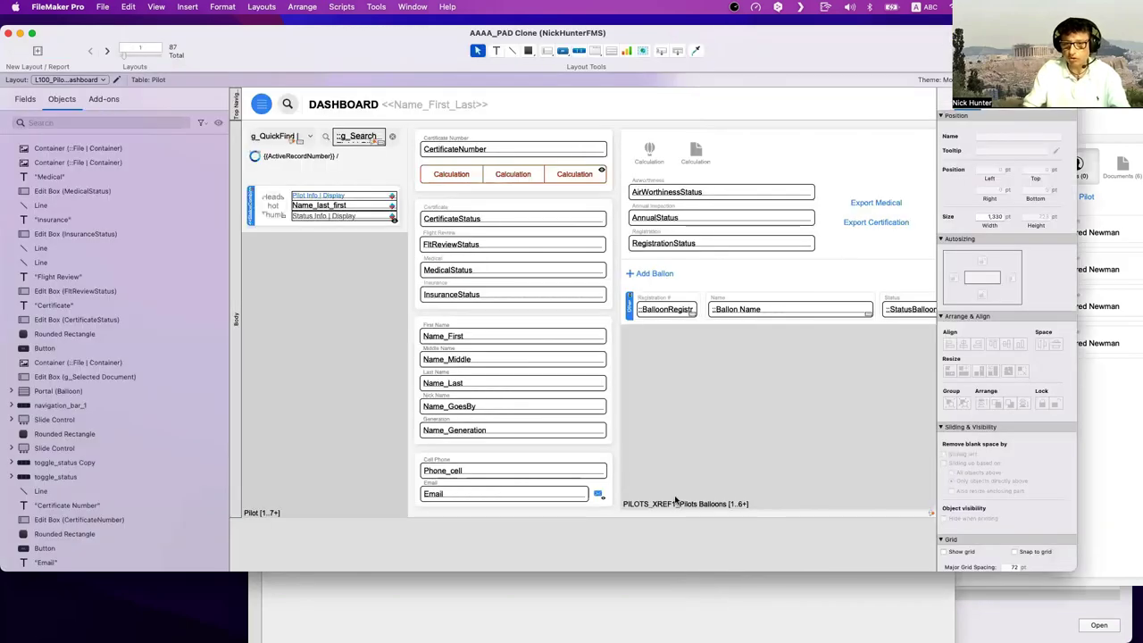
pyautogui.click(717, 607)
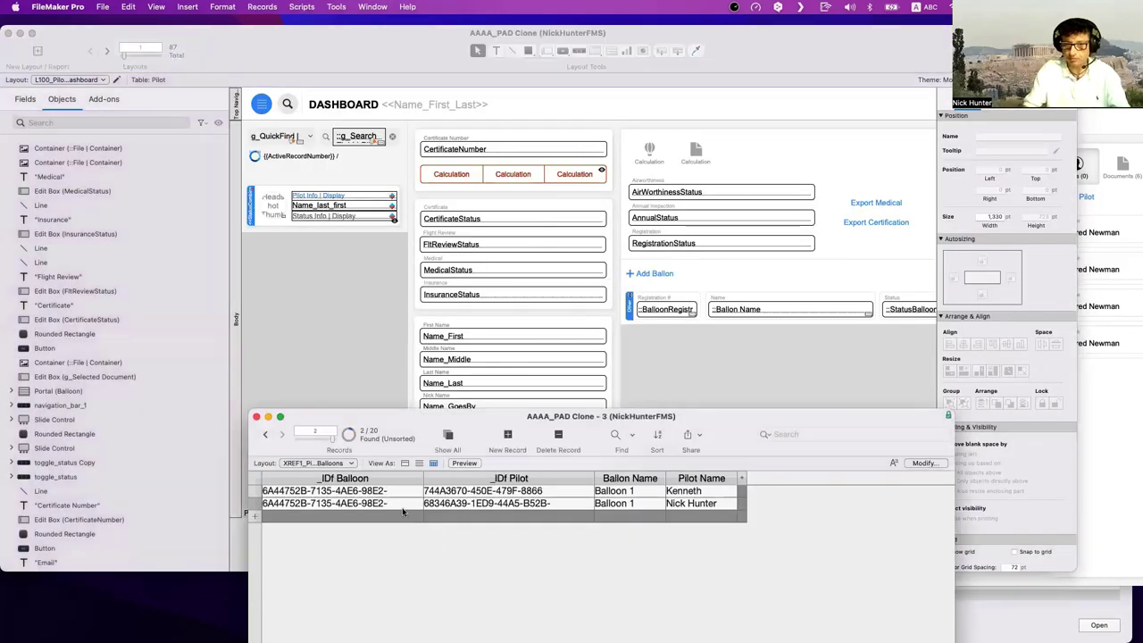
pyautogui.click(720, 357)
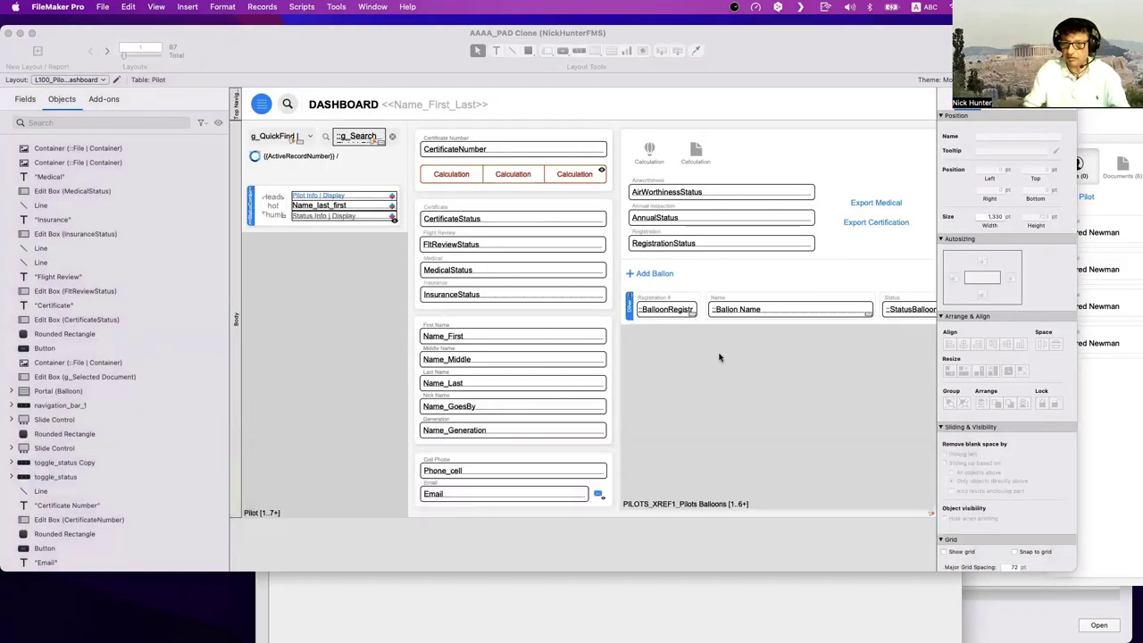
pyautogui.click(713, 604)
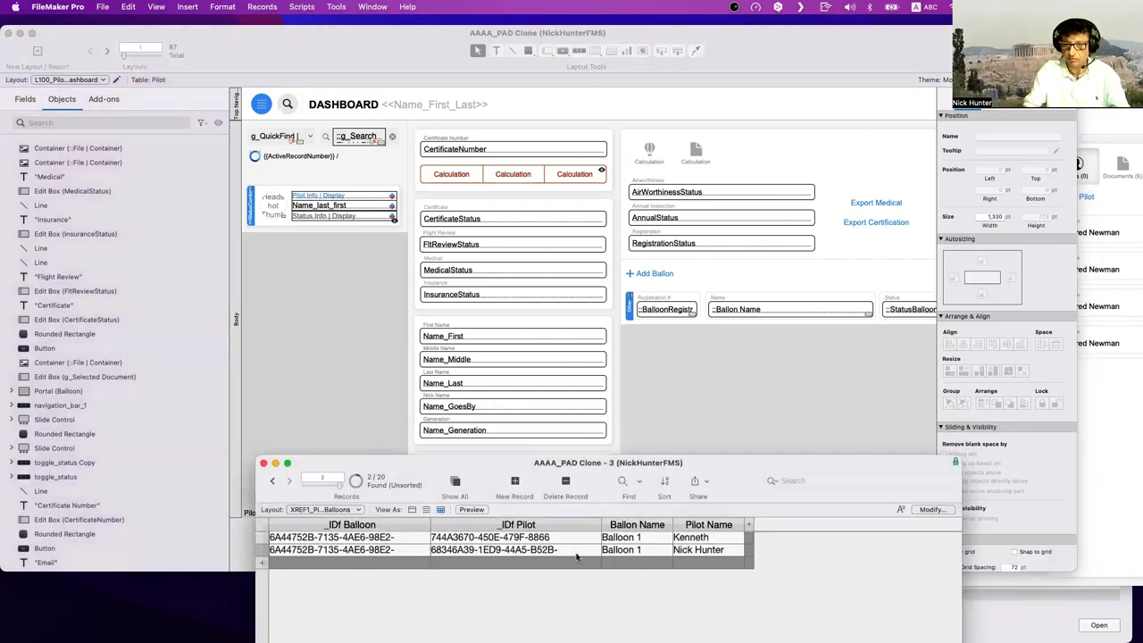
pyautogui.click(637, 399)
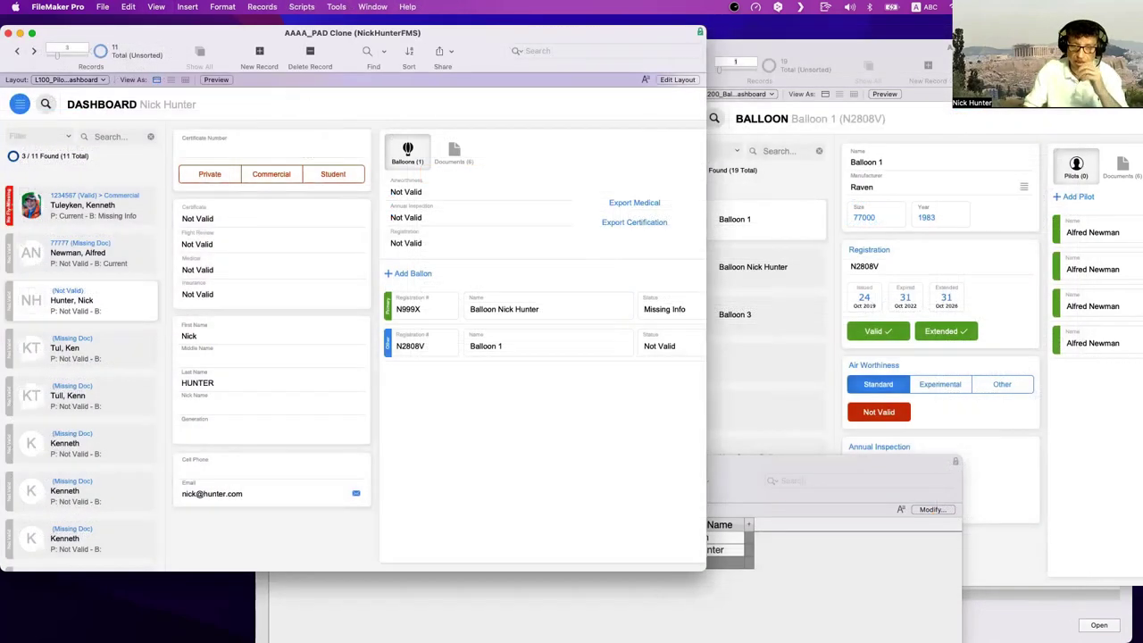
pyautogui.click(598, 552)
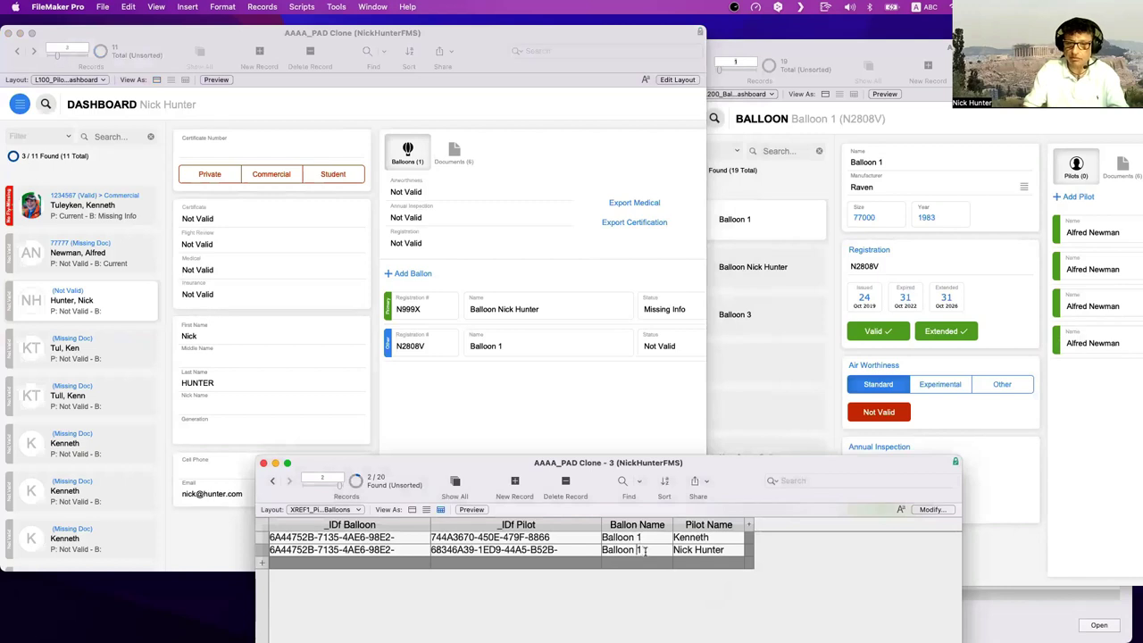
pyautogui.write('000')
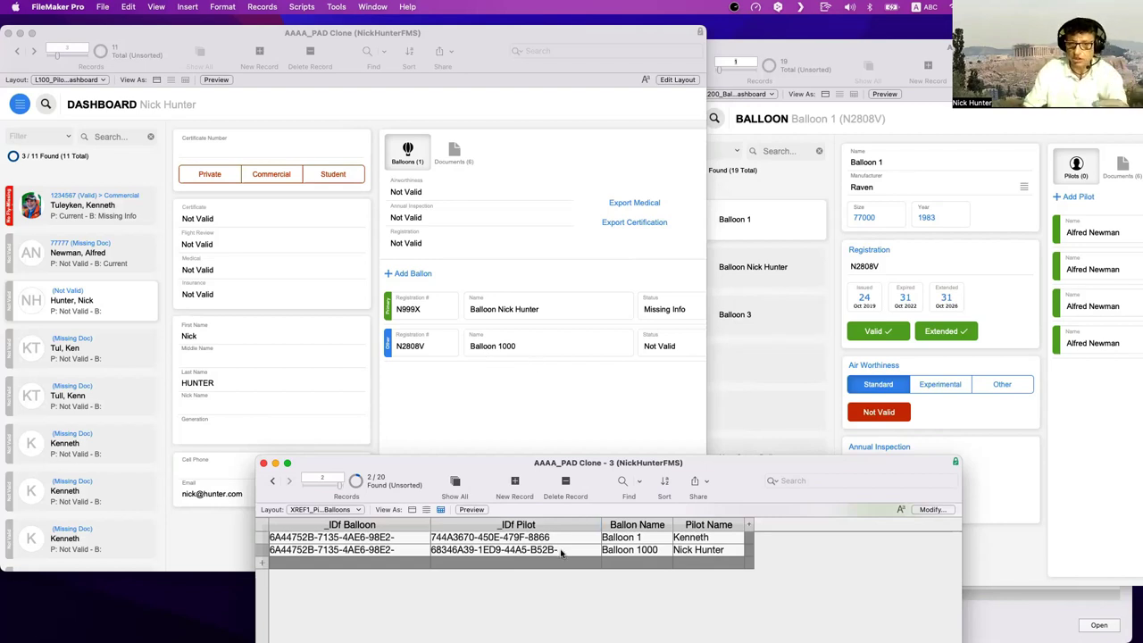
pyautogui.click(644, 550)
pyautogui.keyDown('shift'); pyautogui.click(664, 551); pyautogui.keyUp('shift')
pyautogui.press('BackSpace')
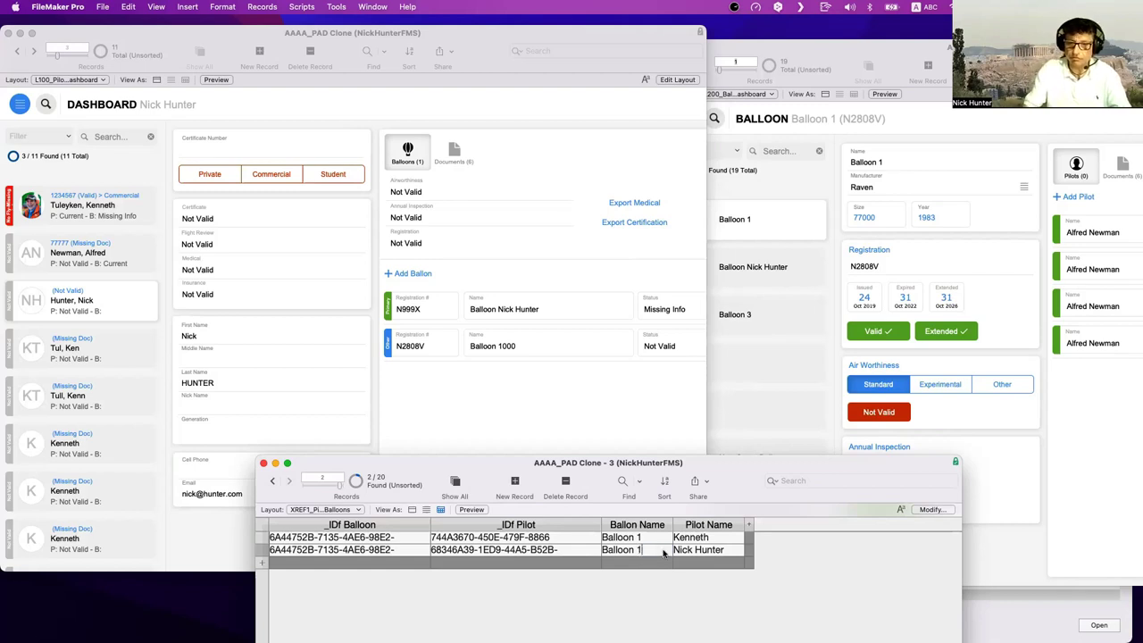
pyautogui.click(666, 598)
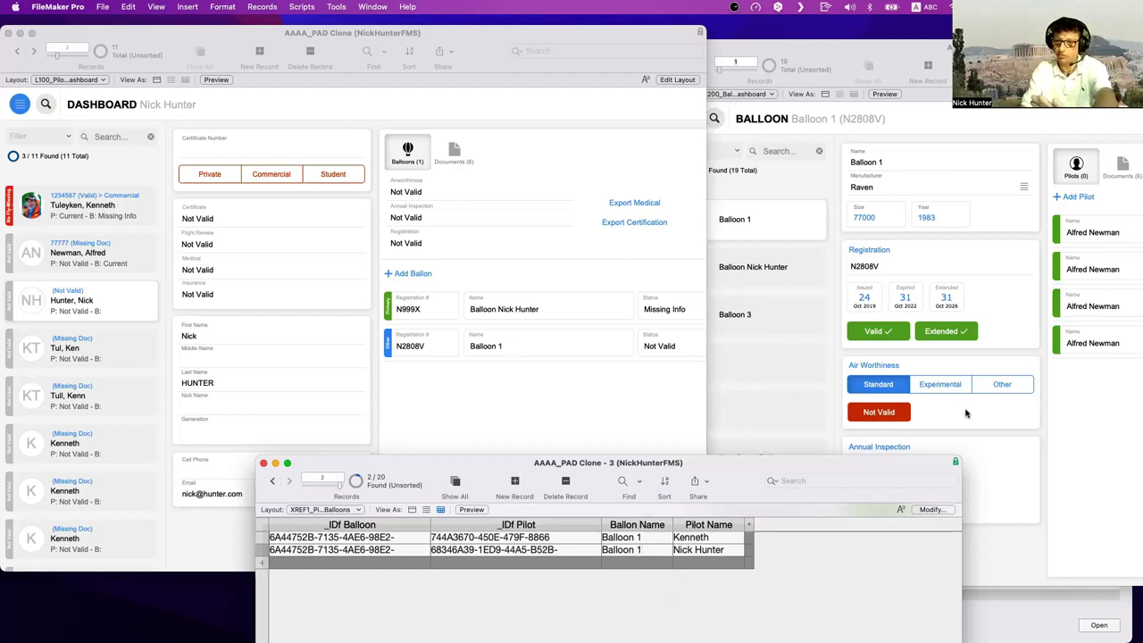
pyautogui.click(965, 412)
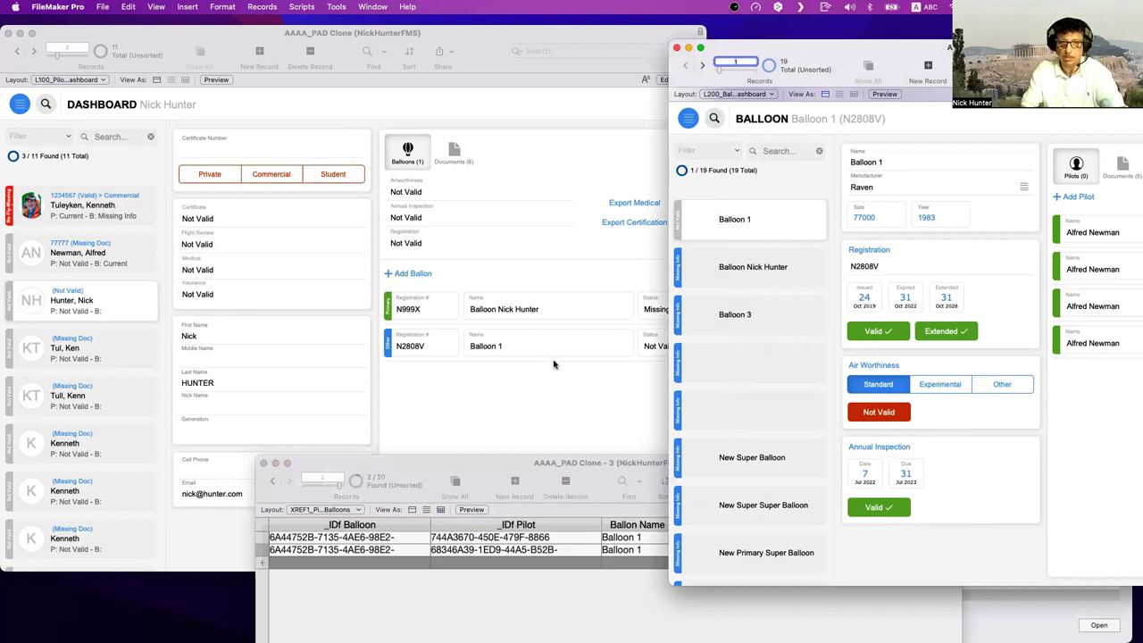
pyautogui.click(553, 364)
pyautogui.click(498, 611)
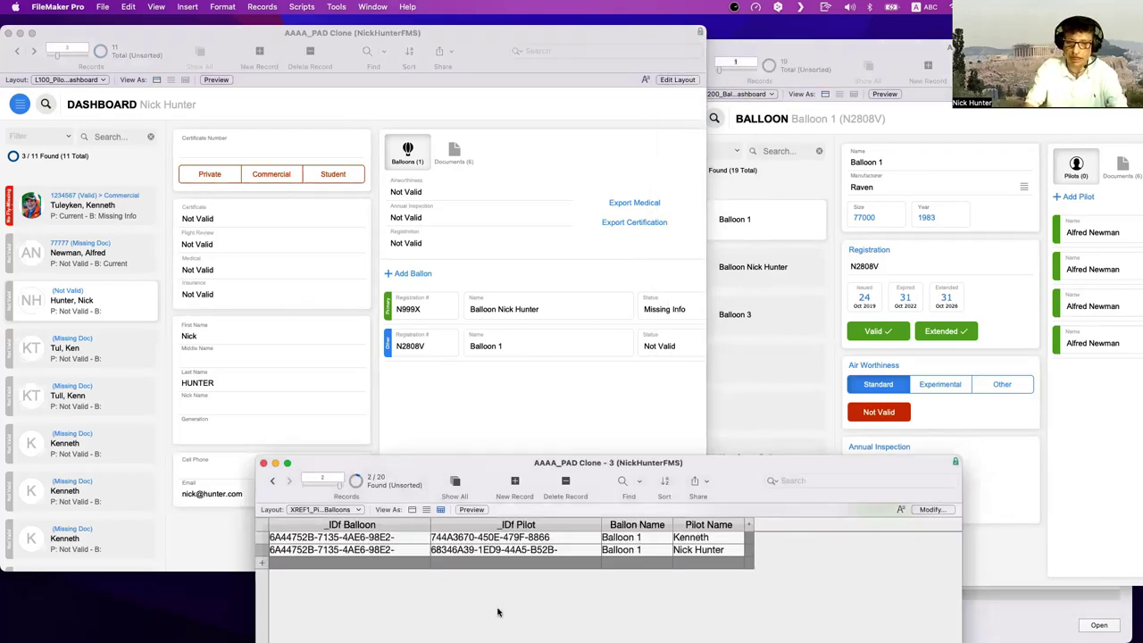
# - Reposition the AAAA_PAD Clone - 3 join window higher, over the middle of the dashboard
pyautogui.moveTo(493, 469); pyautogui.dragTo(487, 345)
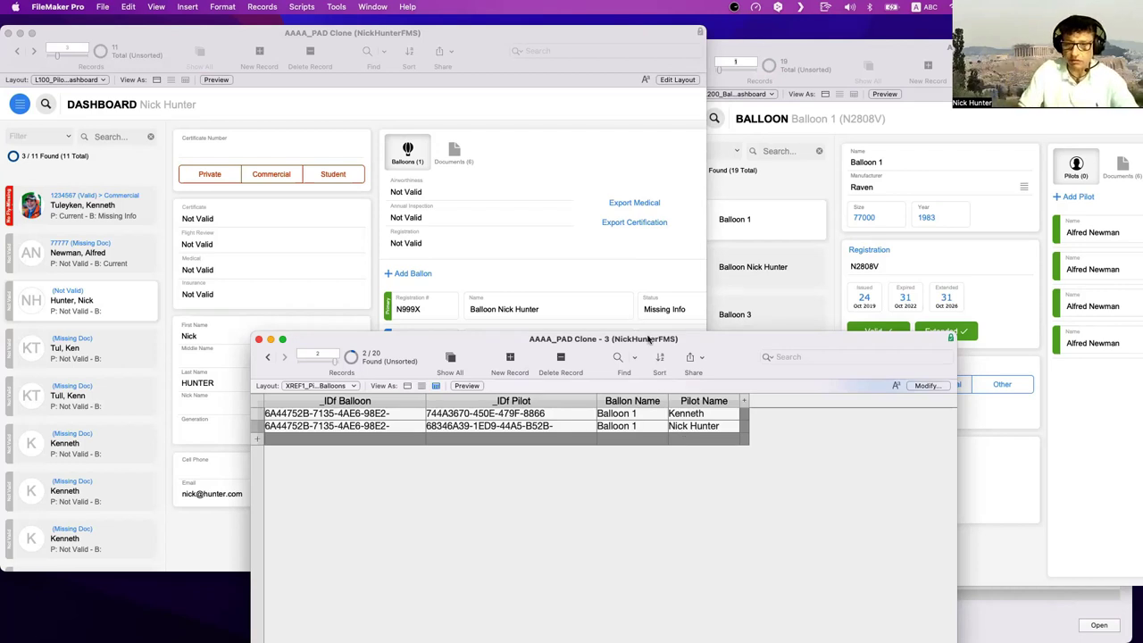
pyautogui.moveTo(651, 340); pyautogui.dragTo(628, 370)
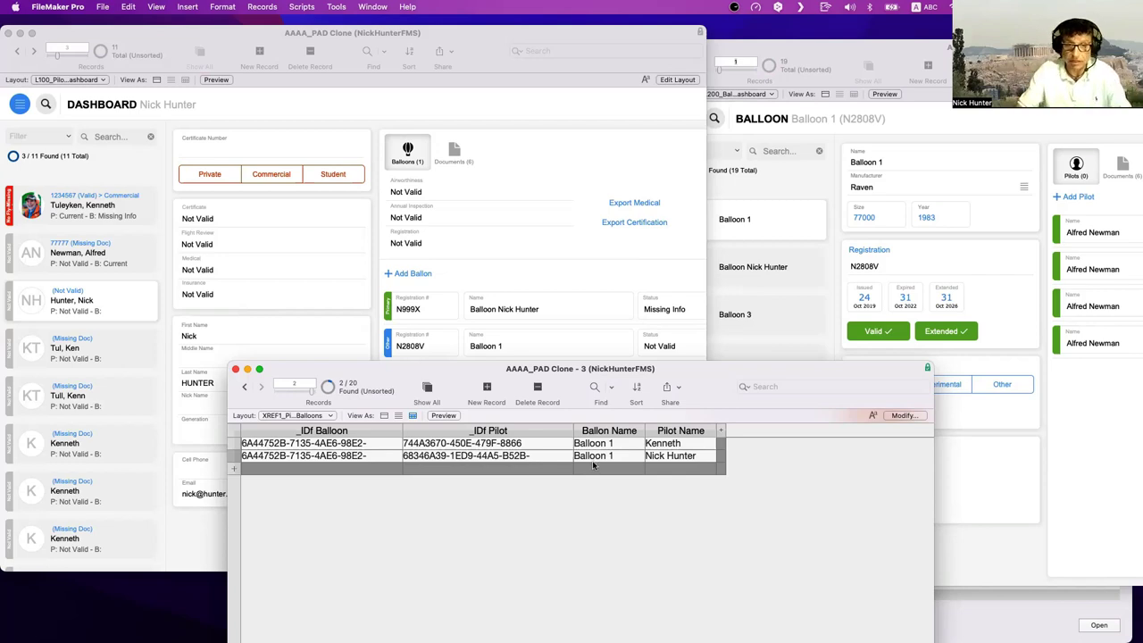
# - Search 'starting' in Spotlight and open FM_Starting_Point_22 FIND MODE DEMO.fmp12
pyautogui.press('super+space')
pyautogui.write('fm')
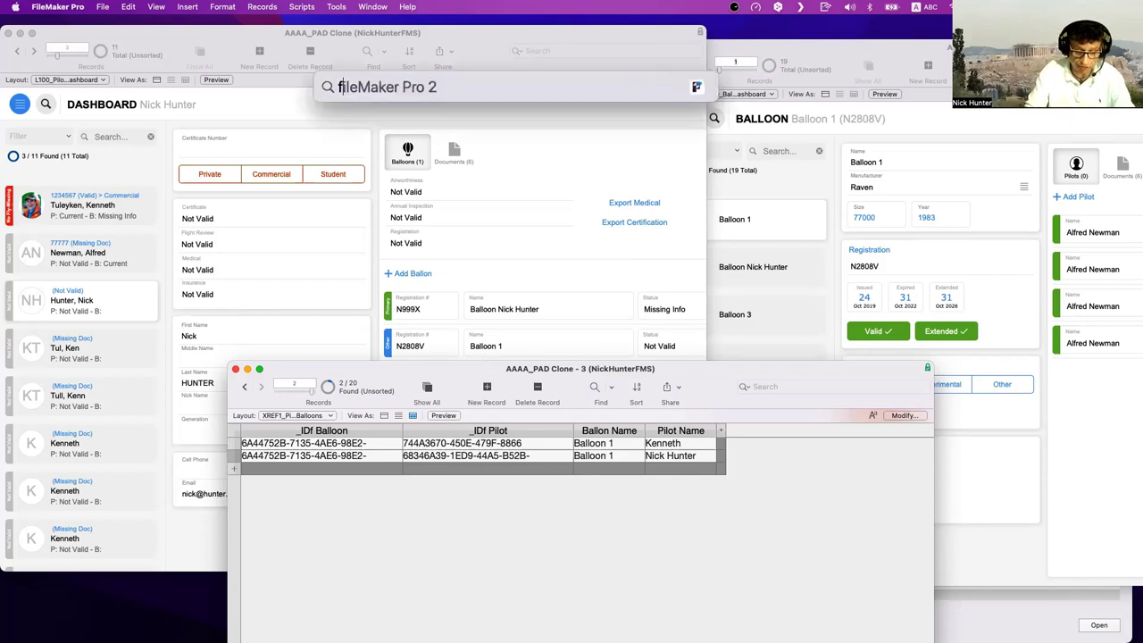
pyautogui.press('BackSpace')
pyautogui.press('BackSpace')
pyautogui.write('starting')
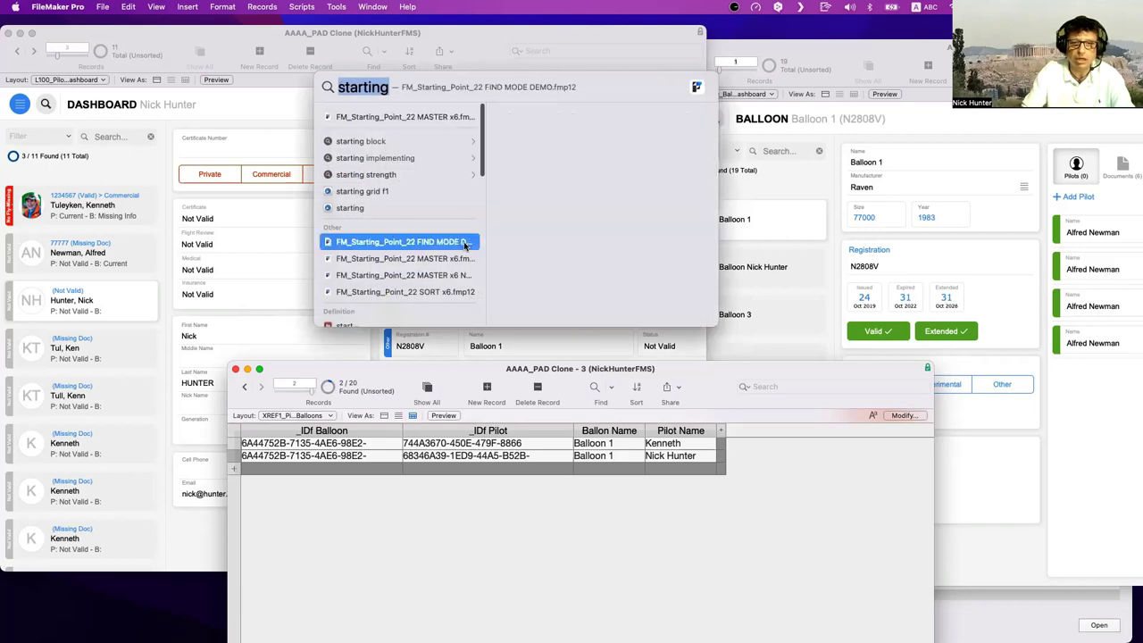
pyautogui.click(464, 243)
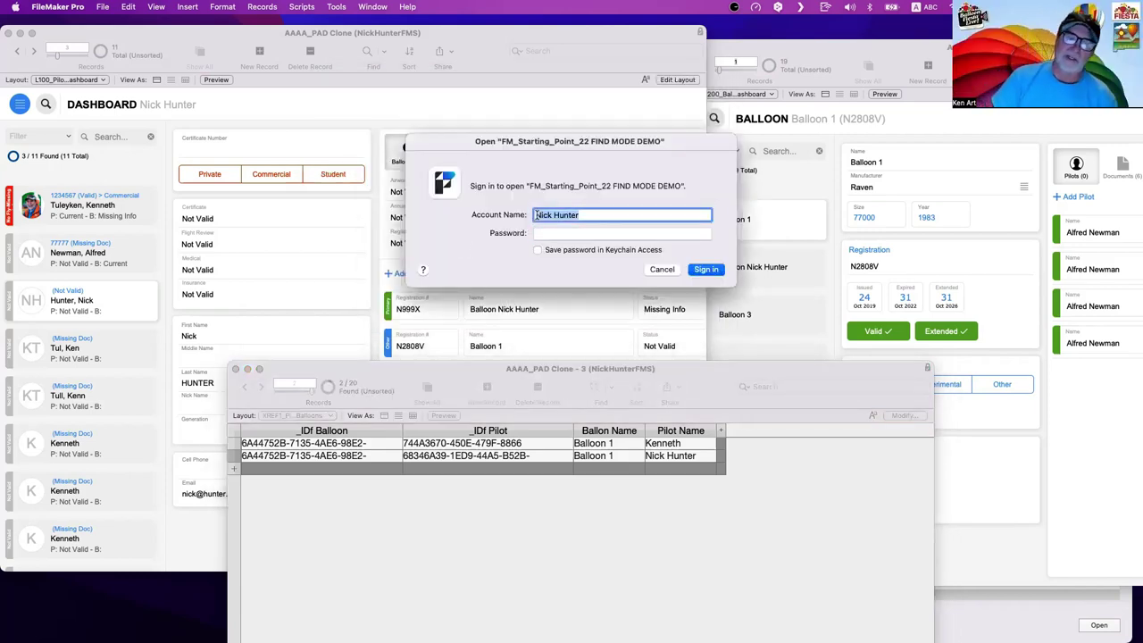
# - Sign in with the administrator account name and password, retrying after the failed attempt
pyautogui.write('admin')
pyautogui.press('Return')
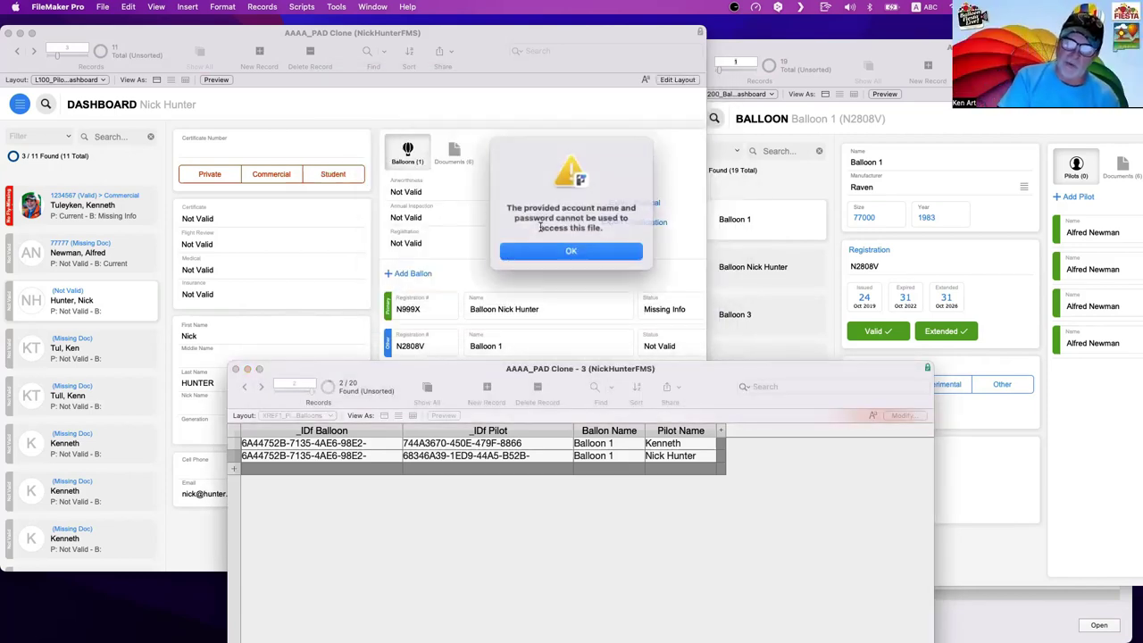
pyautogui.click(553, 250)
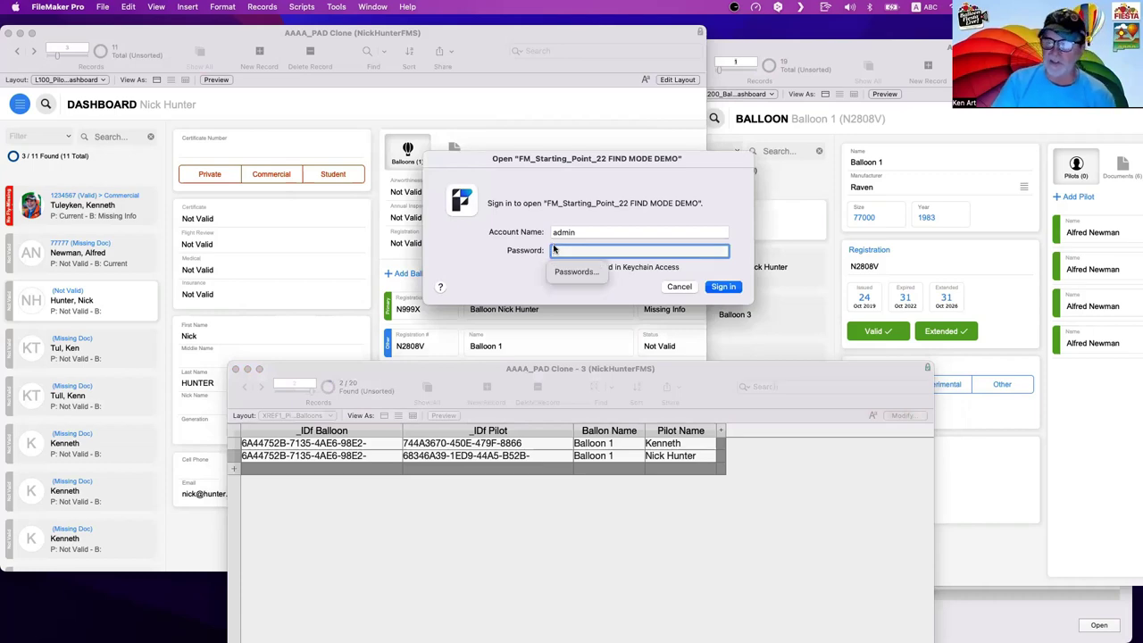
pyautogui.write('admin')
pyautogui.press('Return')
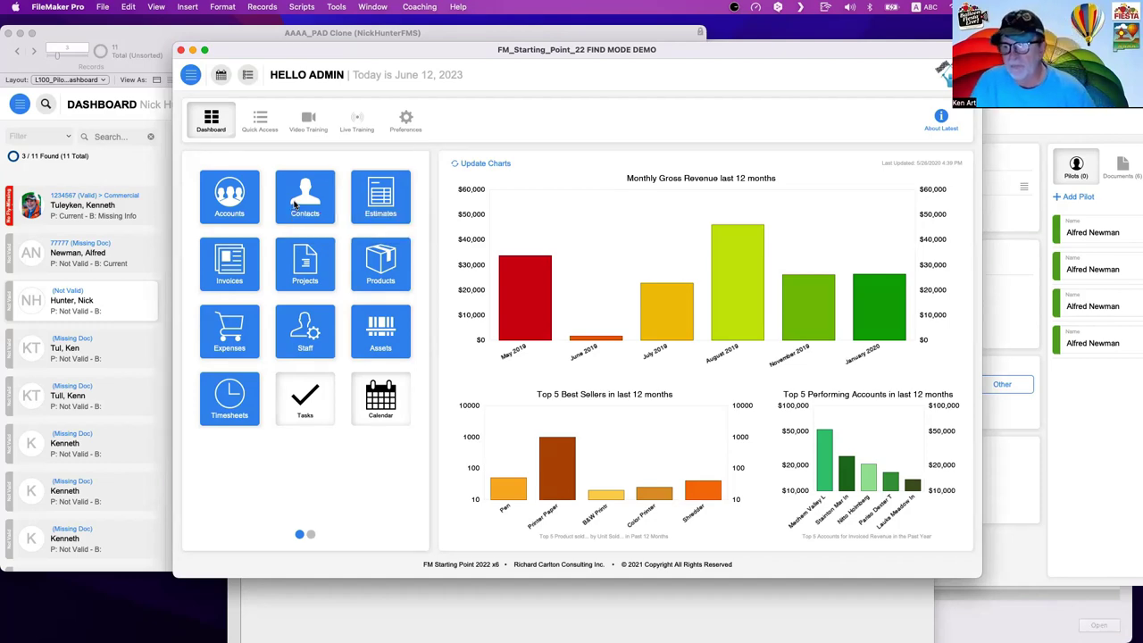
# - Open Contacts, go to the Richard Carlton Consulting 34 account, and open its customer service contact
pyautogui.click(295, 205)
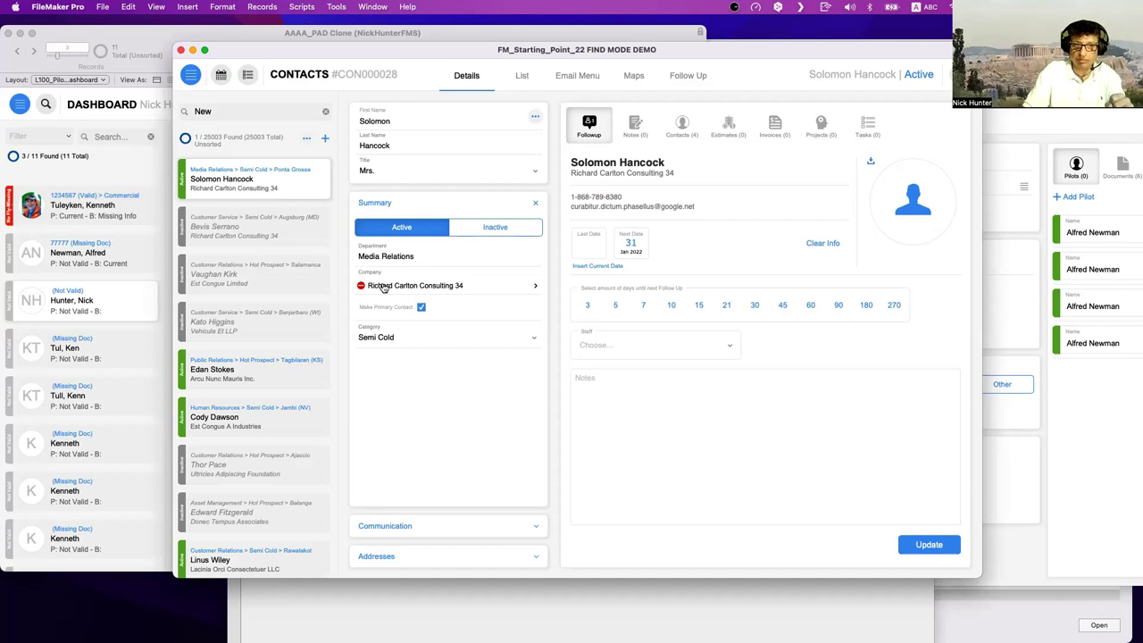
pyautogui.click(438, 289)
pyautogui.click(628, 130)
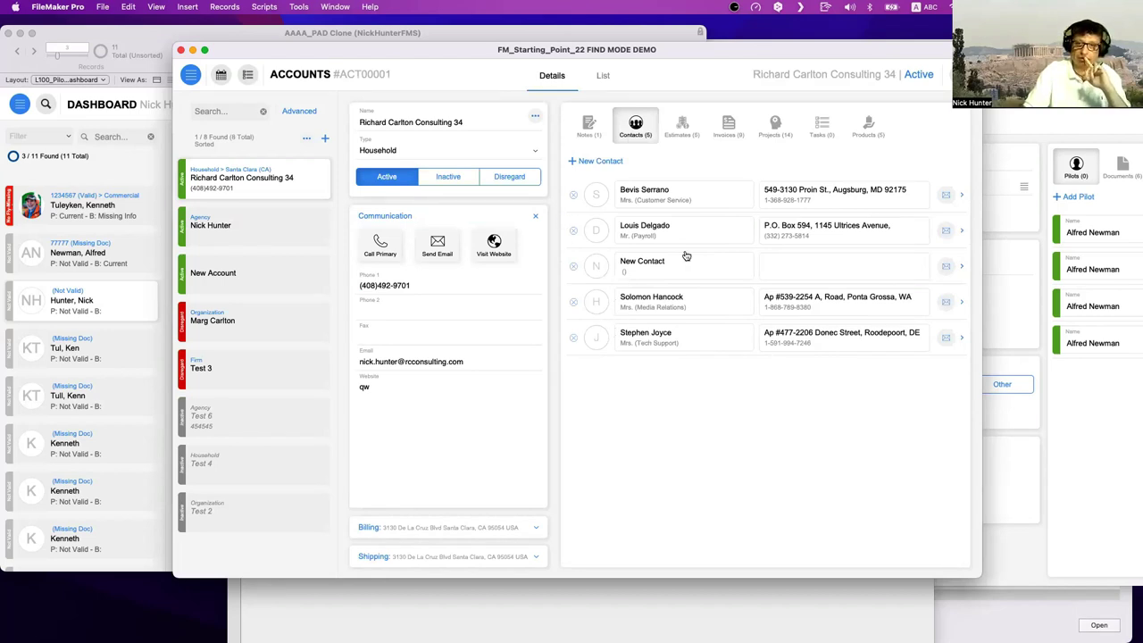
pyautogui.click(670, 197)
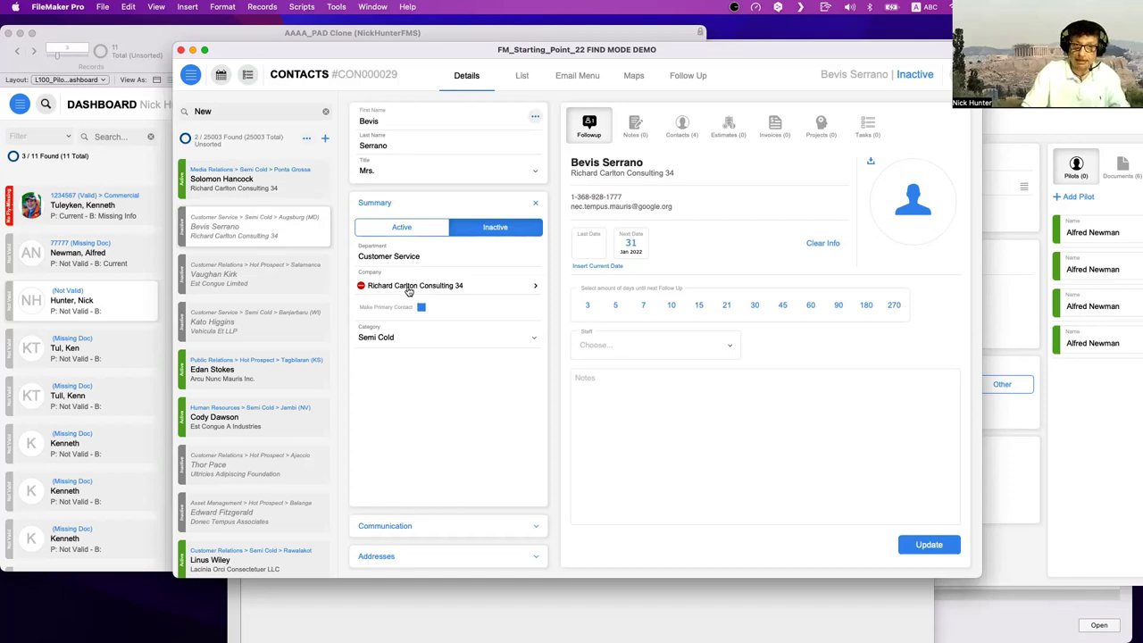
# - Clear the contact's Company, browse Assign Company's accounts, then inspect display_account in Manage Database
pyautogui.click(360, 286)
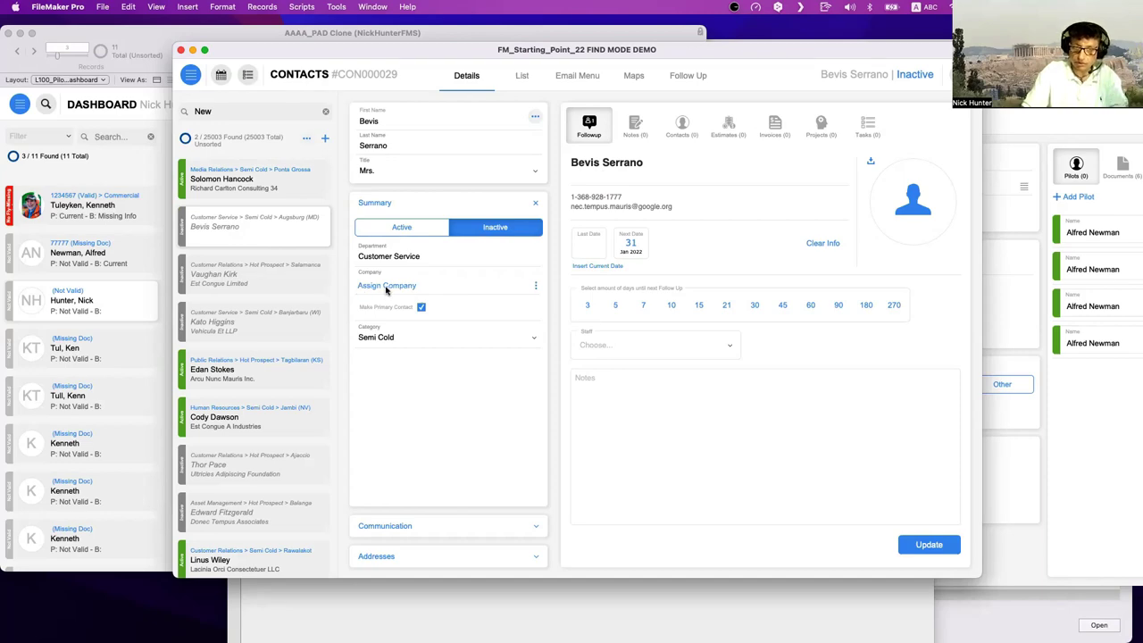
pyautogui.click(387, 287)
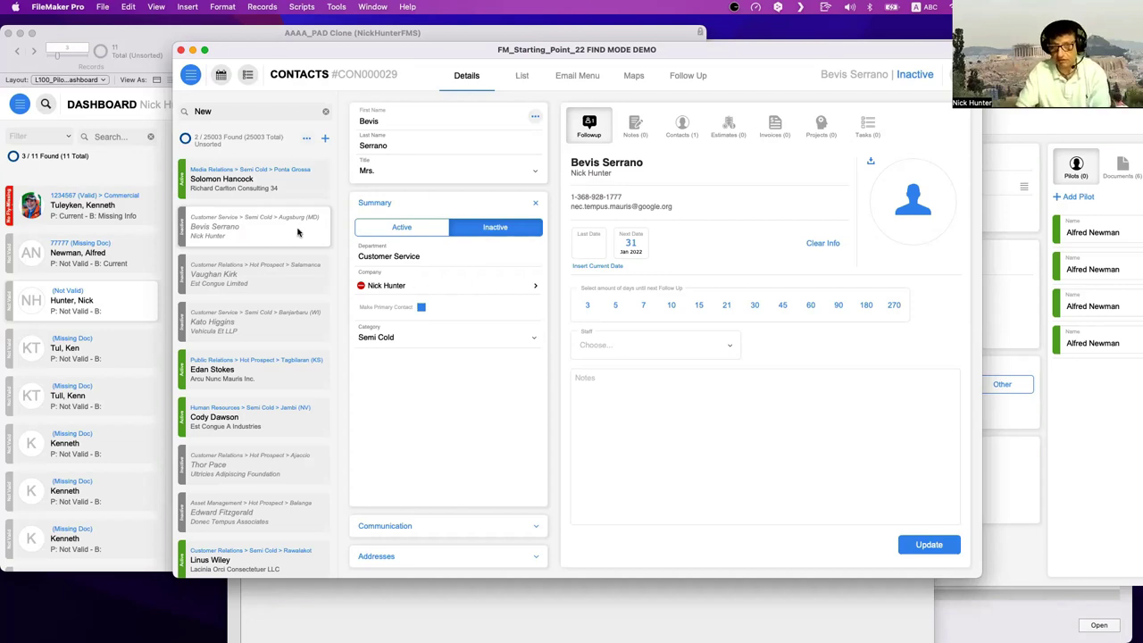
pyautogui.scroll(-1, 298, 232)
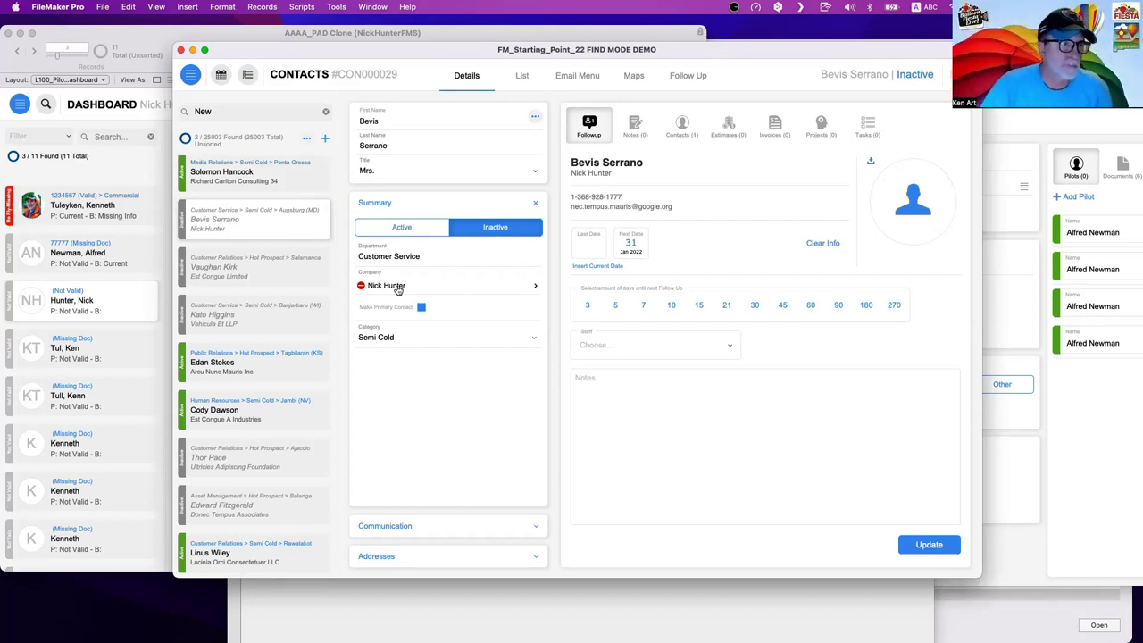
pyautogui.moveTo(311, 53); pyautogui.dragTo(323, 56)
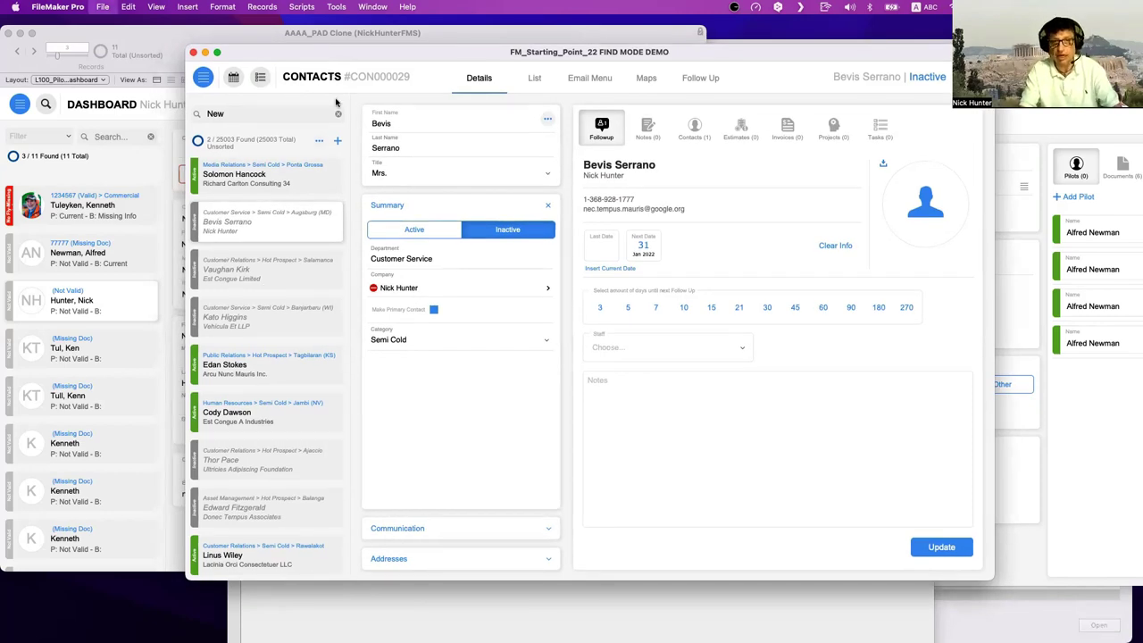
pyautogui.press('super+shift+d')
pyautogui.click(270, 457)
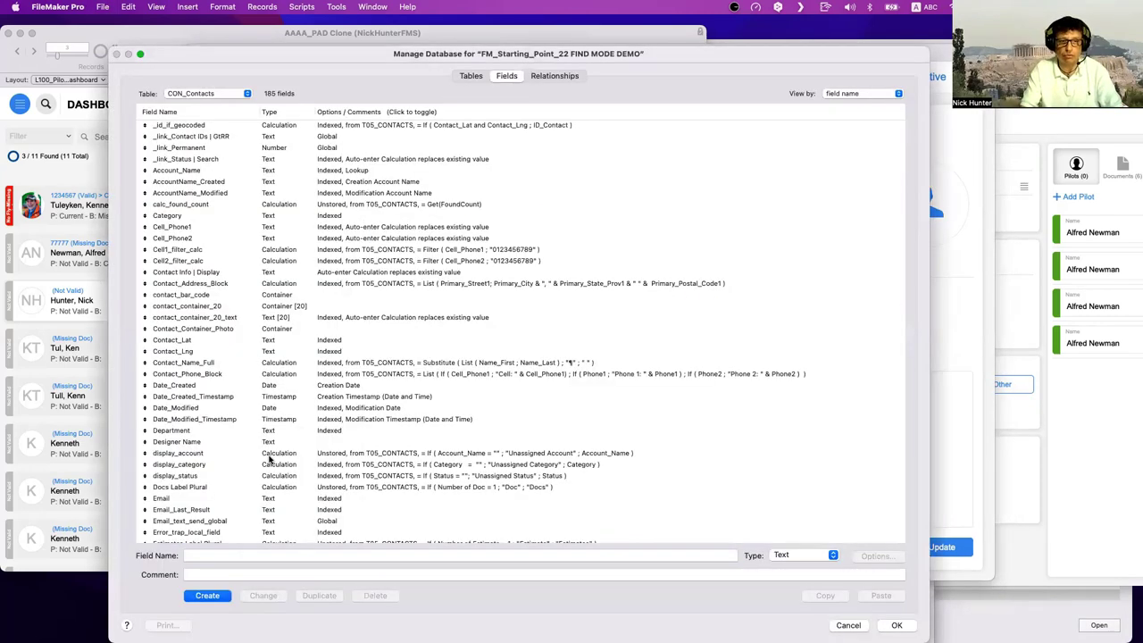
# - Check the id_account field, cancel Manage Database, and bring the pilot dashboard to the front
pyautogui.press('i')
pyautogui.scroll(-2, 214, 477)
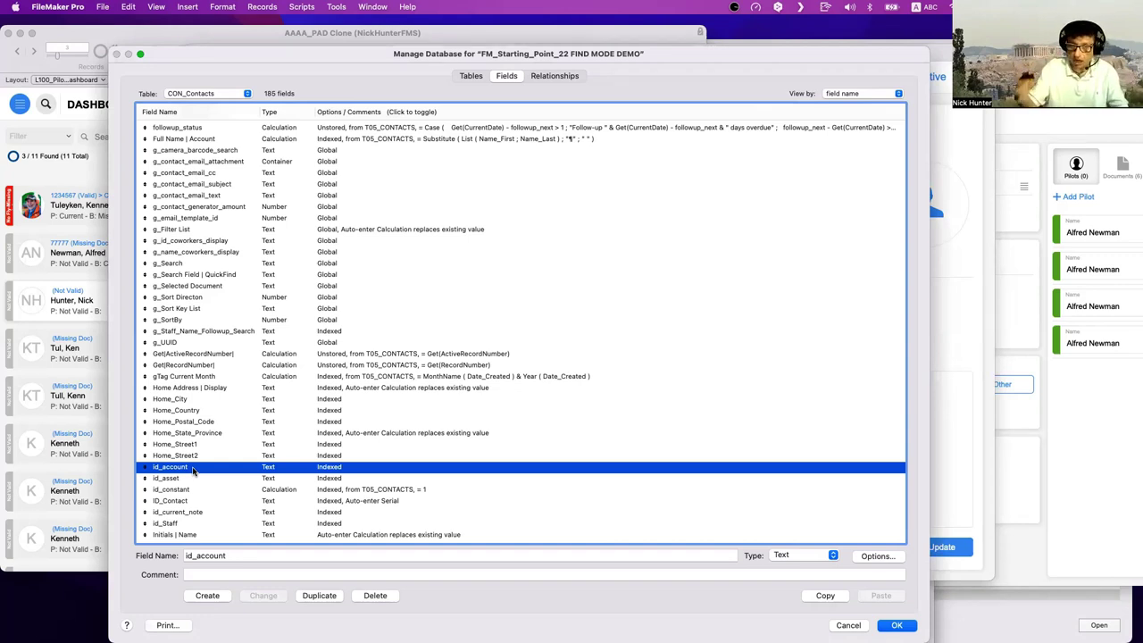
pyautogui.press('Escape')
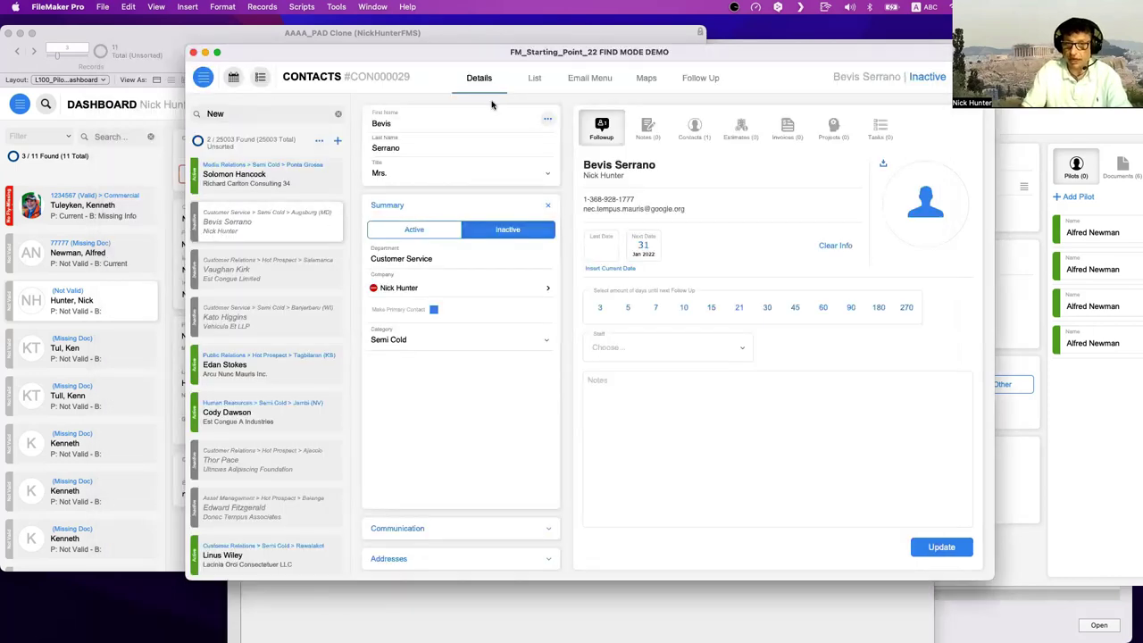
pyautogui.moveTo(491, 55); pyautogui.dragTo(714, 541)
pyautogui.click(448, 305)
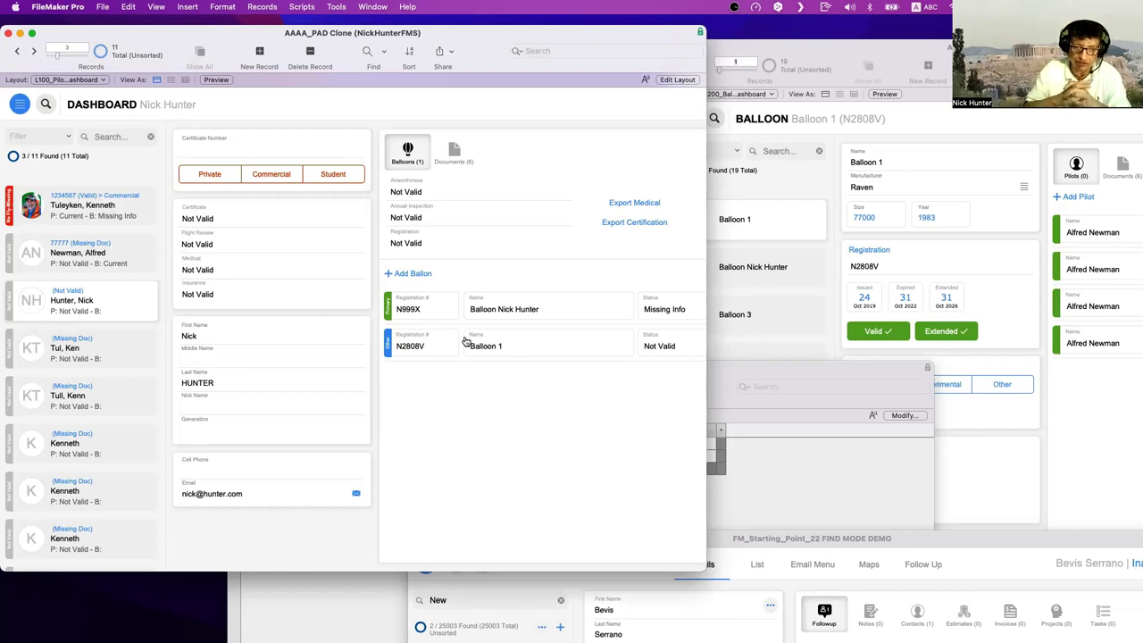
# - Widen the pilot dashboard for more balloon details, check the XREF join table, then front Balloon 1
pyautogui.moveTo(704, 571); pyautogui.dragTo(798, 569)
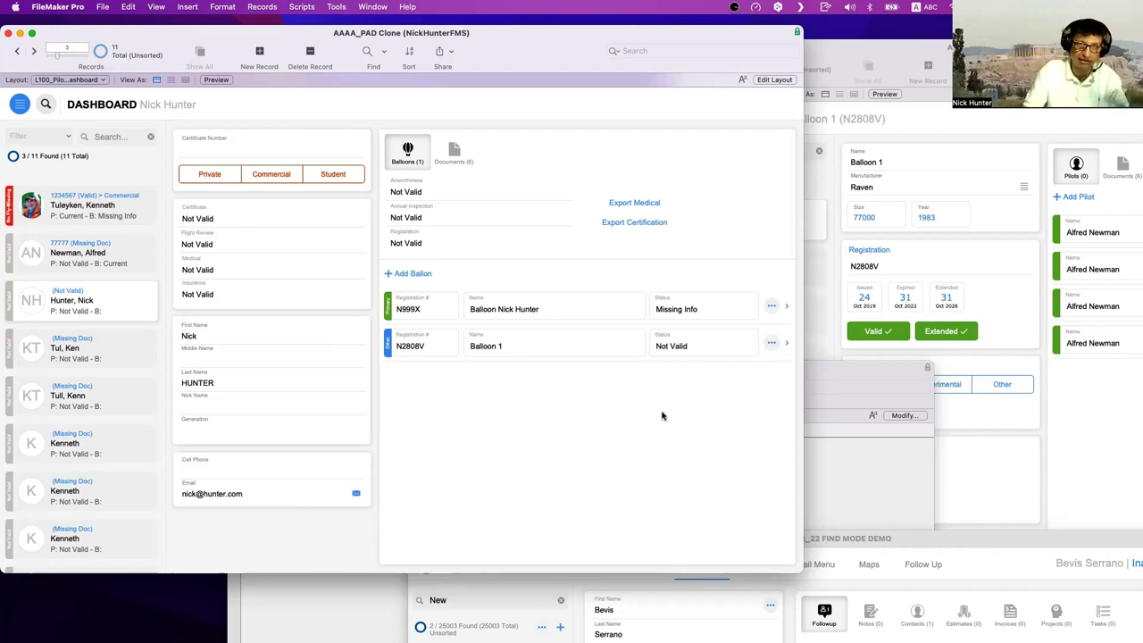
pyautogui.moveTo(366, 36); pyautogui.dragTo(387, 40)
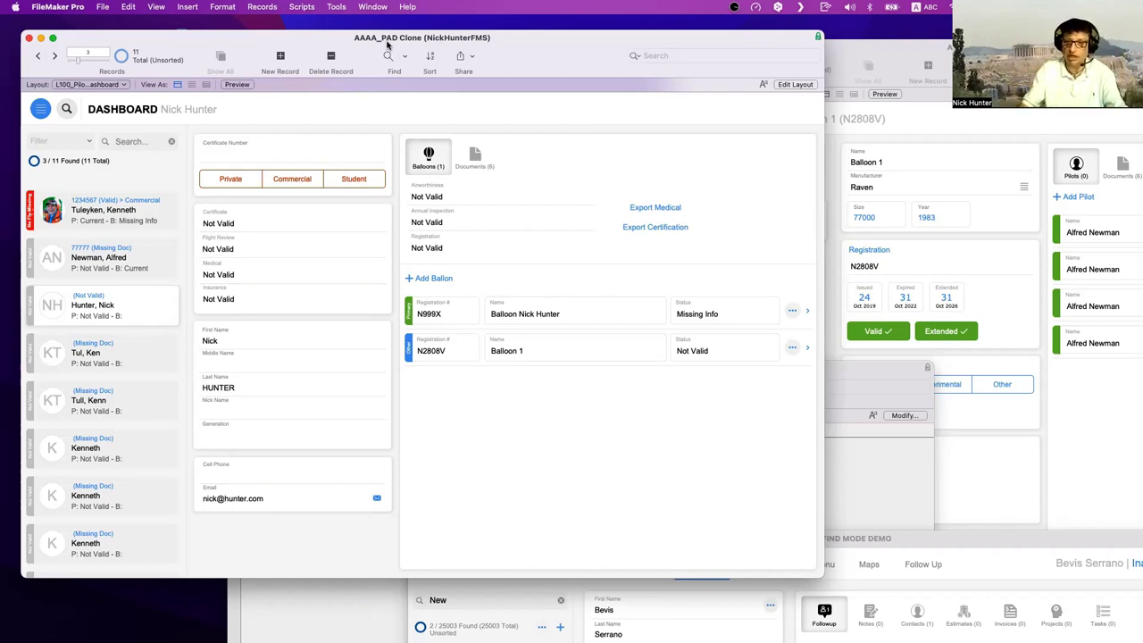
pyautogui.click(754, 335)
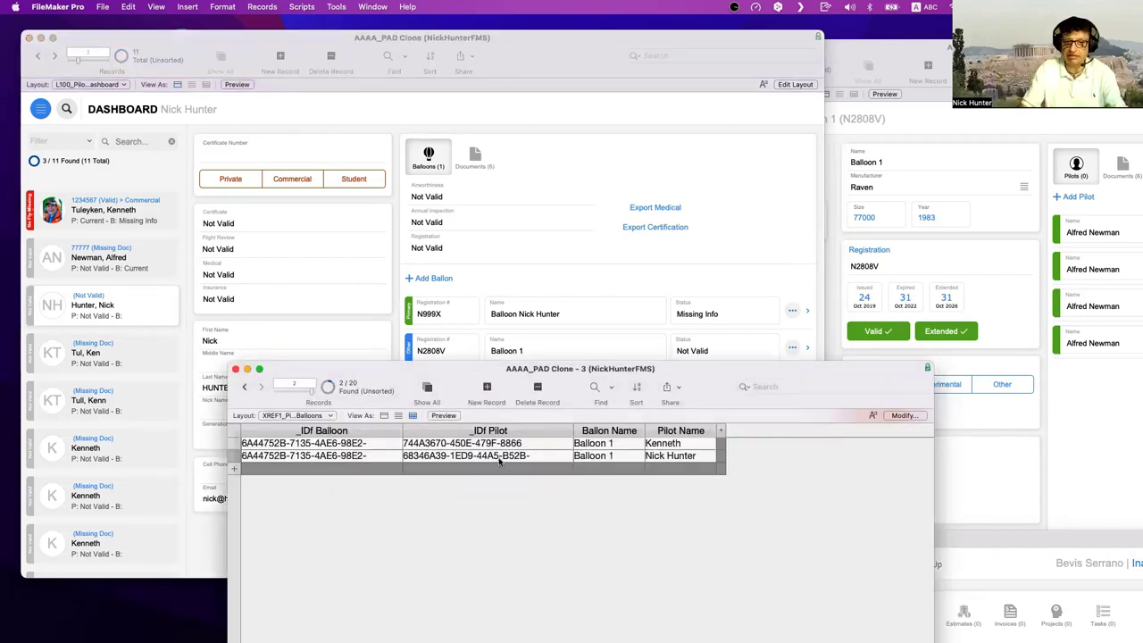
pyautogui.click(477, 279)
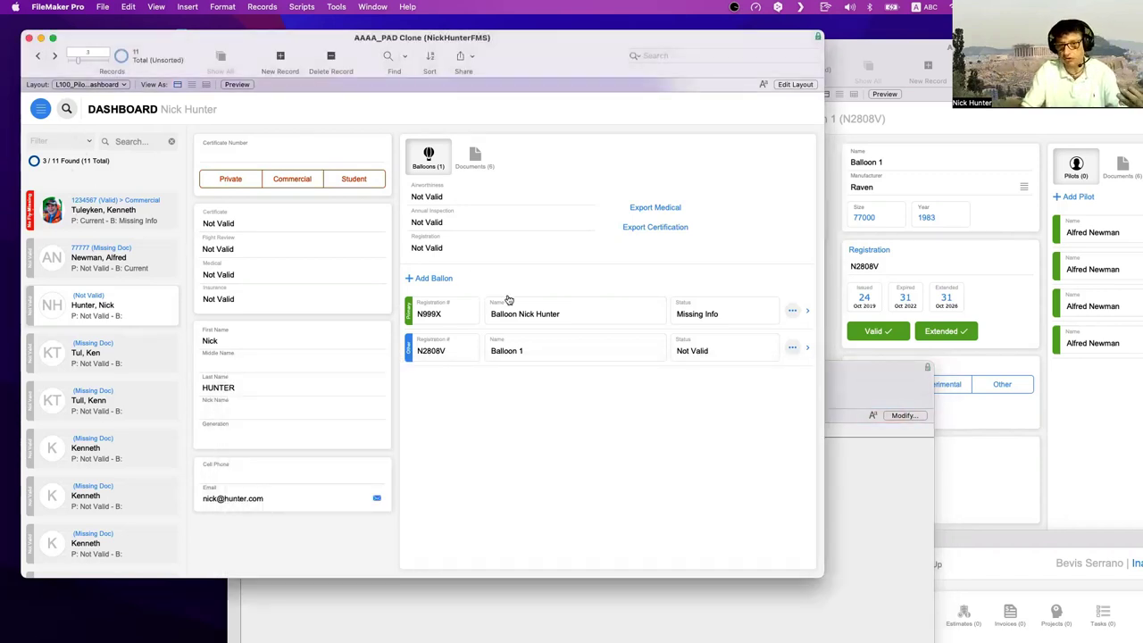
pyautogui.click(908, 50)
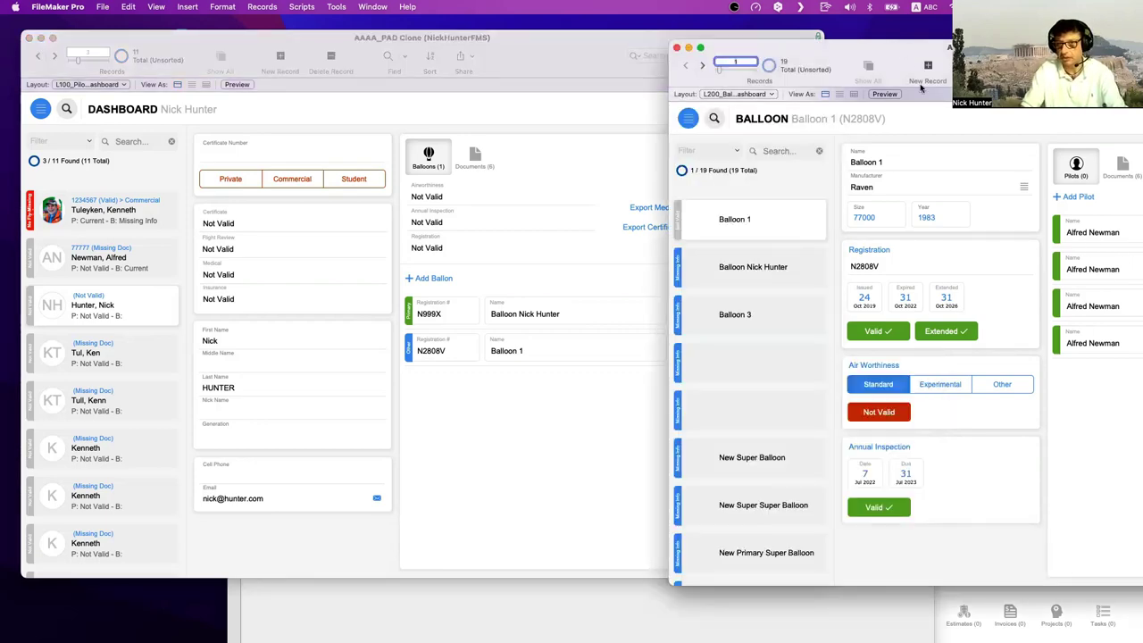
# - Move the Balloon 1 (N2808V) record window left so it overlaps the pilot dashboard
pyautogui.moveTo(907, 54); pyautogui.dragTo(695, 58)
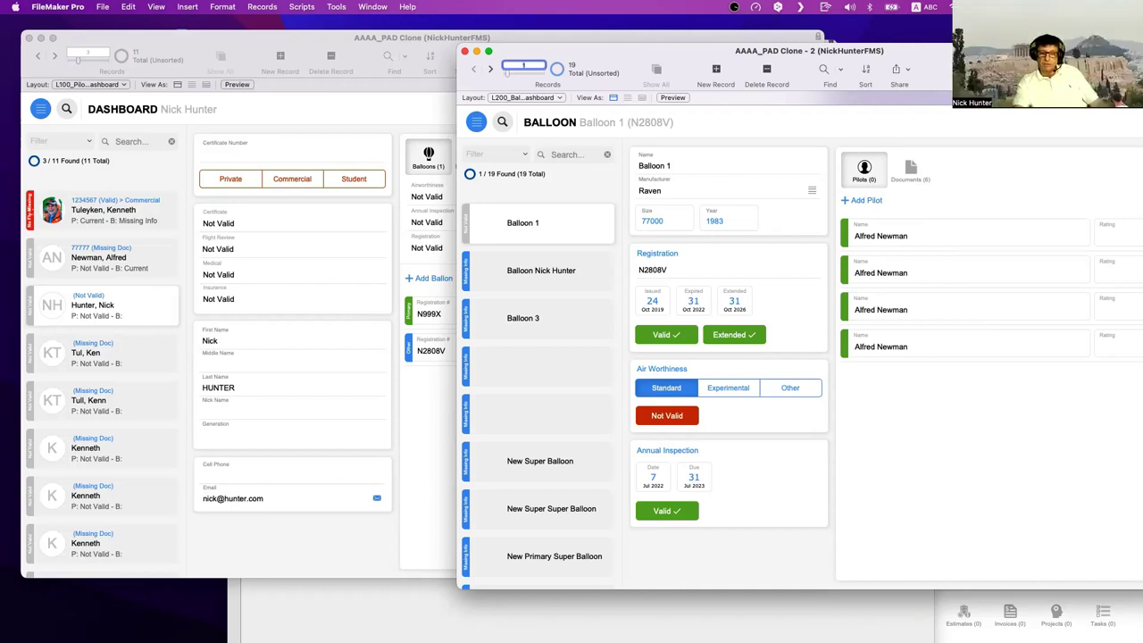
# - Raise the join table window and view record 1's full _IDf Balloon and _IDf Pilot values
pyautogui.click(386, 612)
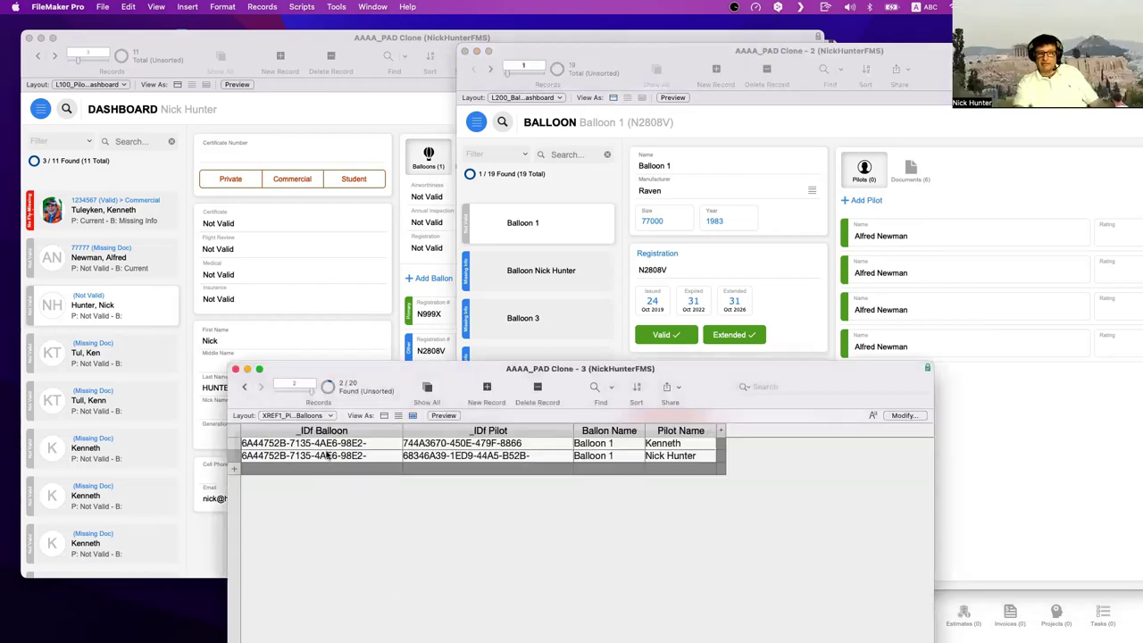
pyautogui.moveTo(381, 381); pyautogui.dragTo(474, 211)
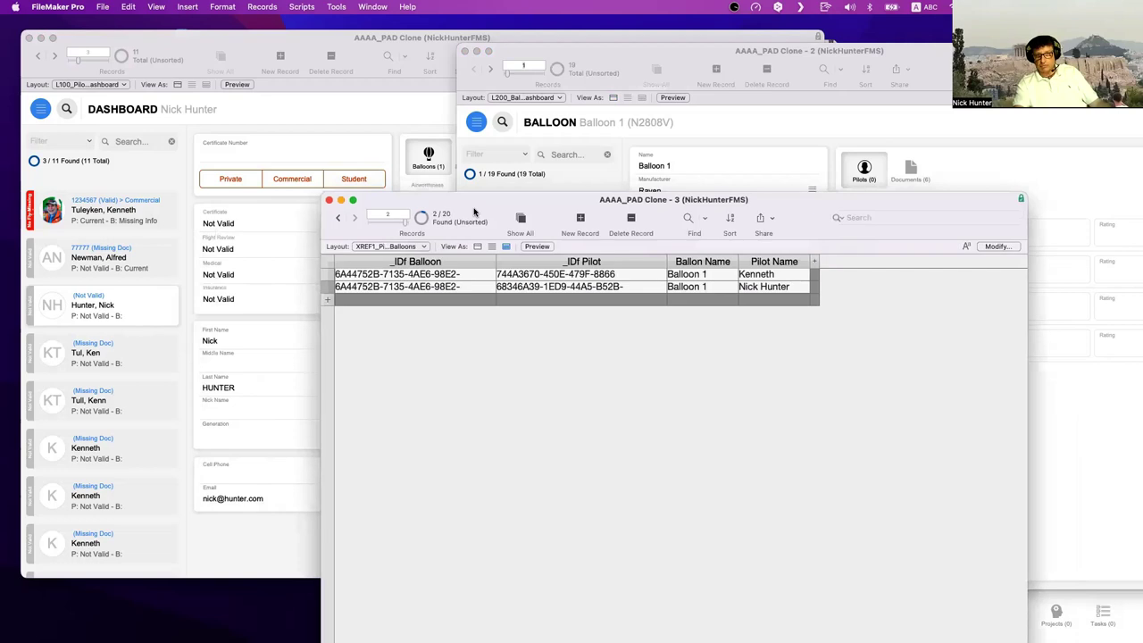
pyautogui.click(457, 278)
pyautogui.doubleClick(458, 284)
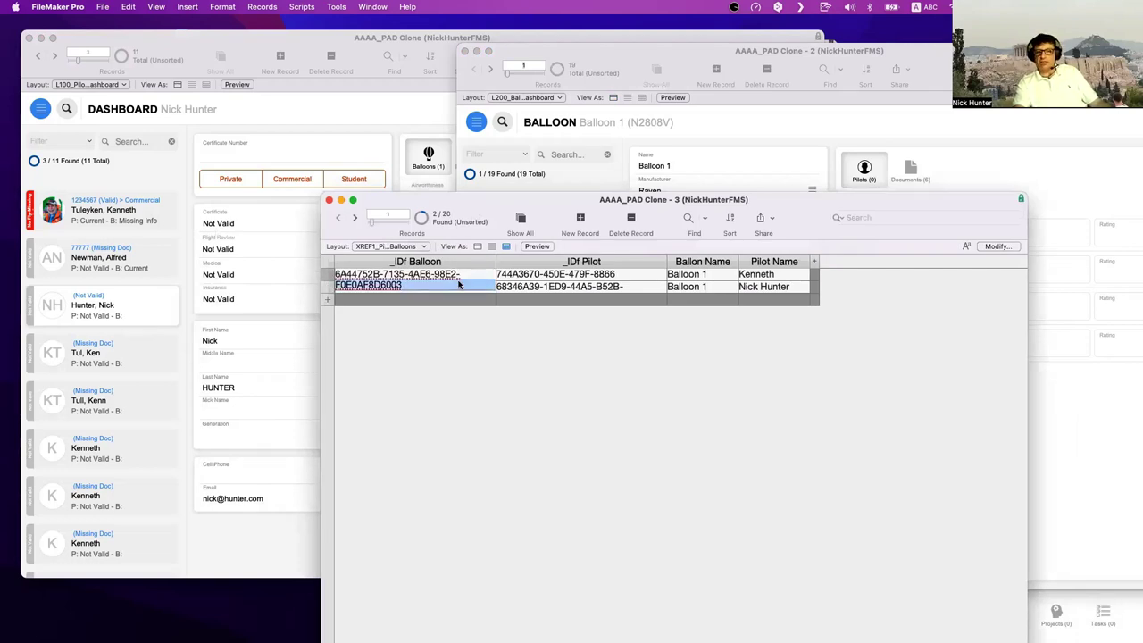
pyautogui.click(585, 285)
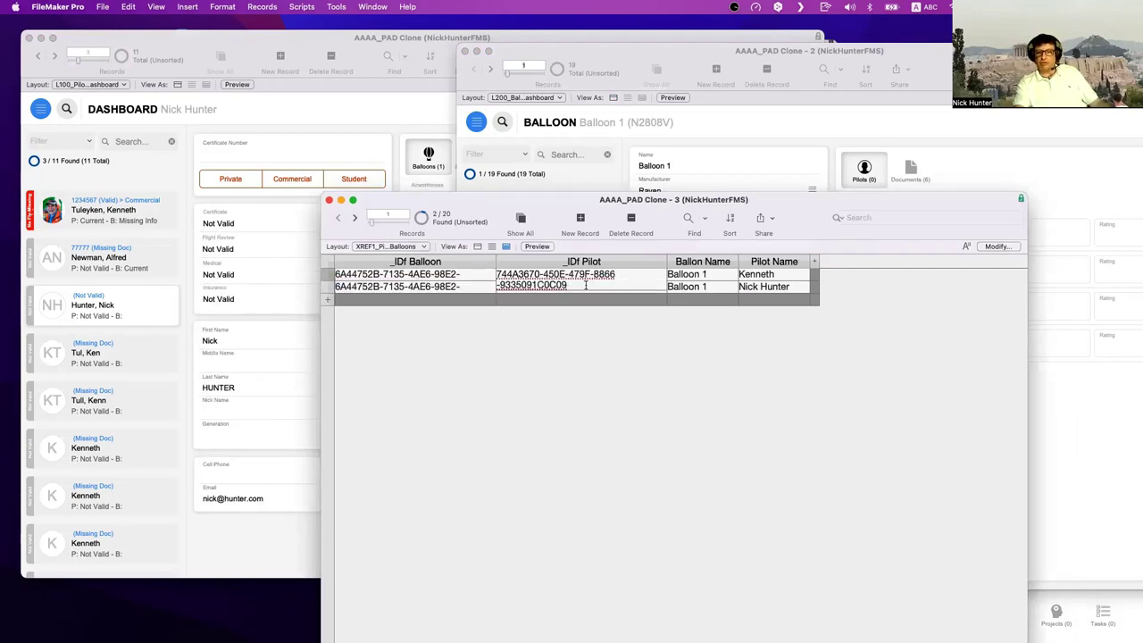
pyautogui.tripleClick(586, 284)
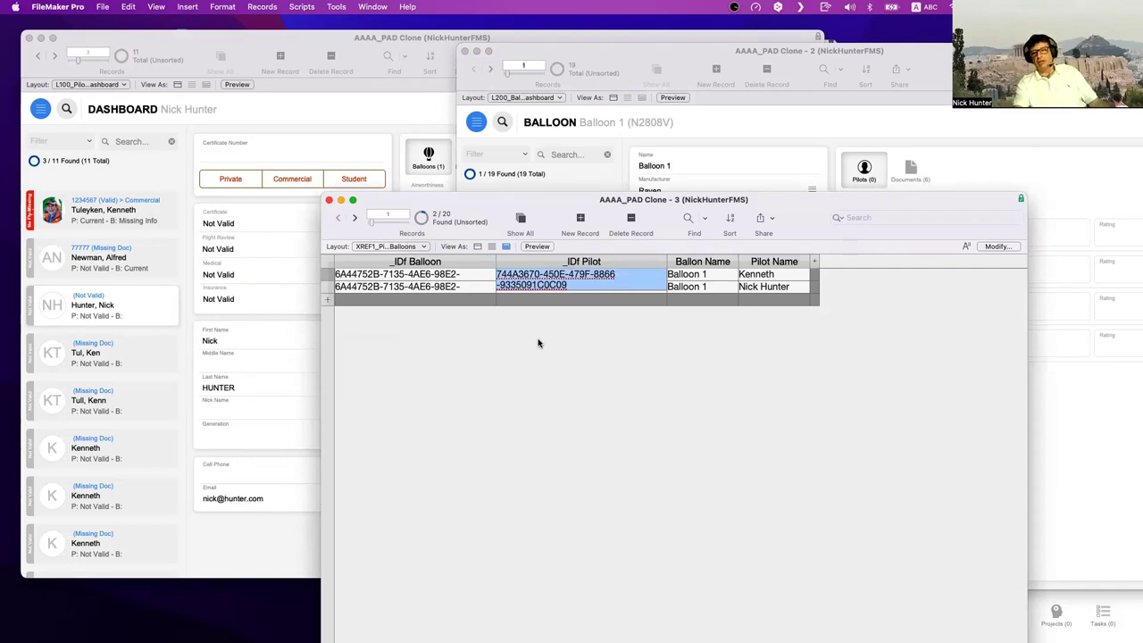
# - Open Manage Database for AAAA_PAD Clone from the Balloon record window
pyautogui.click(287, 119)
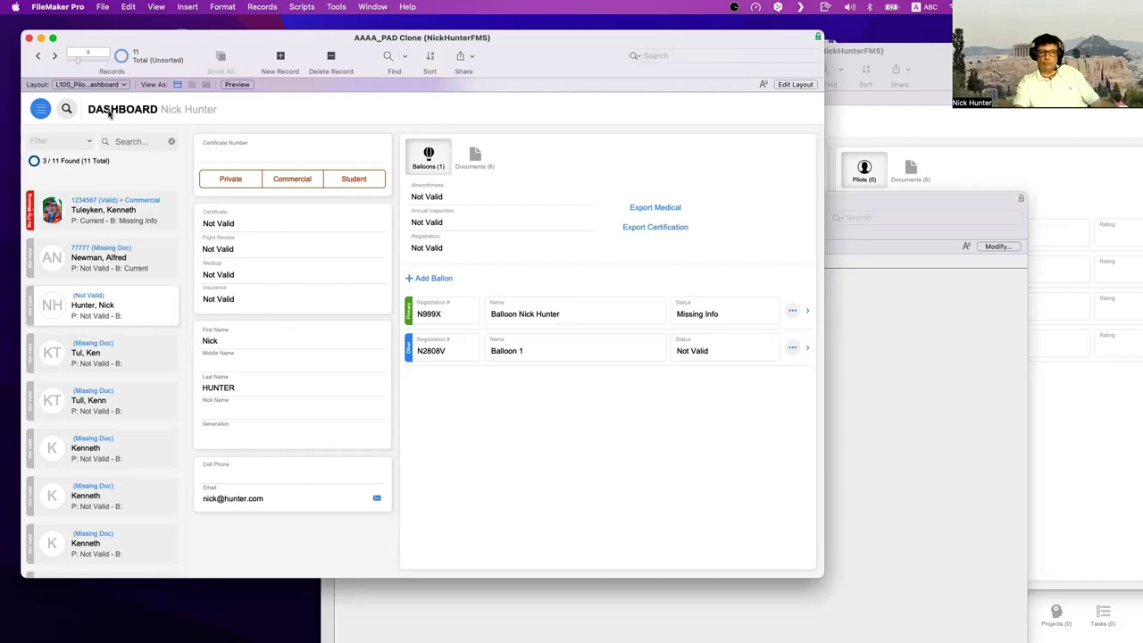
pyautogui.click(968, 159)
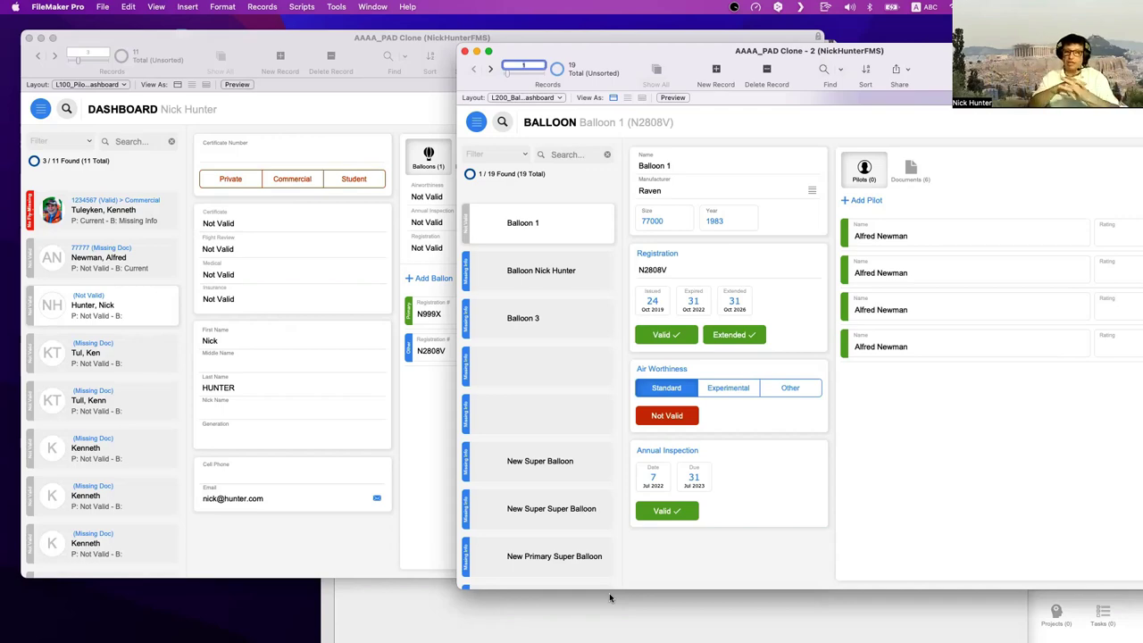
pyautogui.press('super+shift+d')
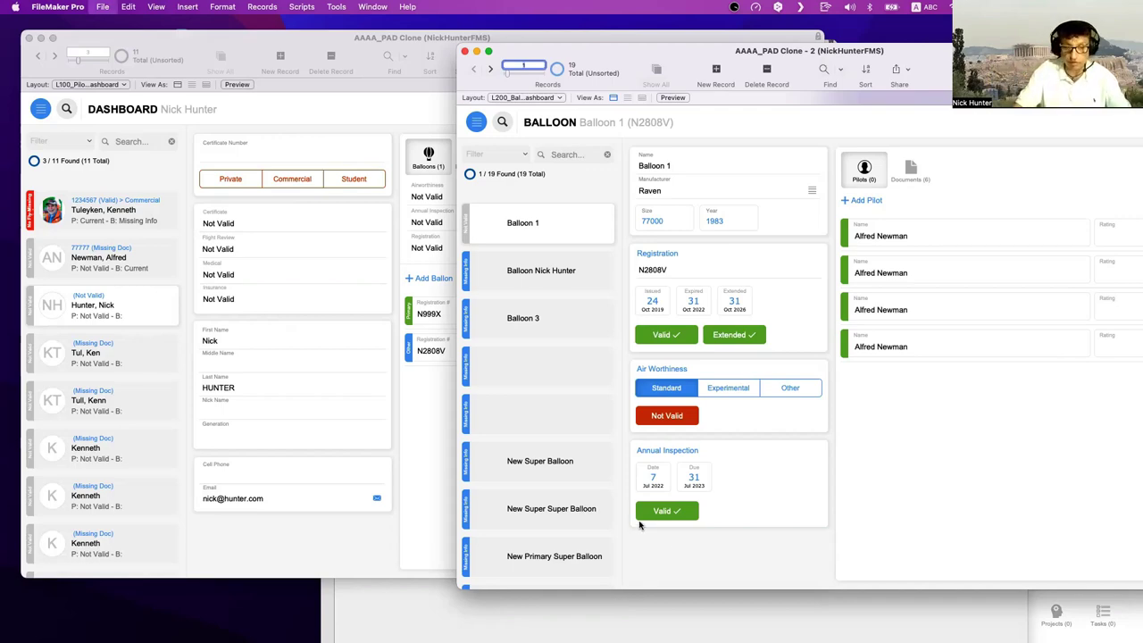
pyautogui.click(233, 93)
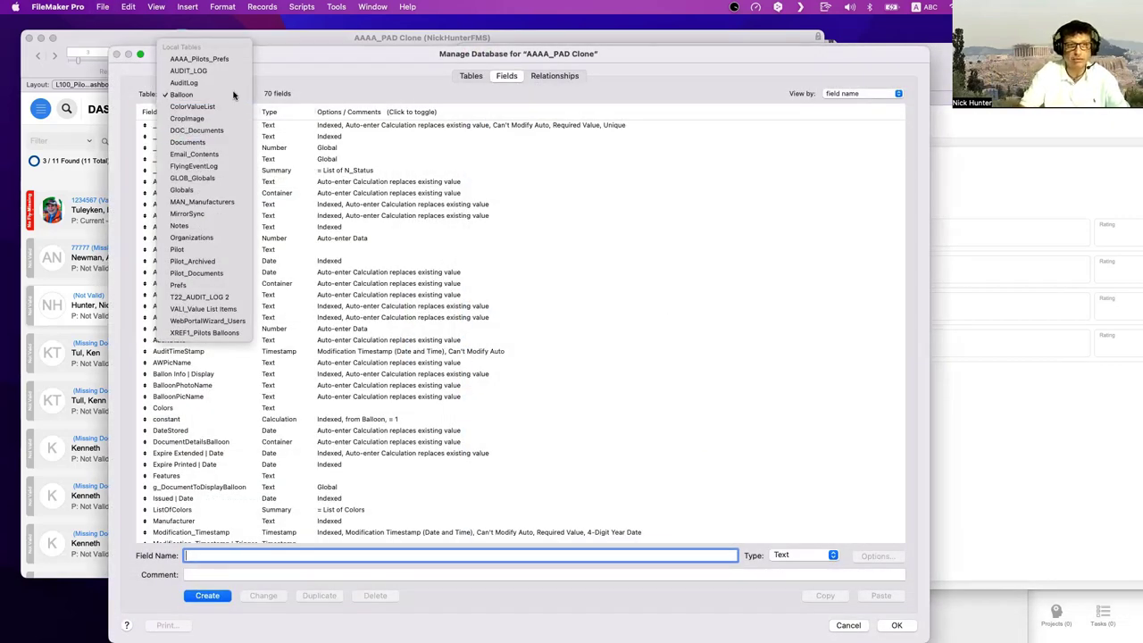
# - Inspect DOC_Documents' _IDf From and _IDf Document Type field definitions, then cancel without saving
pyautogui.click(204, 130)
pyautogui.click(194, 148)
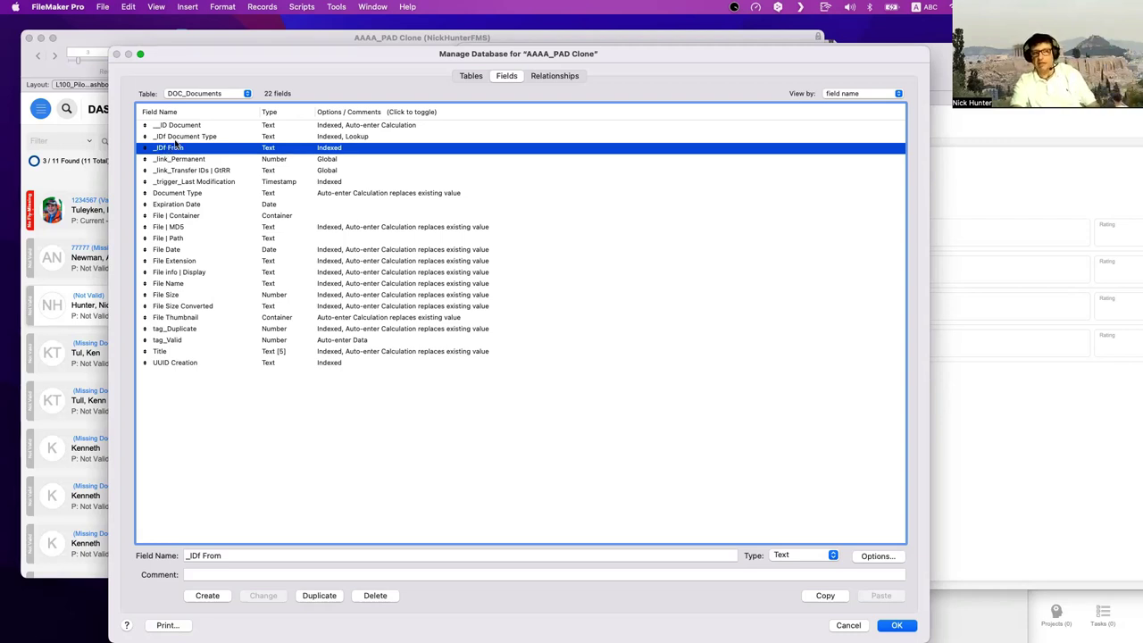
pyautogui.click(177, 138)
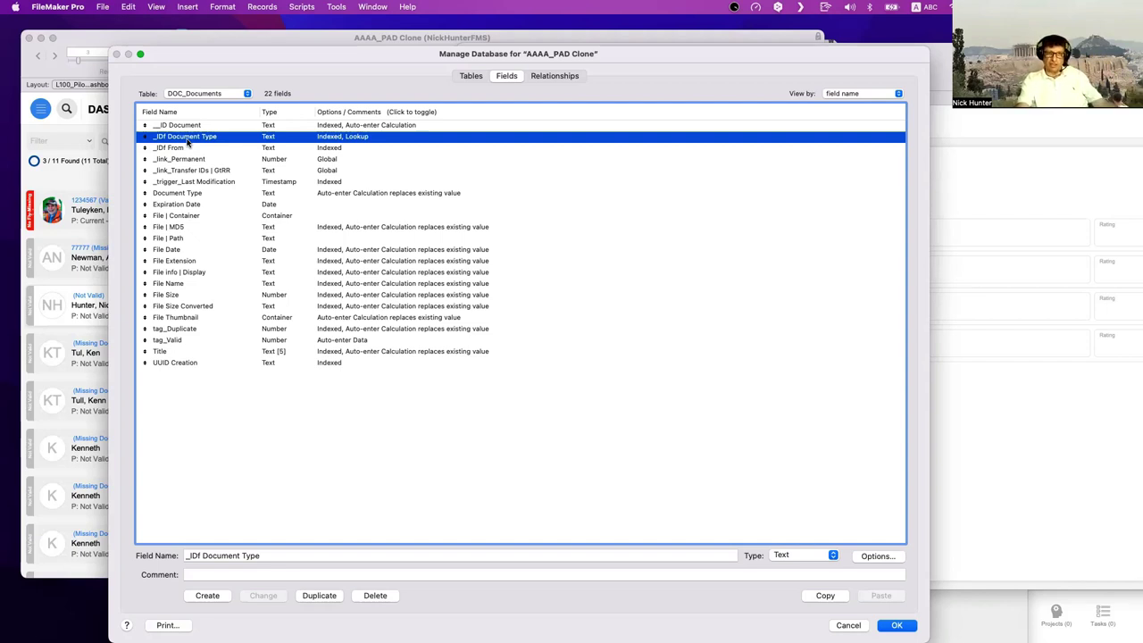
pyautogui.click(848, 625)
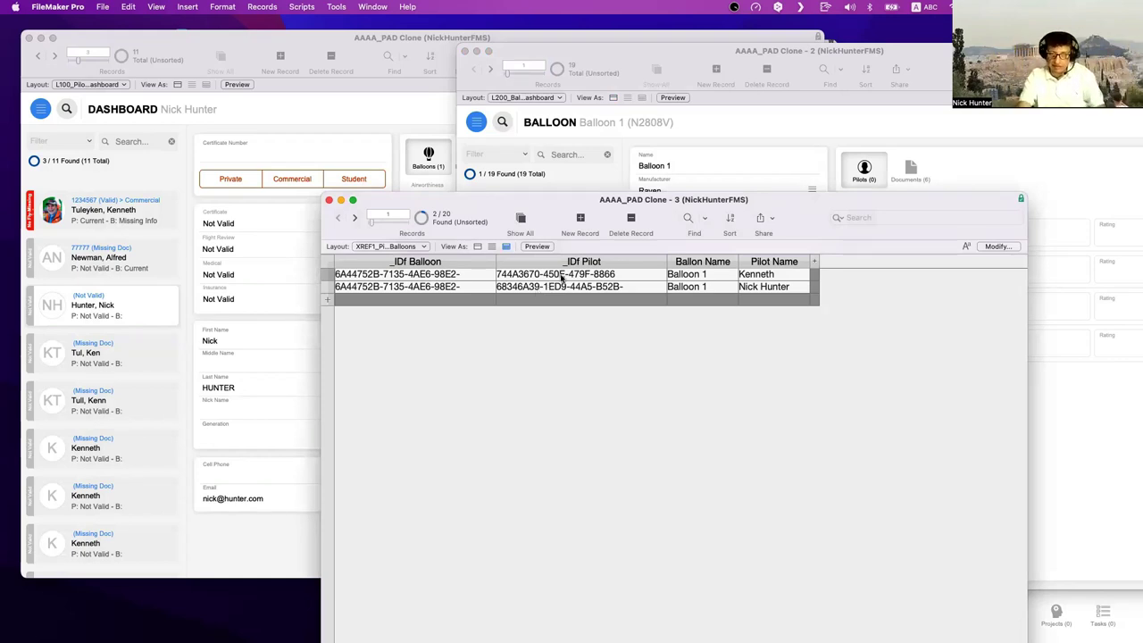
# - Select record 1's full _IDf Pilot value in the join table, then leave the field unchanged
pyautogui.click(562, 279)
pyautogui.moveTo(604, 282); pyautogui.dragTo(487, 268)
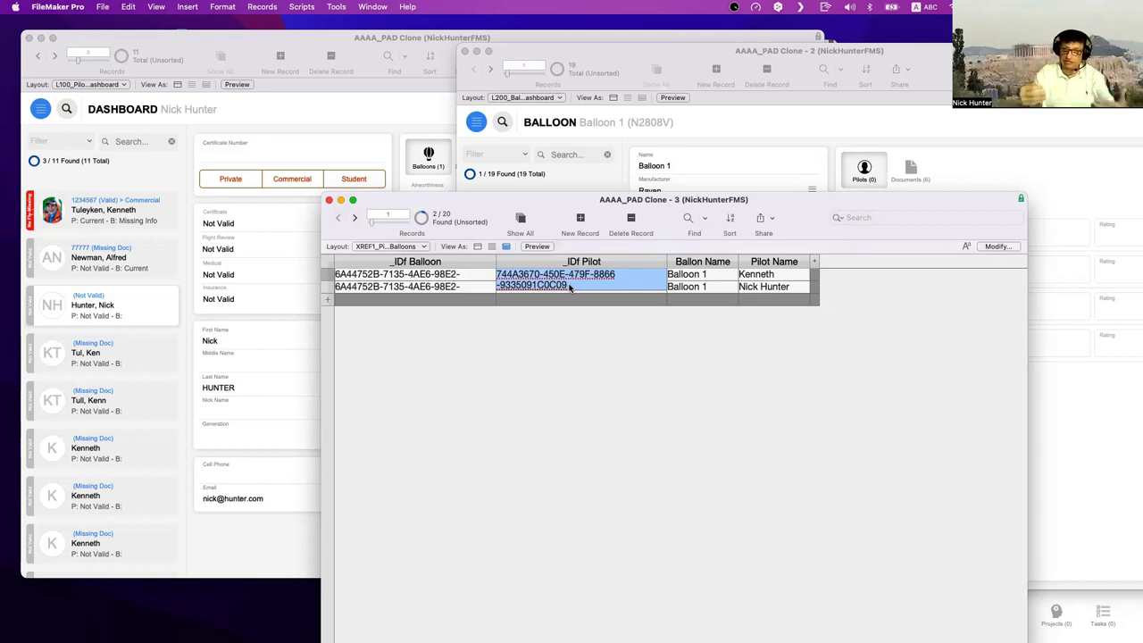
pyautogui.click(611, 347)
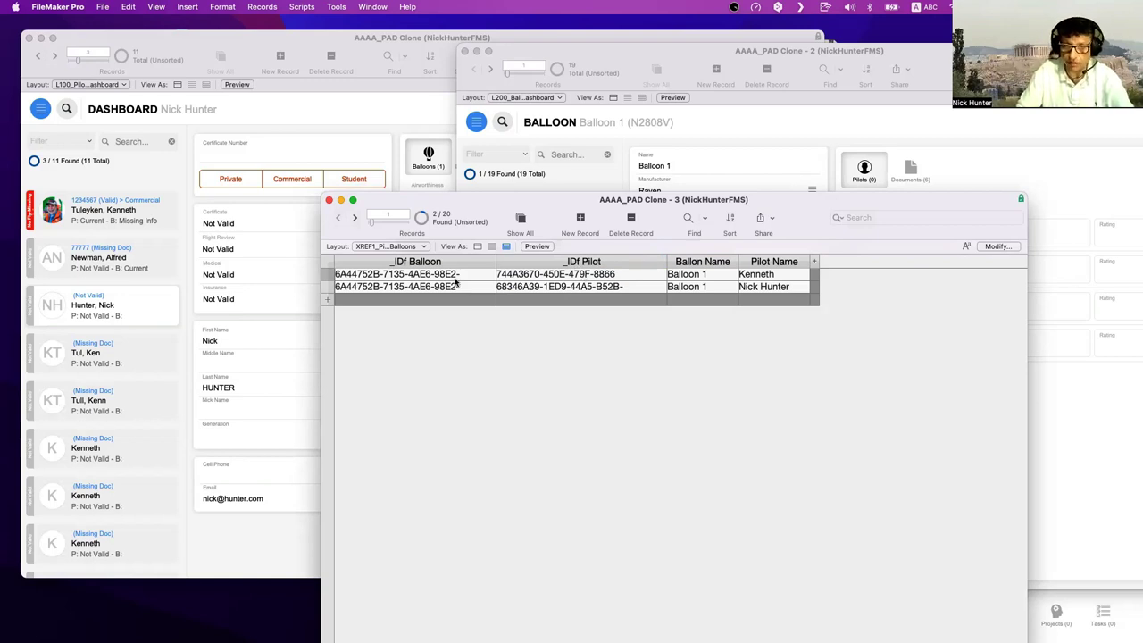
pyautogui.press('super+shift+d')
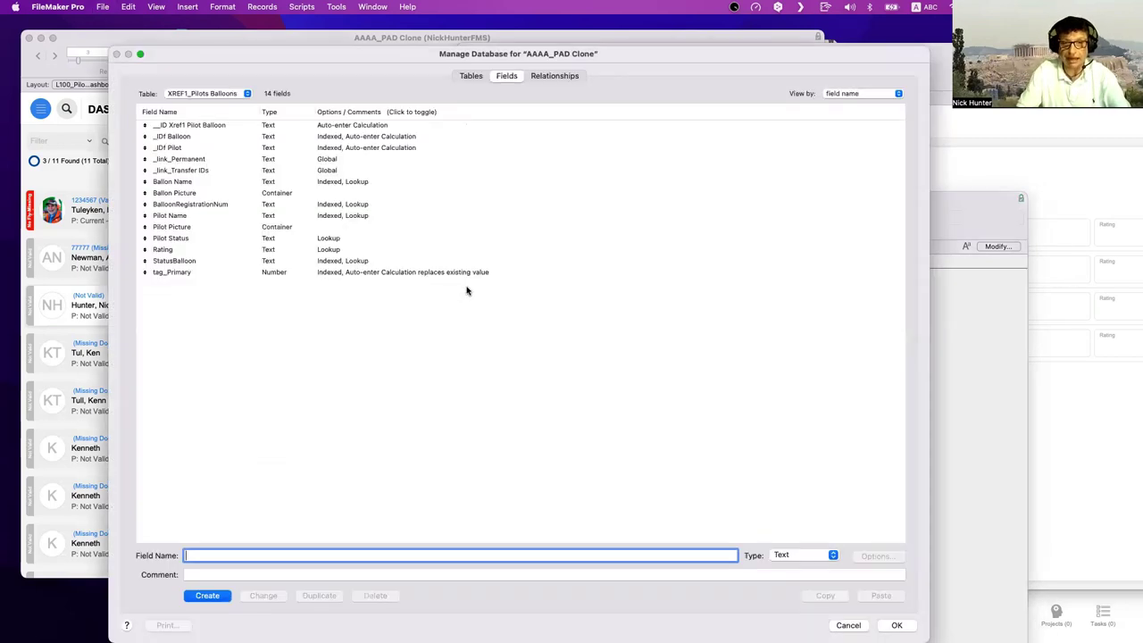
pyautogui.click(562, 78)
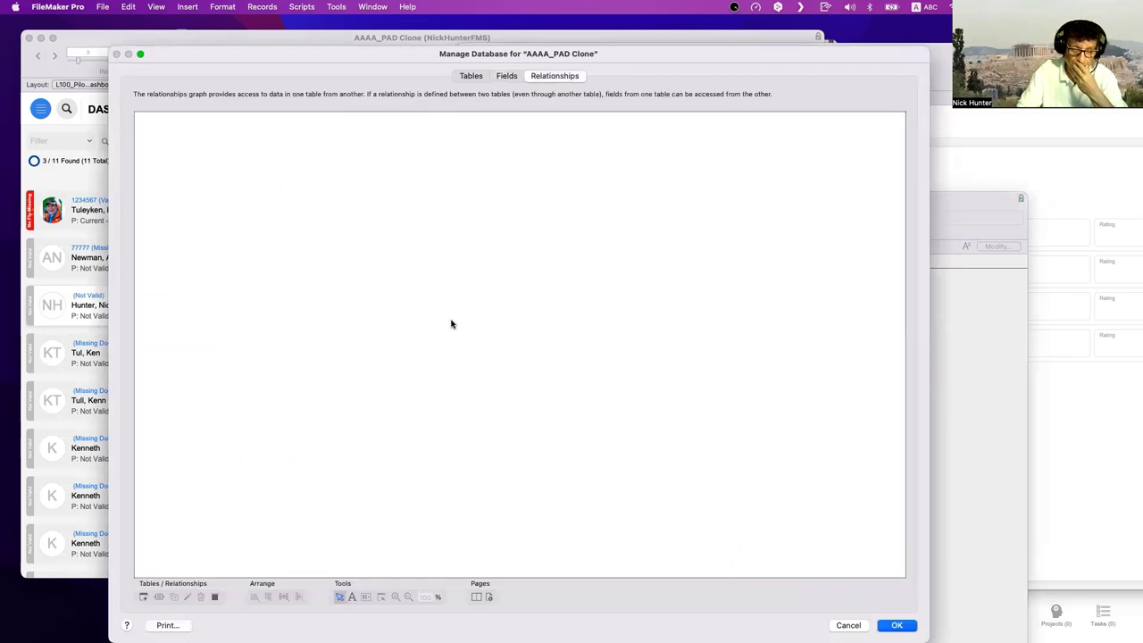
pyautogui.scroll(-5, 370, 436)
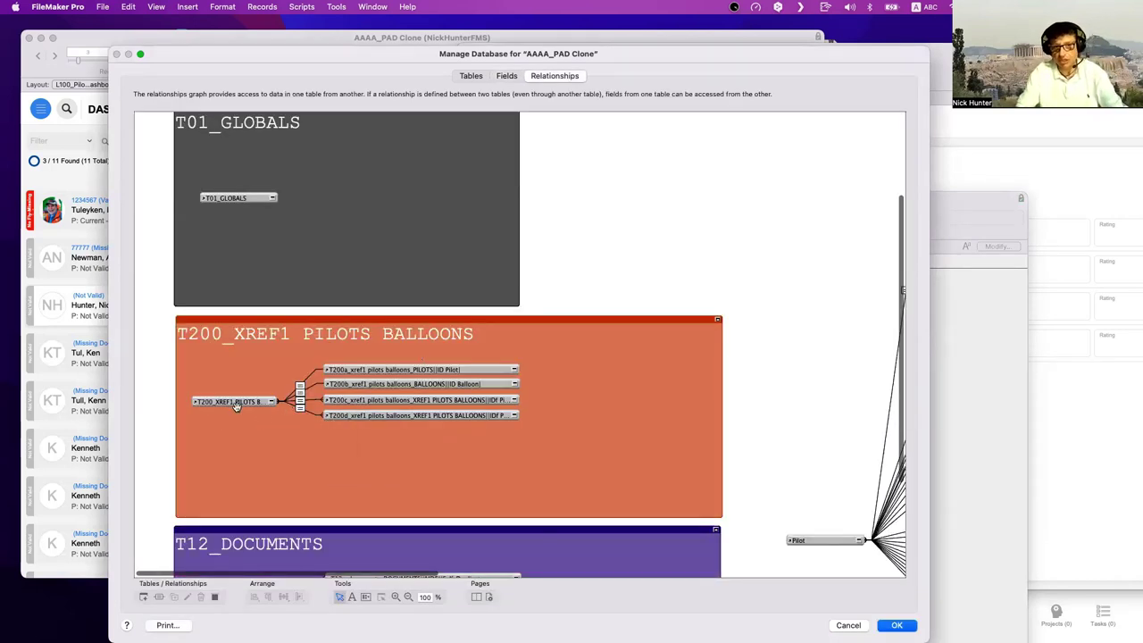
pyautogui.click(232, 402)
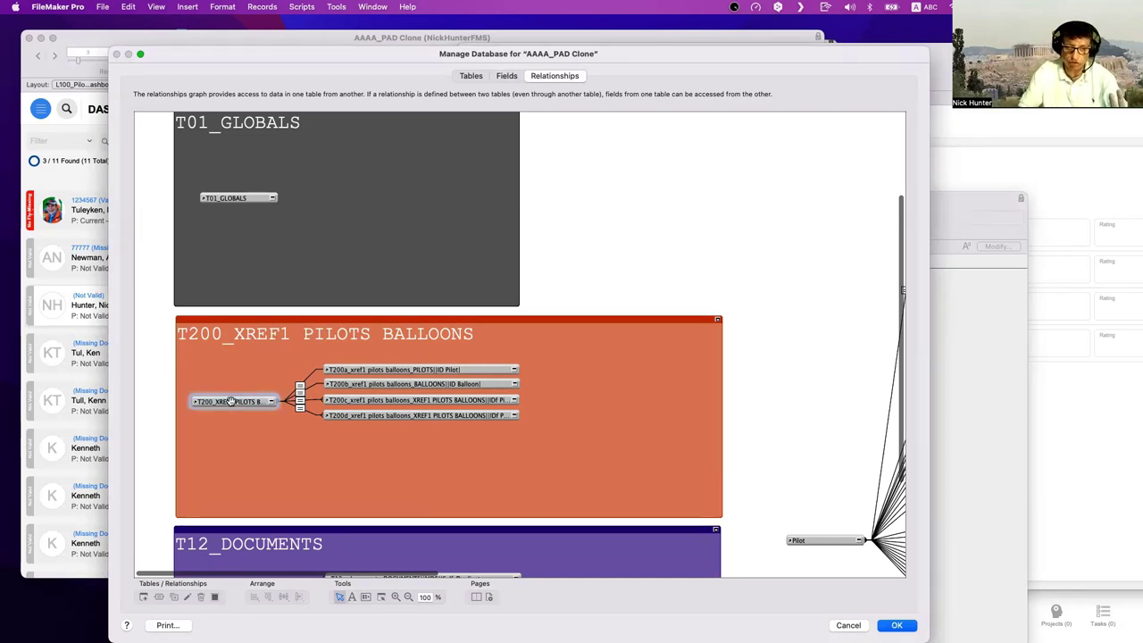
pyautogui.click(438, 370)
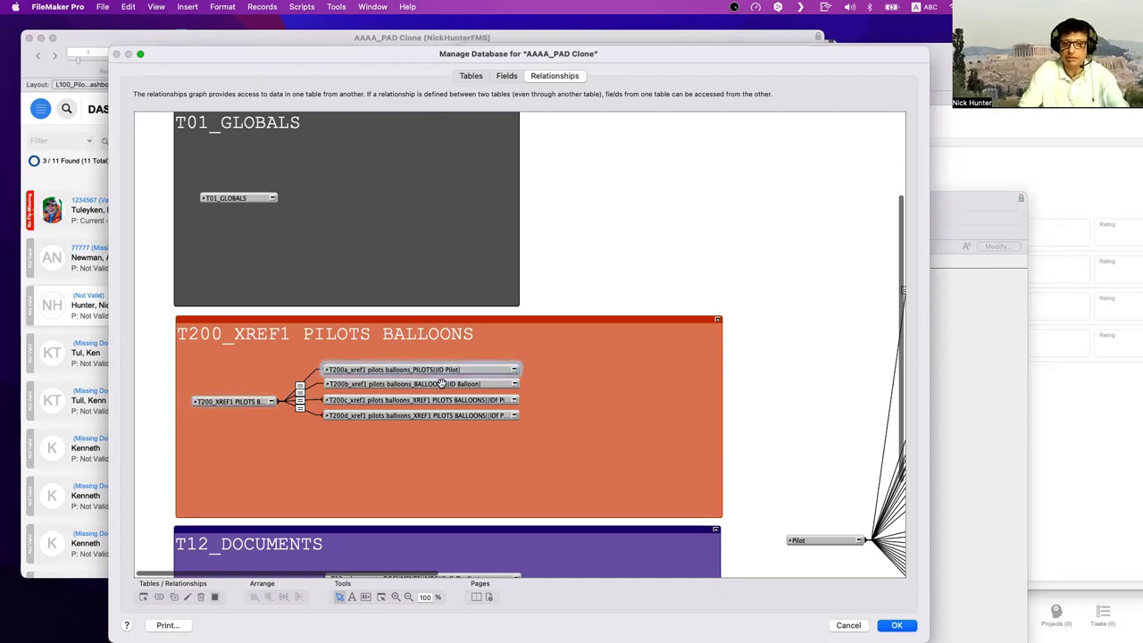
pyautogui.keyDown('shift'); pyautogui.click(441, 382); pyautogui.keyUp('shift')
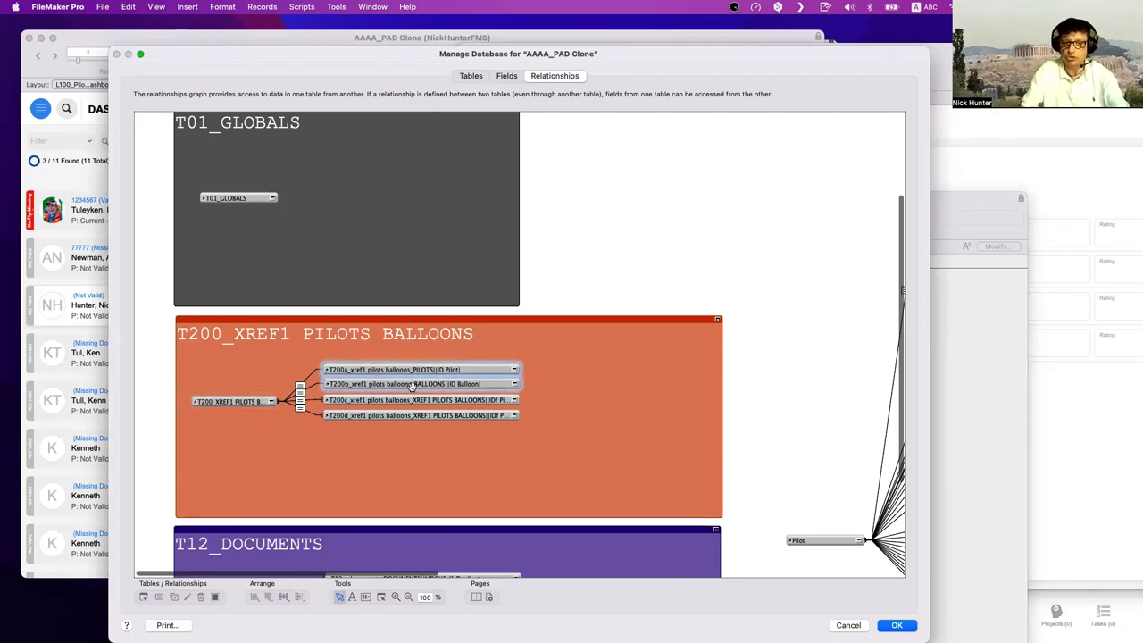
pyautogui.click(300, 387)
pyautogui.doubleClick(301, 391)
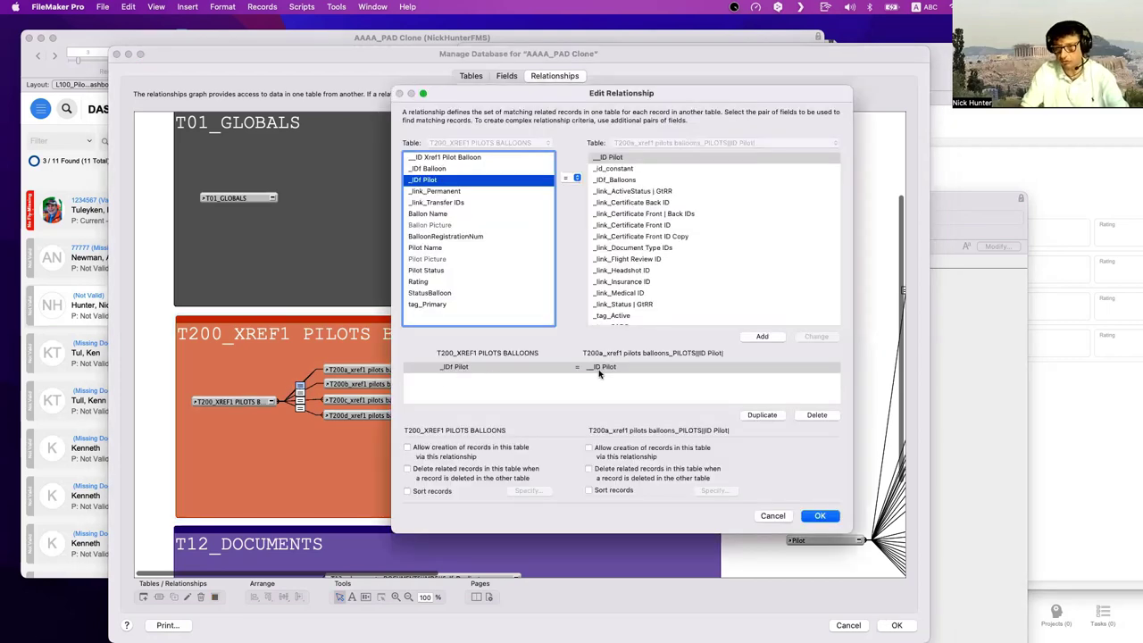
pyautogui.press('Return')
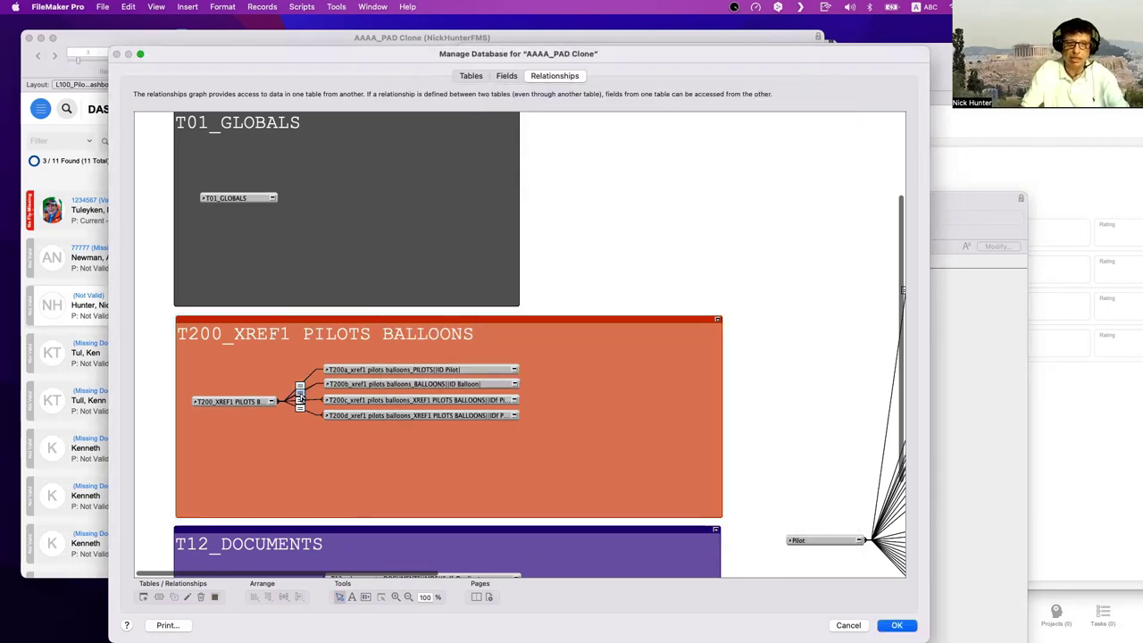
pyautogui.doubleClick(302, 398)
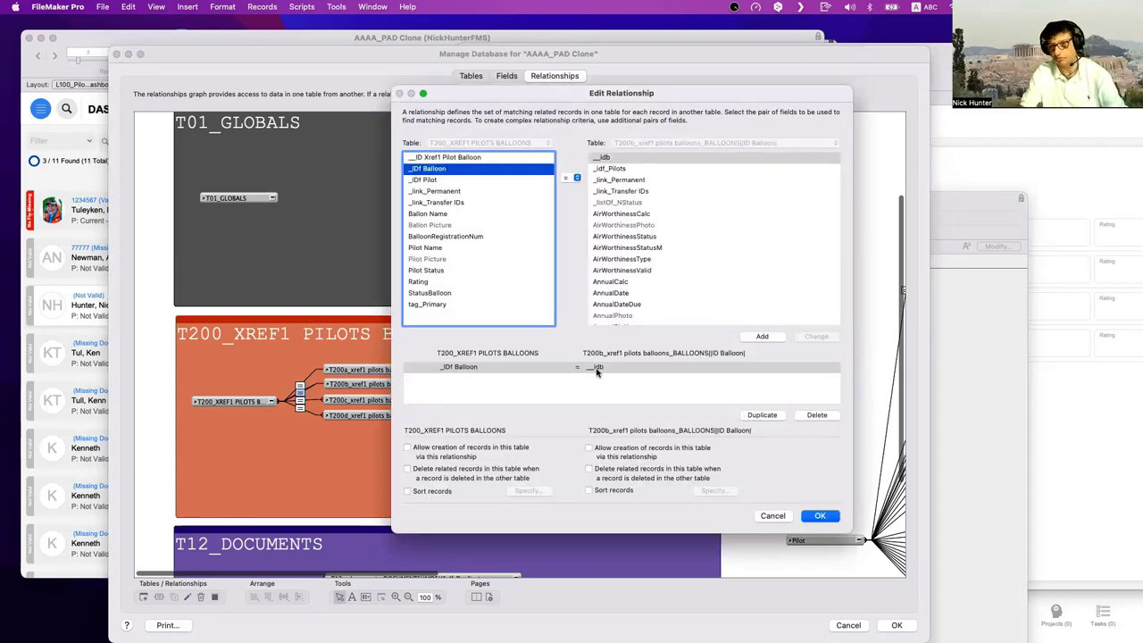
pyautogui.press('Return')
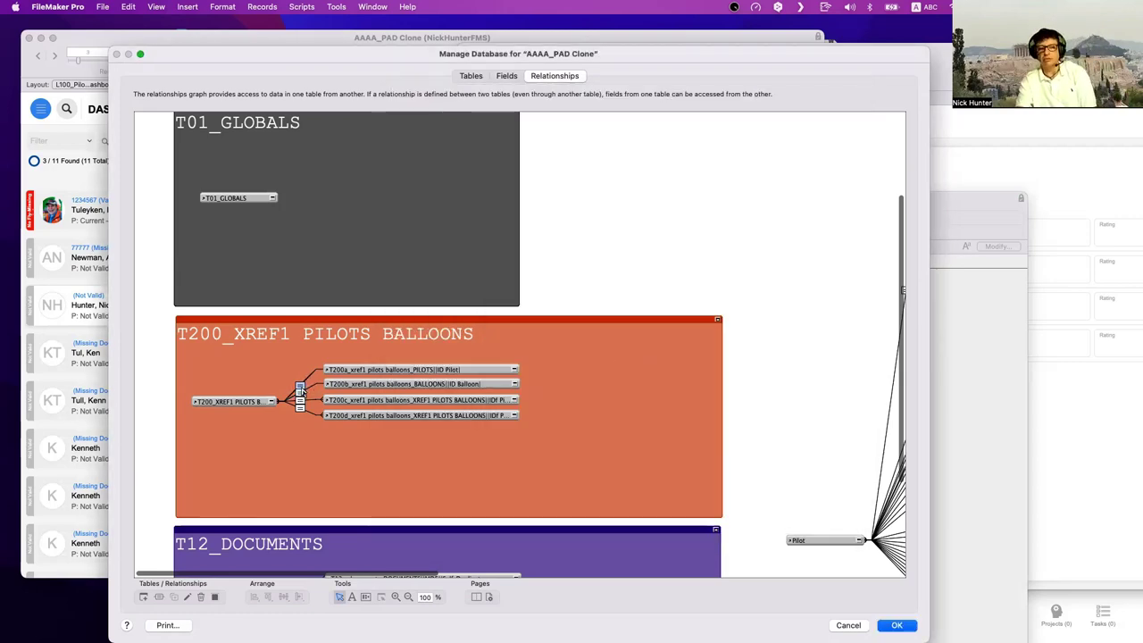
pyautogui.doubleClick(300, 386)
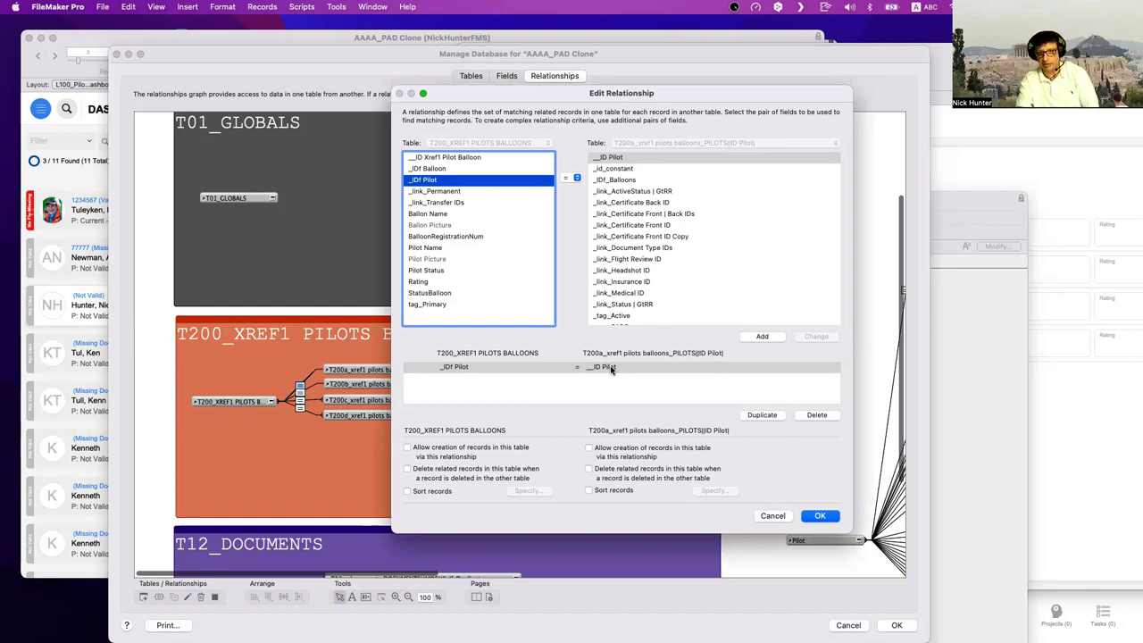
pyautogui.press('Return')
pyautogui.doubleClick(300, 396)
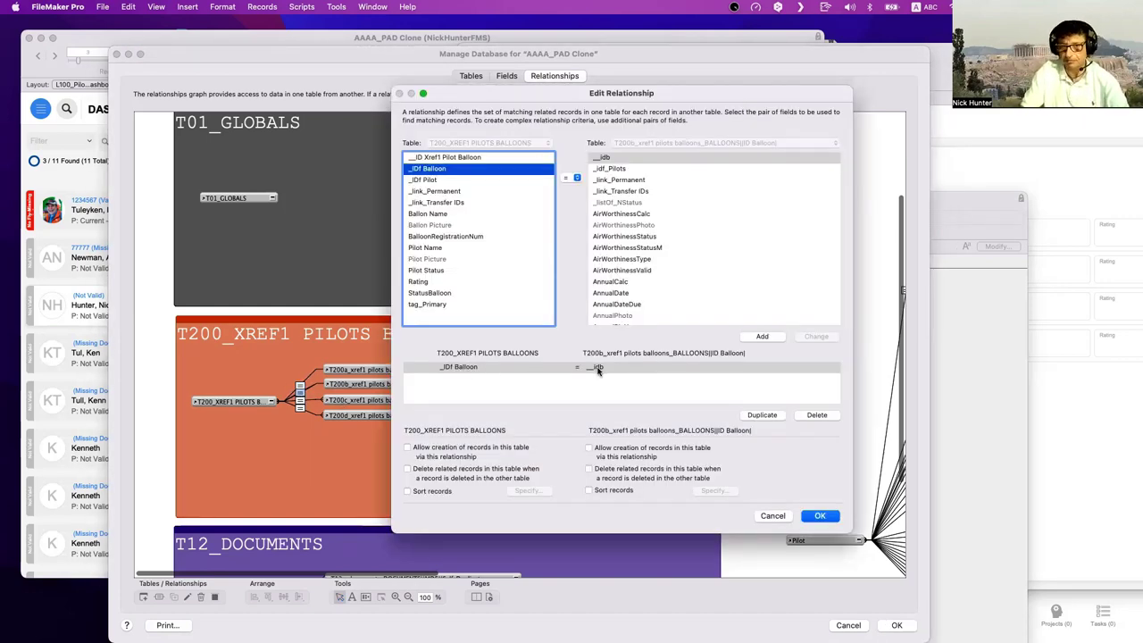
pyautogui.press('Return')
pyautogui.click(371, 370)
pyautogui.keyDown('shift'); pyautogui.click(371, 384); pyautogui.keyUp('shift')
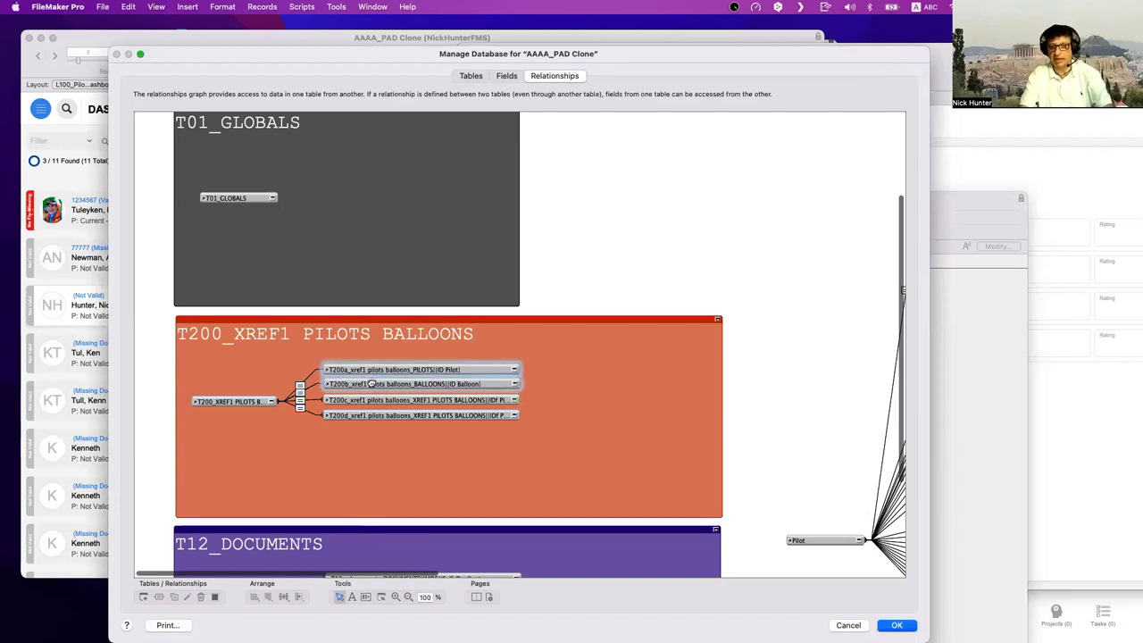
# - Show the XREF1_Pilots Balloons fields and select its _IDf Balloon and _IDf Pilot fields
pyautogui.click(506, 75)
pyautogui.click(205, 93)
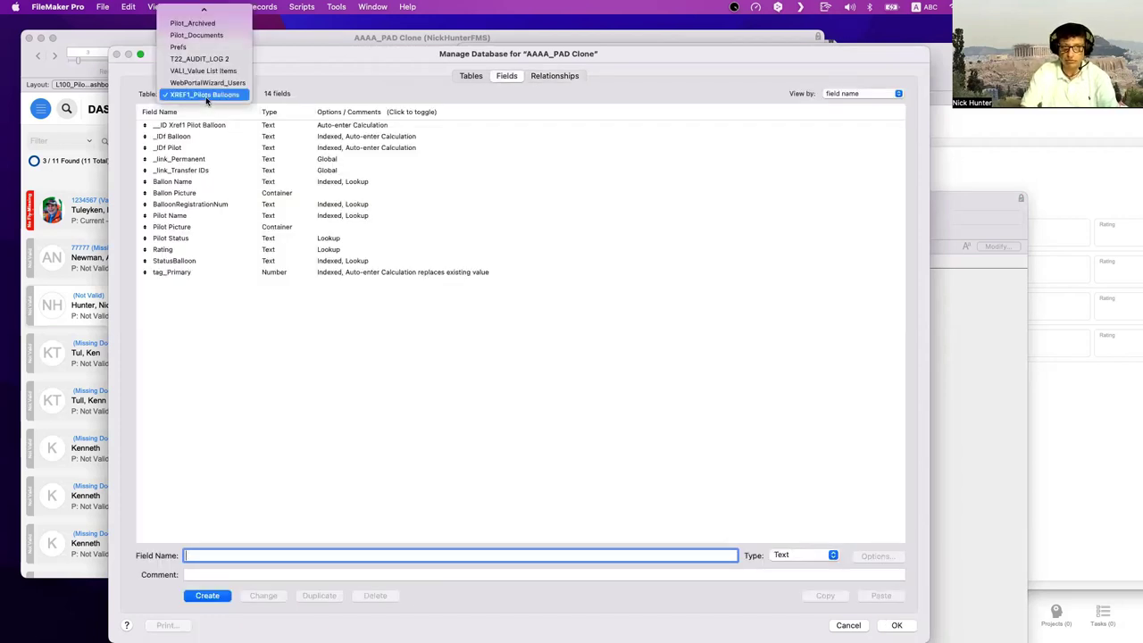
pyautogui.click(276, 299)
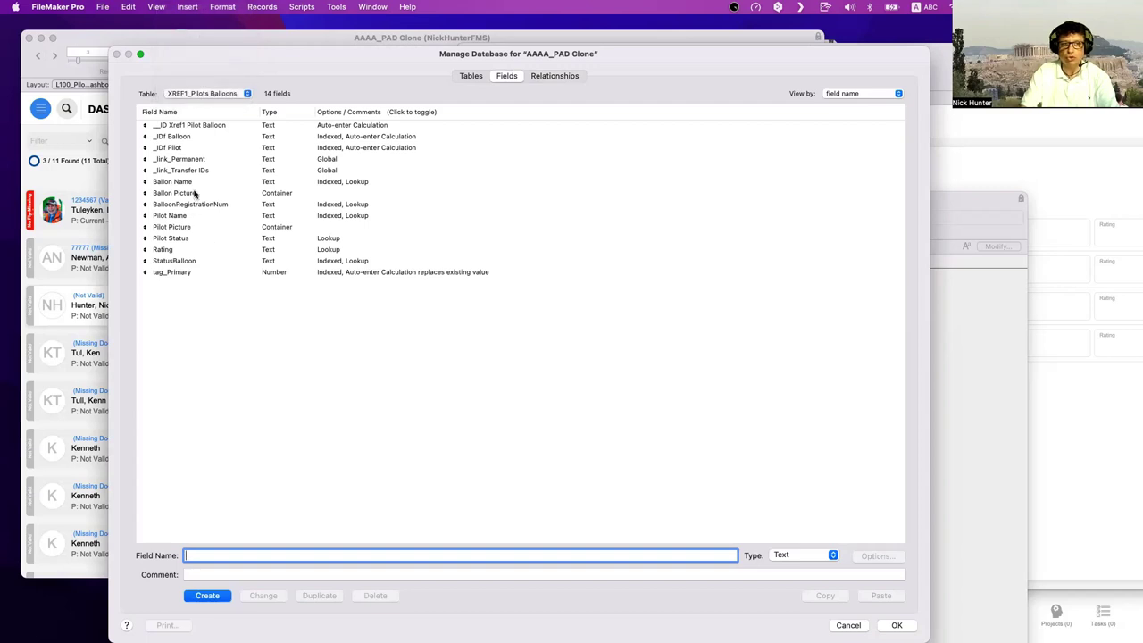
pyautogui.click(197, 138)
pyautogui.keyDown('shift'); pyautogui.click(196, 150); pyautogui.keyUp('shift')
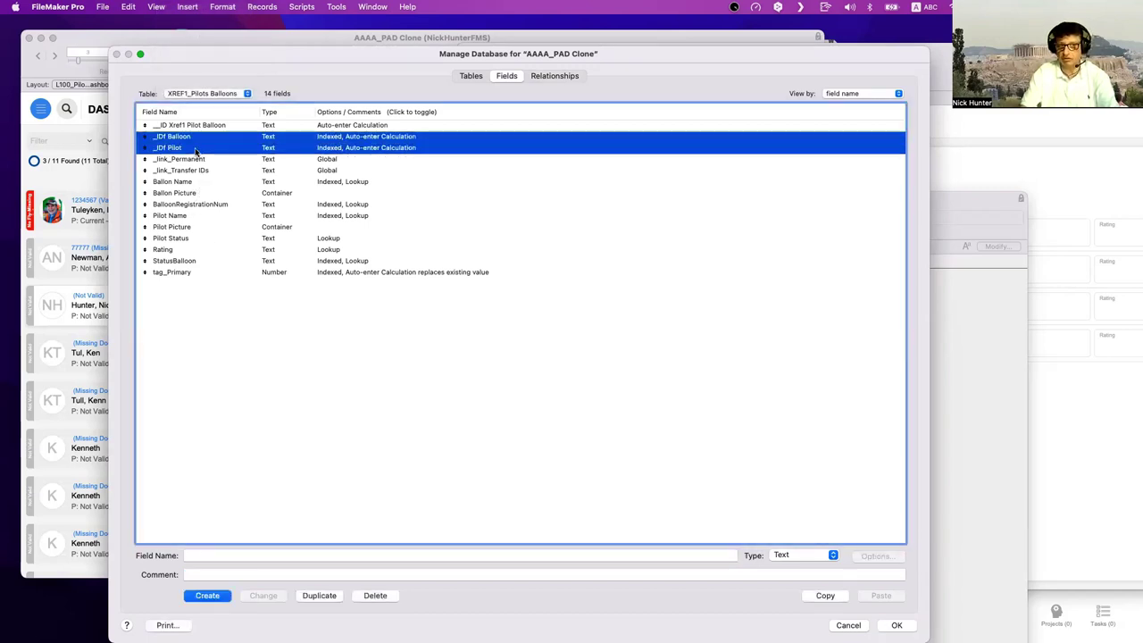
pyautogui.click(243, 328)
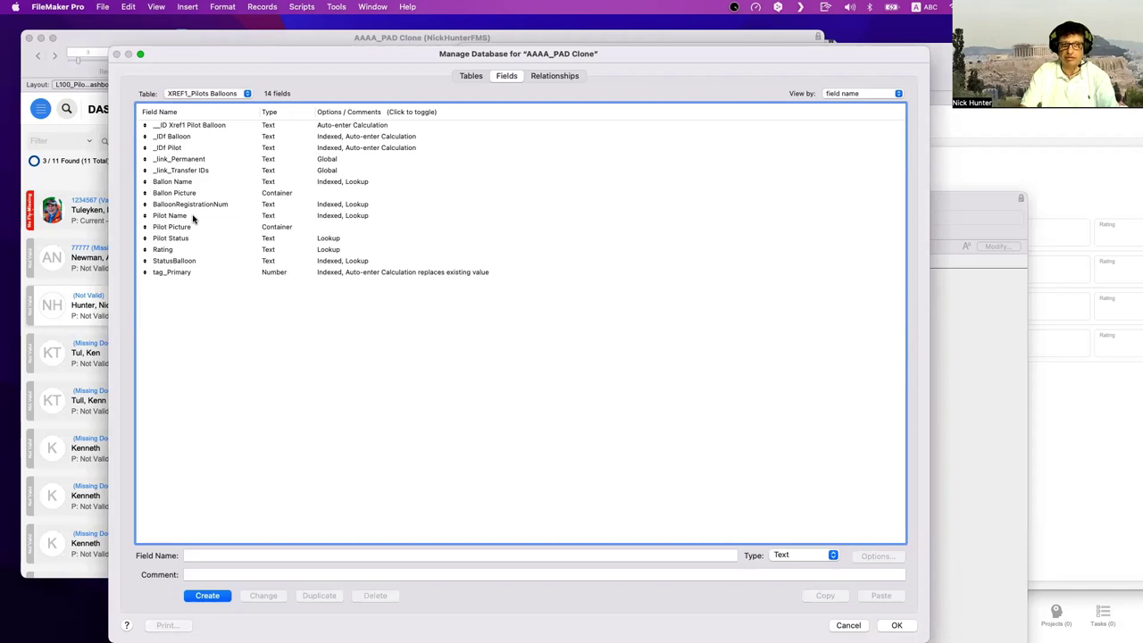
# - Select the Pilot Name, Ballon Name, Ballon Picture and Pilot Picture fields, then cancel
pyautogui.click(192, 216)
pyautogui.keyDown('super'); pyautogui.click(202, 183); pyautogui.keyUp('super')
pyautogui.keyDown('super'); pyautogui.click(197, 194); pyautogui.keyUp('super')
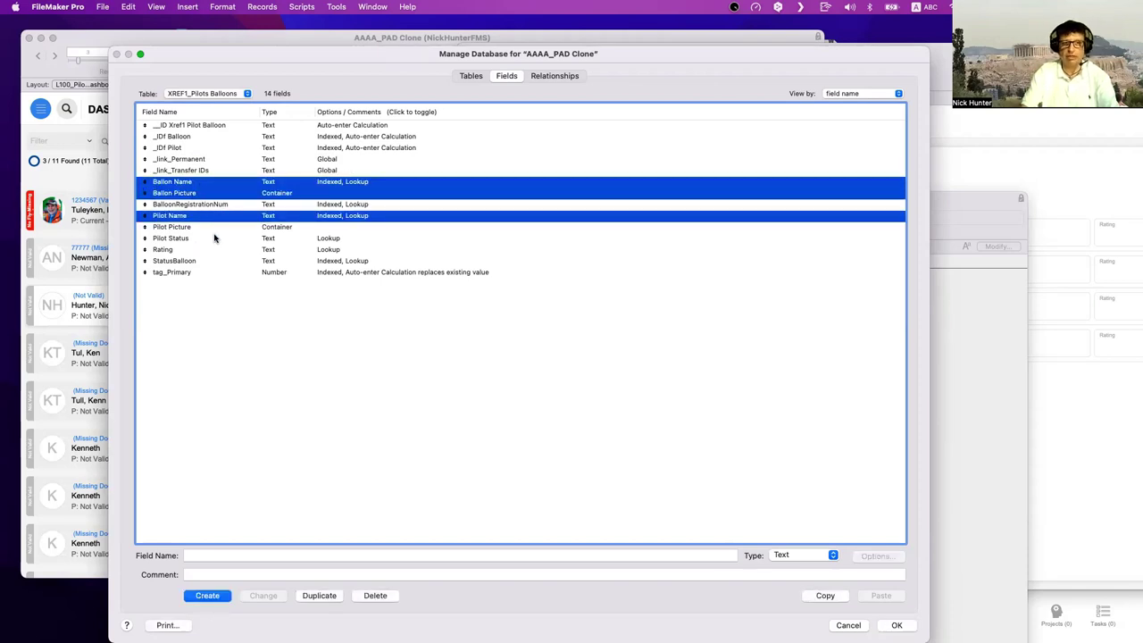
pyautogui.keyDown('super'); pyautogui.click(195, 239); pyautogui.keyUp('super')
pyautogui.keyDown('super'); pyautogui.click(194, 228); pyautogui.keyUp('super')
pyautogui.keyDown('super'); pyautogui.click(197, 239); pyautogui.keyUp('super')
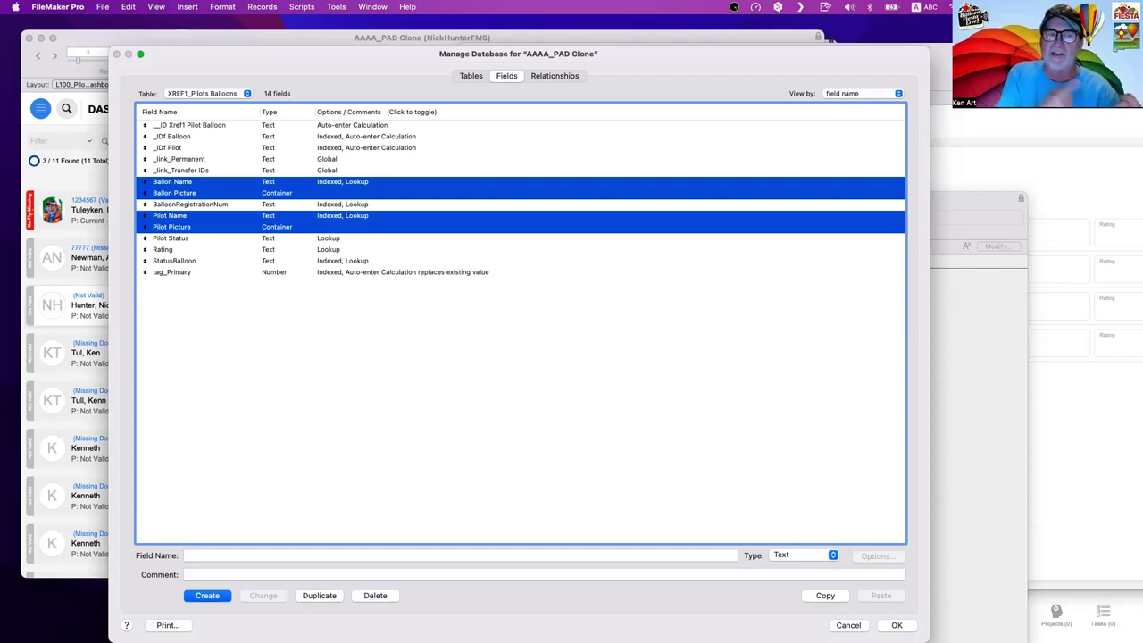
pyautogui.click(846, 625)
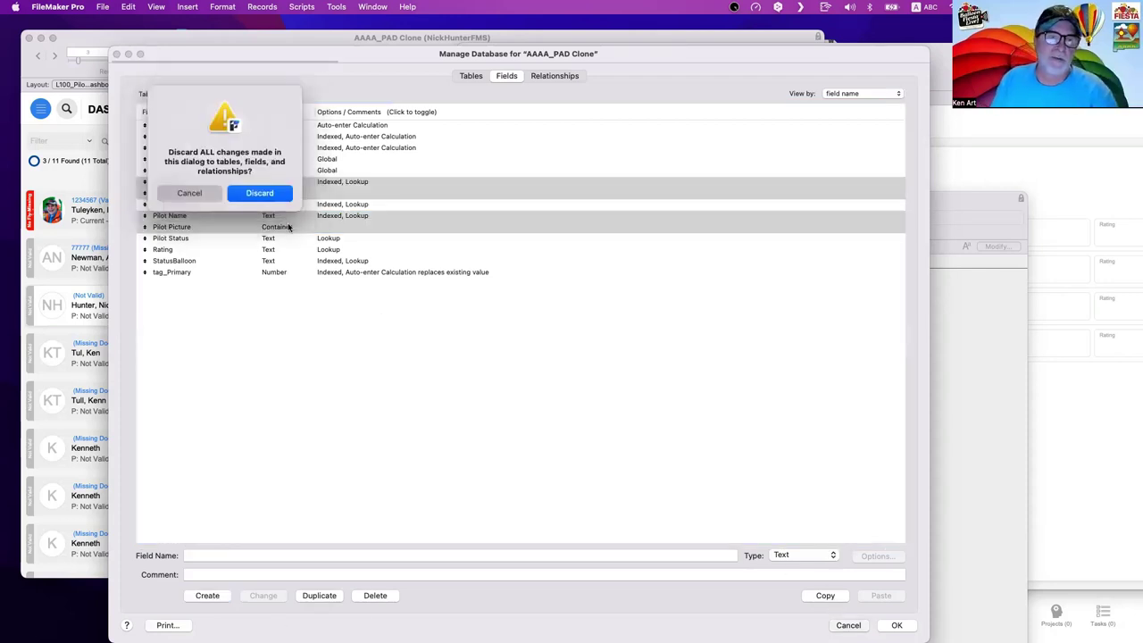
# - Discard the Manage Database changes and shift the join table window down slightly
pyautogui.click(277, 197)
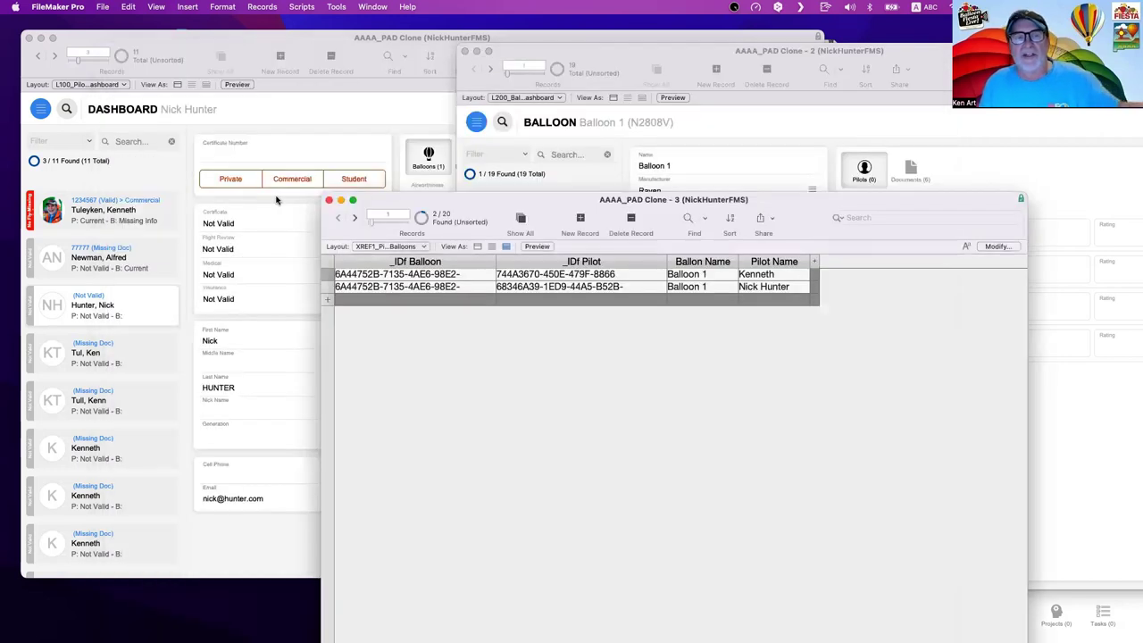
pyautogui.moveTo(387, 204); pyautogui.dragTo(390, 253)
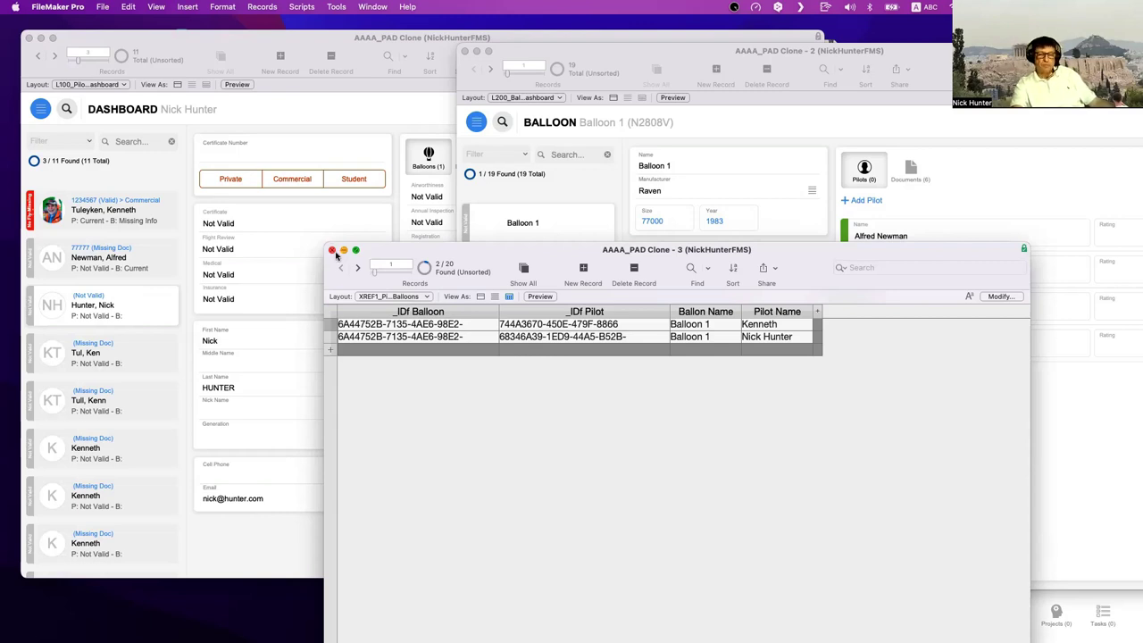
pyautogui.moveTo(386, 256); pyautogui.dragTo(372, 265)
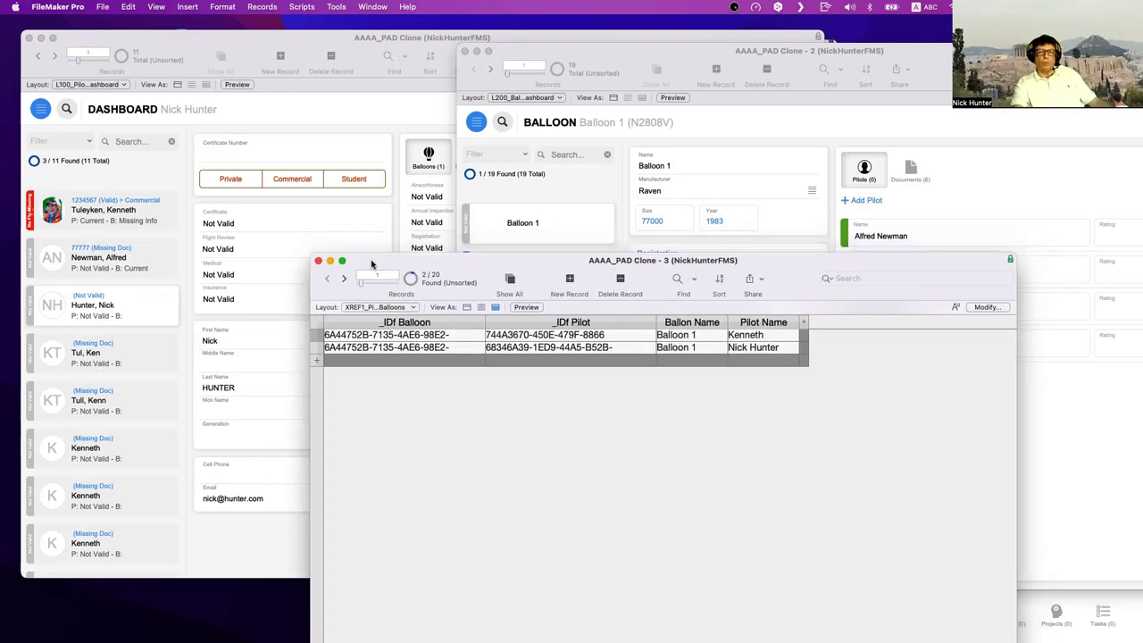
# - Click into the balloon record's Name field, then bring the pilot dashboard forward
pyautogui.click(710, 146)
pyautogui.click(694, 168)
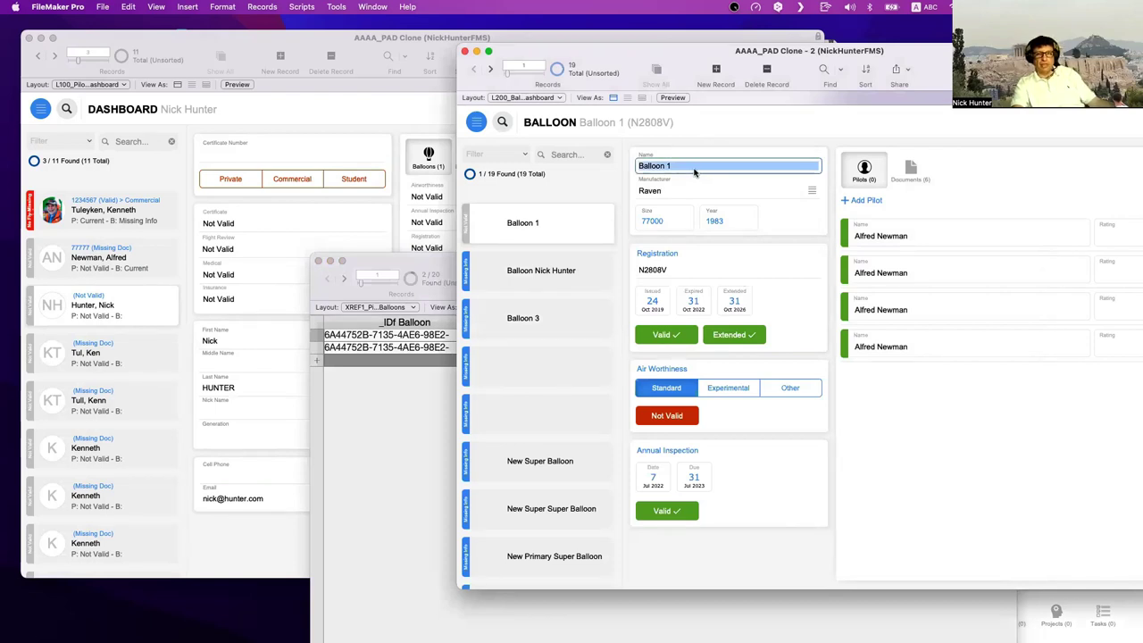
pyautogui.click(314, 173)
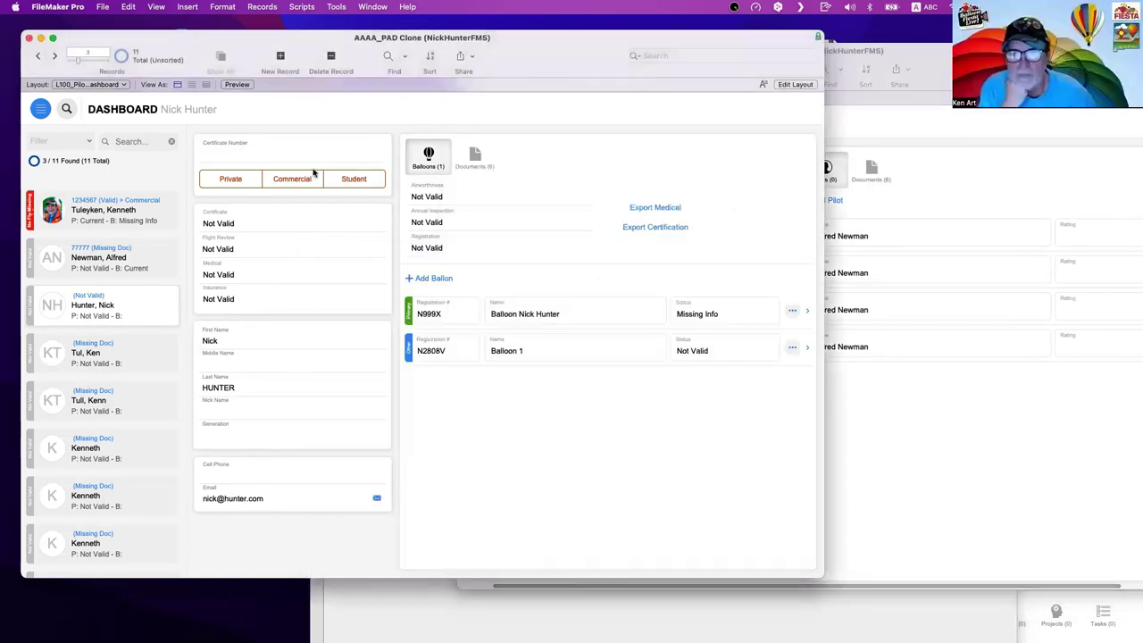
# - Click into the pilot's First Name field and compare it with the Balloon record window
pyautogui.click(235, 340)
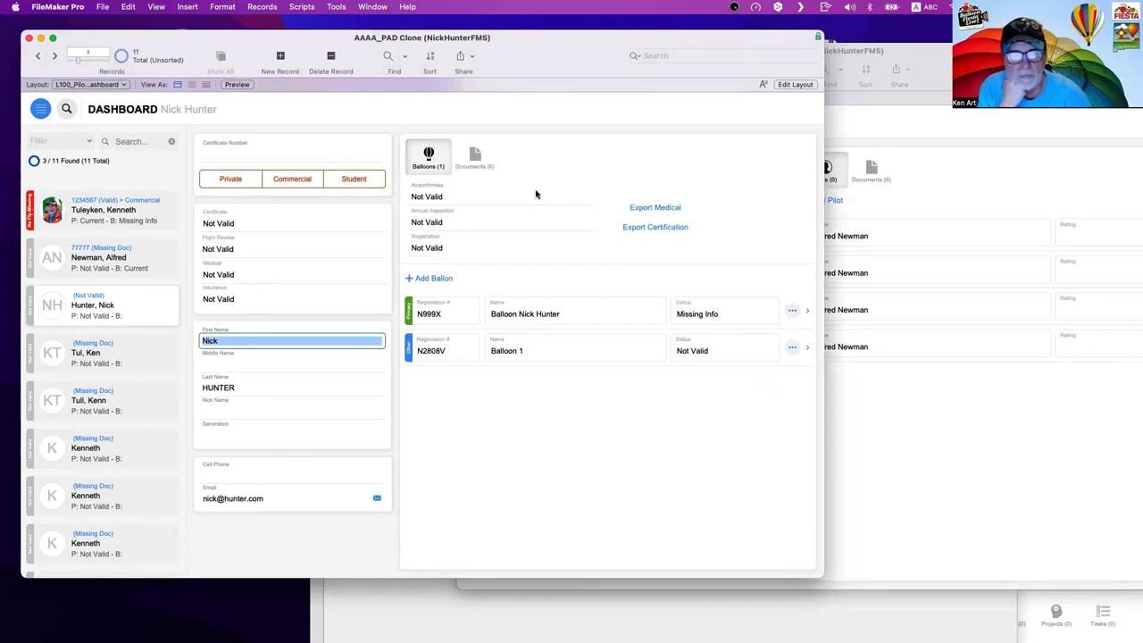
pyautogui.click(516, 345)
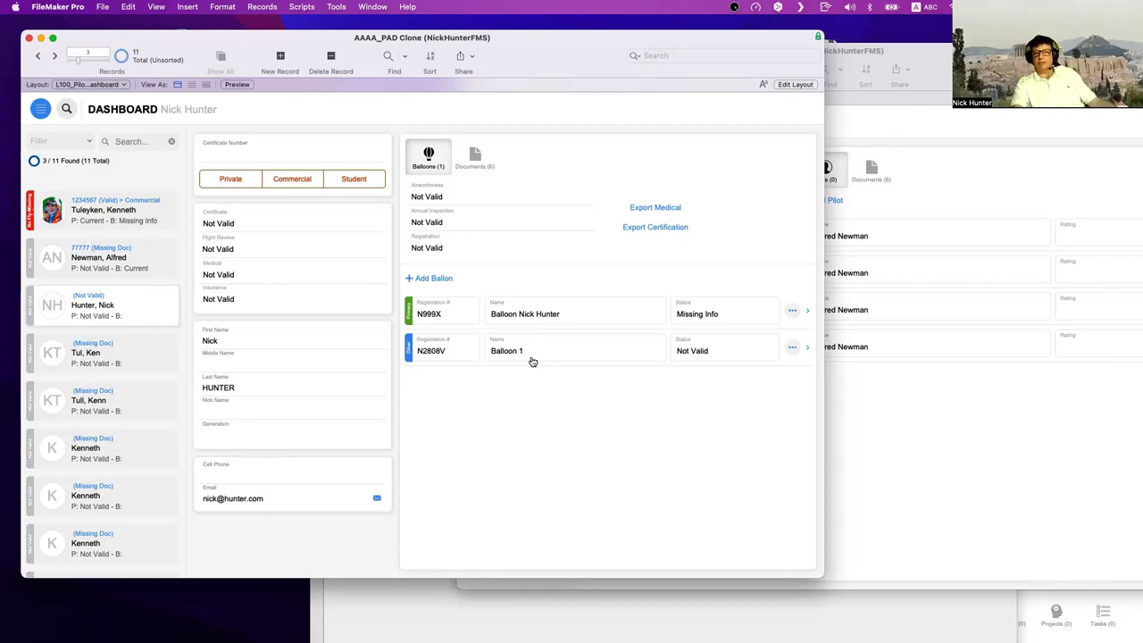
pyautogui.click(225, 345)
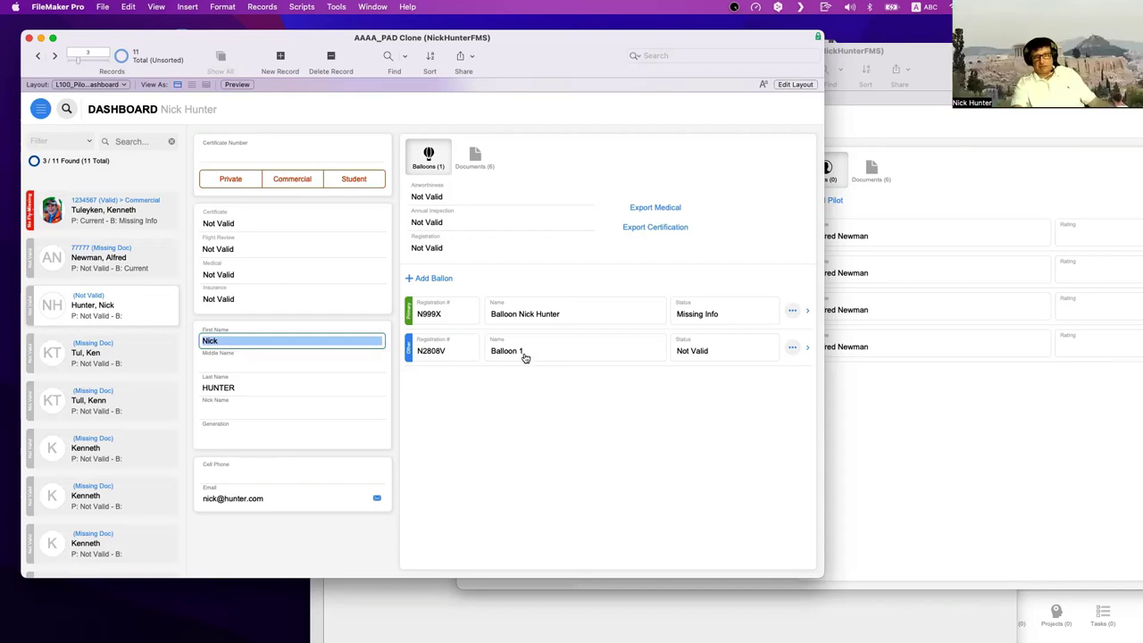
pyautogui.click(878, 401)
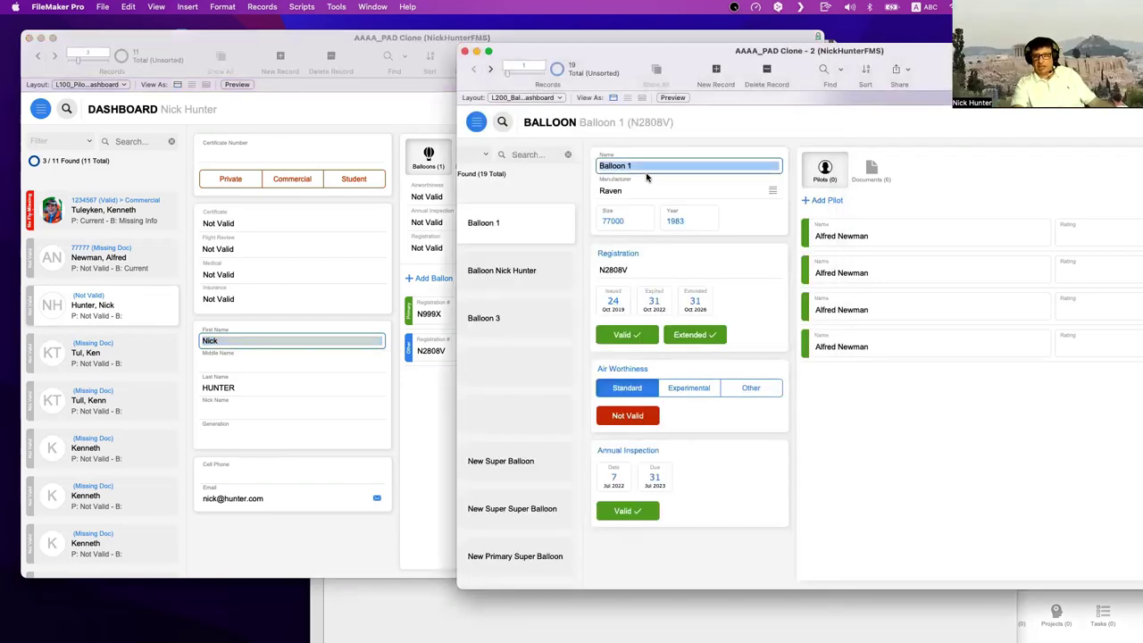
pyautogui.click(397, 376)
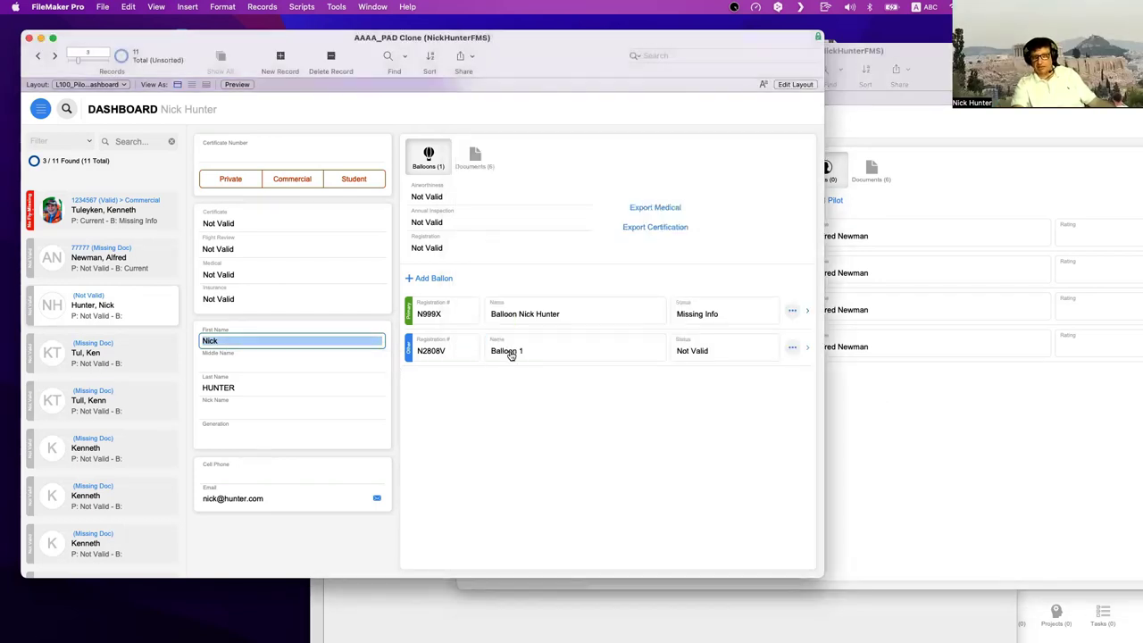
# - Check the join table, then open Script Workspace on the PSoS | OnRecordCommit | Balloons script
pyautogui.click(631, 611)
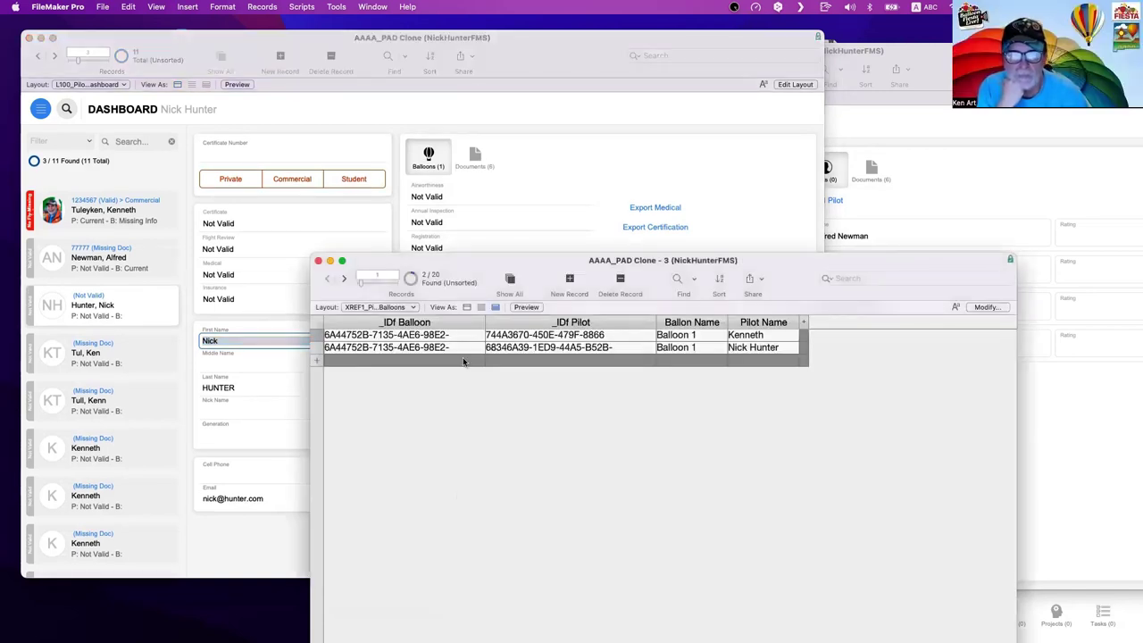
pyautogui.click(543, 145)
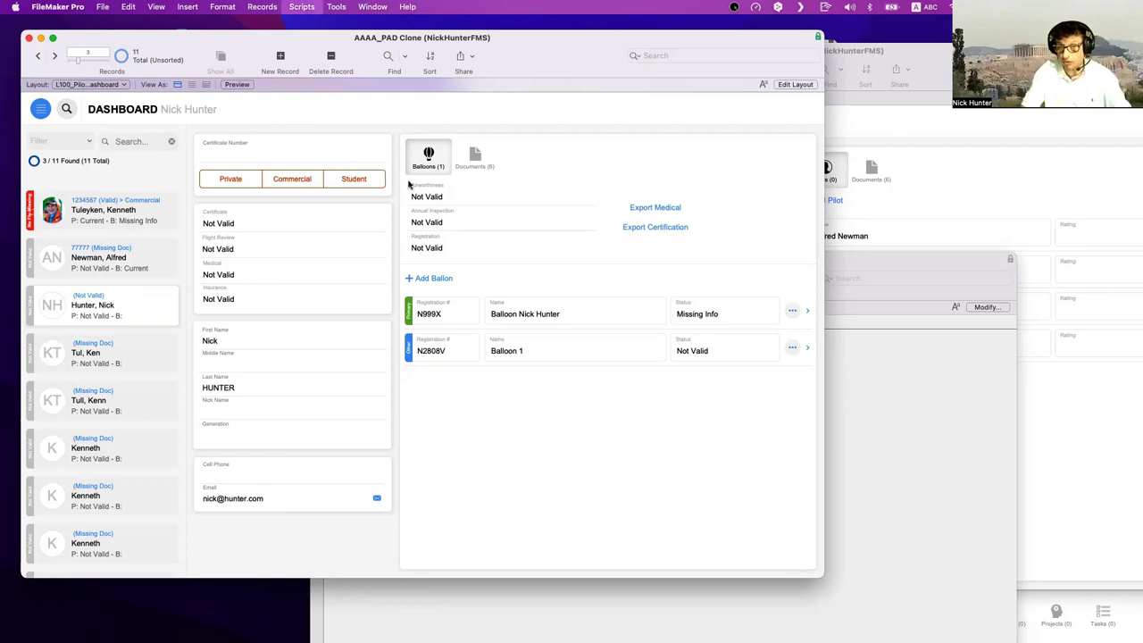
pyautogui.press('super+shift+s')
pyautogui.scroll(-3, 233, 295)
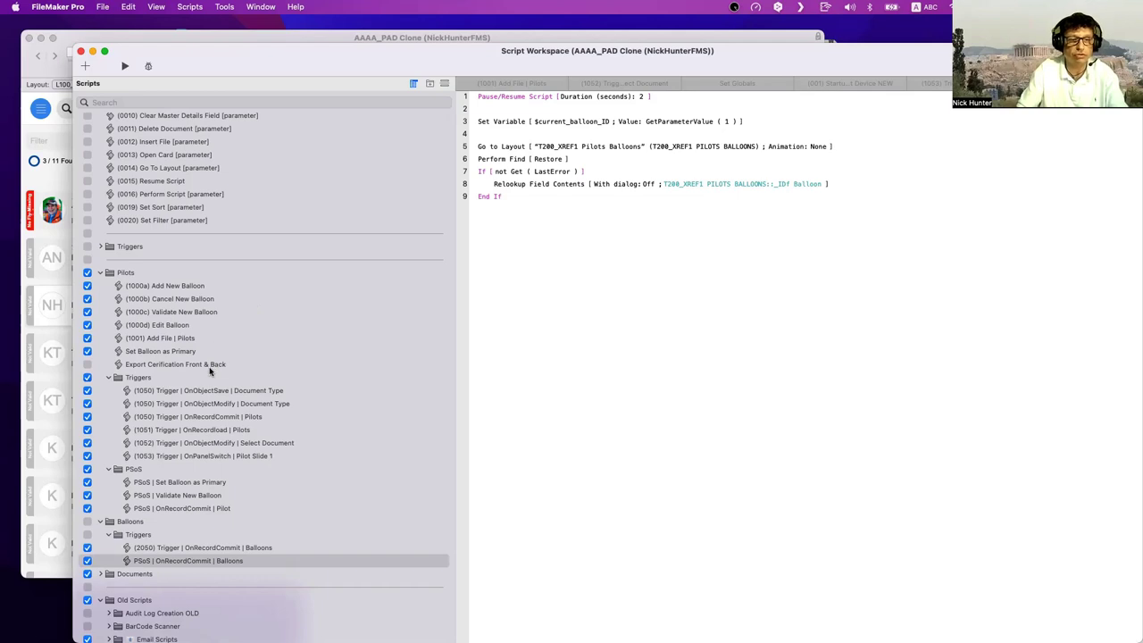
# - Open the (1050) Trigger | OnRecordCommit | Pilots script and select its Perform Script on Server step
pyautogui.click(243, 416)
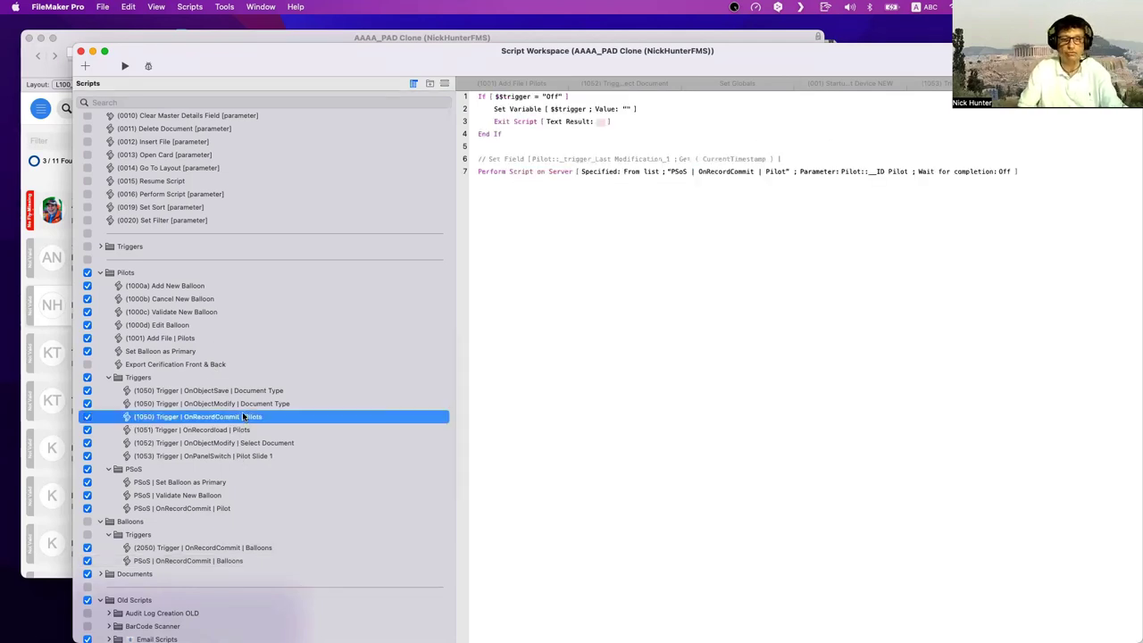
pyautogui.scroll(-1, 242, 416)
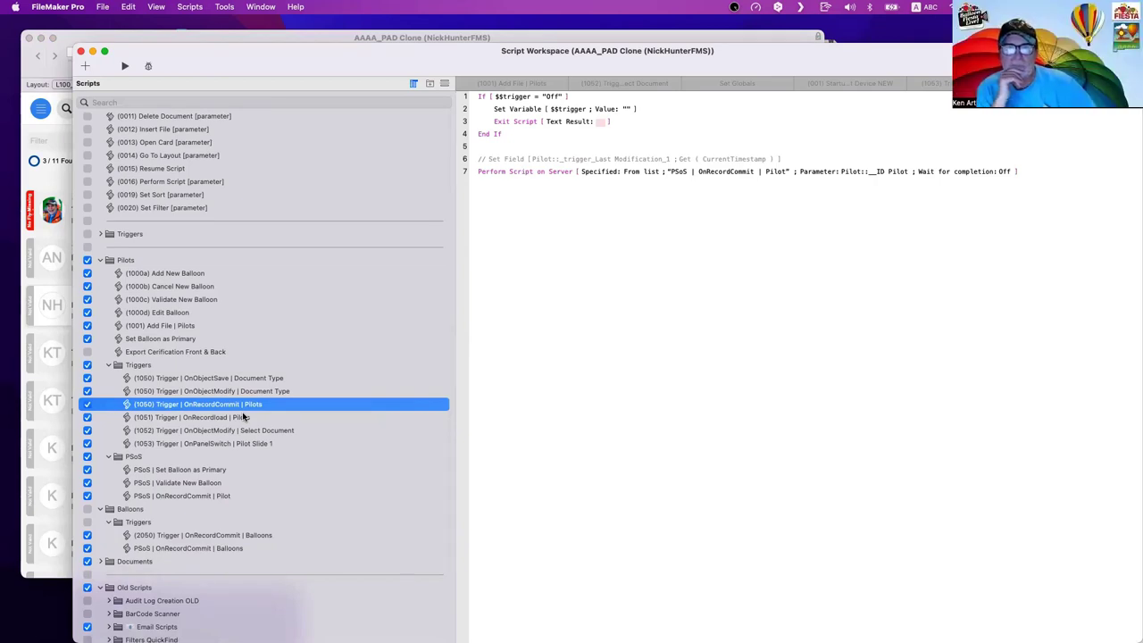
pyautogui.click(505, 172)
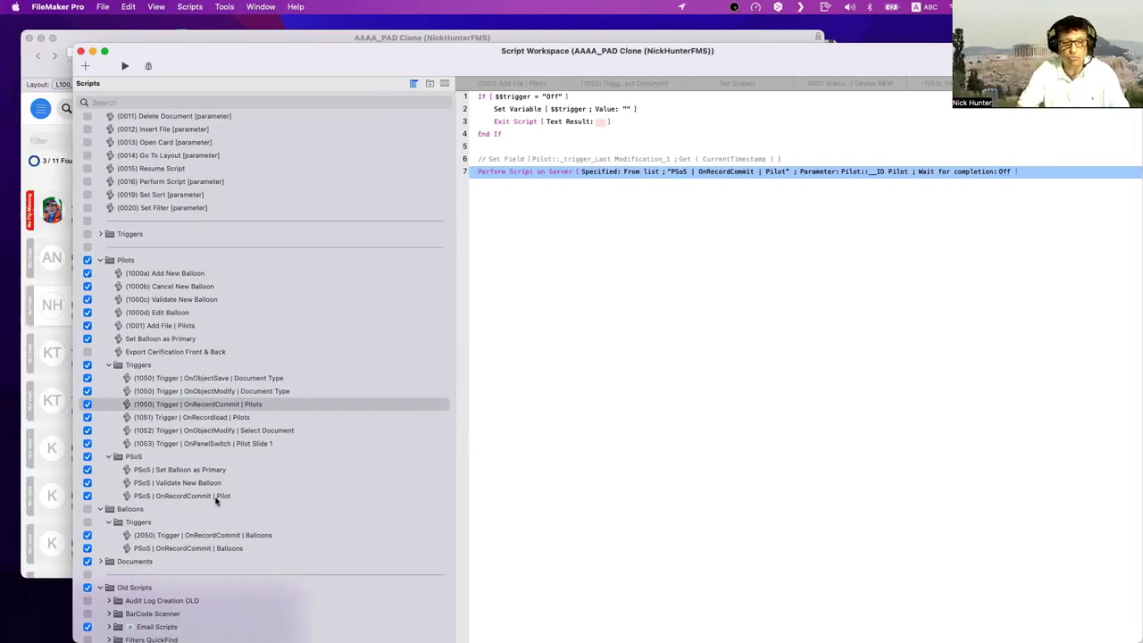
# - Review the PSoS | OnRecordCommit | Pilot script's timestamp, pilot ID and join layout steps
pyautogui.click(215, 498)
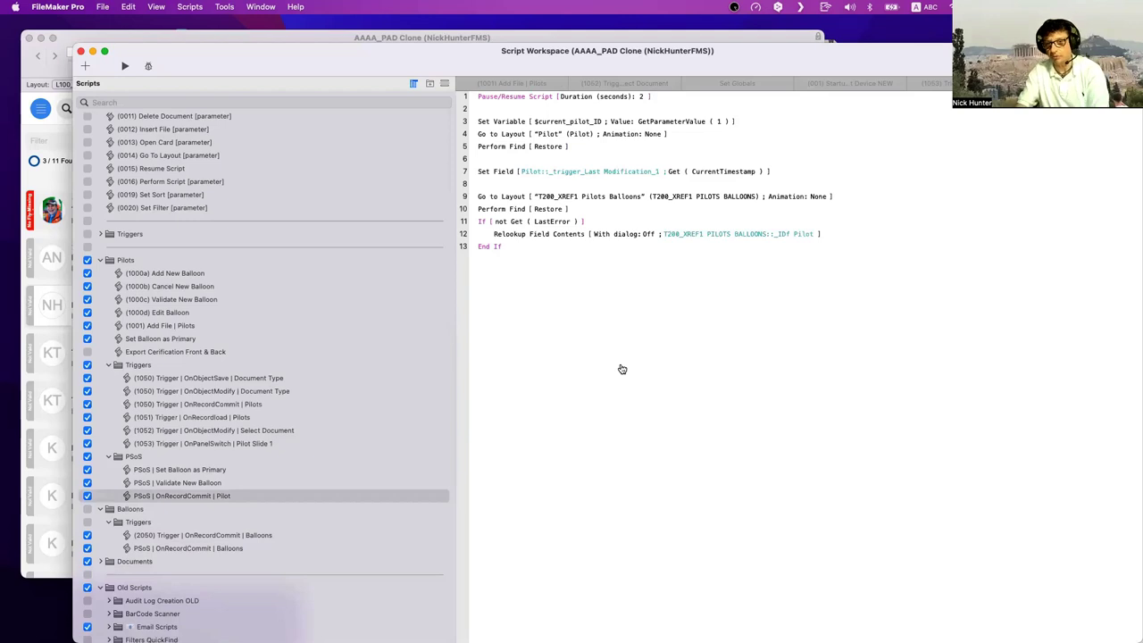
pyautogui.click(495, 175)
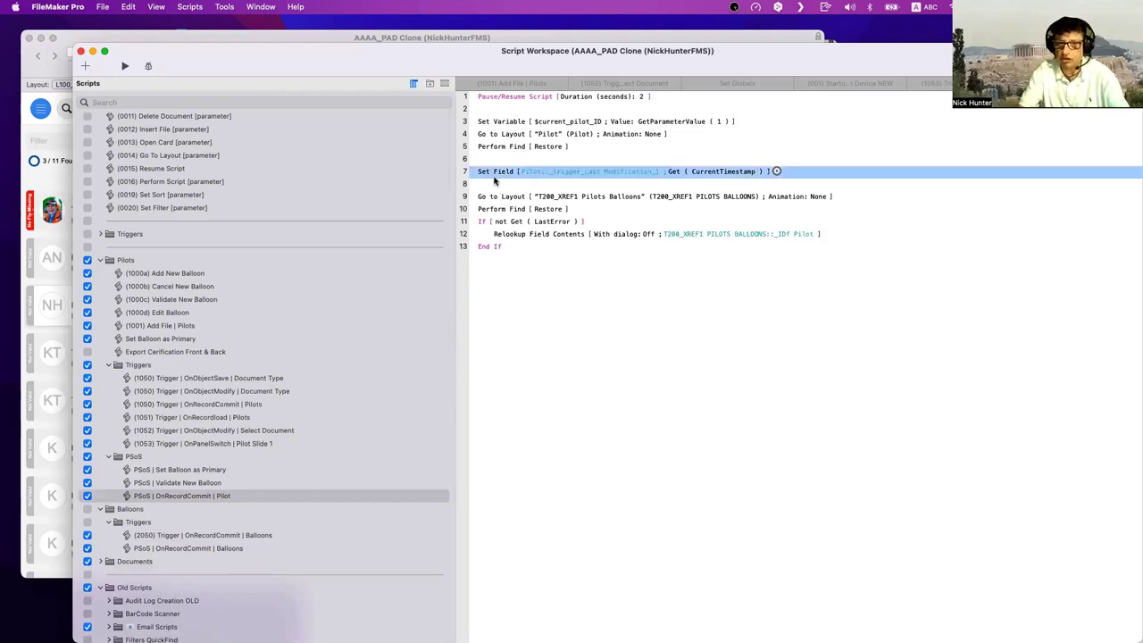
pyautogui.keyDown('shift'); pyautogui.click(483, 124); pyautogui.keyUp('shift')
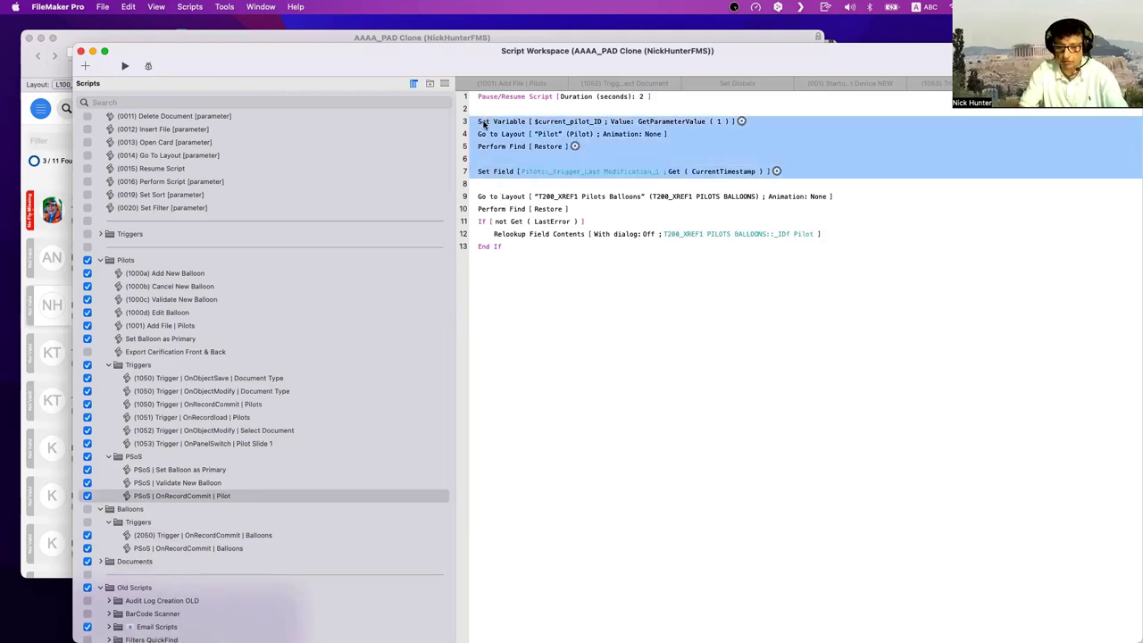
pyautogui.click(503, 197)
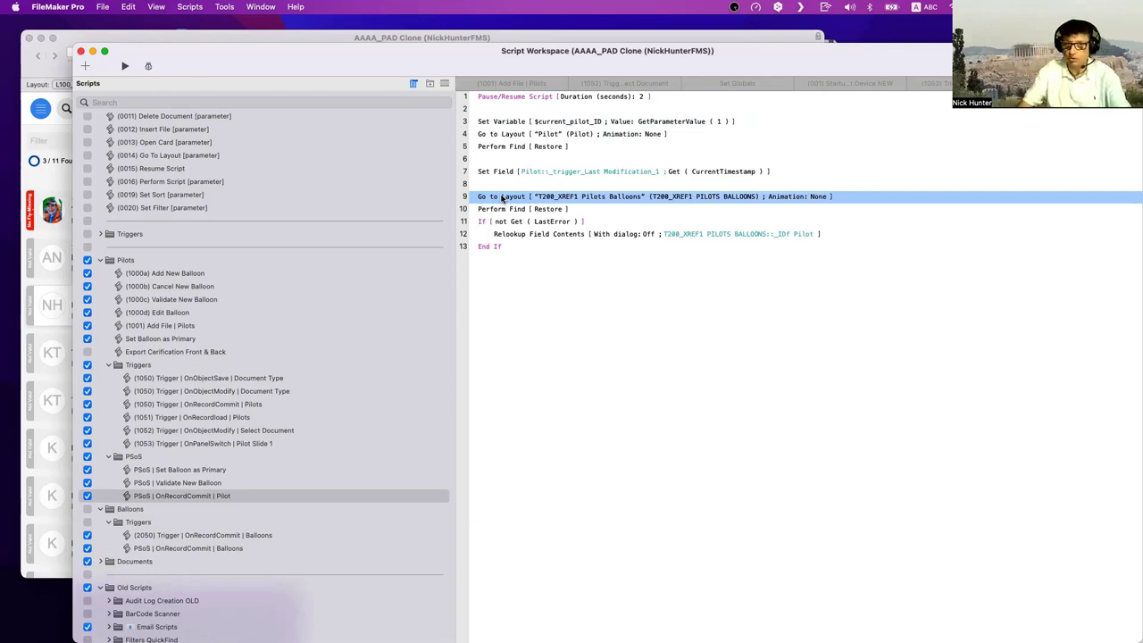
pyautogui.click(515, 124)
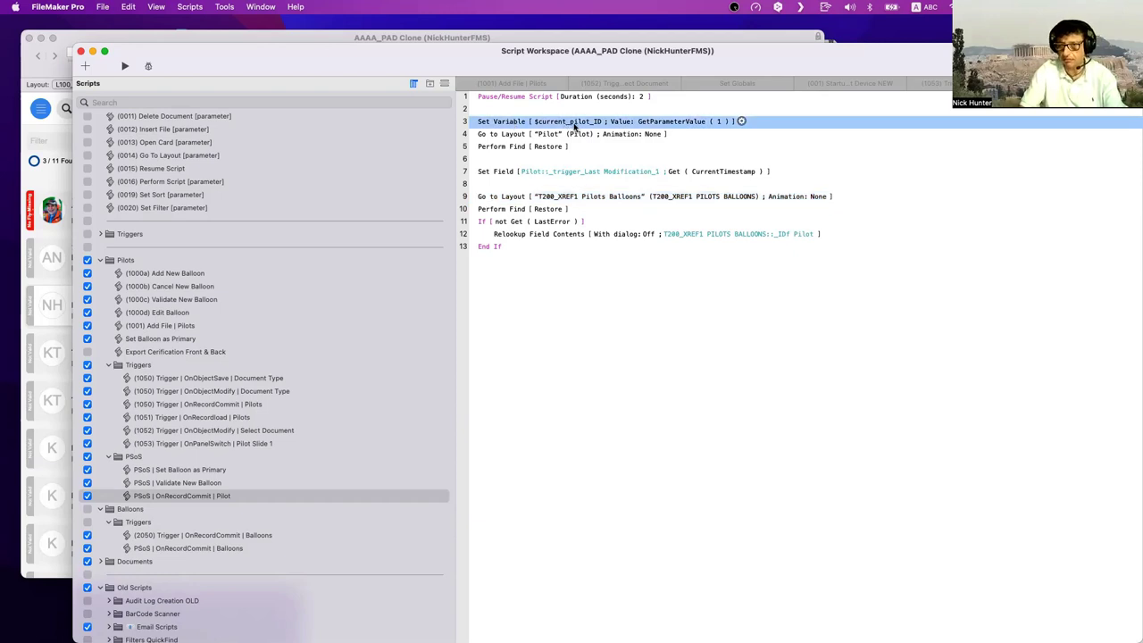
pyautogui.click(507, 198)
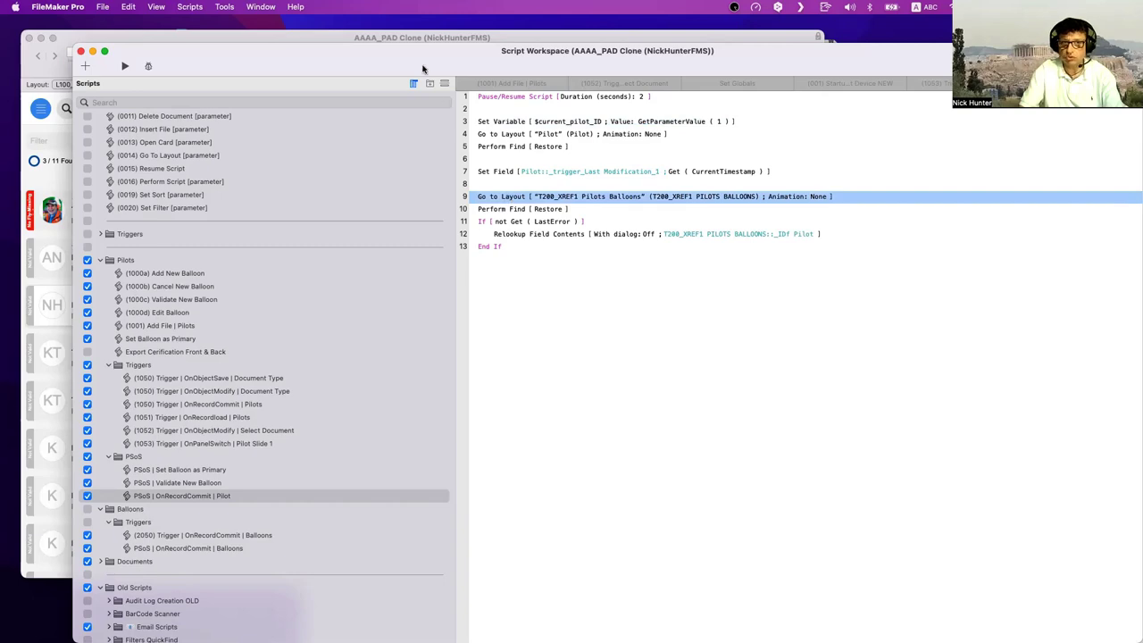
pyautogui.hotkey('ctrl', 'alt', 'Right')
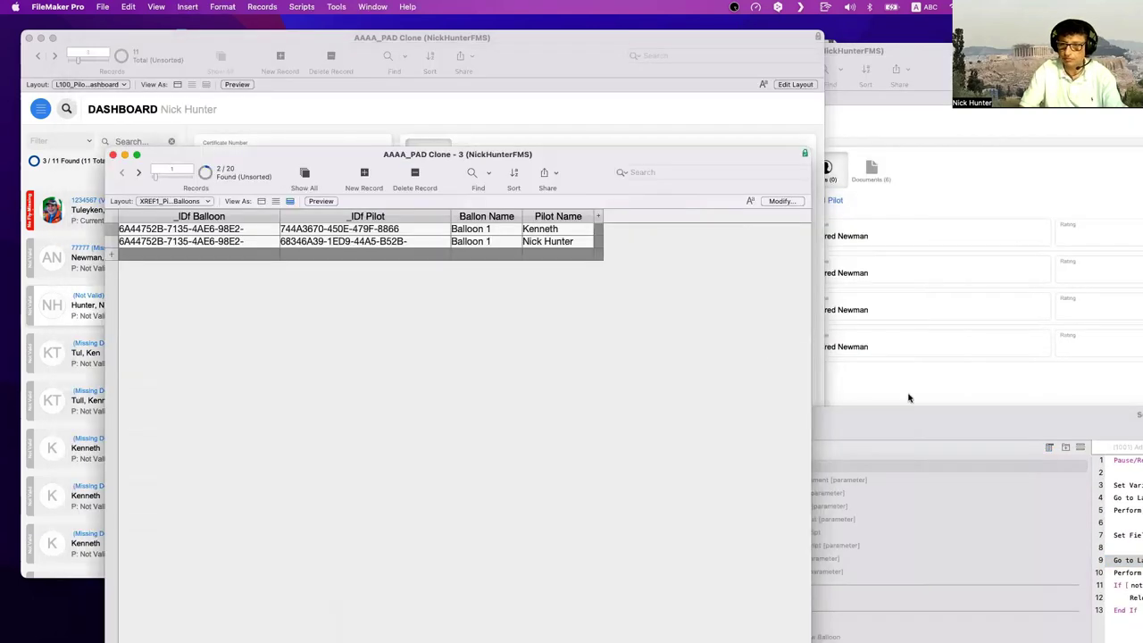
pyautogui.click(907, 397)
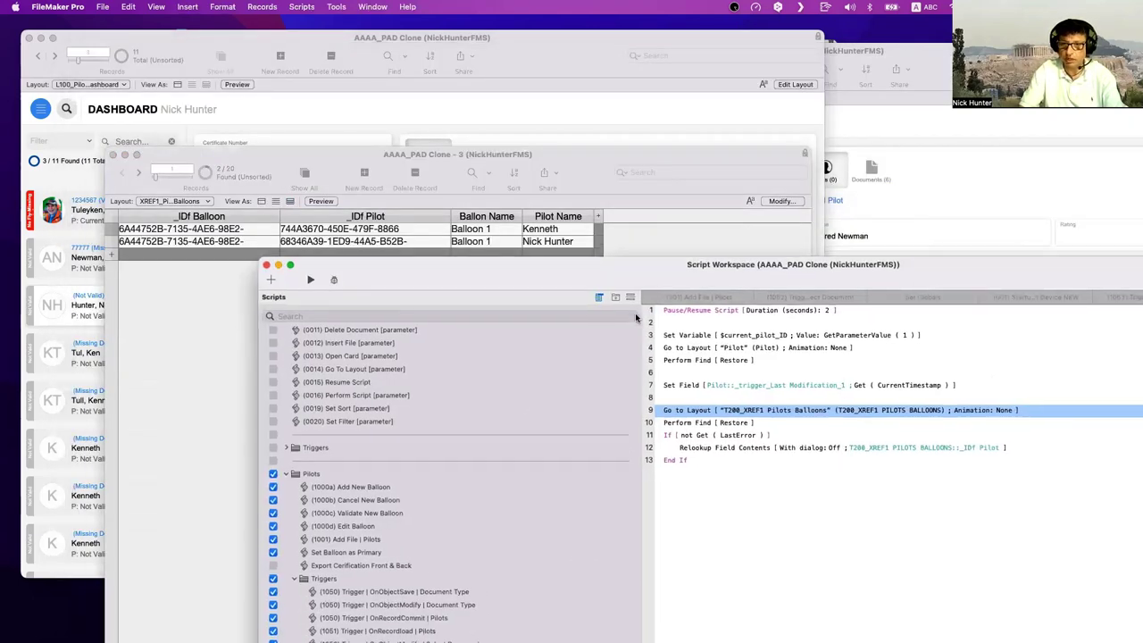
# - Check Perform Find's stored request matching _IDf Pilot to $current_pilot_ID, then cancel it
pyautogui.click(699, 424)
pyautogui.click(759, 422)
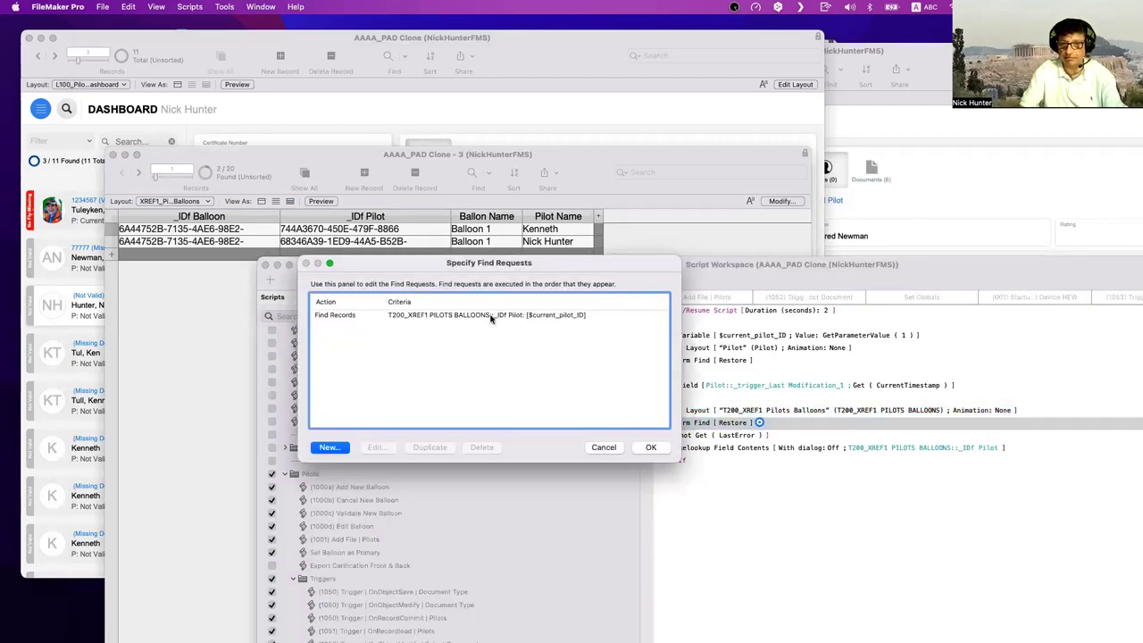
pyautogui.click(491, 316)
pyautogui.press('Escape')
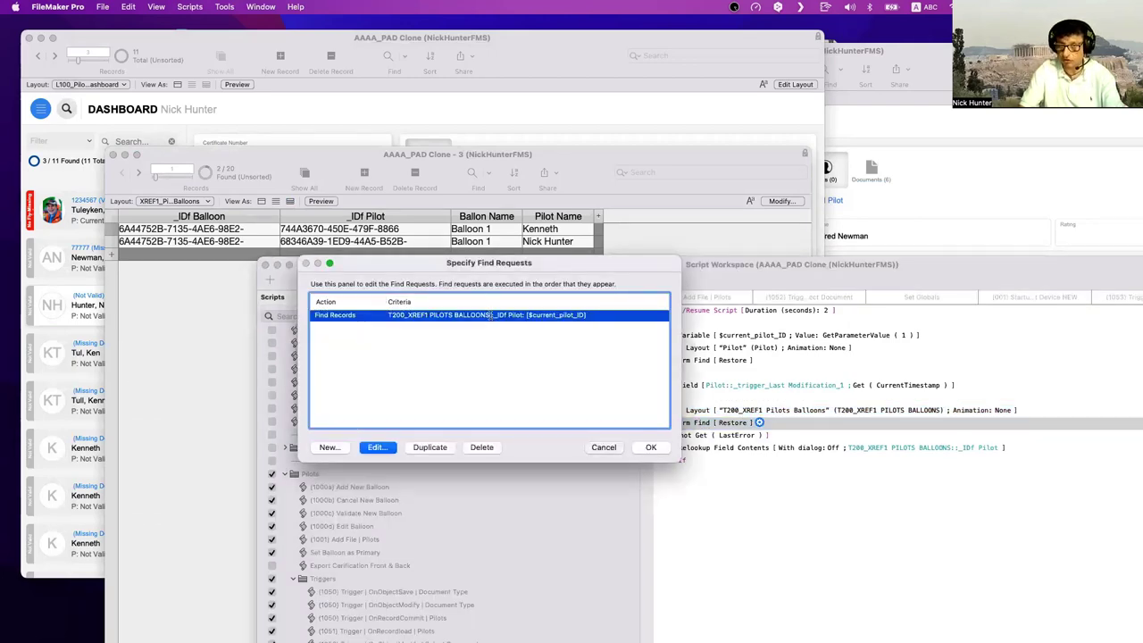
pyautogui.click(691, 412)
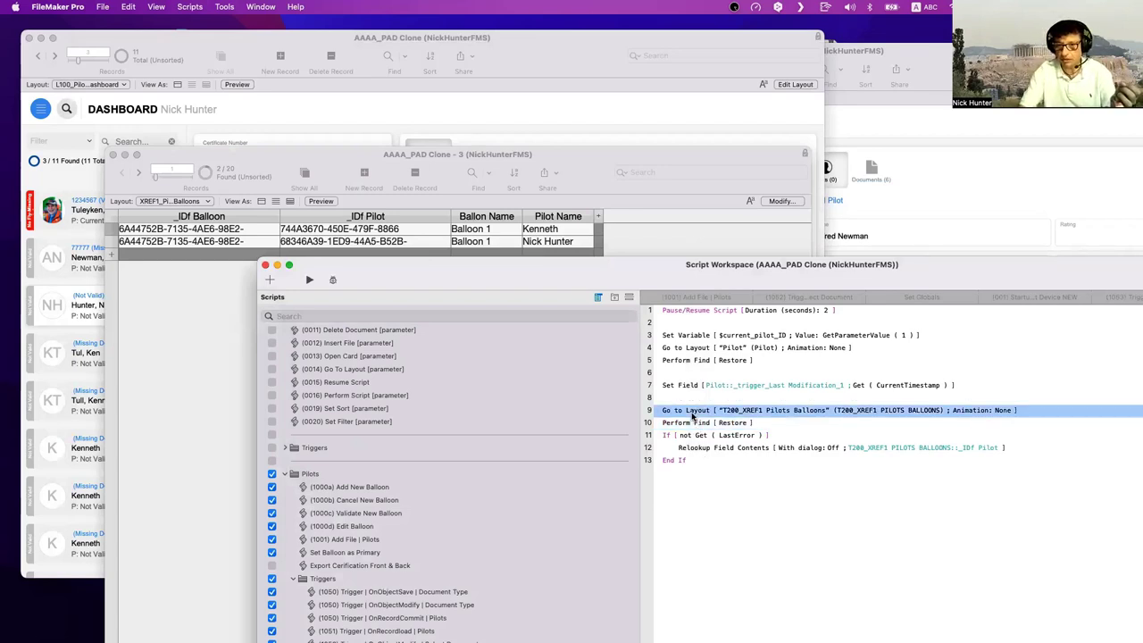
pyautogui.click(695, 423)
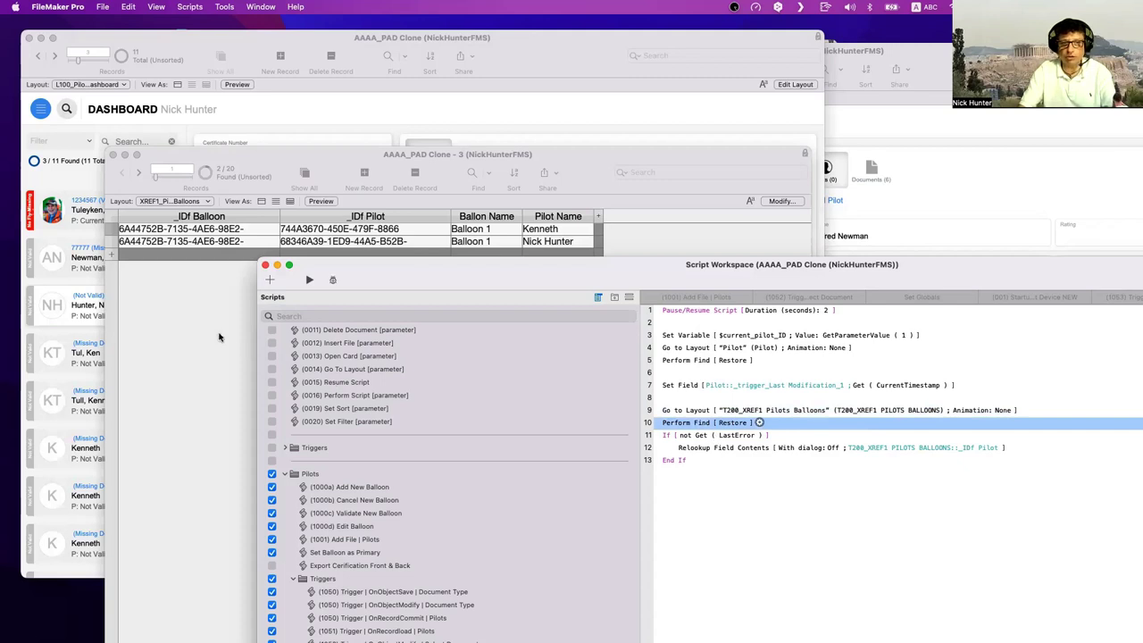
pyautogui.click(239, 241)
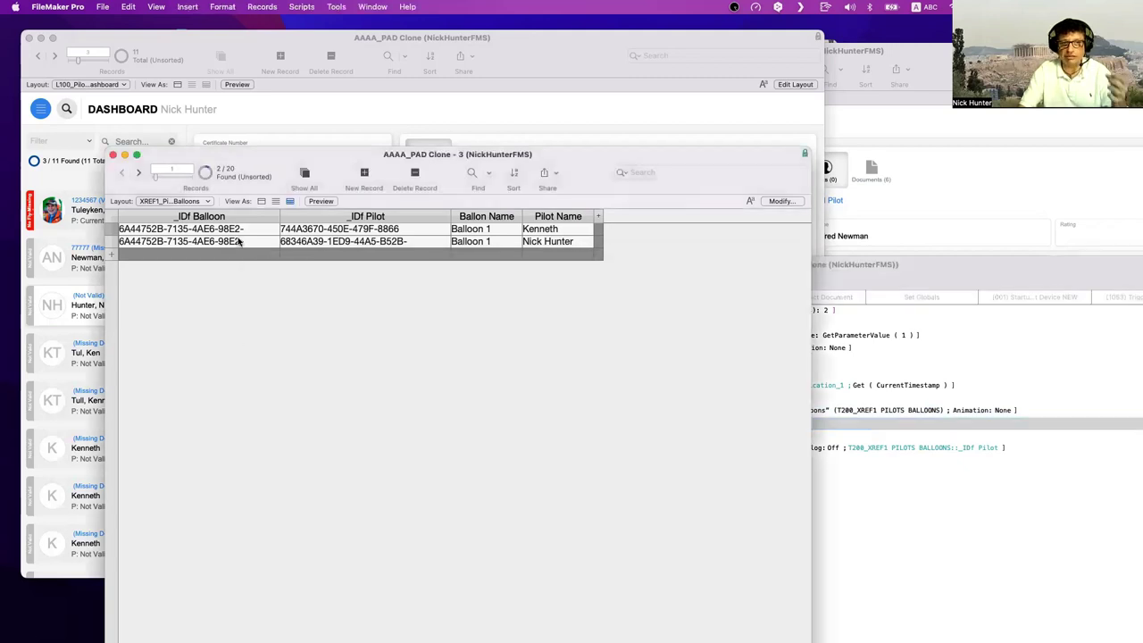
# - Find Matching Records on row 1's _IDf Pilot to show 3 of 20 records, then return to the dashboard
pyautogui.rightClick(344, 242)
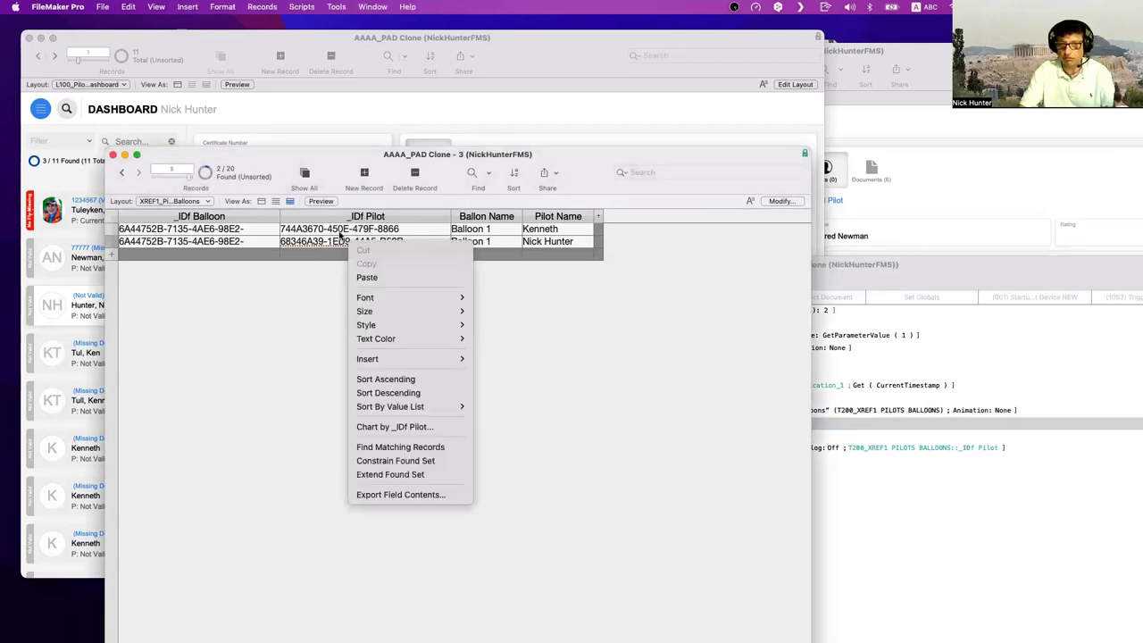
pyautogui.rightClick(344, 233)
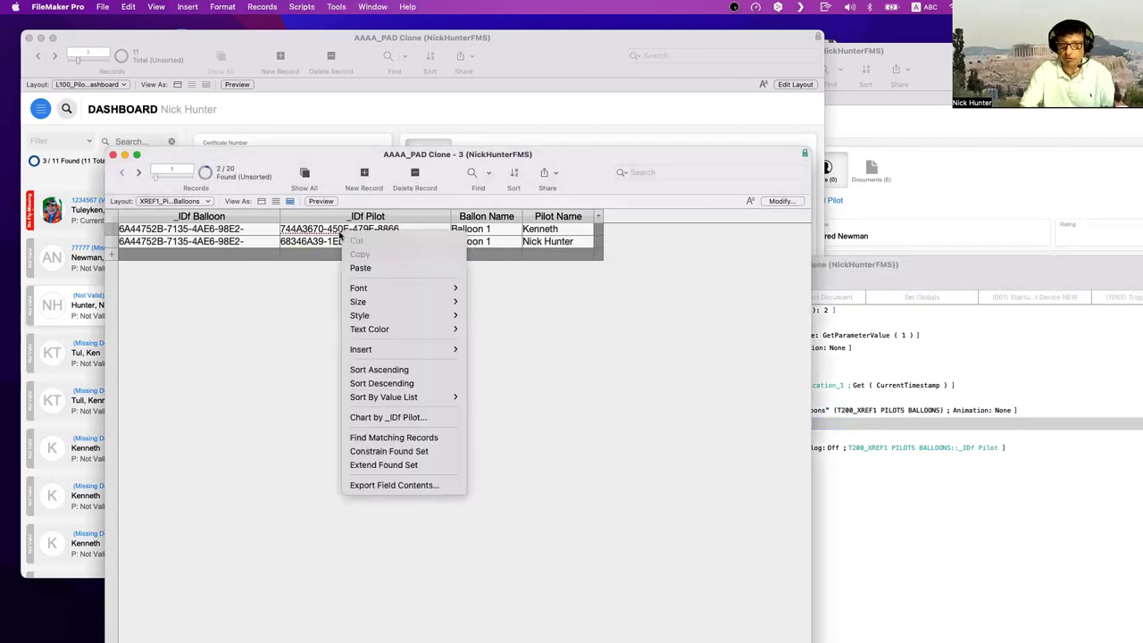
pyautogui.click(383, 436)
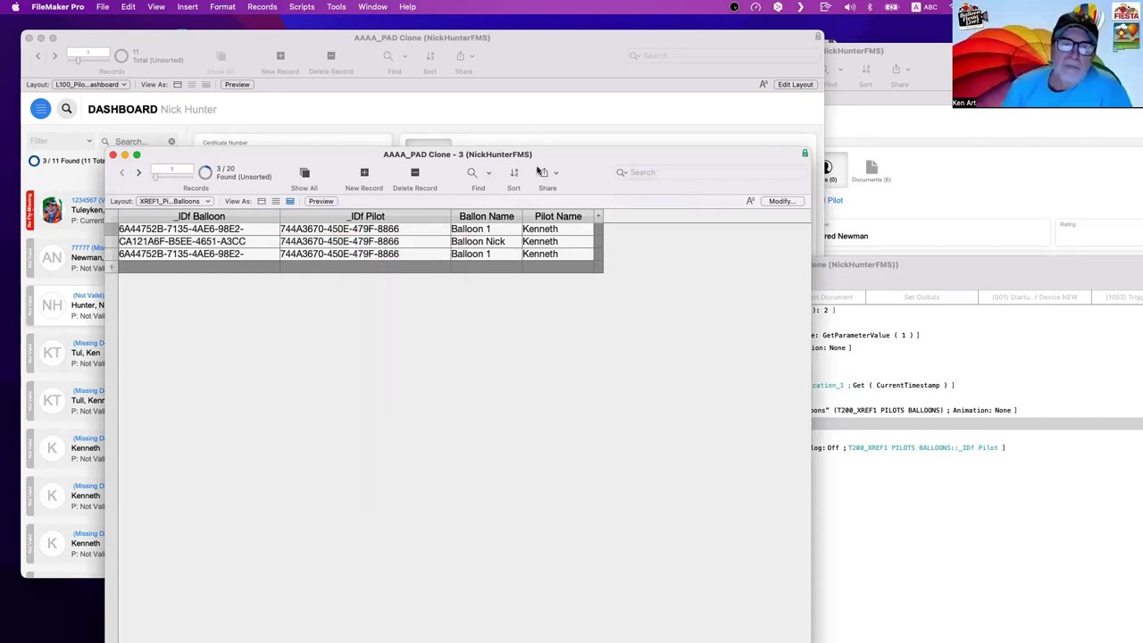
pyautogui.moveTo(594, 153); pyautogui.dragTo(637, 417)
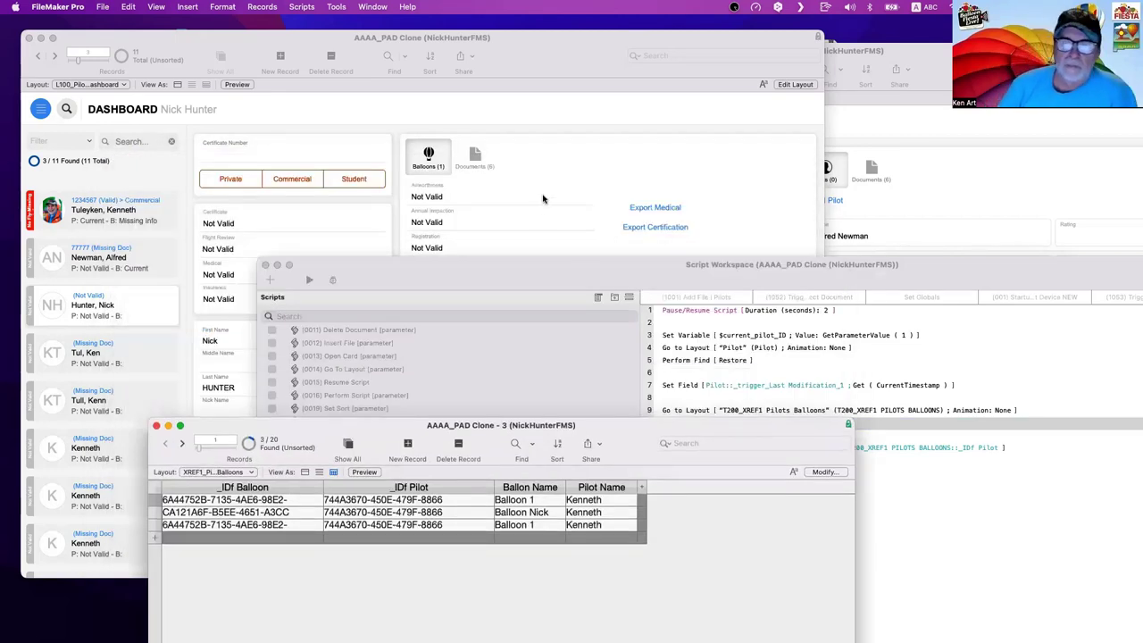
pyautogui.click(541, 214)
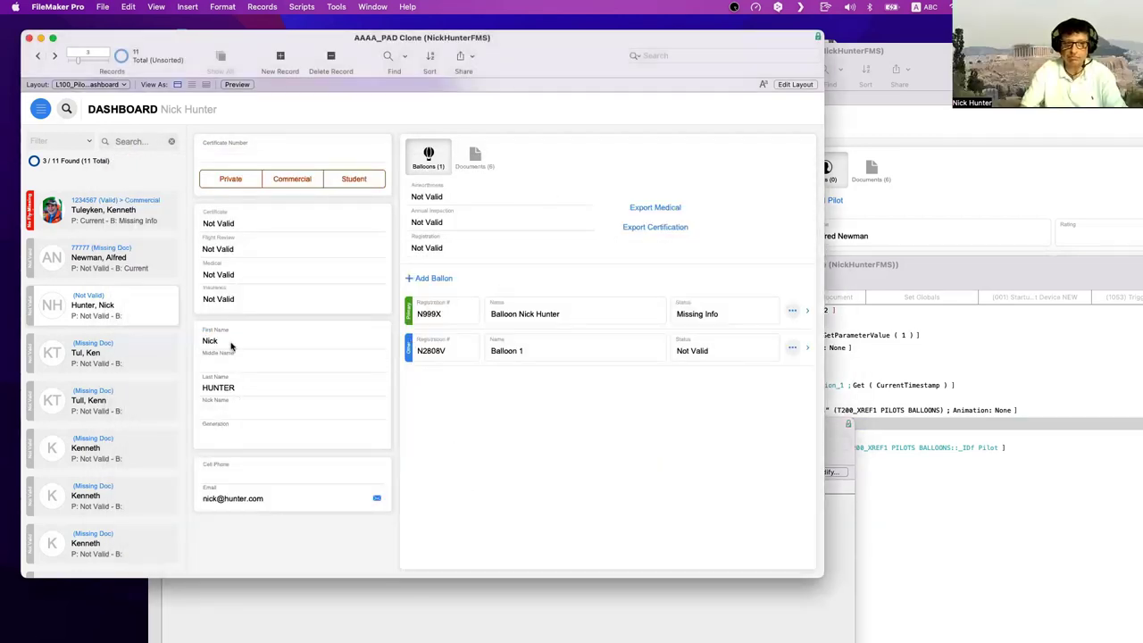
# - Open the top pilot's record and delete the trailing 'Ken' from their last name
pyautogui.click(141, 214)
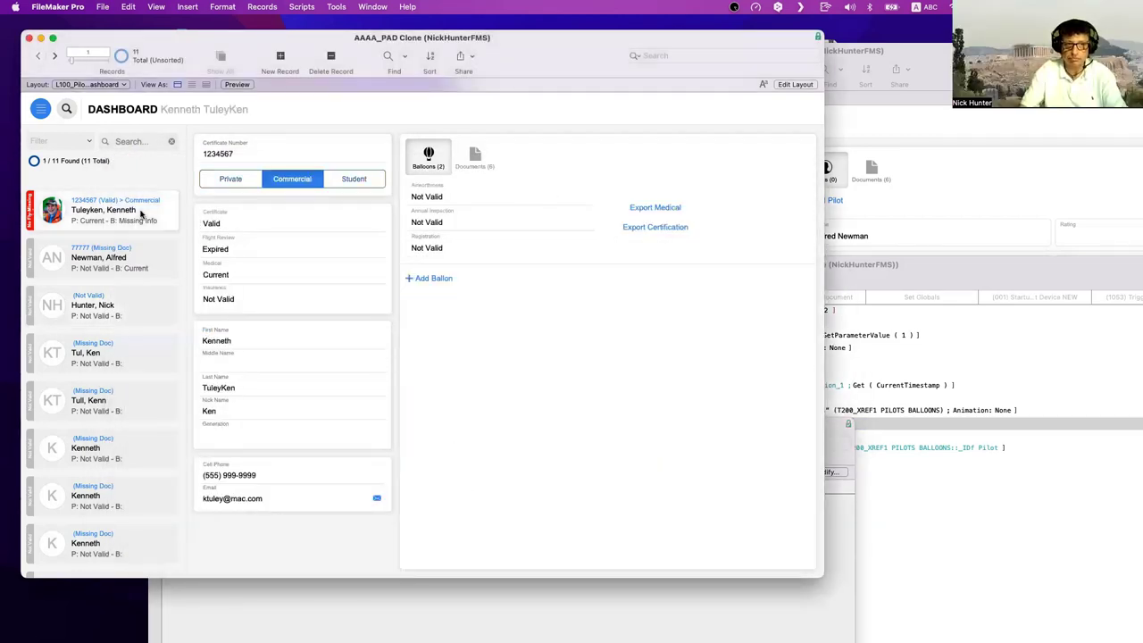
pyautogui.click(239, 342)
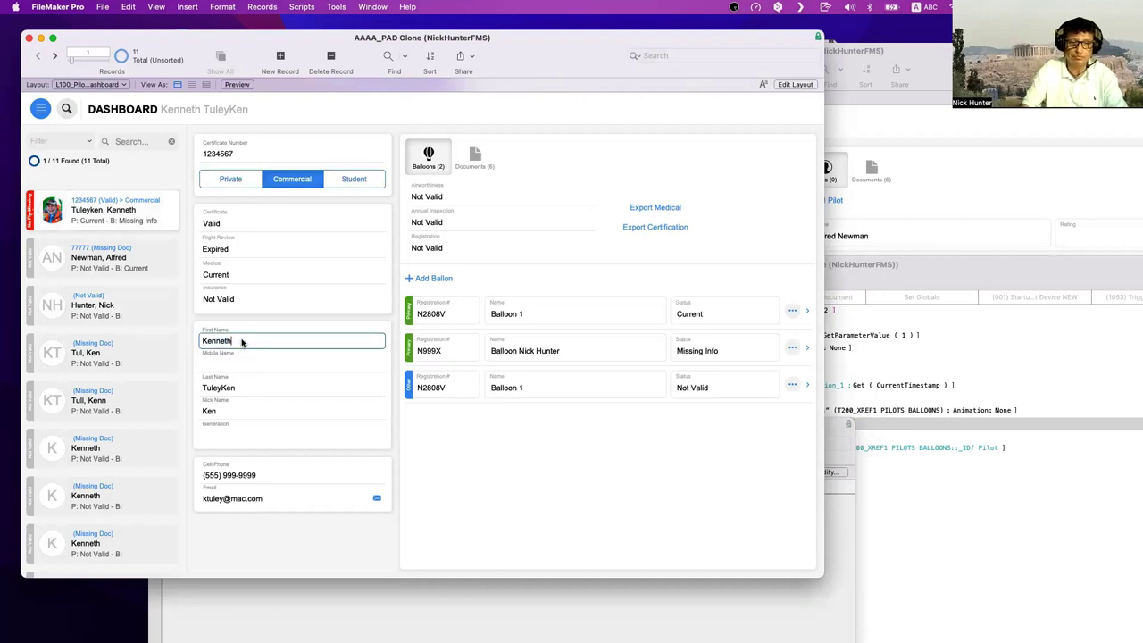
pyautogui.click(239, 389)
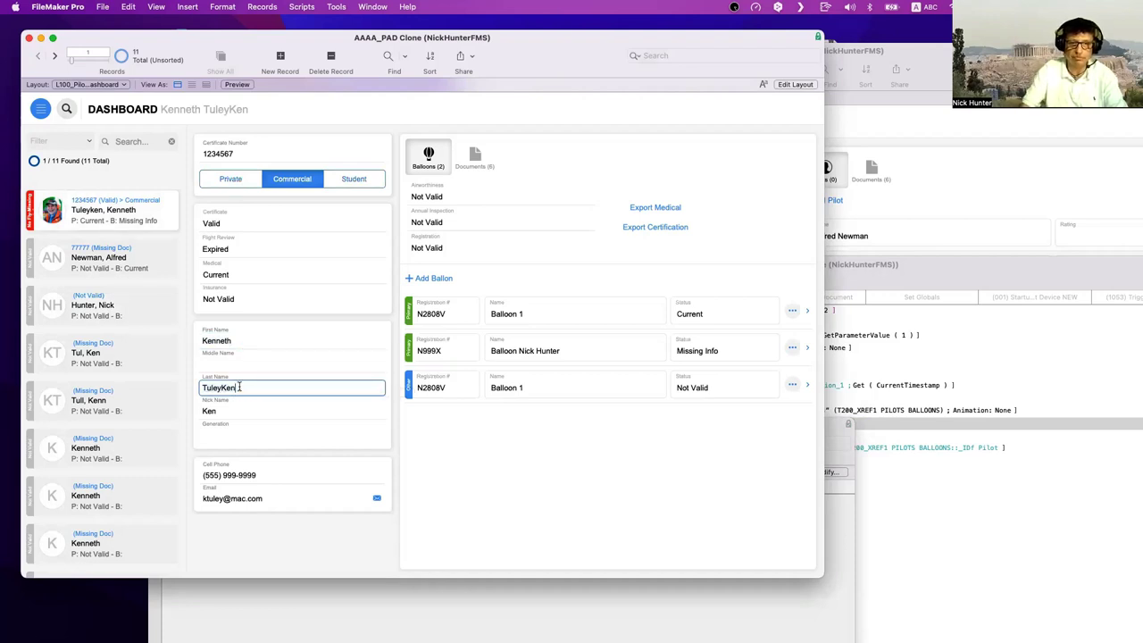
pyautogui.press('BackSpace')
pyautogui.press('BackSpace')
pyautogui.press('BackSpace')
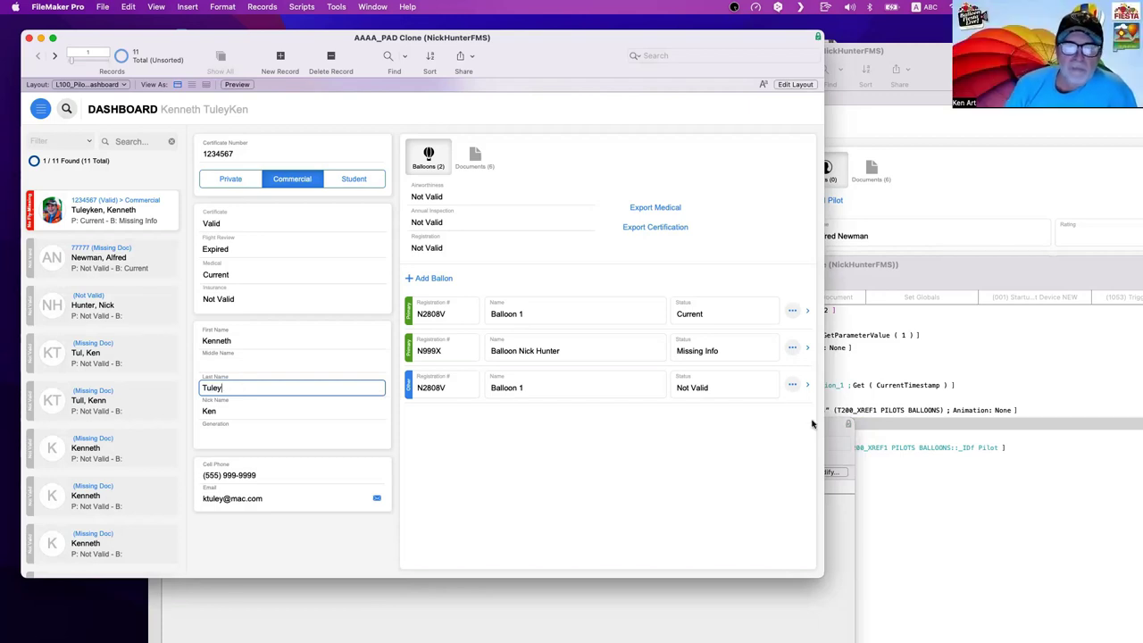
pyautogui.click(896, 284)
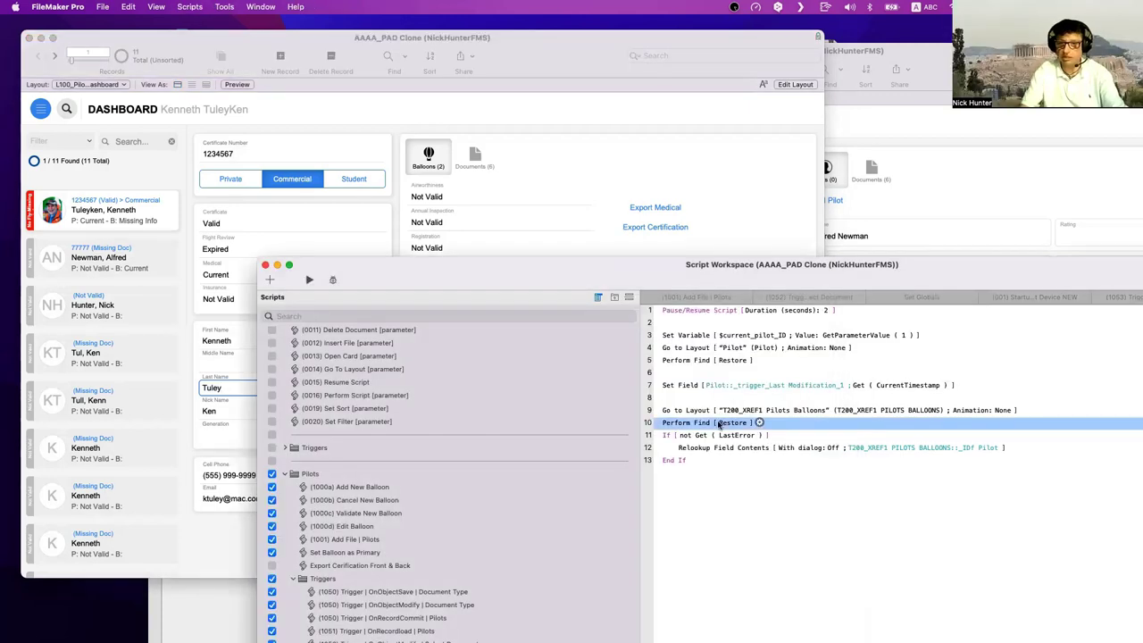
# - Toggle script steps 9–13 disabled and back, then commit the edited pilot record on the dashboard
pyautogui.click(682, 414)
pyautogui.keyDown('shift'); pyautogui.click(676, 460); pyautogui.keyUp('shift')
pyautogui.press('super+slash')
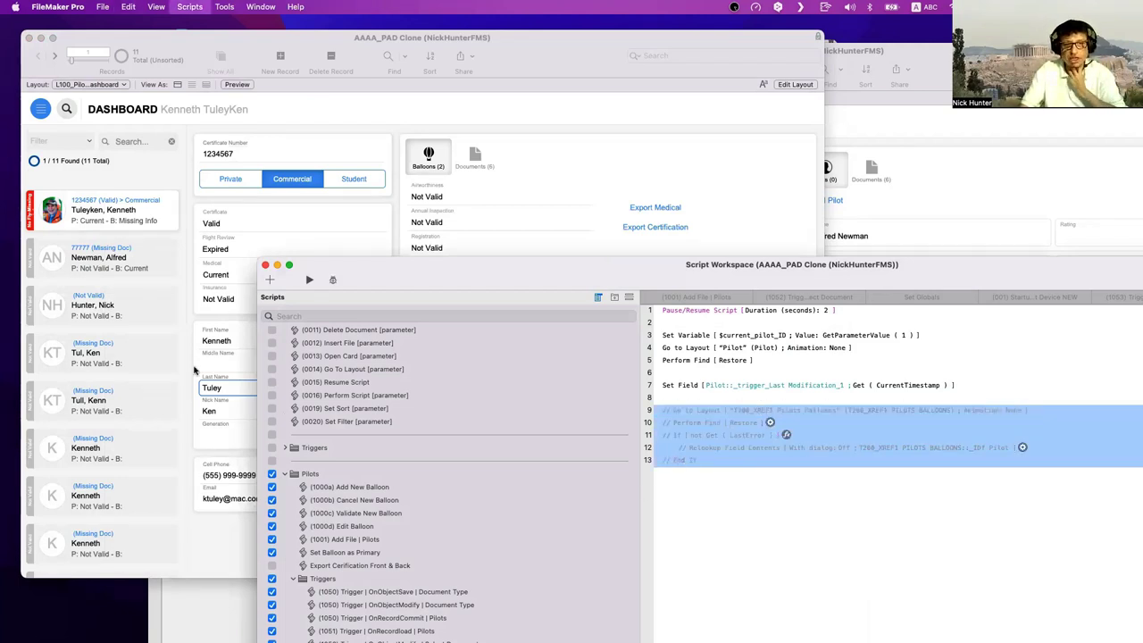
pyautogui.press('super+slash')
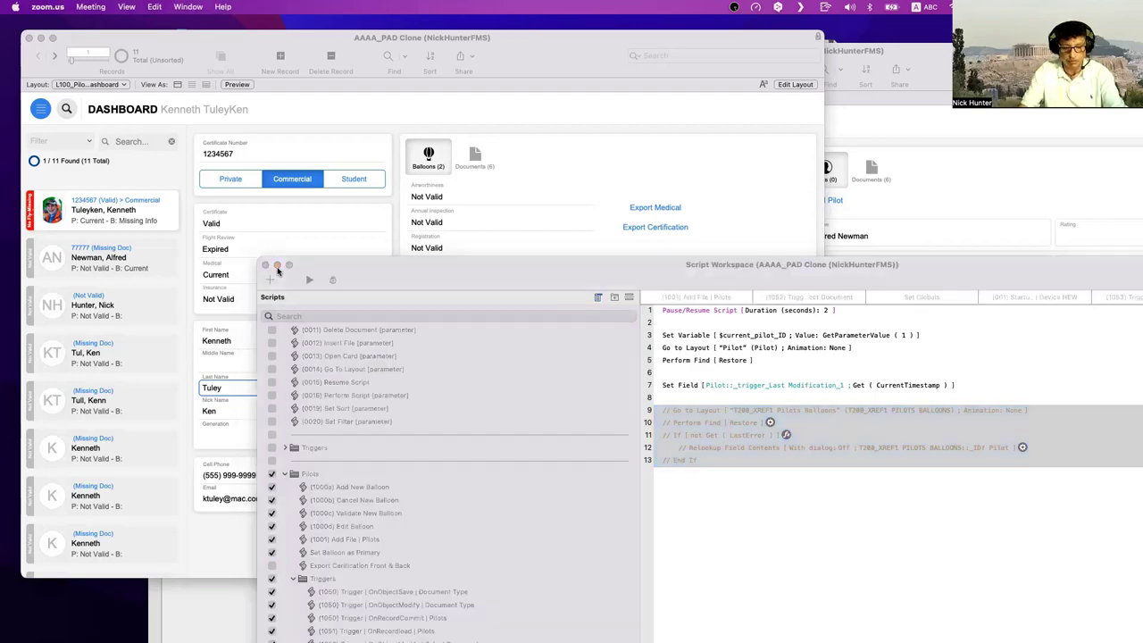
pyautogui.click(191, 370)
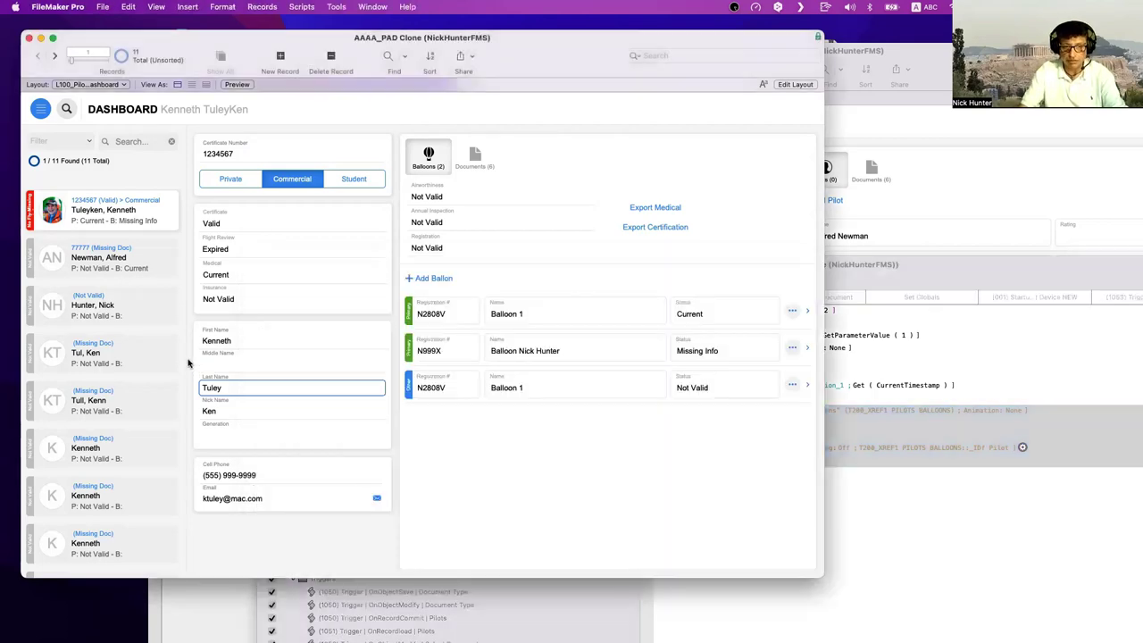
pyautogui.click(191, 362)
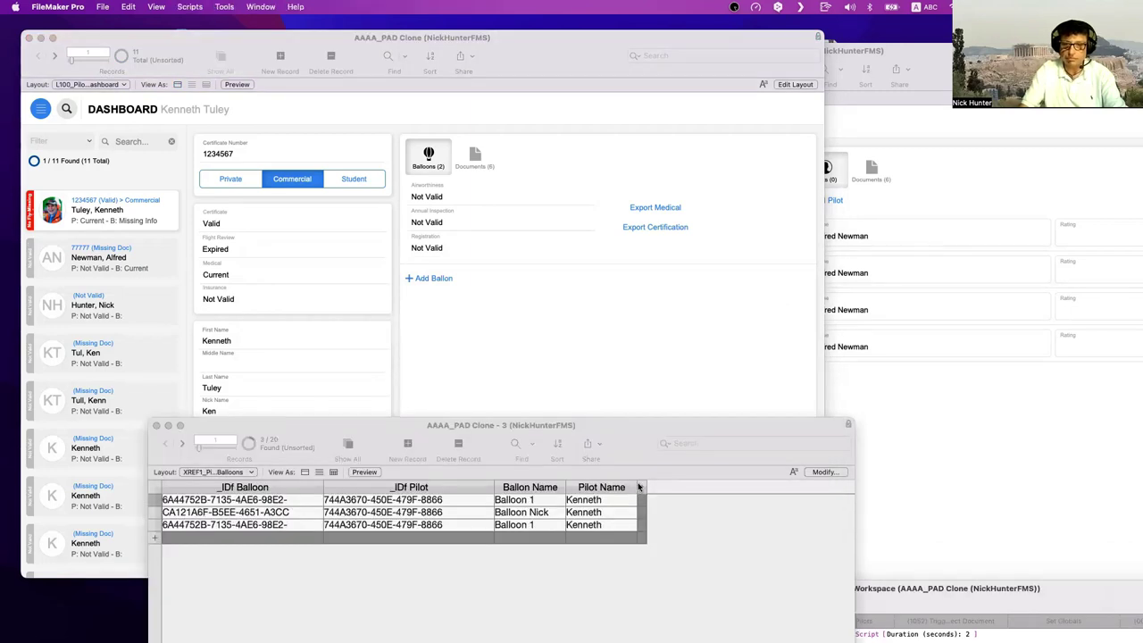
# - Widen the join table's Pilot Name column and put row 1's pilot ID field into edit
pyautogui.click(638, 487)
pyautogui.moveTo(682, 489); pyautogui.dragTo(711, 486)
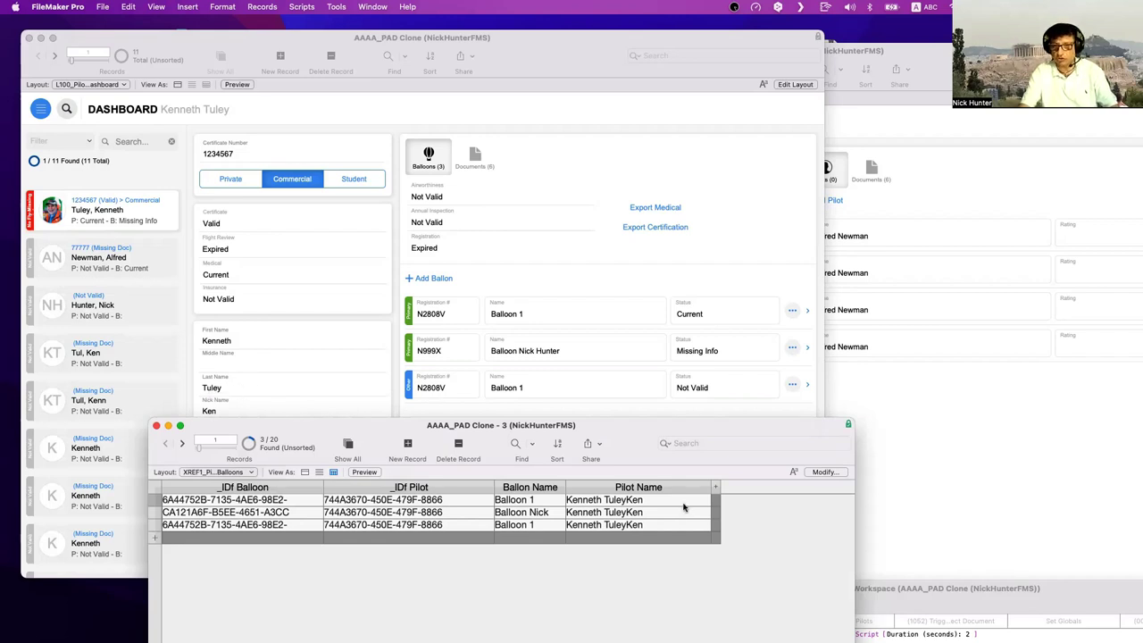
pyautogui.click(432, 502)
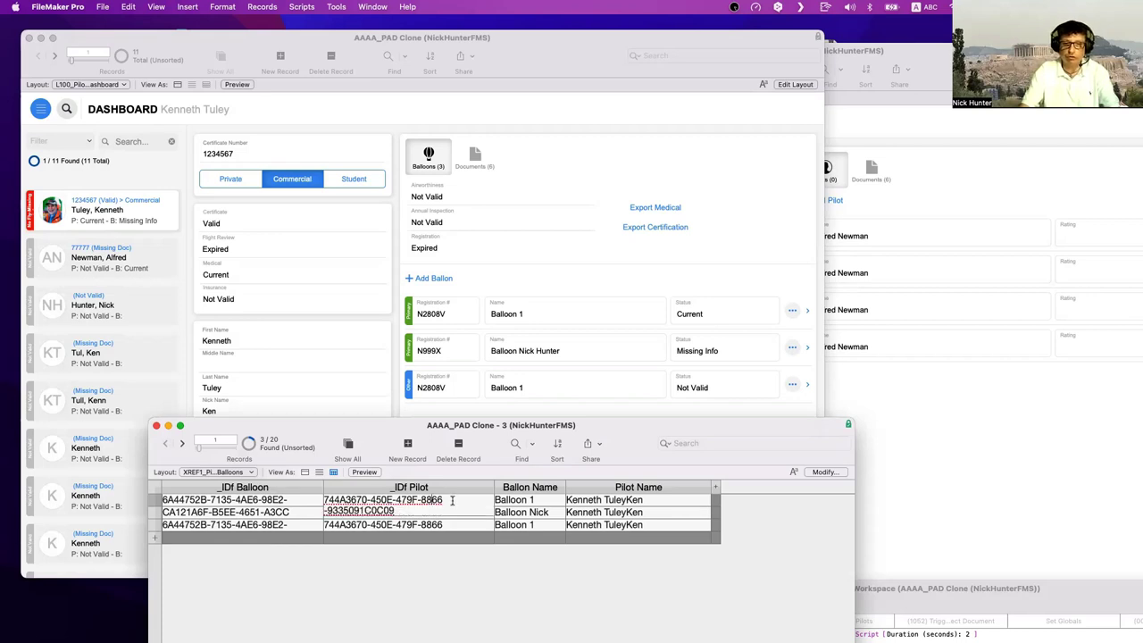
pyautogui.press('super+a')
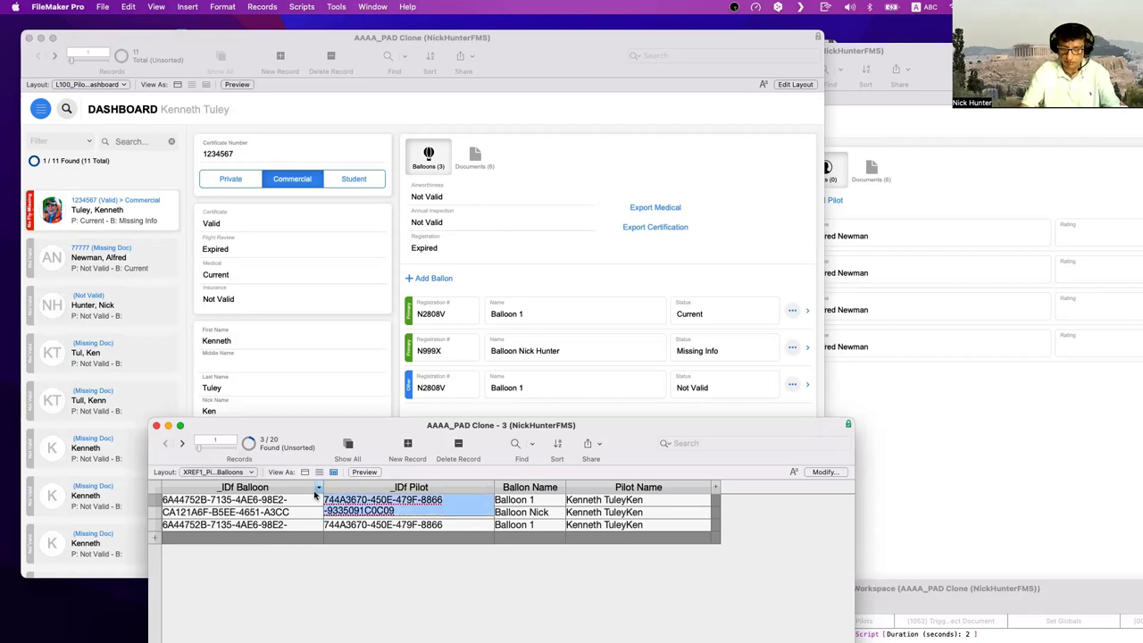
pyautogui.click(460, 568)
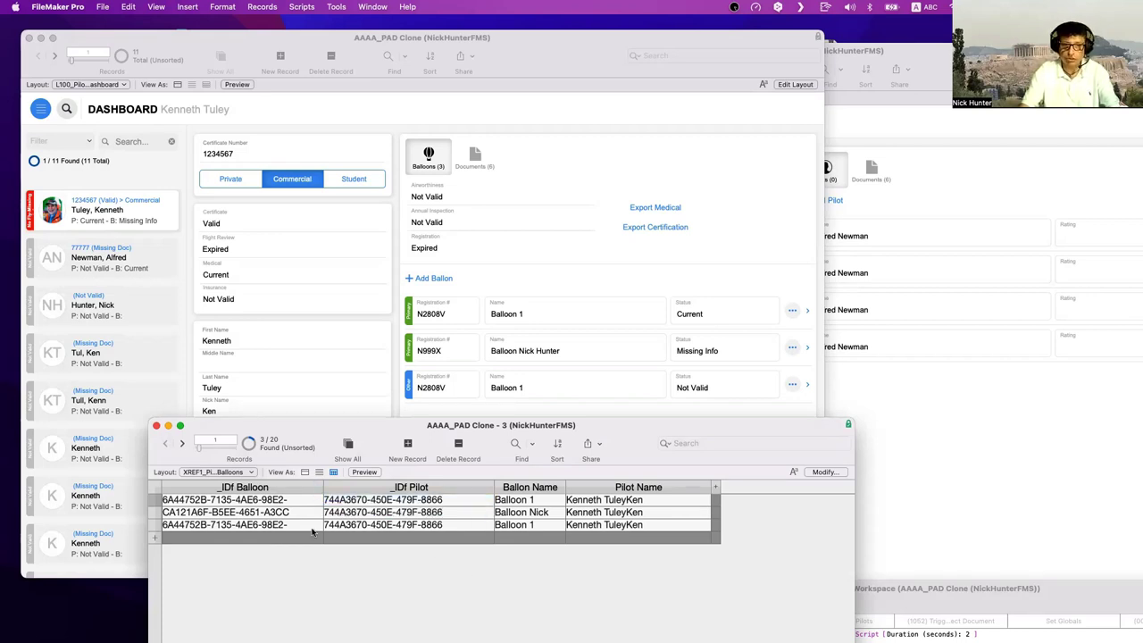
pyautogui.click(402, 500)
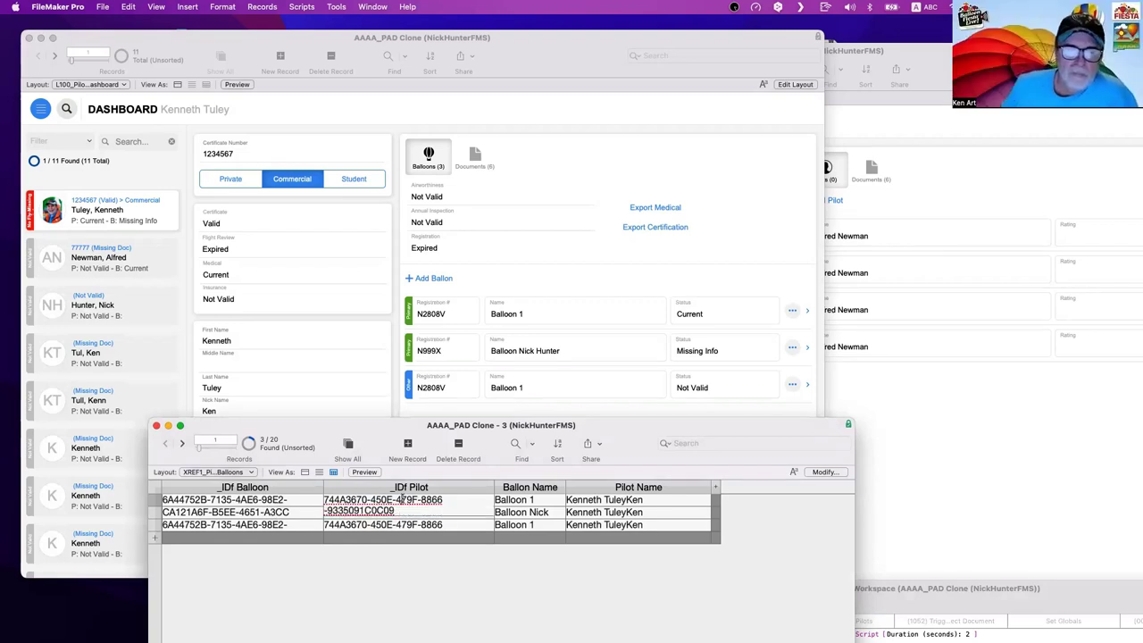
pyautogui.click(304, 7)
pyautogui.moveTo(280, 9)
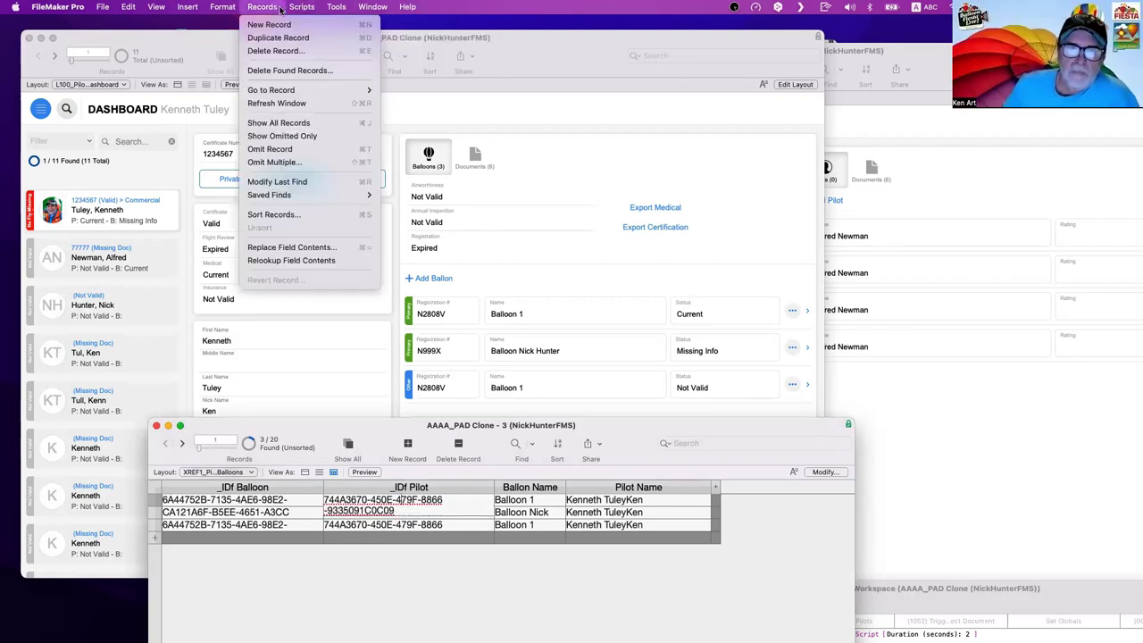
pyautogui.click(291, 260)
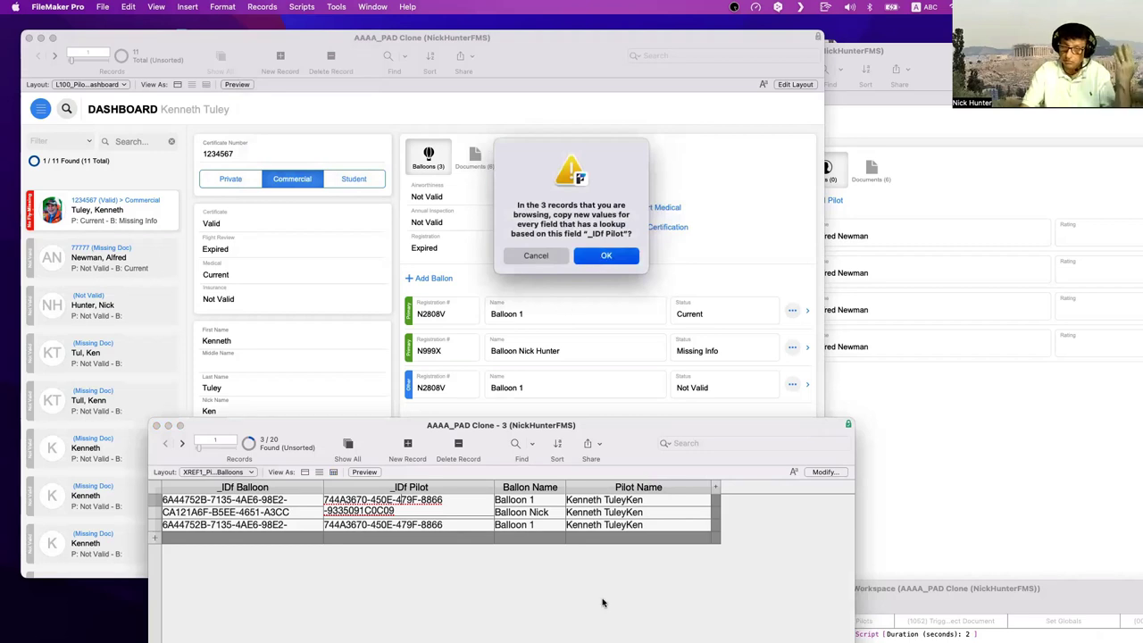
pyautogui.press('Return')
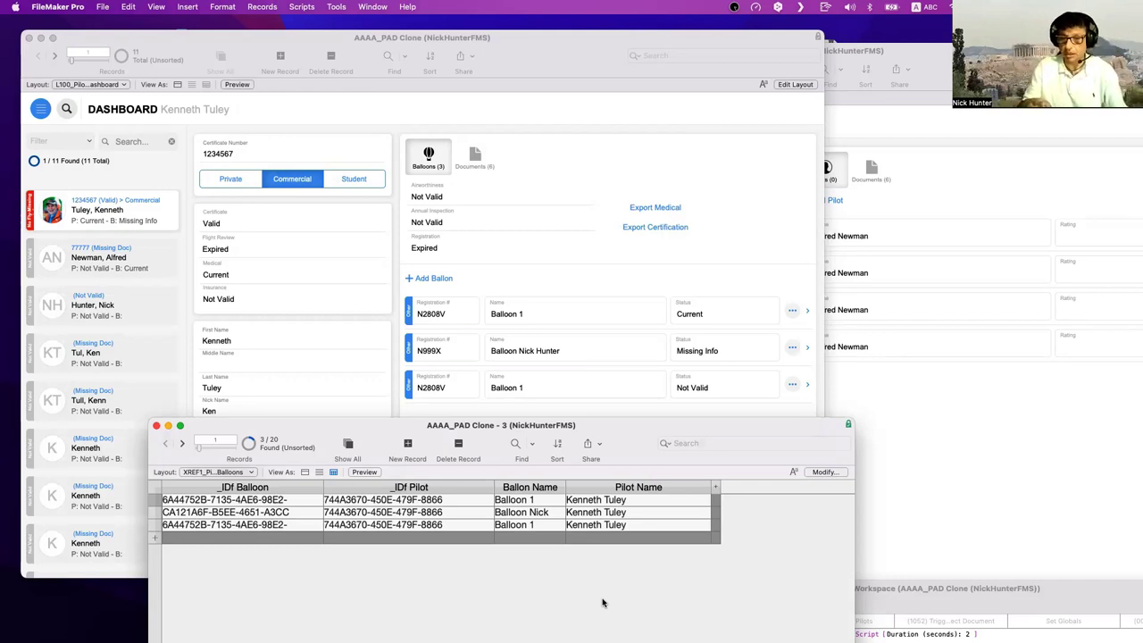
pyautogui.click(259, 324)
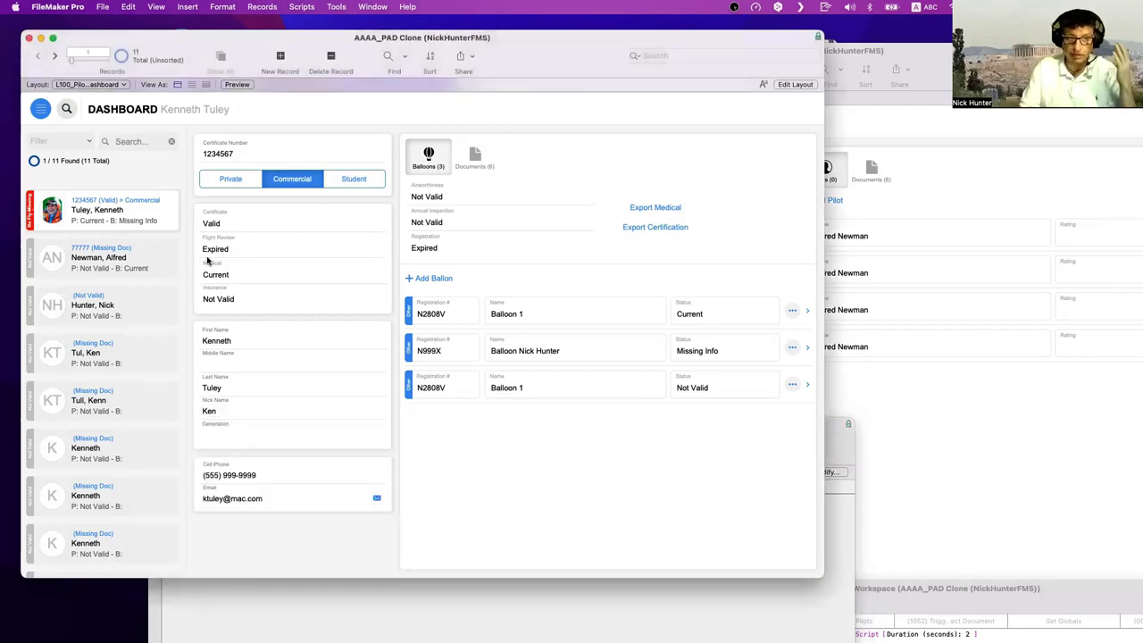
pyautogui.scroll(-1, 160, 224)
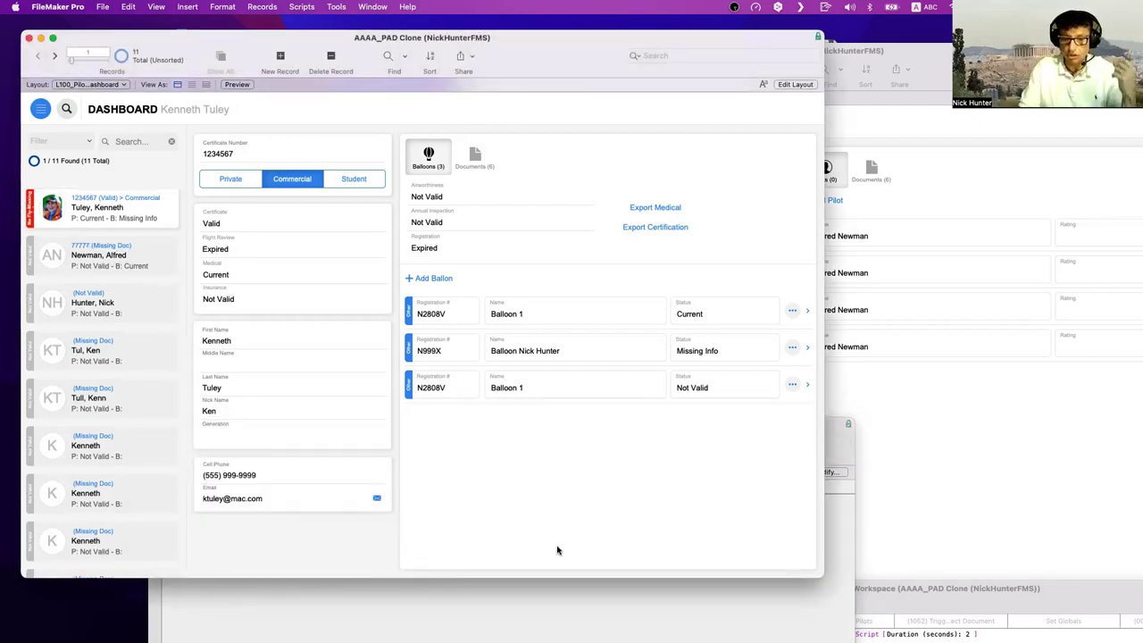
pyautogui.click(553, 602)
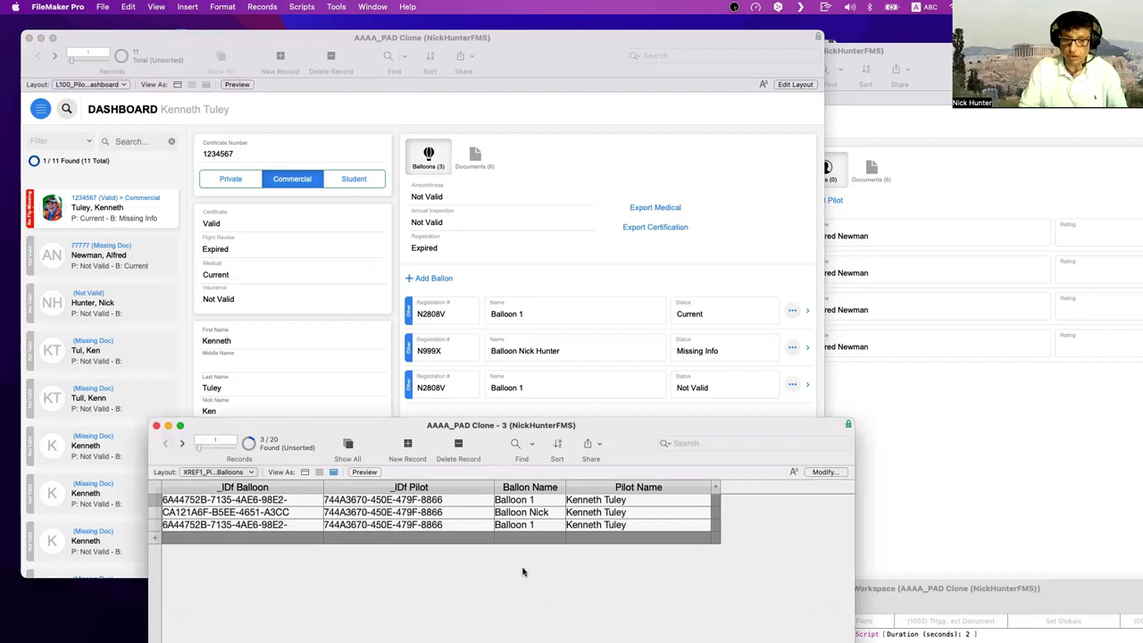
# - Select and leave row 1's pilot ID, then bring up the Script Workspace with steps deselected
pyautogui.click(452, 502)
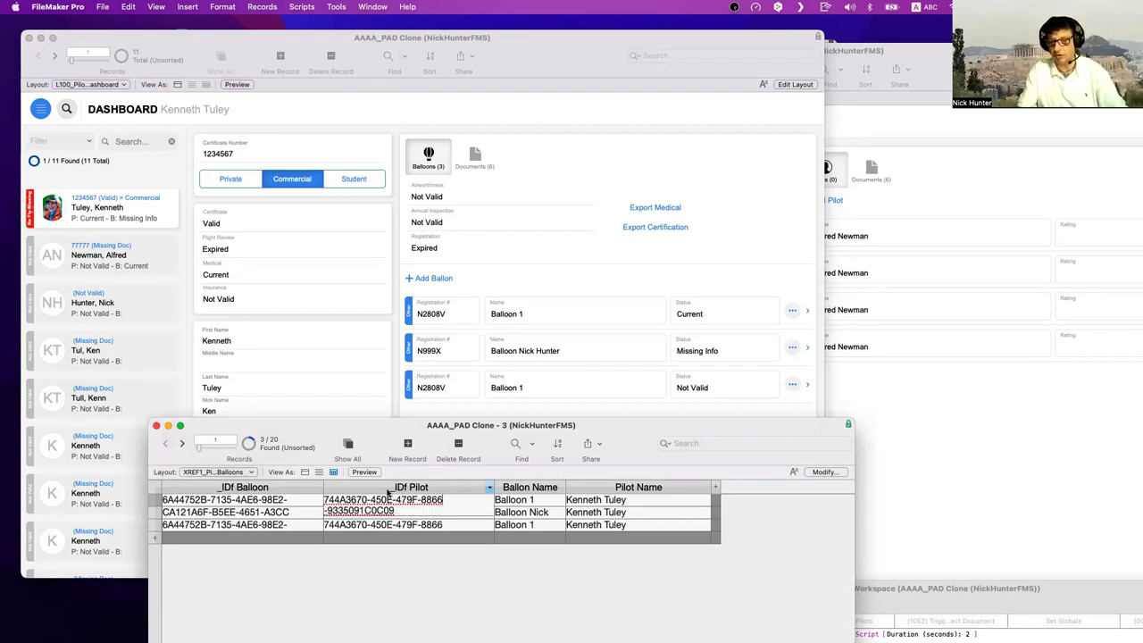
pyautogui.moveTo(399, 510); pyautogui.dragTo(316, 500)
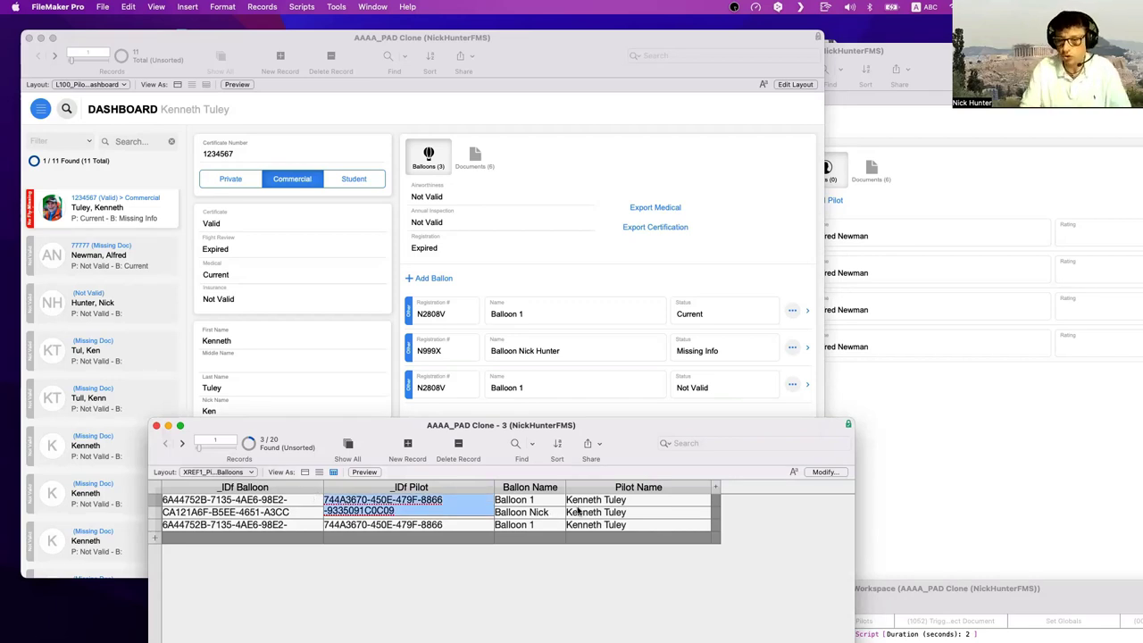
pyautogui.click(622, 501)
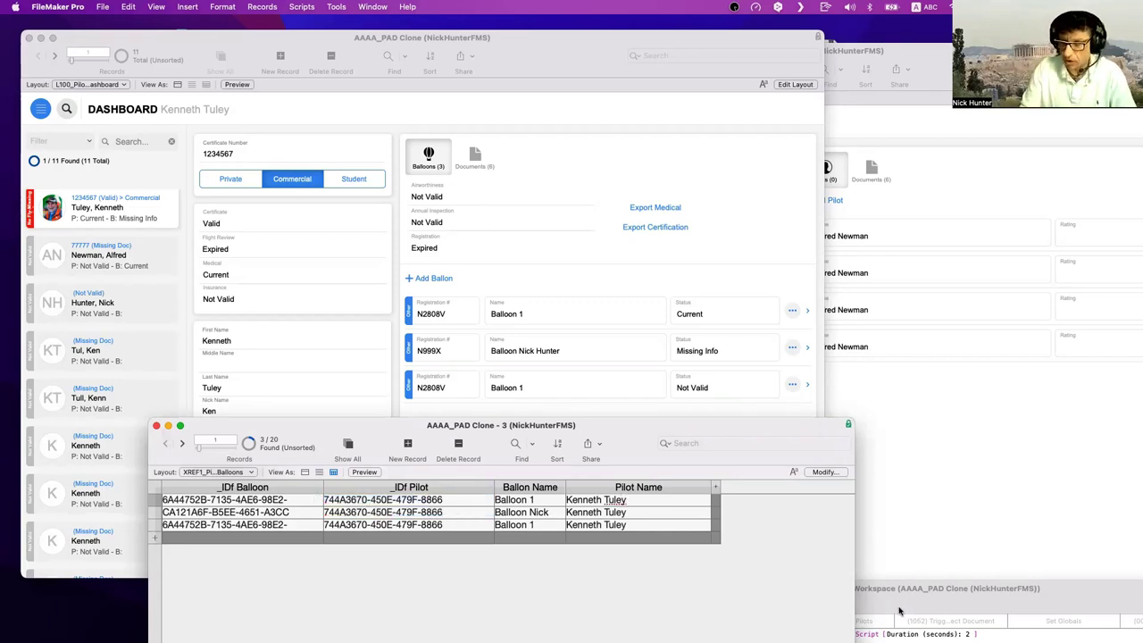
pyautogui.doubleClick(901, 604)
pyautogui.click(760, 444)
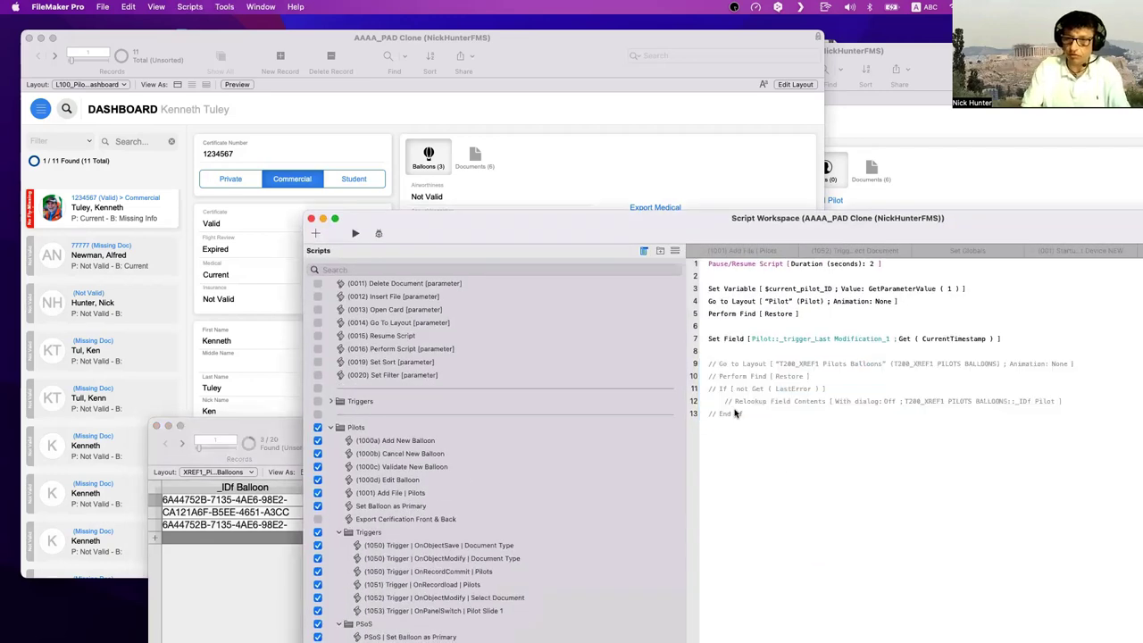
# - Re-enable script steps 9–13 (go to layout, find, relookup) with Cmd-/
pyautogui.moveTo(738, 414); pyautogui.dragTo(720, 368)
pyautogui.press('super+slash')
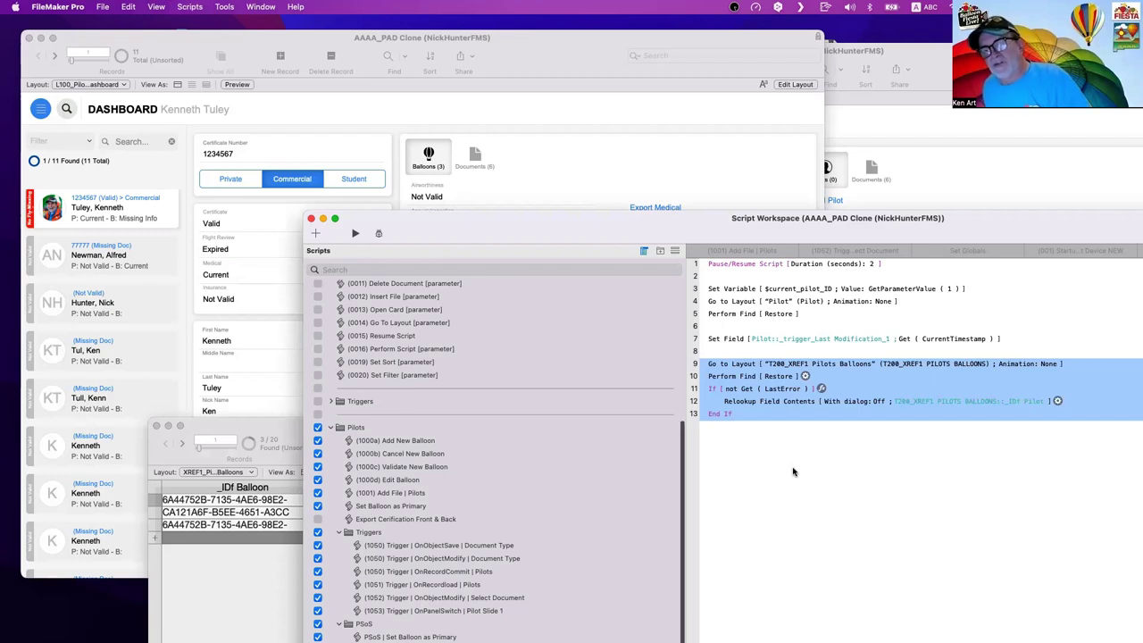
pyautogui.click(793, 471)
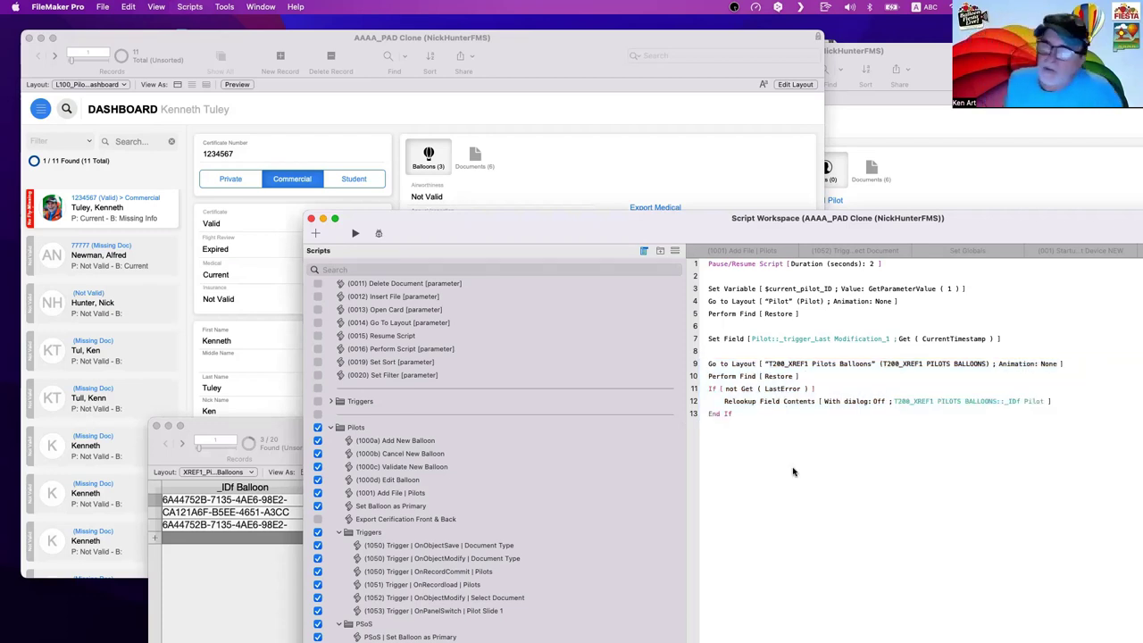
# - Compare the join table and pilot dashboard, then click into the pilot's Last Name field
pyautogui.click(205, 555)
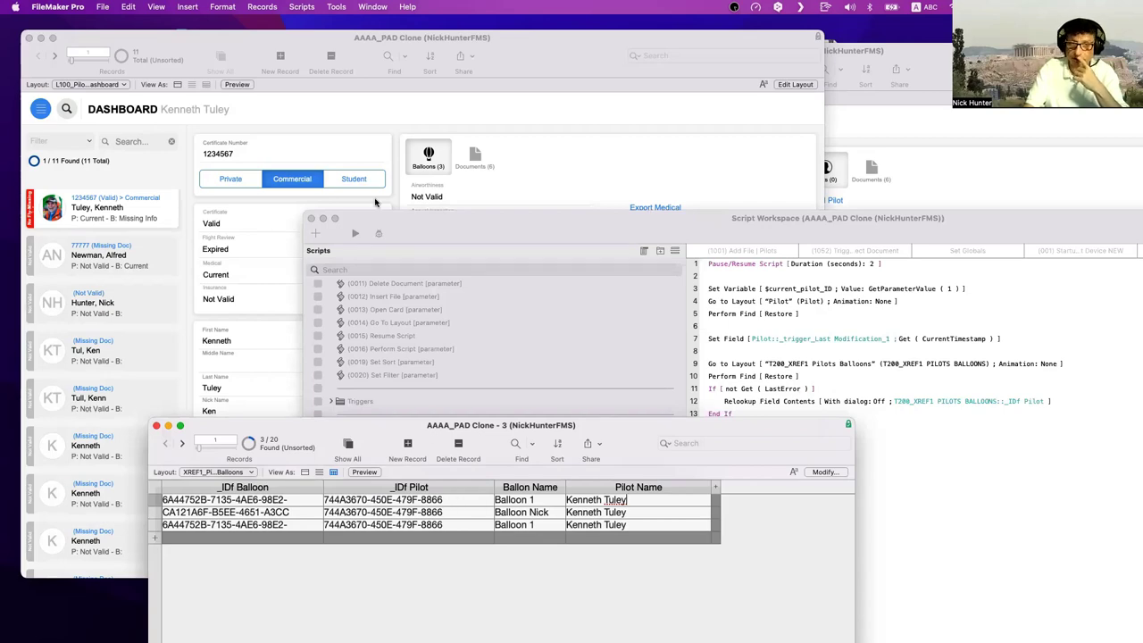
pyautogui.click(547, 111)
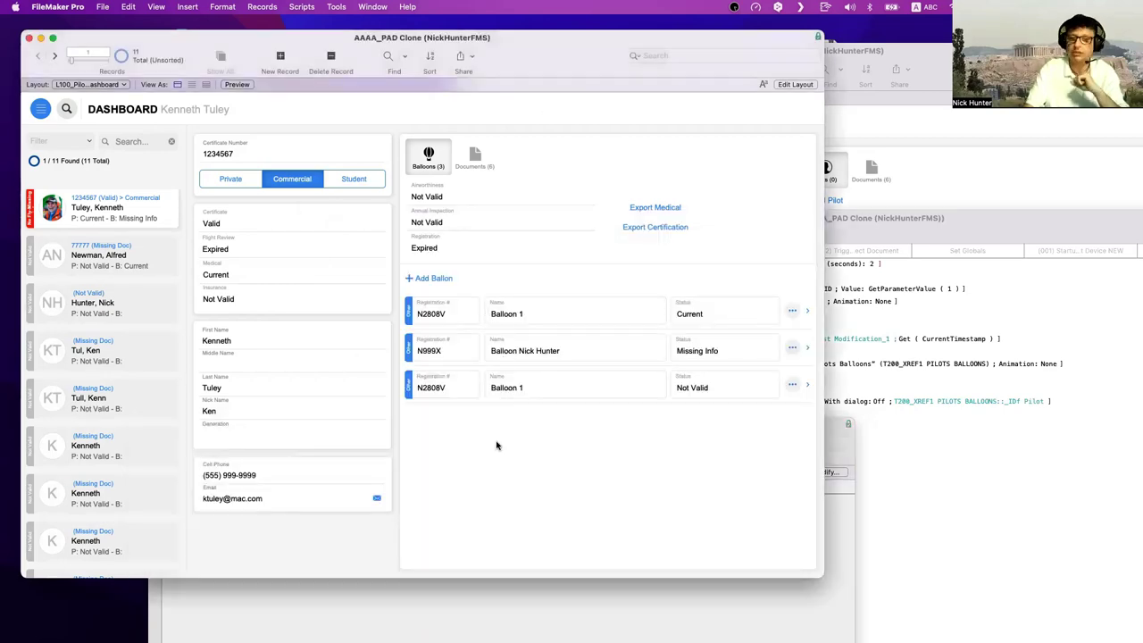
pyautogui.click(482, 623)
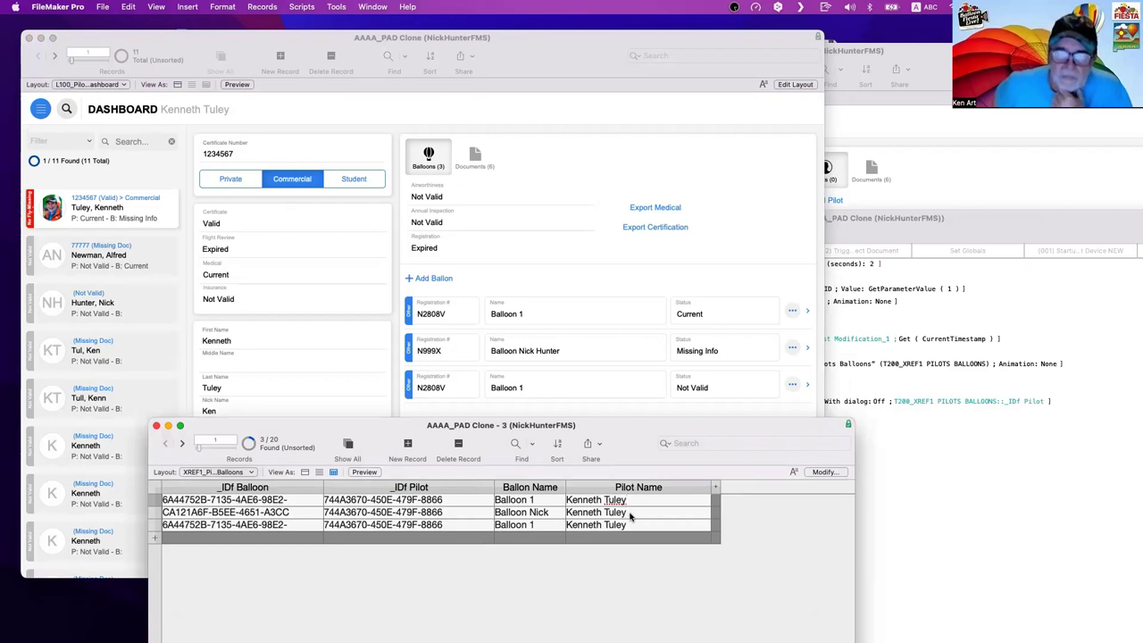
pyautogui.click(287, 338)
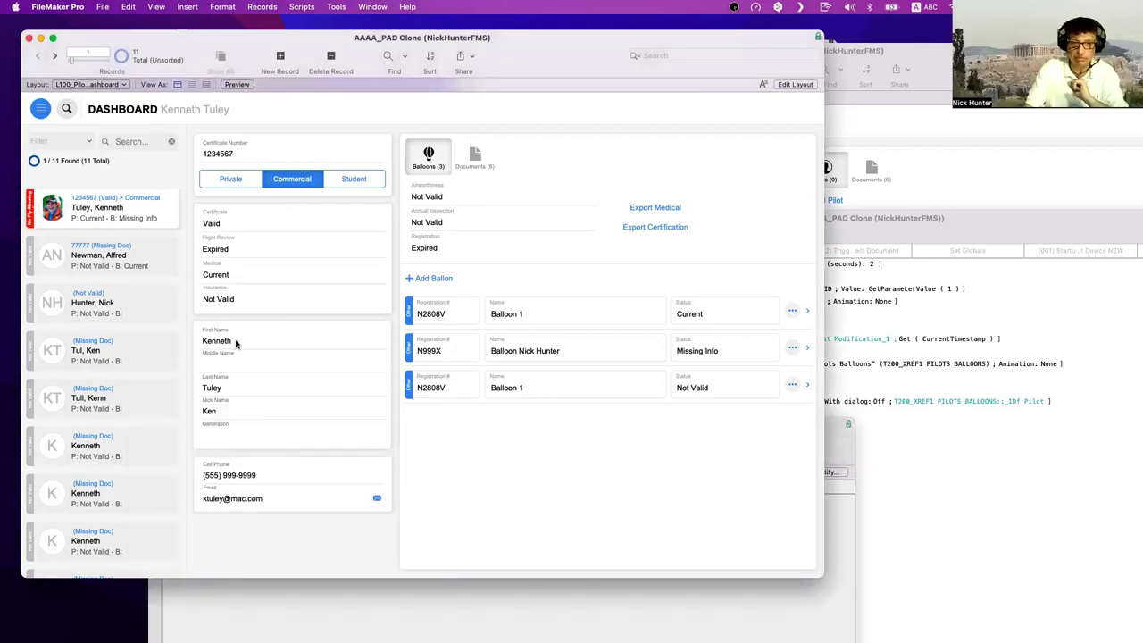
pyautogui.click(236, 387)
pyautogui.click(236, 388)
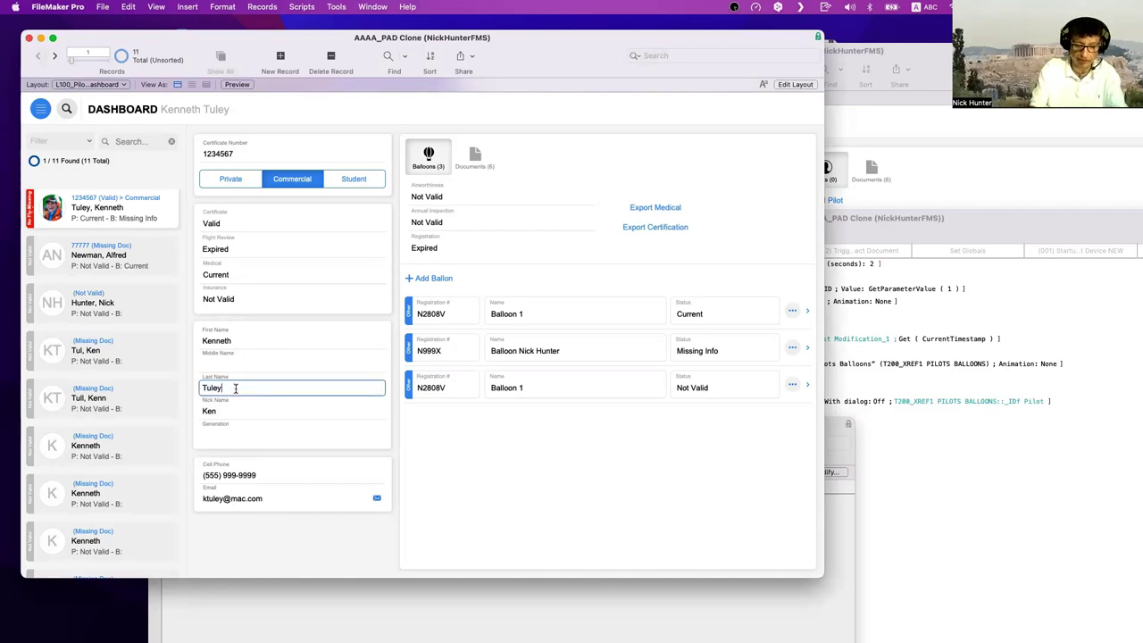
pyautogui.write('Ken')
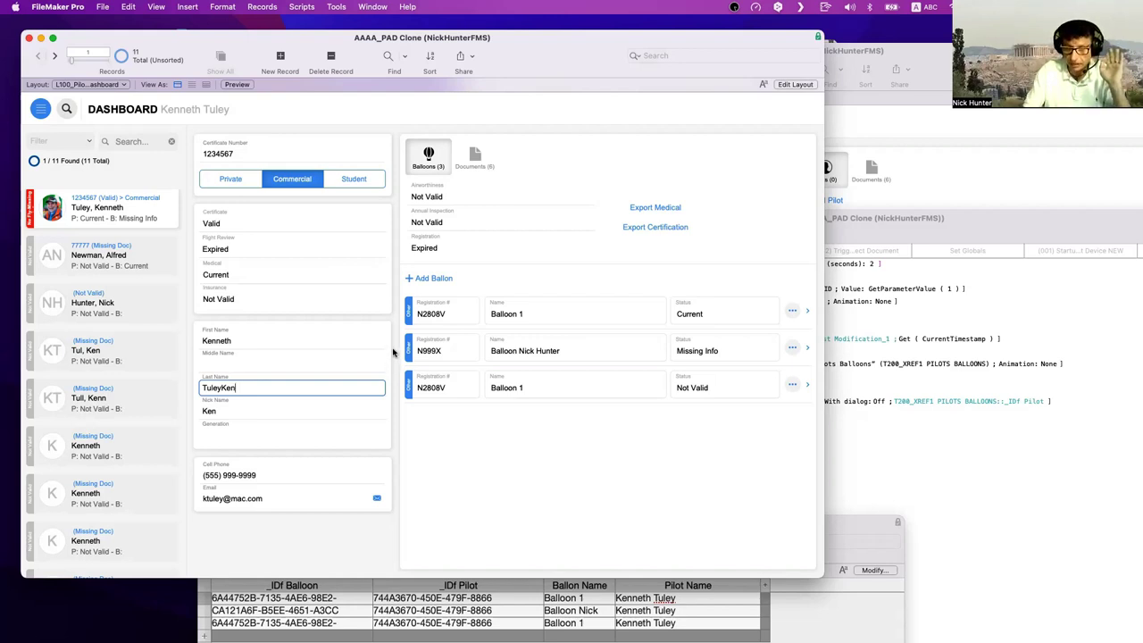
pyautogui.click(392, 353)
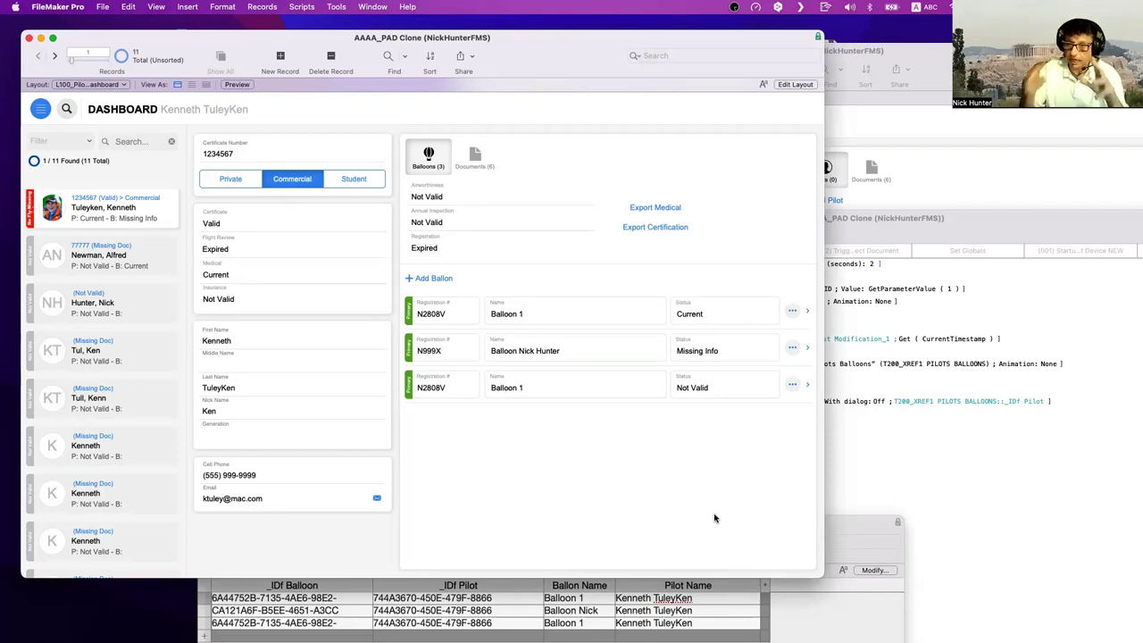
pyautogui.click(935, 449)
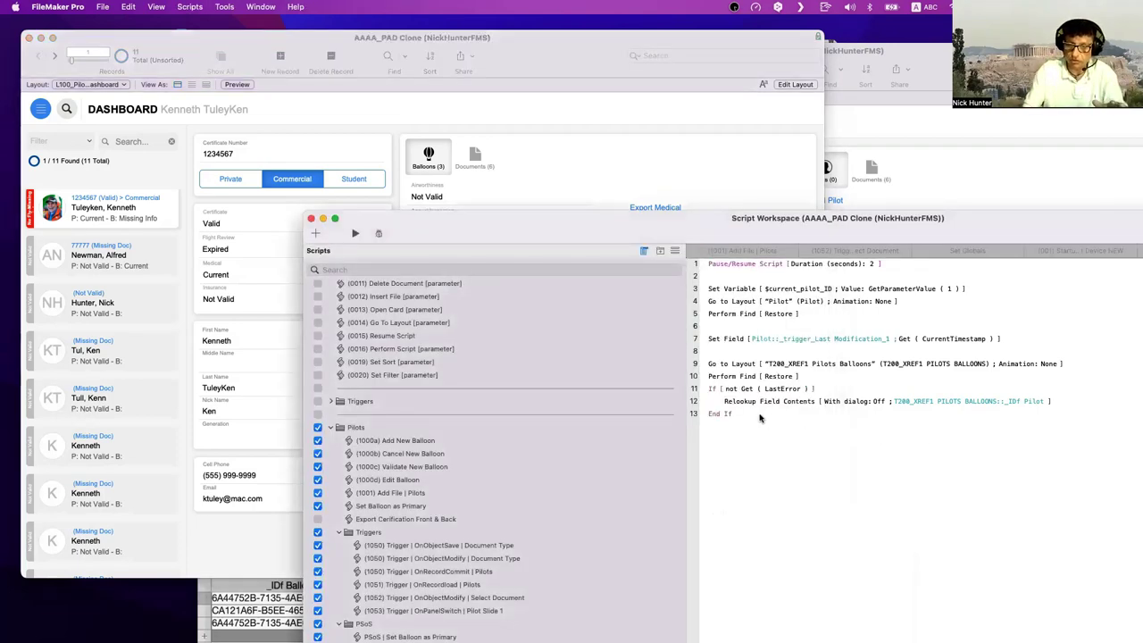
pyautogui.click(760, 418)
pyautogui.click(719, 367)
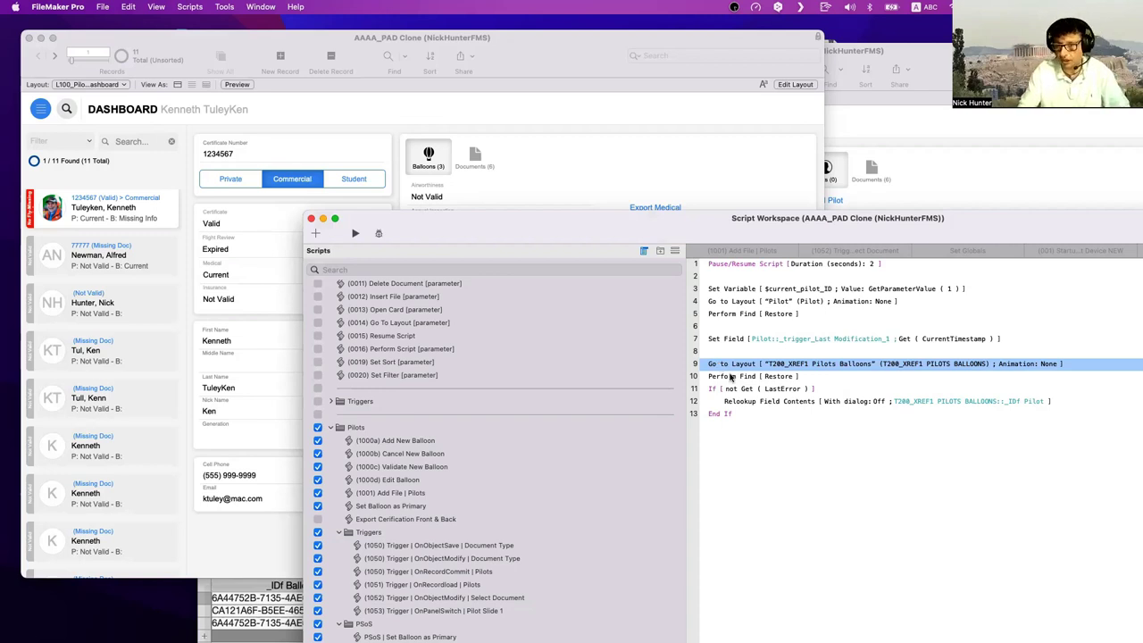
pyautogui.click(730, 377)
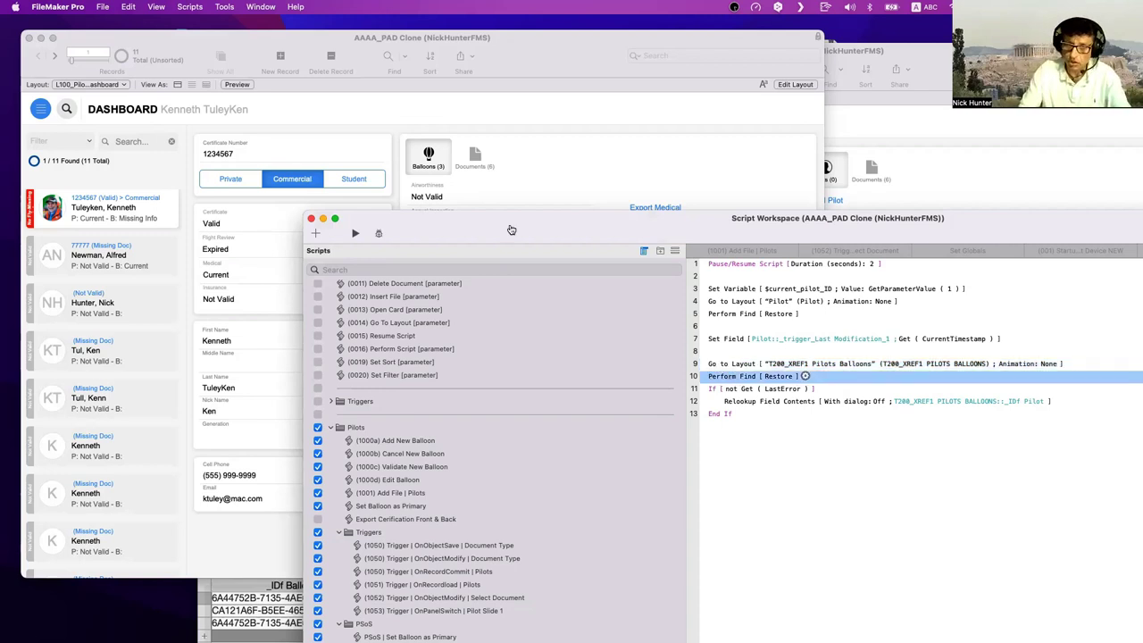
pyautogui.moveTo(511, 223); pyautogui.dragTo(761, 199)
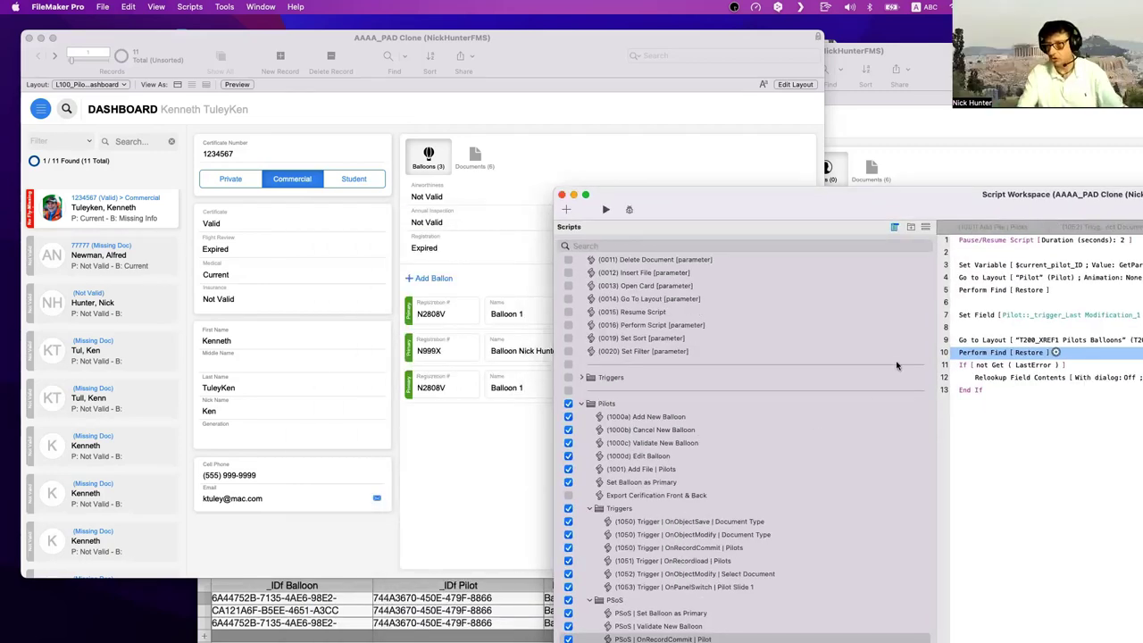
pyautogui.click(977, 342)
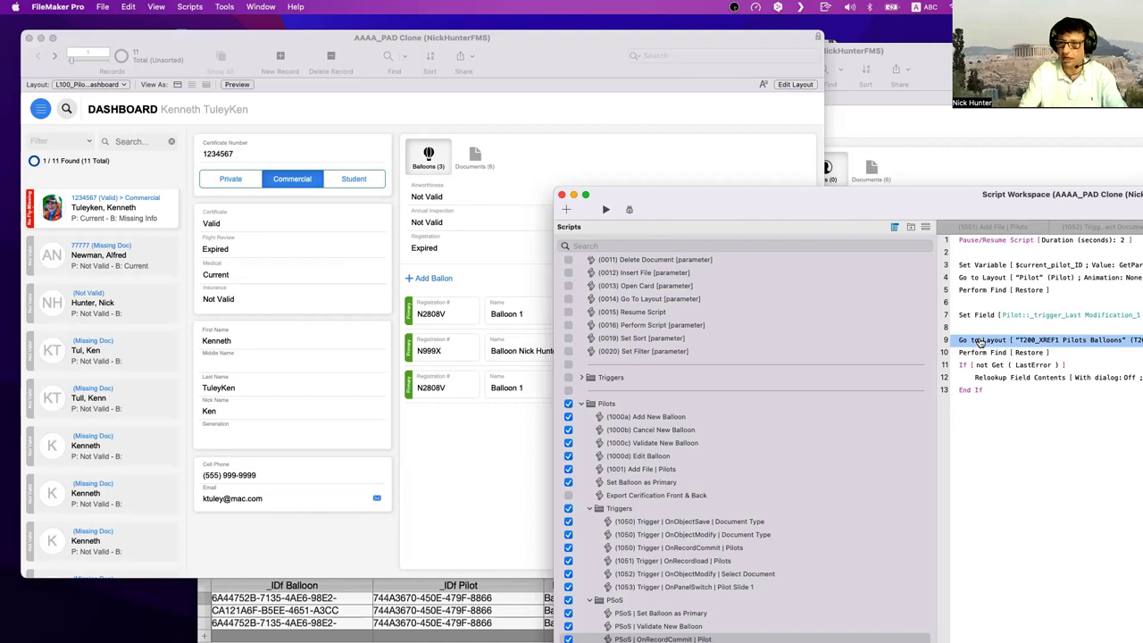
pyautogui.click(979, 378)
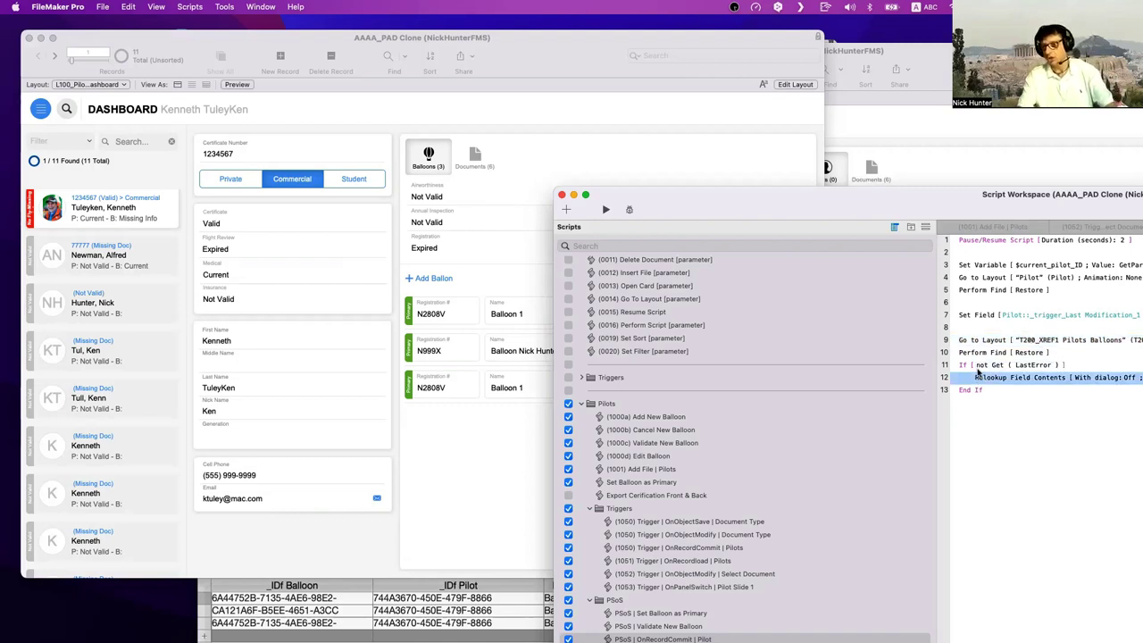
pyautogui.click(975, 342)
pyautogui.keyDown('shift'); pyautogui.click(981, 353); pyautogui.keyUp('shift')
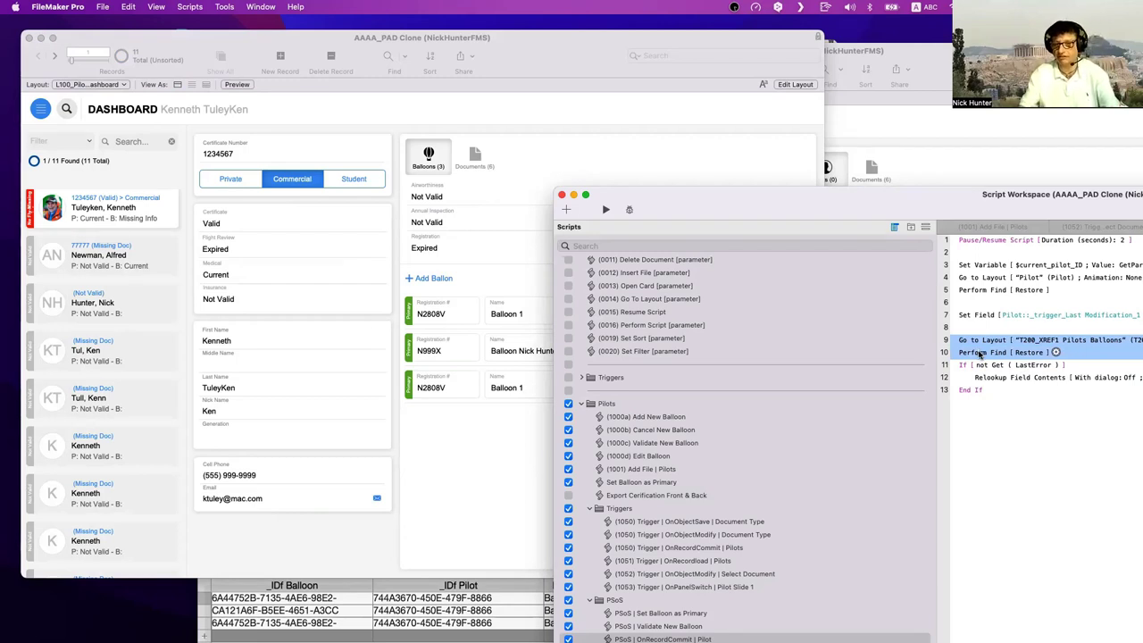
pyautogui.click(973, 365)
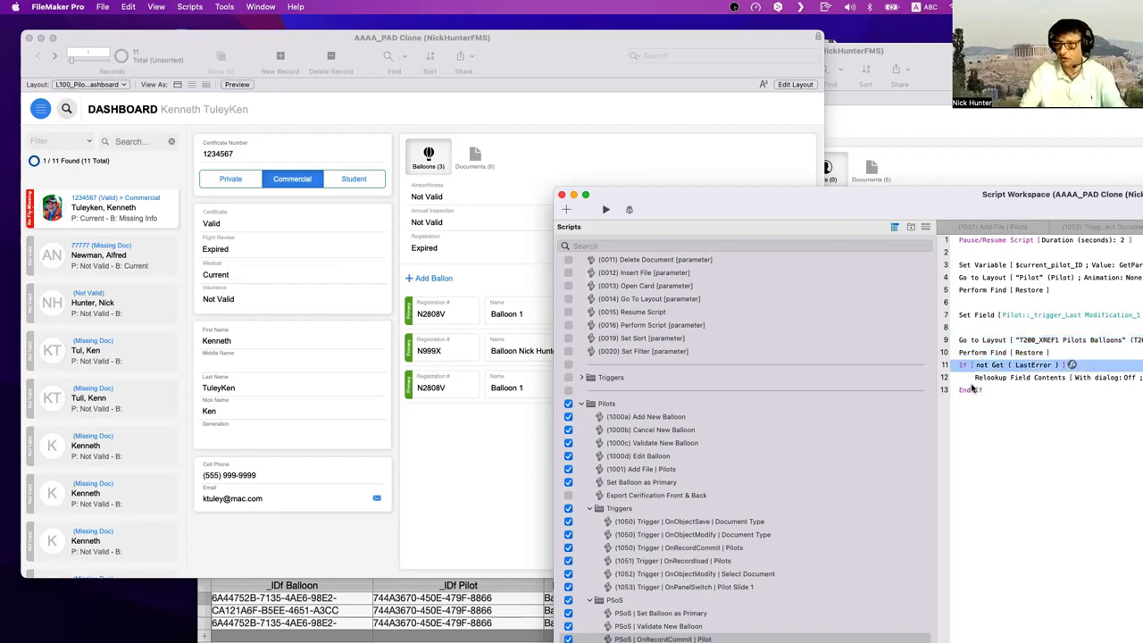
pyautogui.keyDown('shift'); pyautogui.click(974, 391); pyautogui.keyUp('shift')
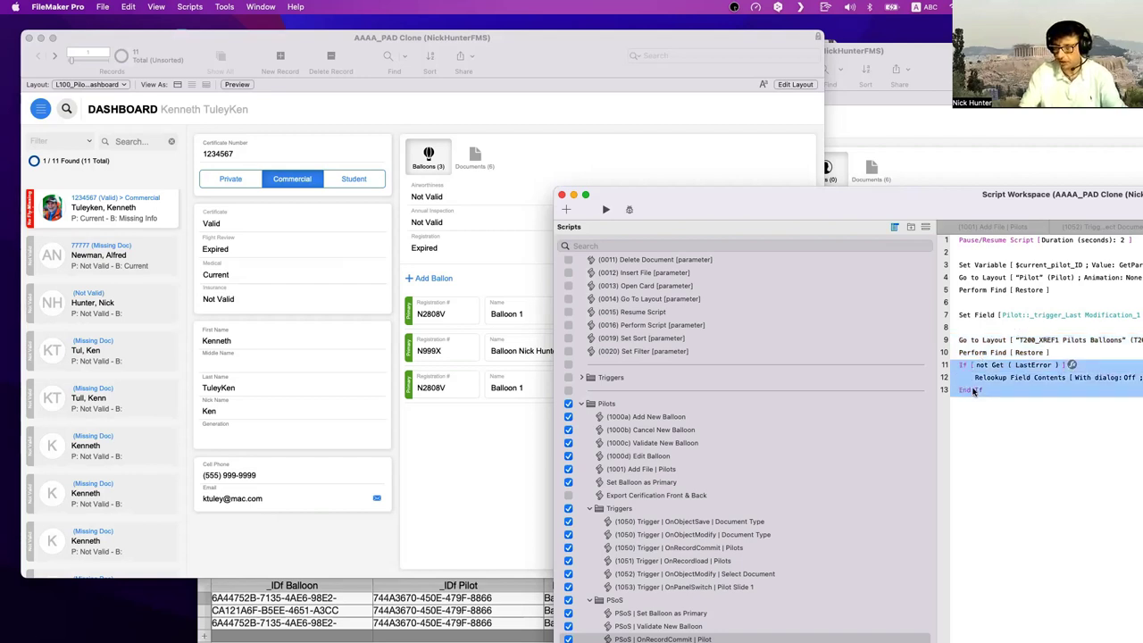
pyautogui.click(979, 461)
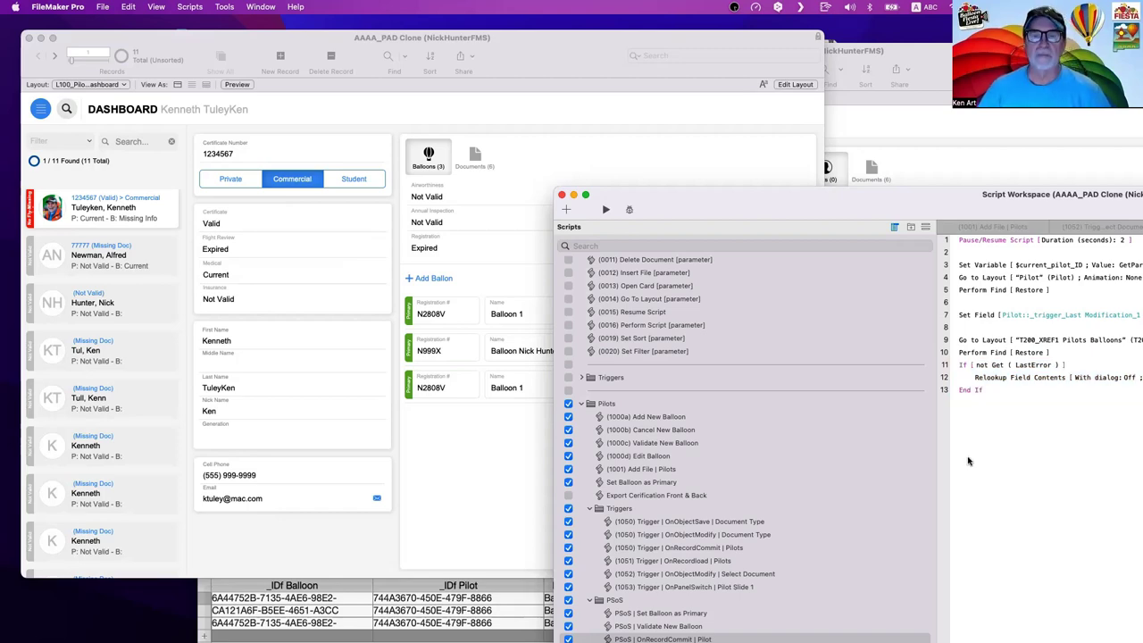
# - Change Balloon 1's name to 'Balloon 1000' in the balloon window
pyautogui.click(896, 137)
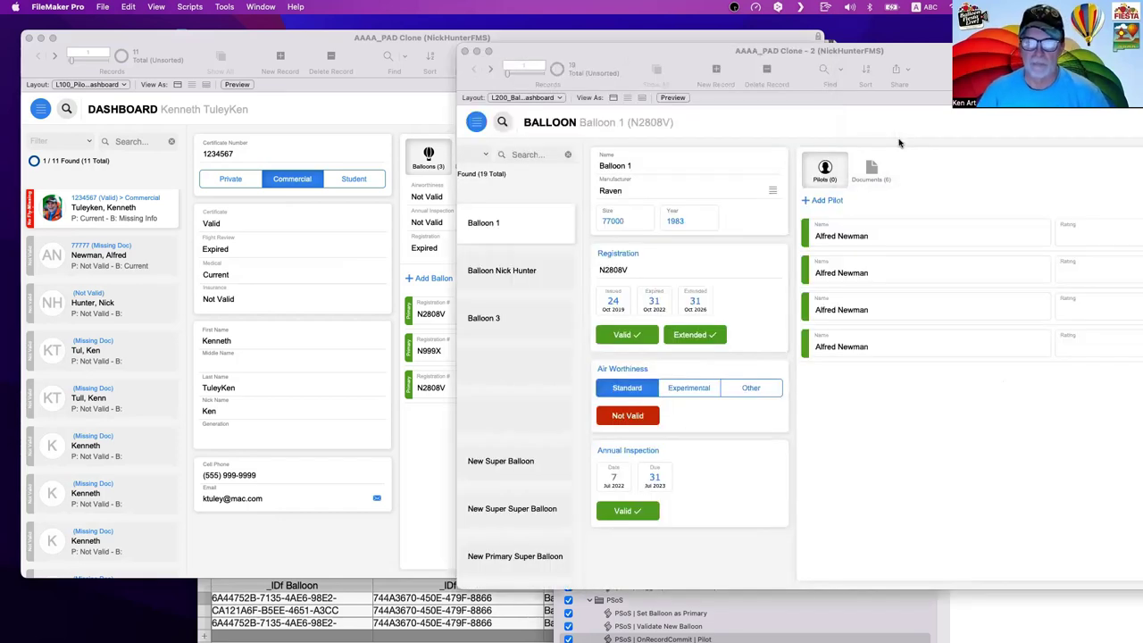
pyautogui.click(637, 167)
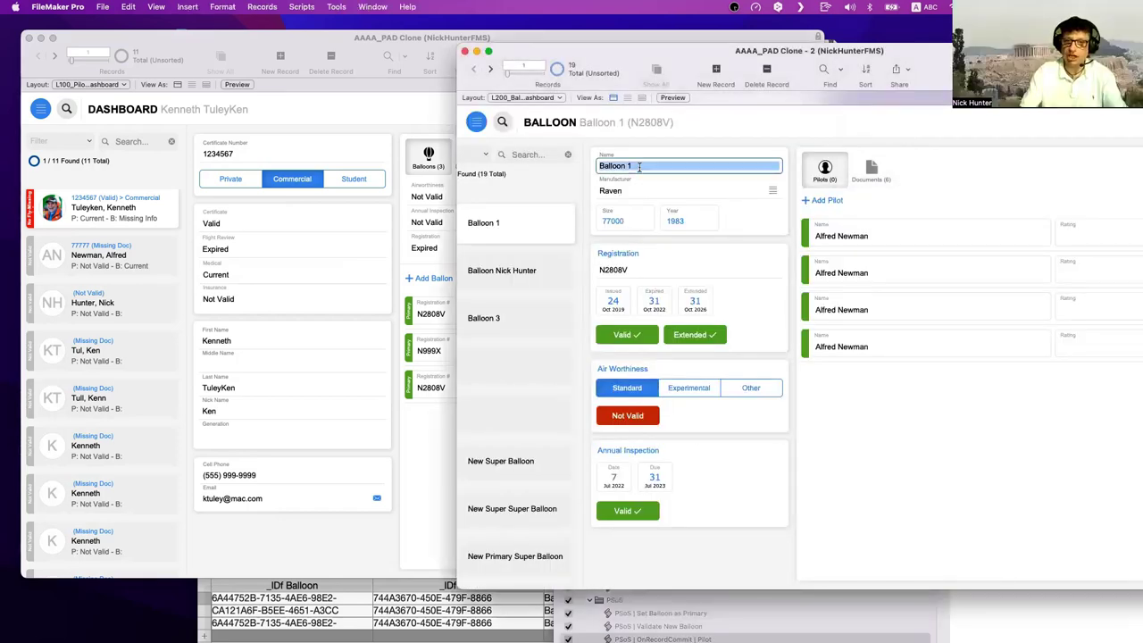
pyautogui.click(639, 167)
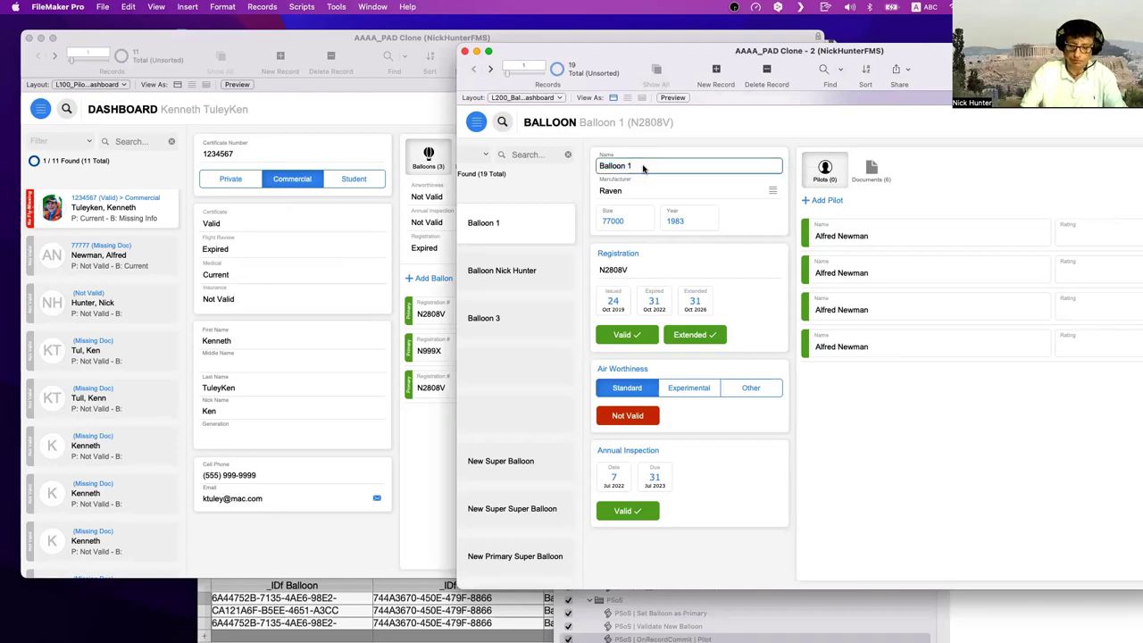
pyautogui.write('000')
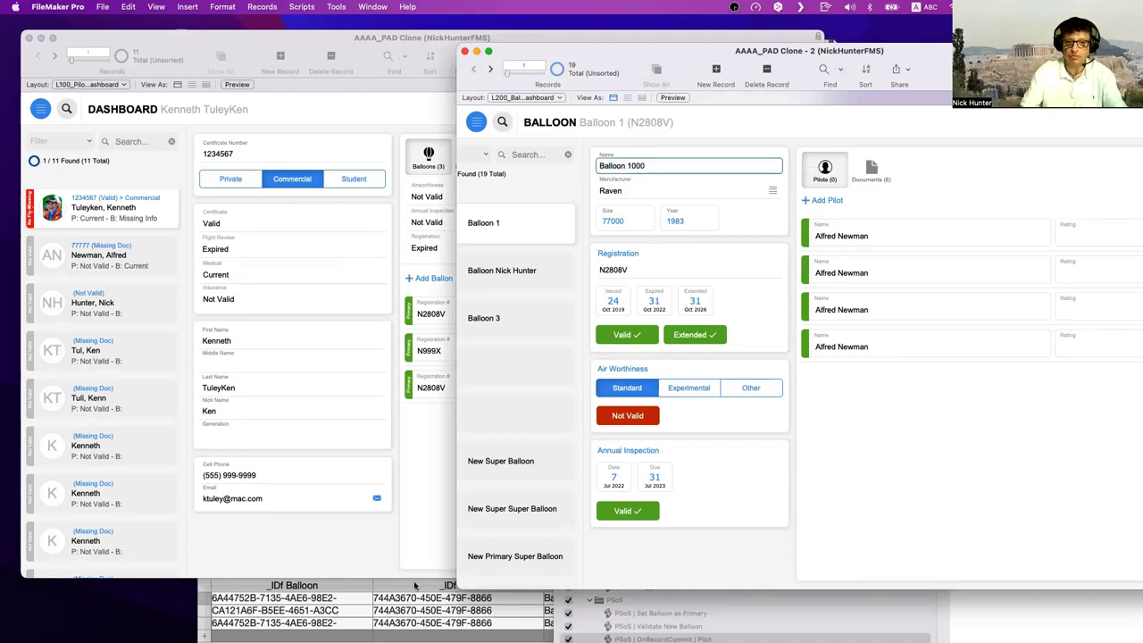
# - In the join table, find all records matching the first row's balloon ID
pyautogui.click(391, 623)
pyautogui.moveTo(388, 489); pyautogui.dragTo(328, 264)
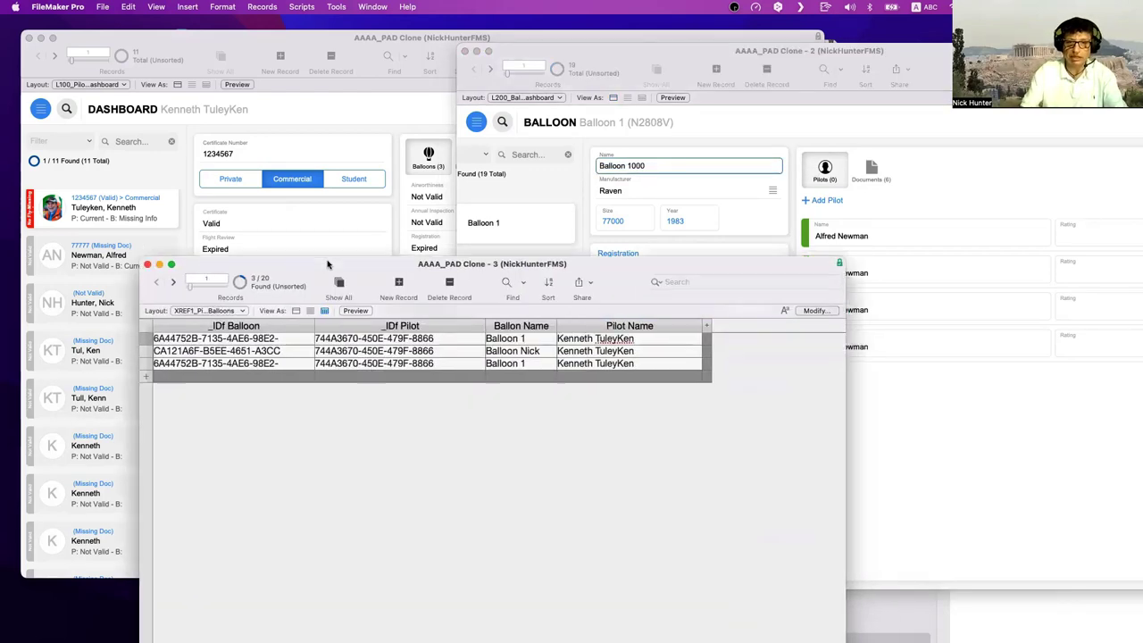
pyautogui.rightClick(284, 340)
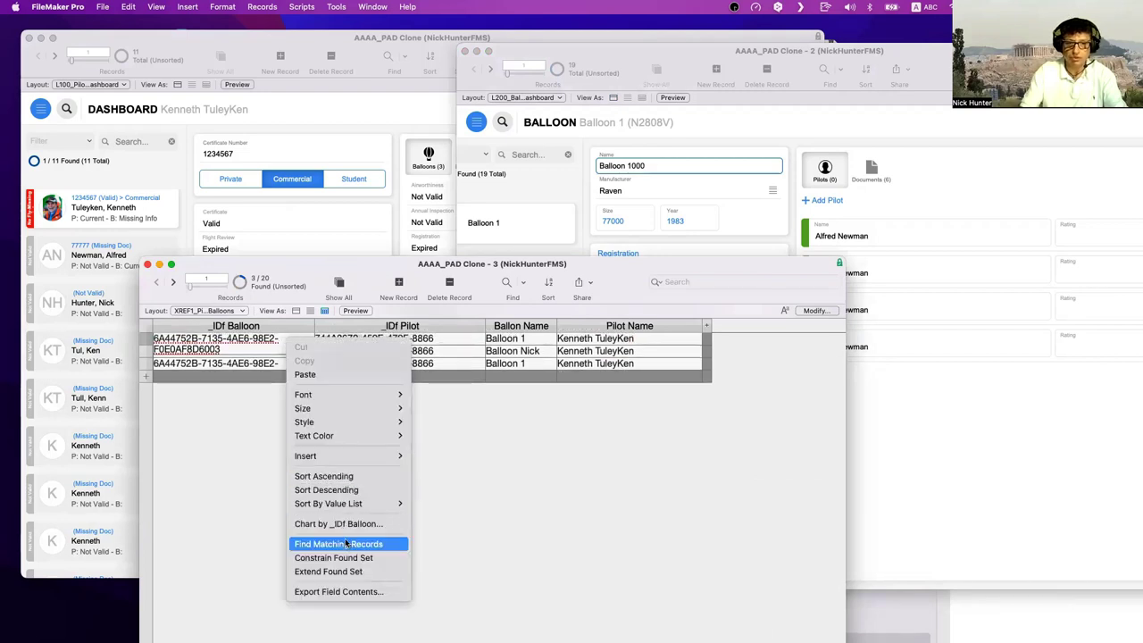
pyautogui.click(346, 544)
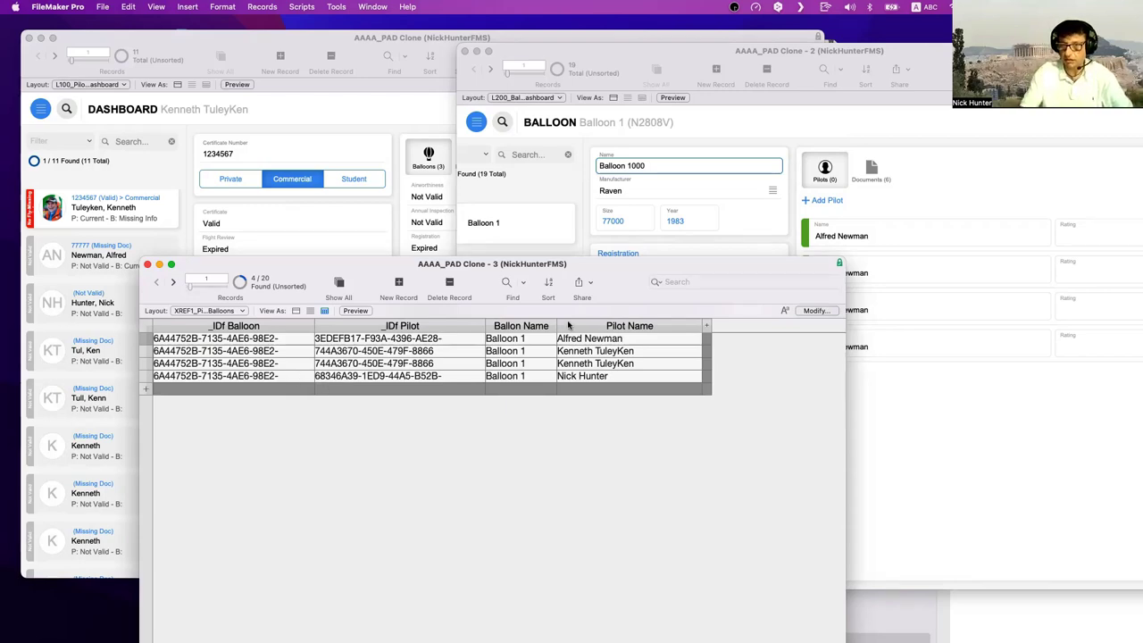
# - Commit the Balloon 1000 name and check the first join row's balloon ID
pyautogui.click(840, 52)
pyautogui.moveTo(840, 52)
pyautogui.mouseDown()
pyautogui.moveTo(926, 67)
pyautogui.moveTo(1092, 67)
pyautogui.mouseUp()
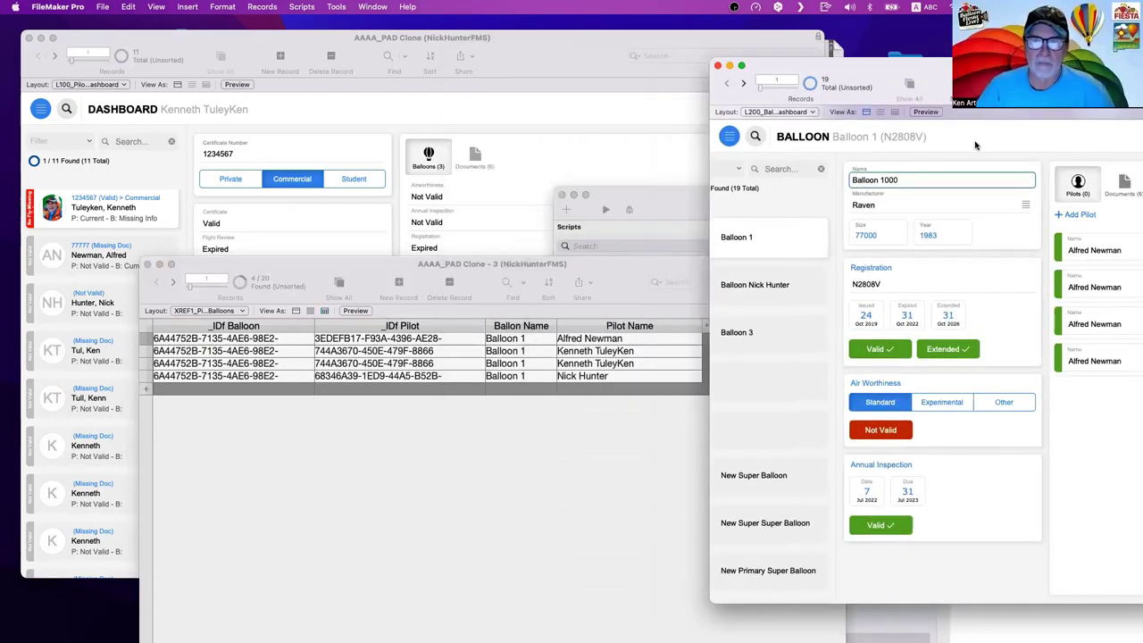
pyautogui.click(981, 148)
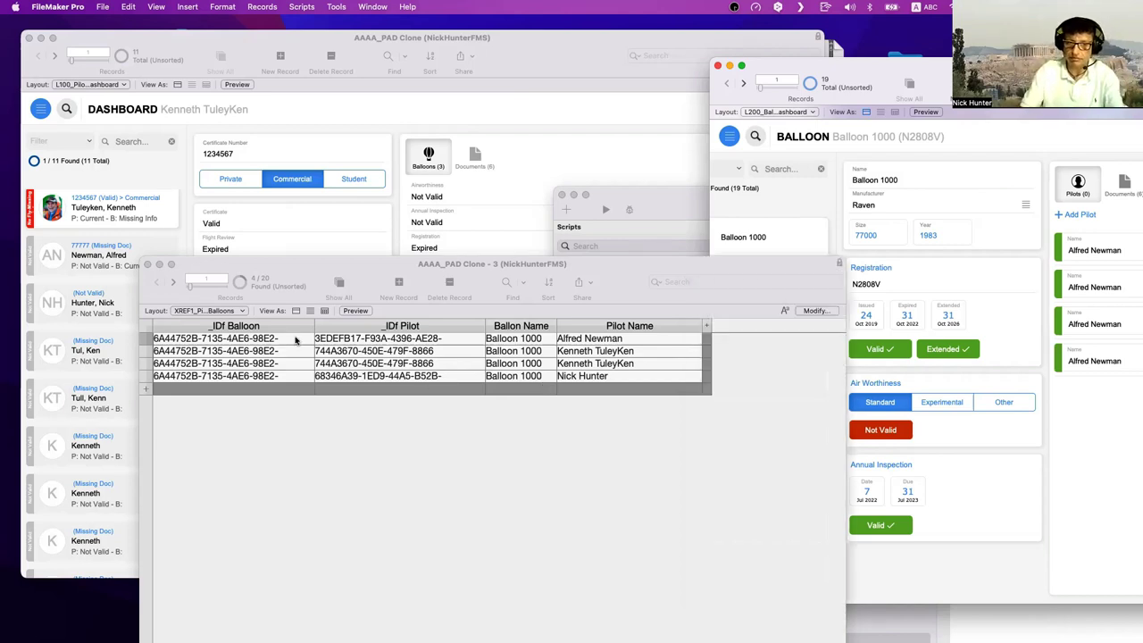
pyautogui.click(285, 339)
pyautogui.click(295, 338)
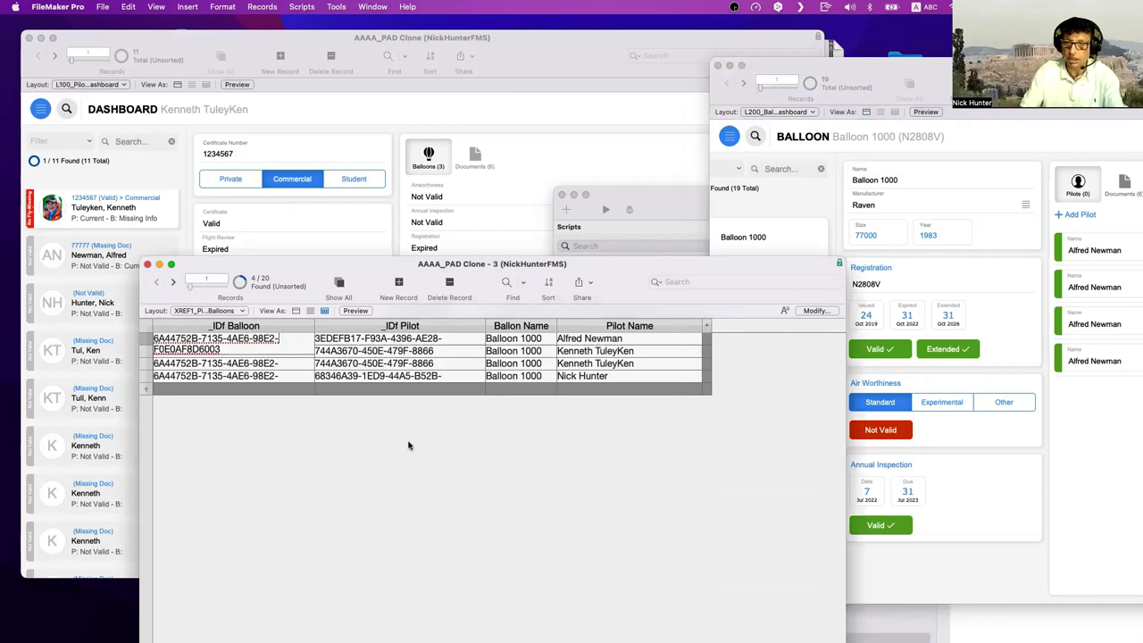
pyautogui.click(444, 473)
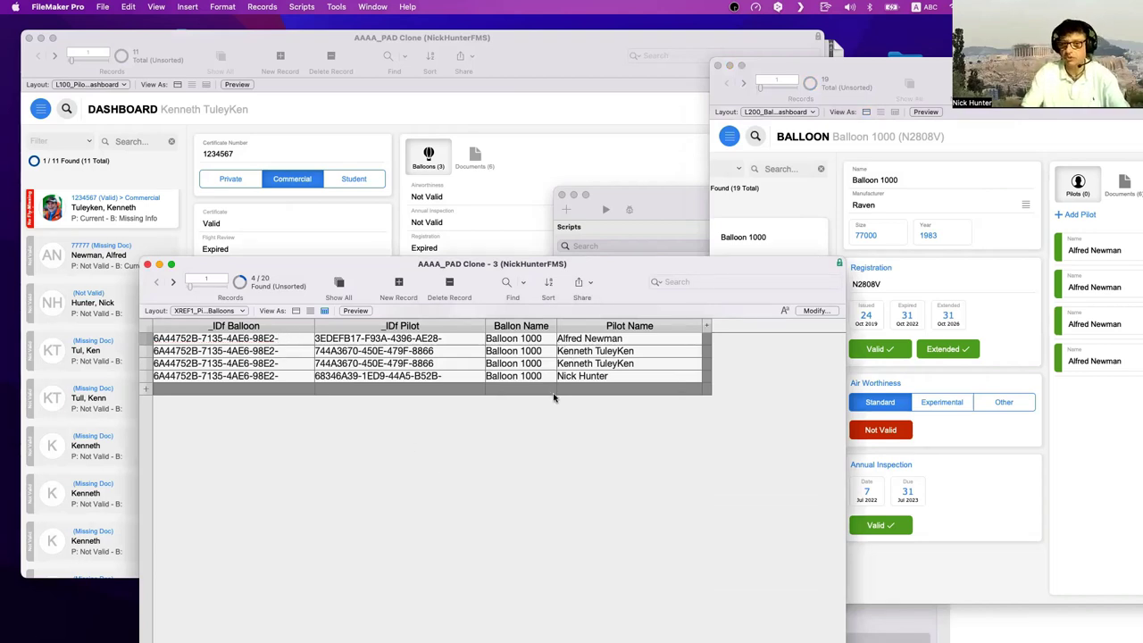
pyautogui.click(488, 205)
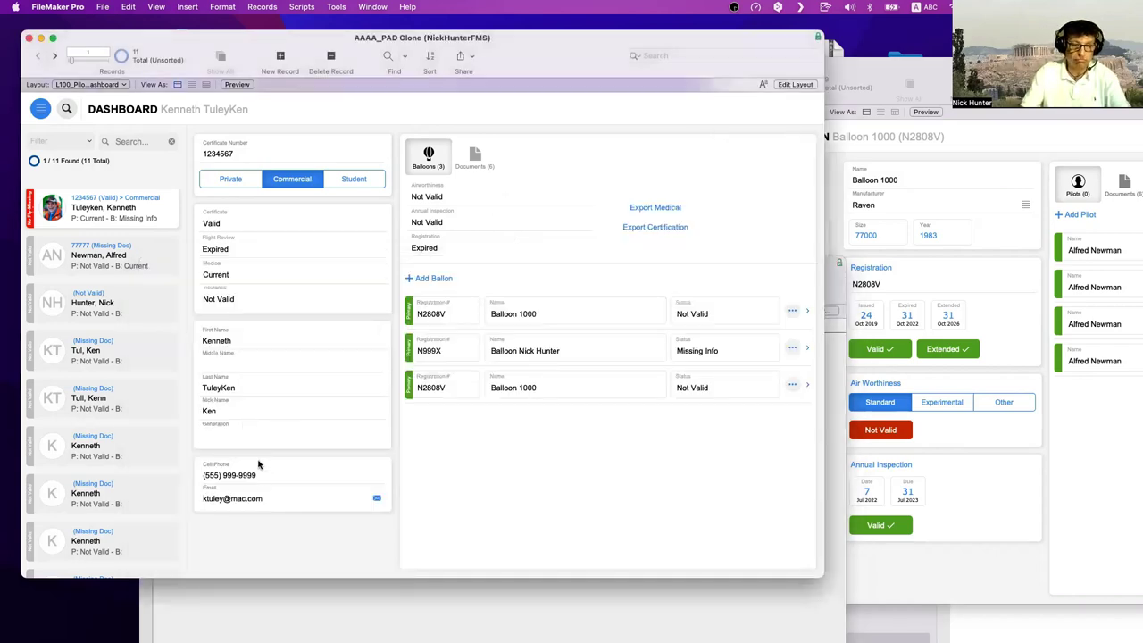
# - Remove the appended 'Ken' from the pilot's last name and commit the record
pyautogui.click(242, 389)
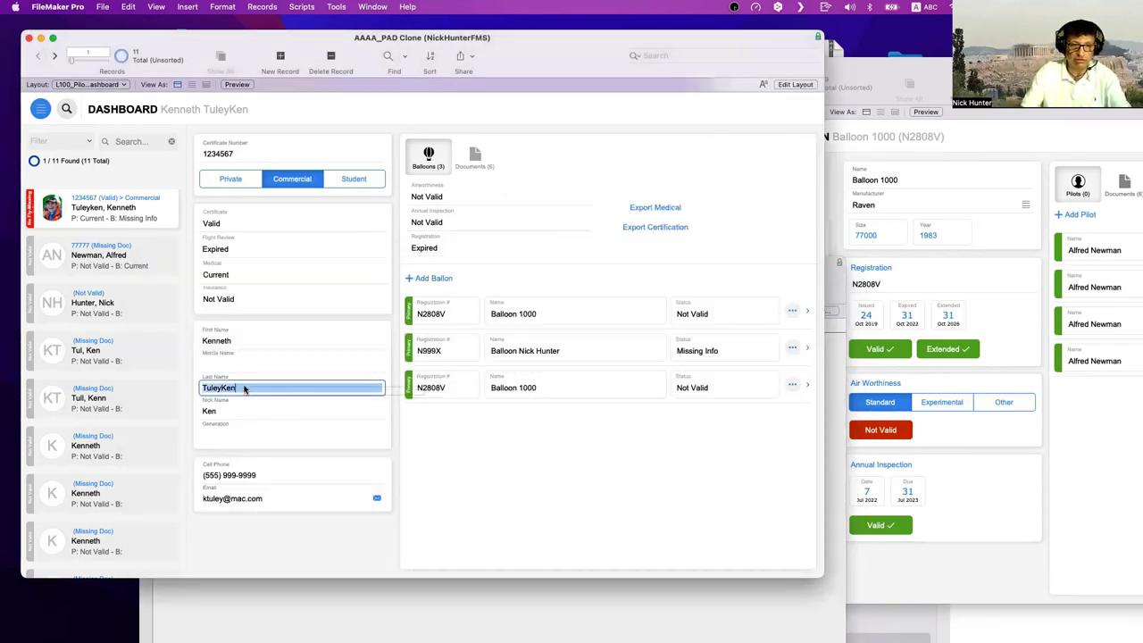
pyautogui.click(801, 618)
pyautogui.moveTo(614, 280); pyautogui.dragTo(561, 533)
pyautogui.click(362, 416)
pyautogui.click(305, 387)
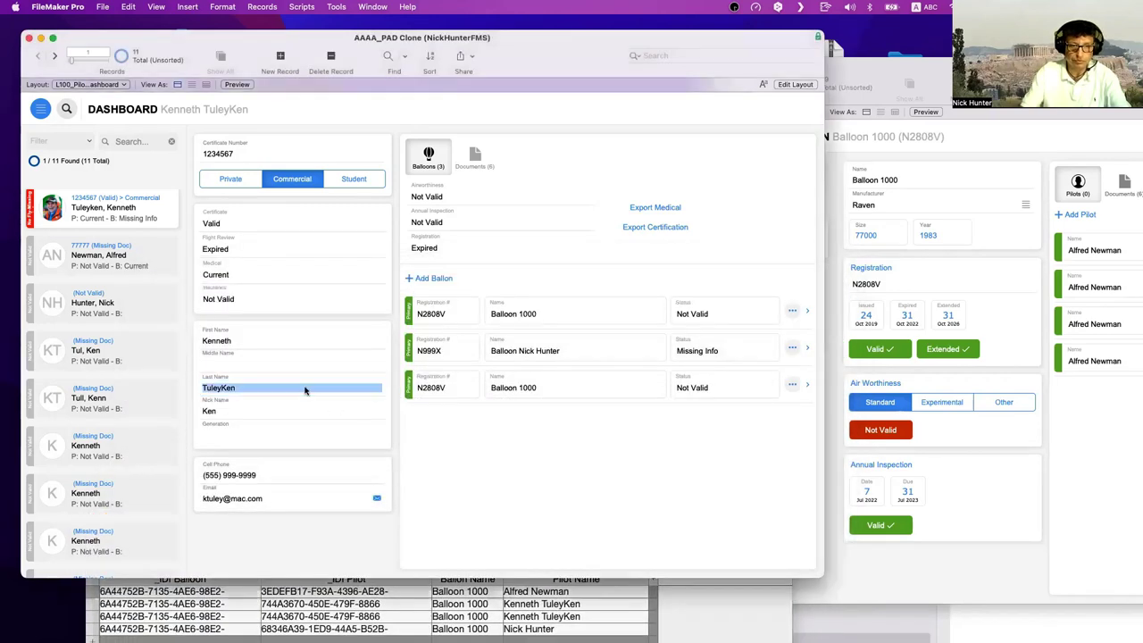
pyautogui.press('BackSpace')
pyautogui.press('BackSpace')
pyautogui.press('BackSpace')
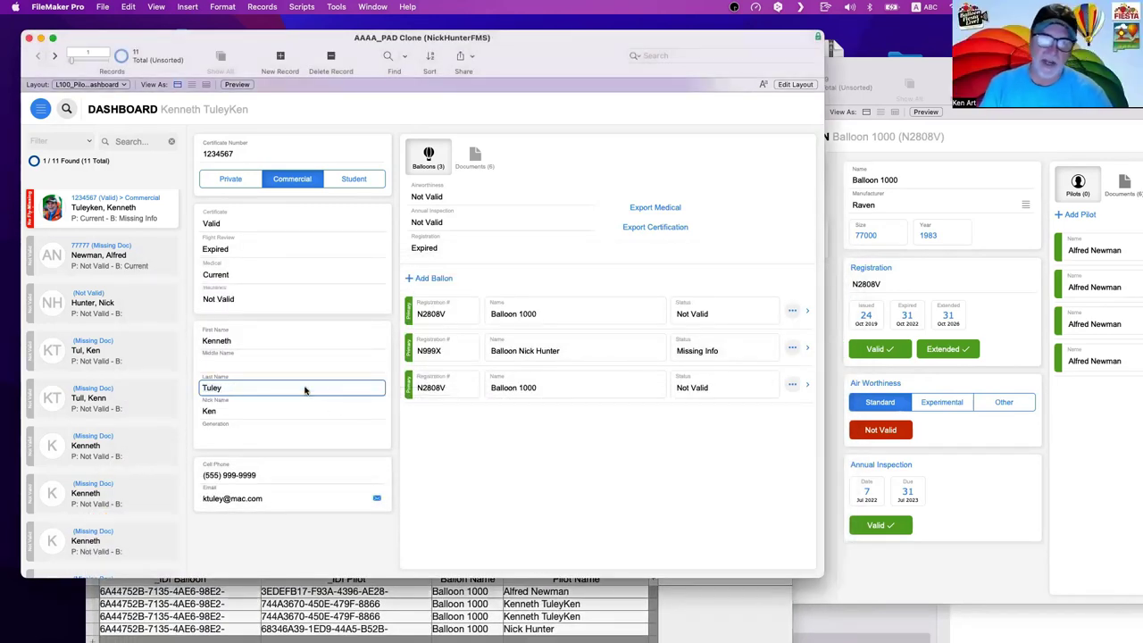
pyautogui.click(451, 126)
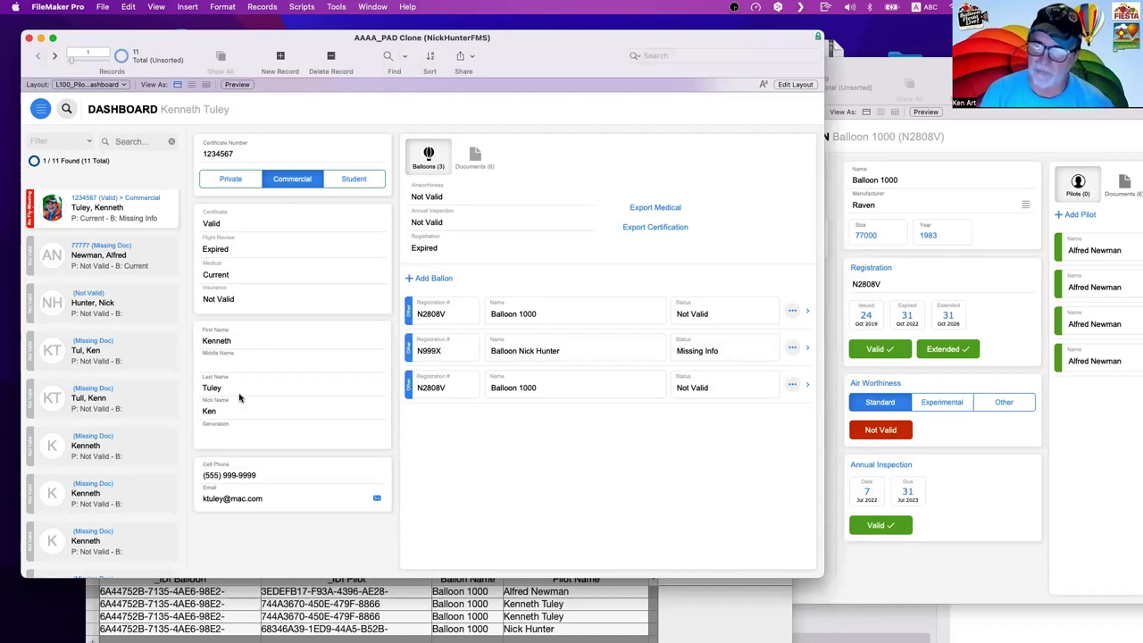
# - Reselect the last name, compare with the join table, then leave the field
pyautogui.click(239, 396)
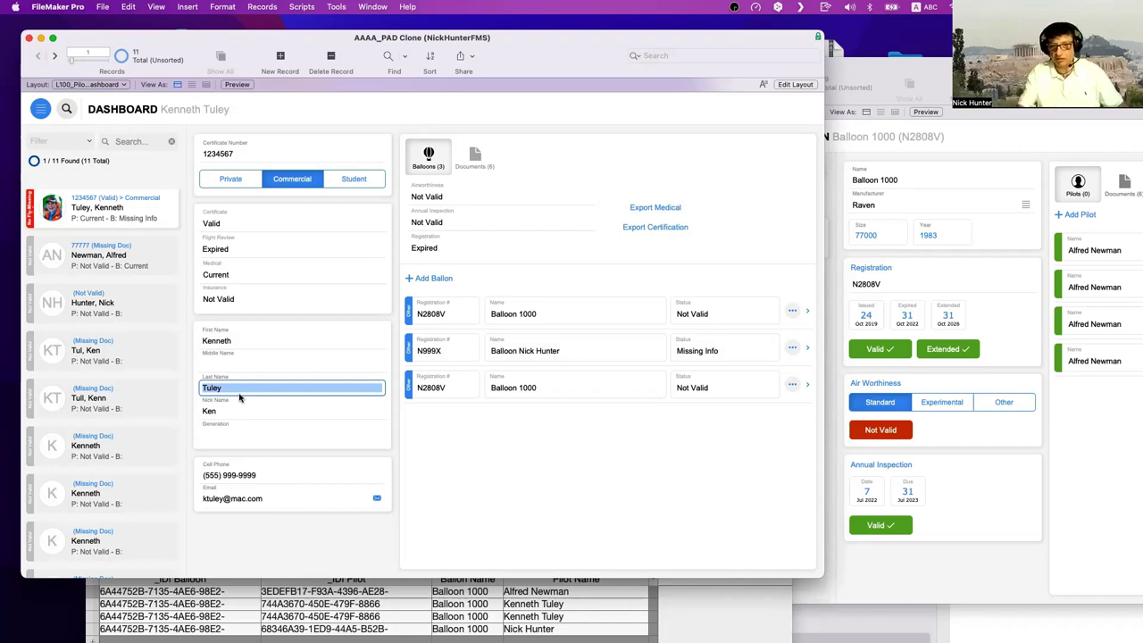
pyautogui.click(707, 597)
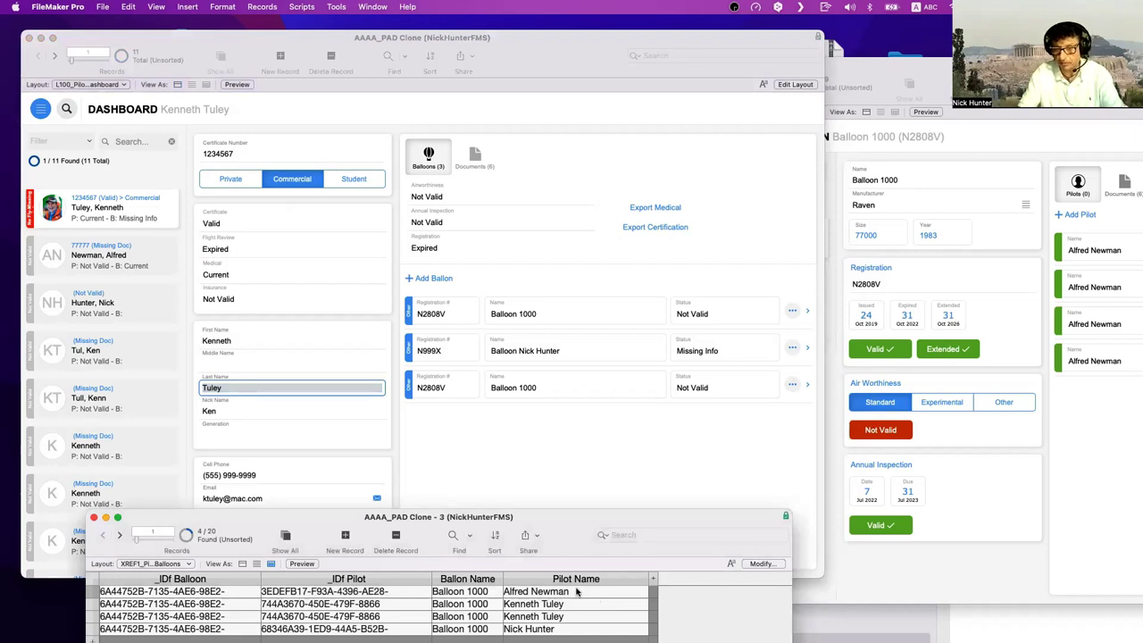
pyautogui.click(388, 316)
pyautogui.click(387, 318)
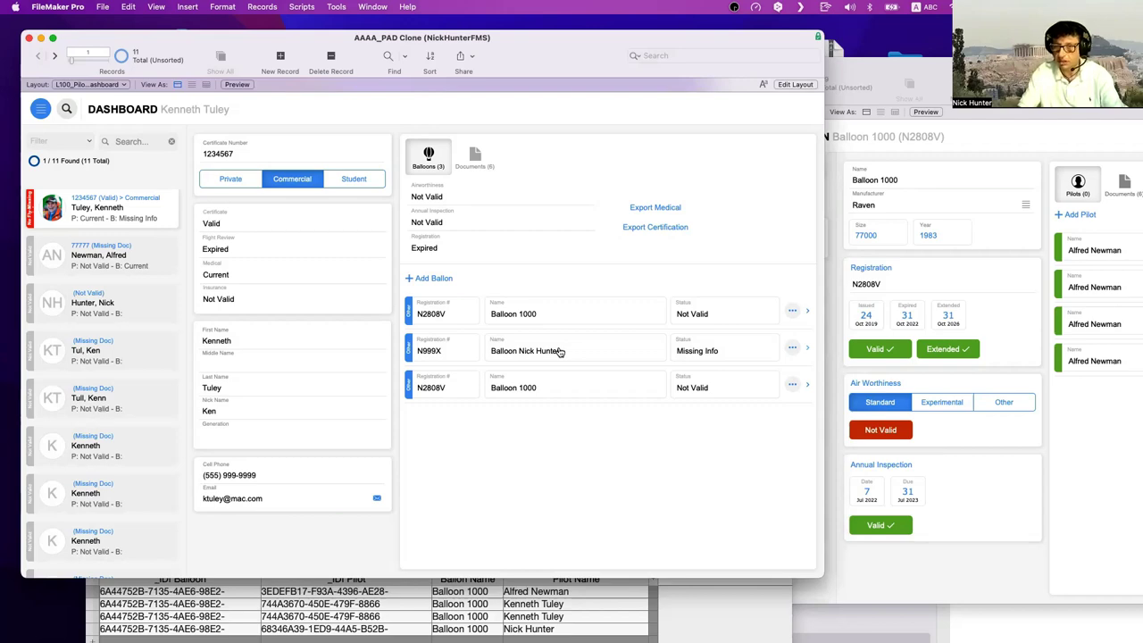
# - In Layout mode, inspect the portal's ::Ballon Name field source, then return to Browse mode
pyautogui.press('super+l')
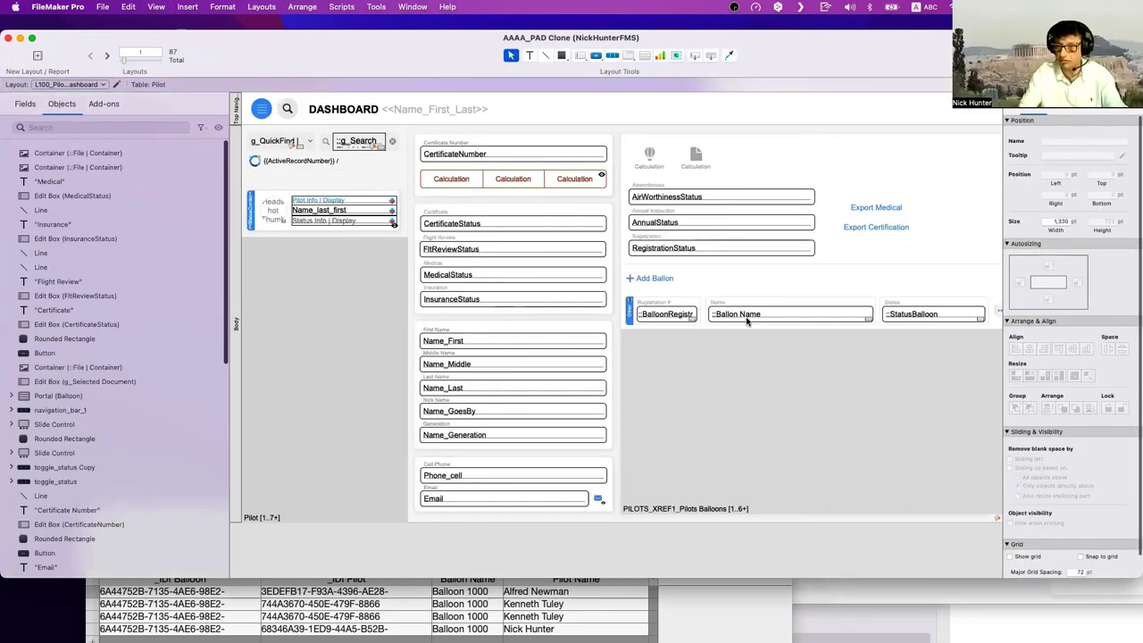
pyautogui.click(747, 316)
pyautogui.click(1123, 113)
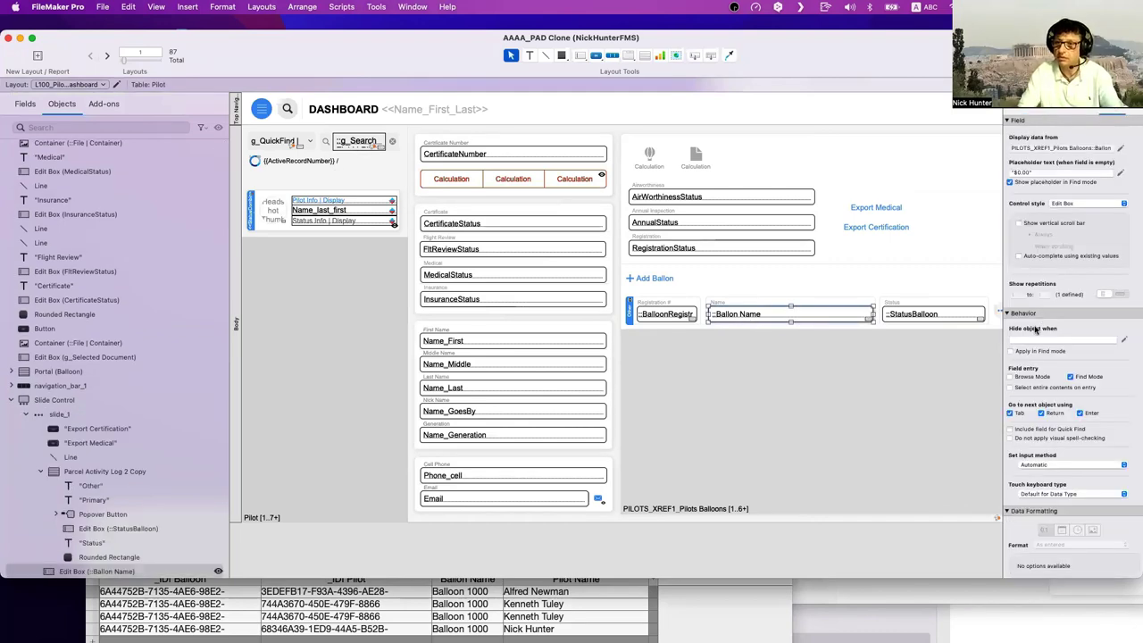
pyautogui.press('super+b')
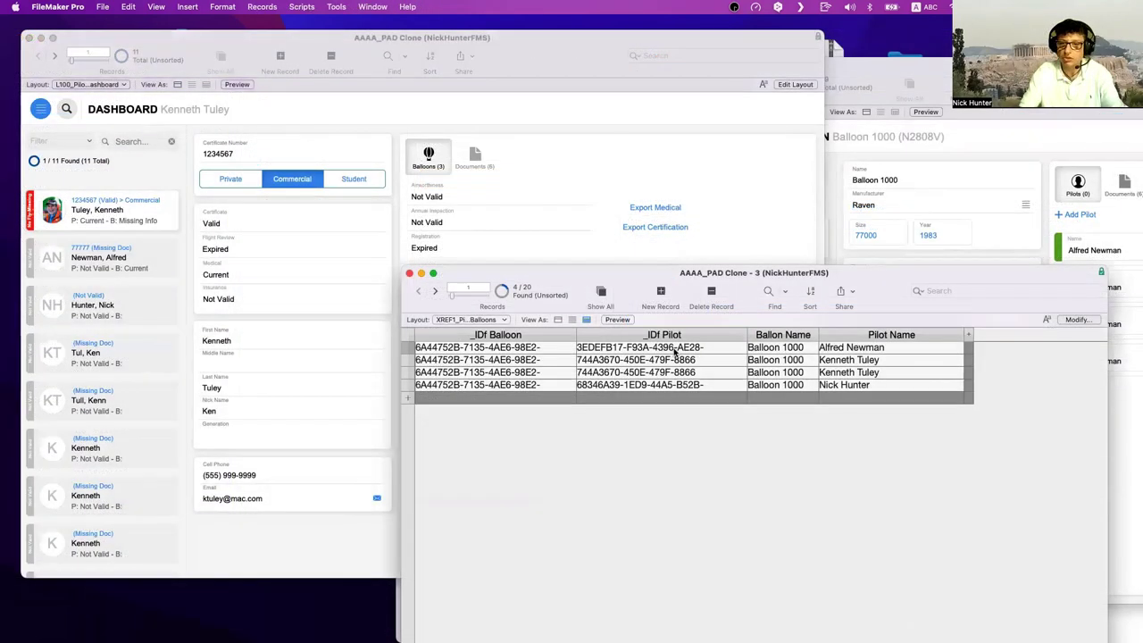
pyautogui.rightClick(675, 372)
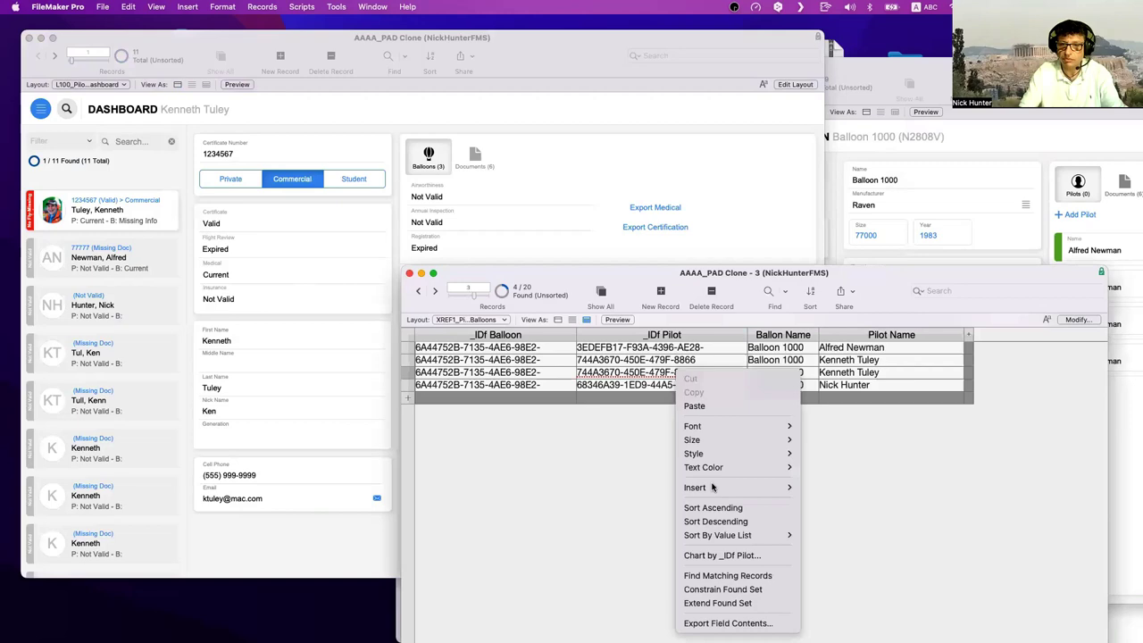
pyautogui.click(729, 578)
pyautogui.moveTo(568, 277); pyautogui.dragTo(316, 535)
pyautogui.click(588, 458)
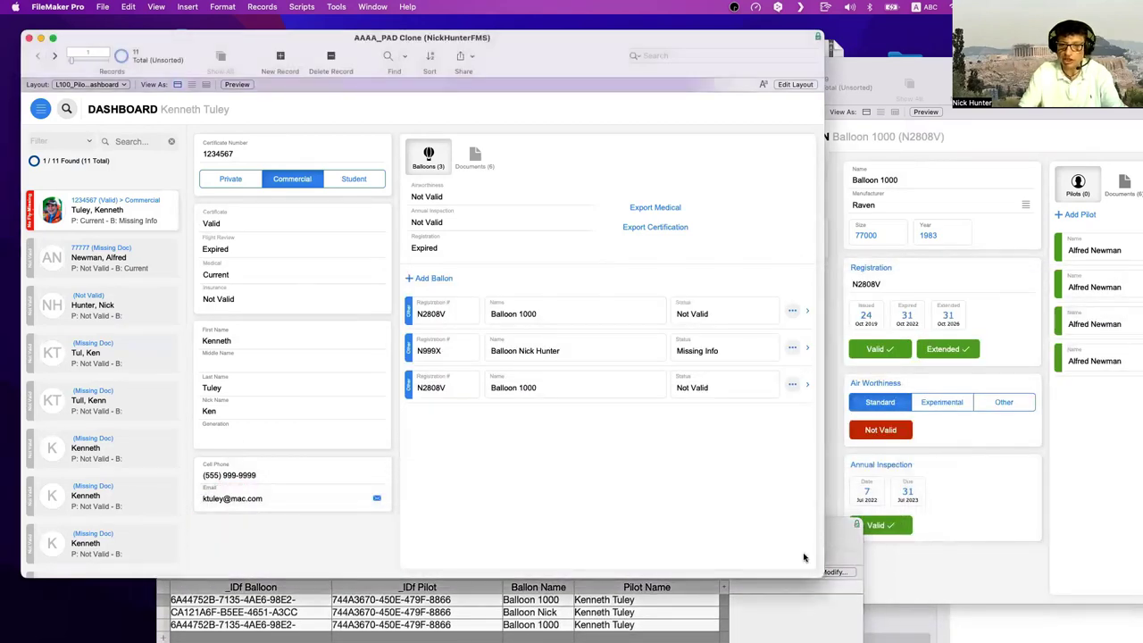
pyautogui.click(547, 316)
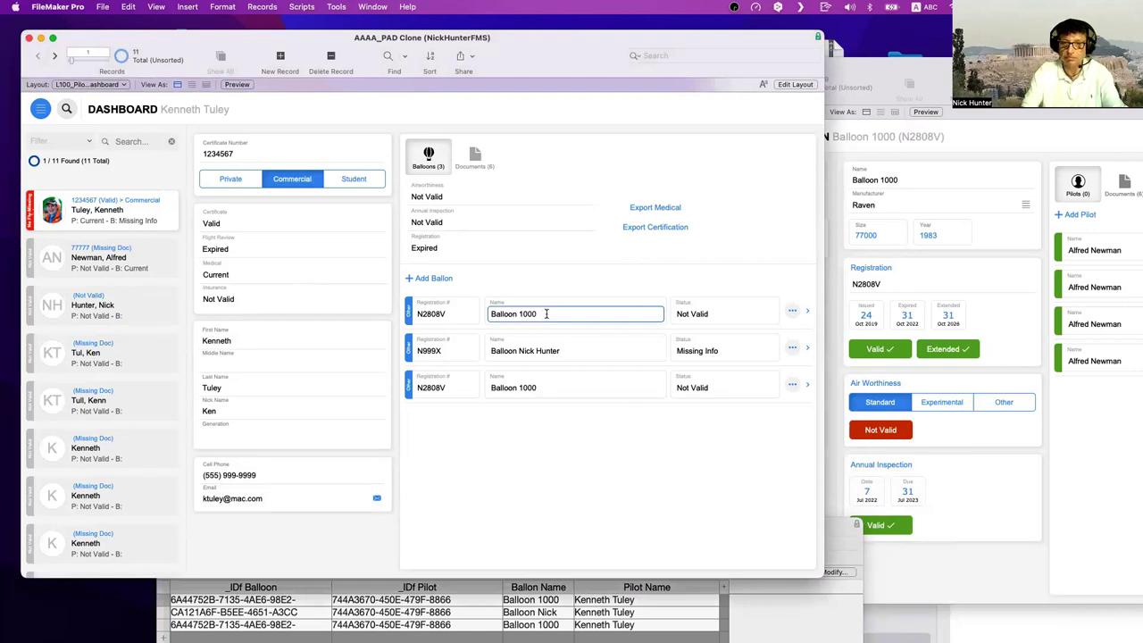
pyautogui.press('BackSpace')
pyautogui.press('BackSpace')
pyautogui.press('BackSpace')
pyautogui.click(681, 491)
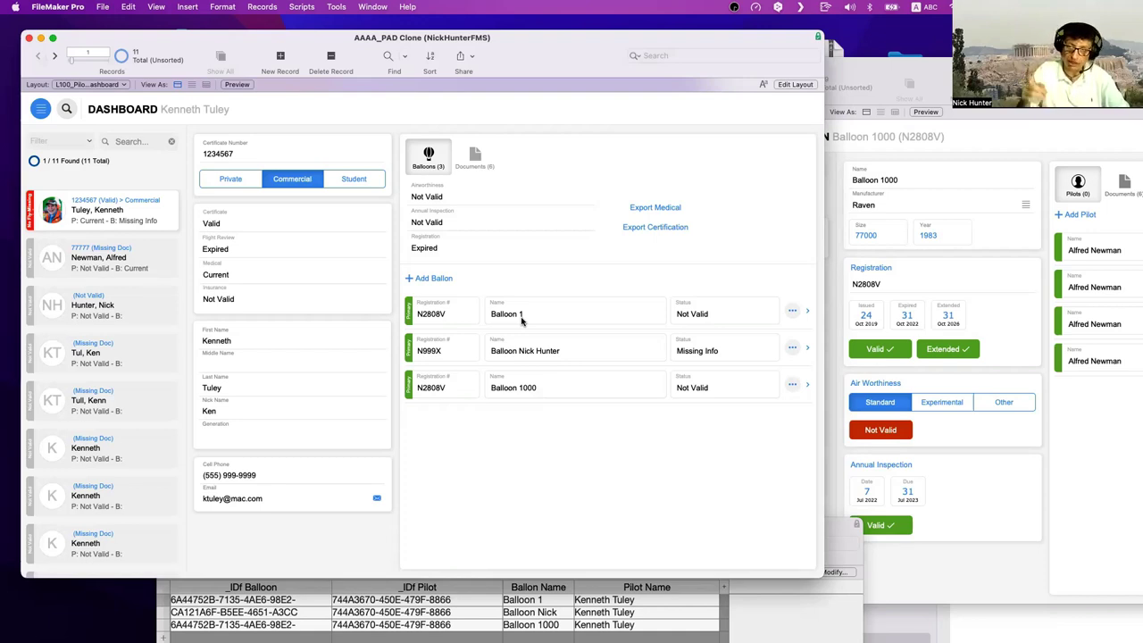
# - Trim the balloon's name to 'Balloon 1' and commit the record
pyautogui.click(968, 180)
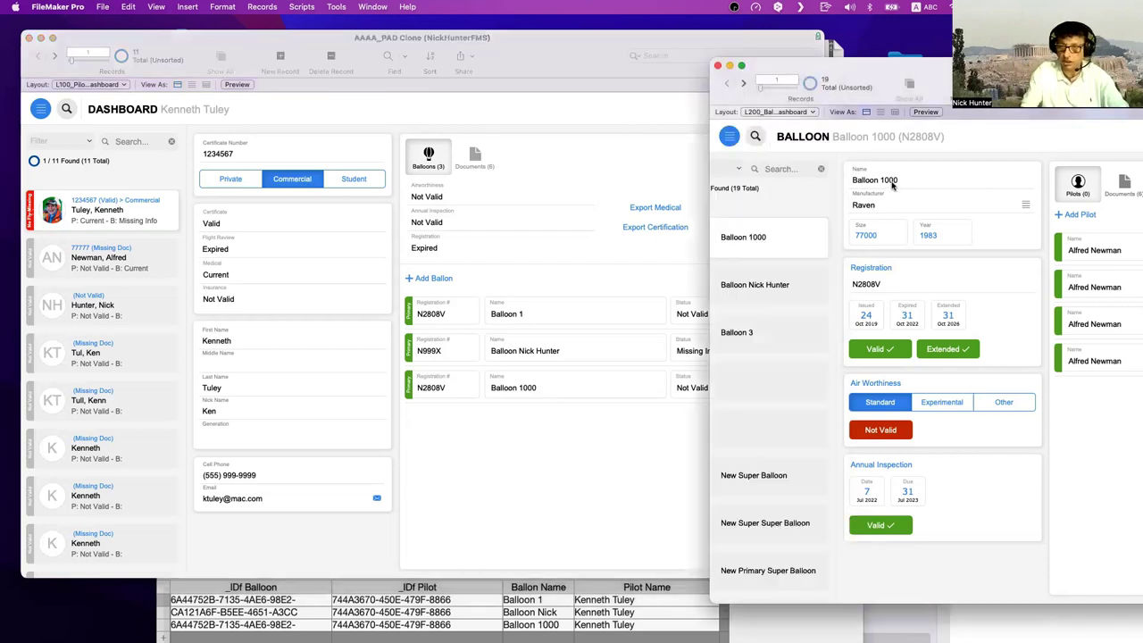
pyautogui.click(902, 181)
pyautogui.press('BackSpace')
pyautogui.press('BackSpace')
pyautogui.press('BackSpace')
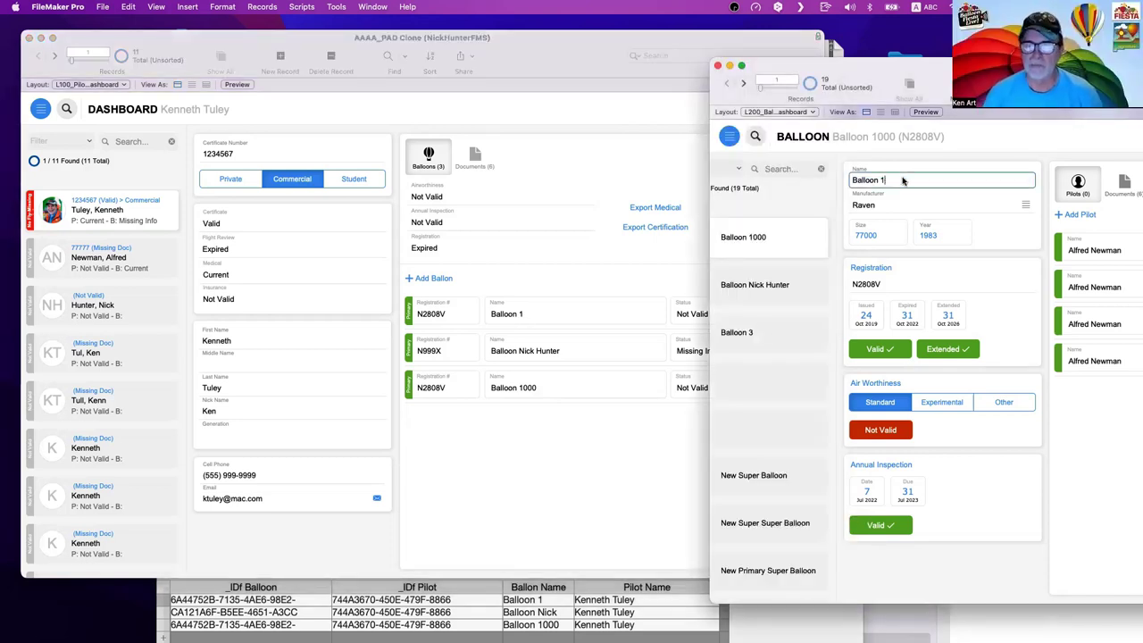
pyautogui.click(921, 168)
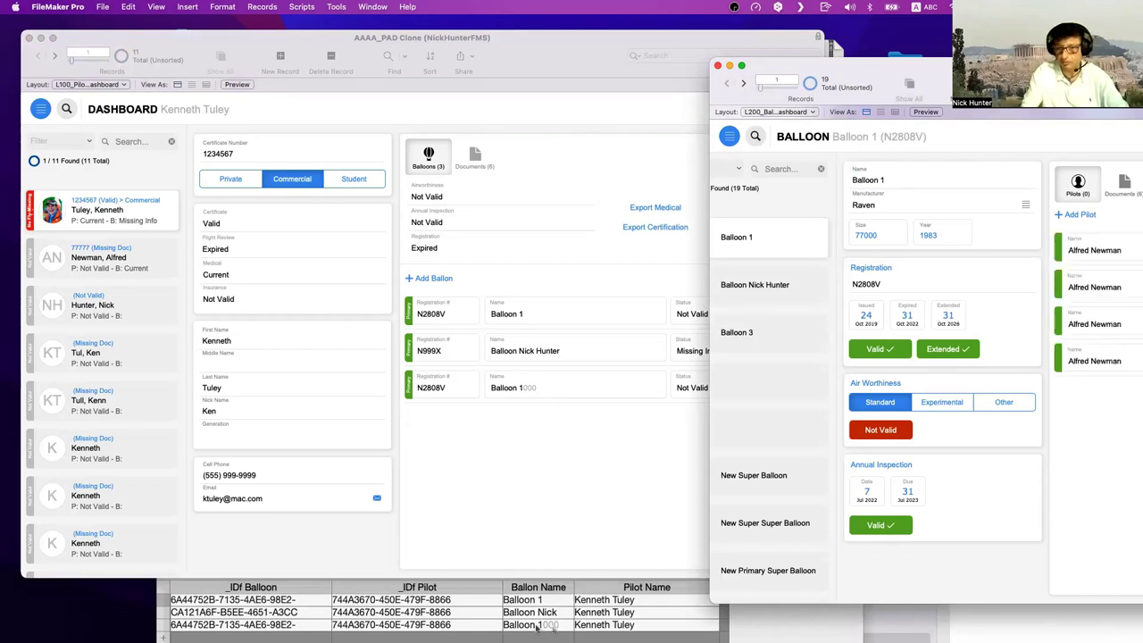
# - Restore the name to 'Balloon 1000', commit, and verify it on the pilot dashboard
pyautogui.click(911, 181)
pyautogui.click(911, 182)
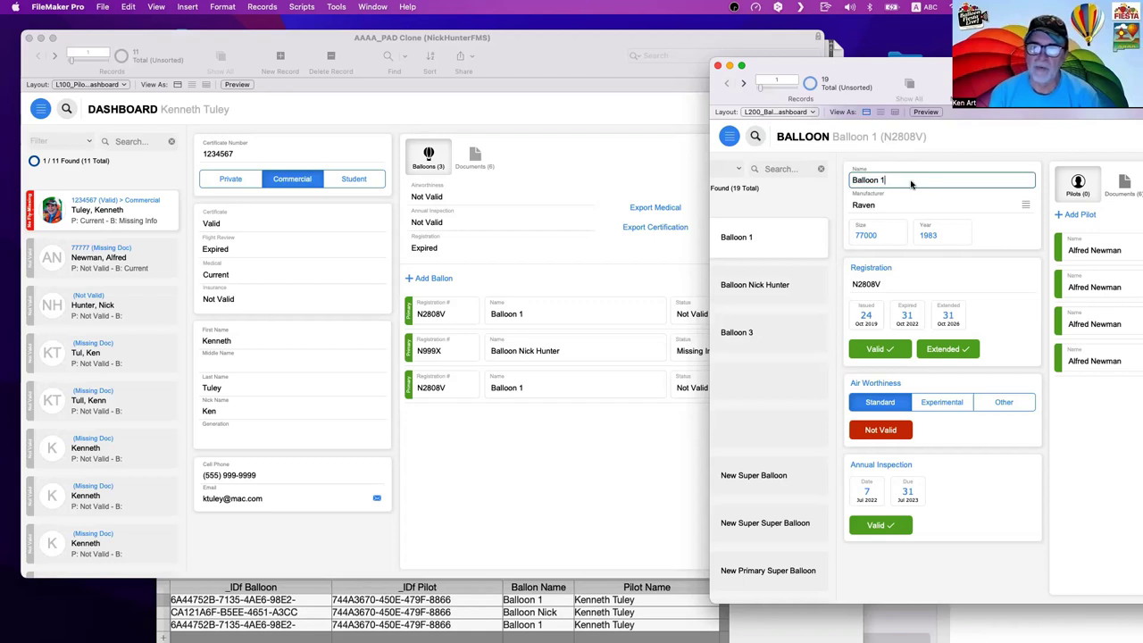
pyautogui.write('000')
pyautogui.press('Return')
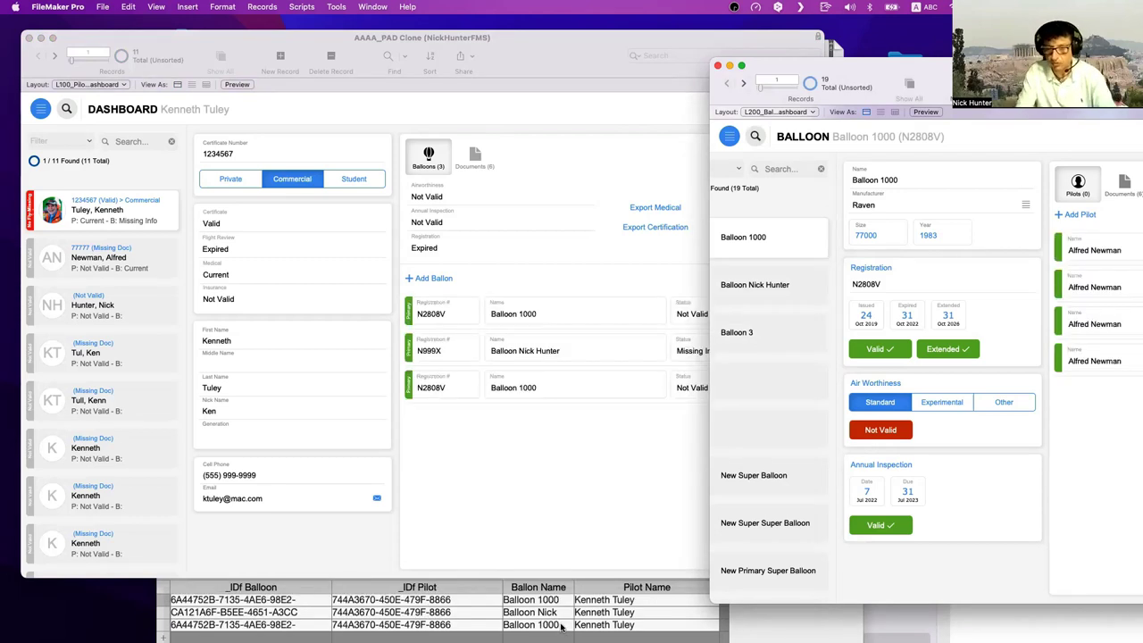
pyautogui.click(569, 495)
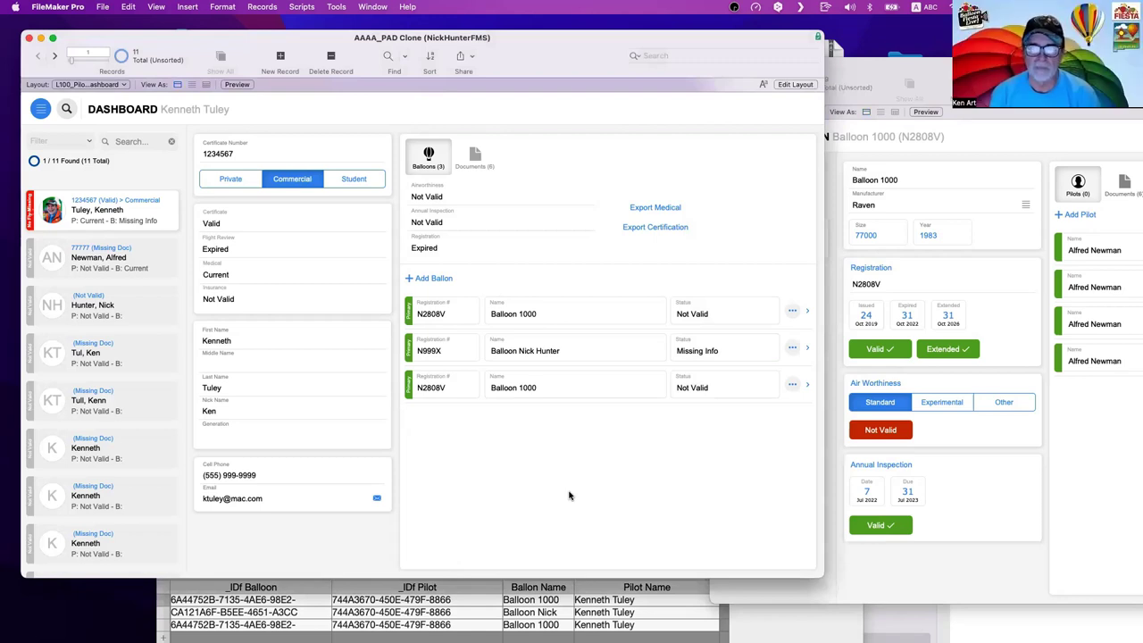
pyautogui.click(914, 180)
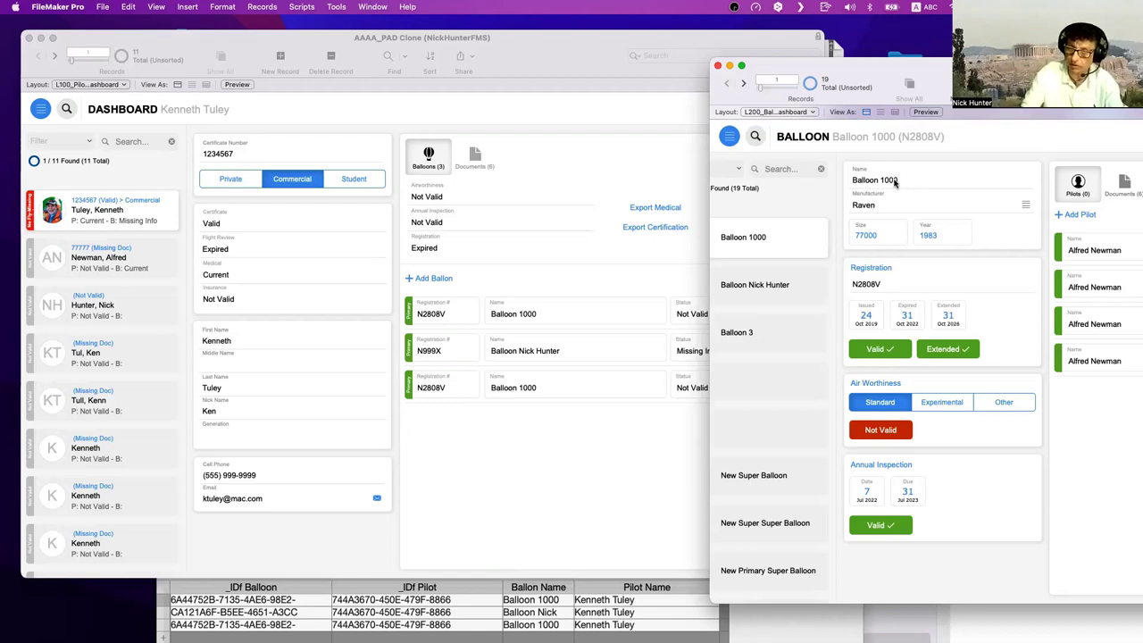
pyautogui.click(571, 456)
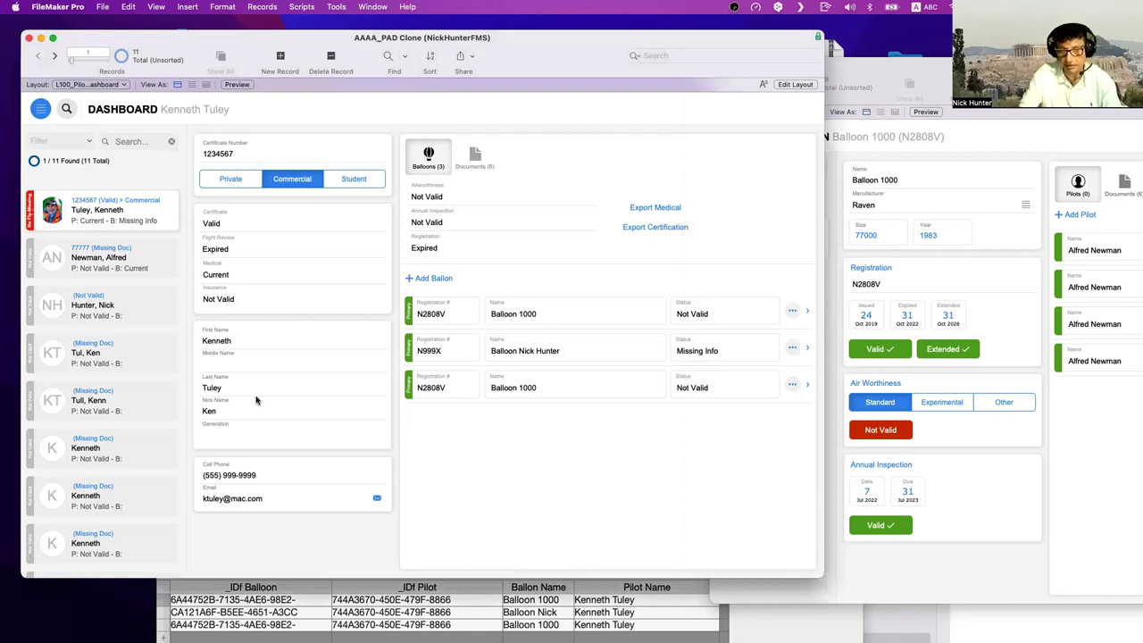
# - From the pilot-balloon join table window, show the PSoS | OnRecordCommit | Pilot script in Script Workspace
pyautogui.click(487, 615)
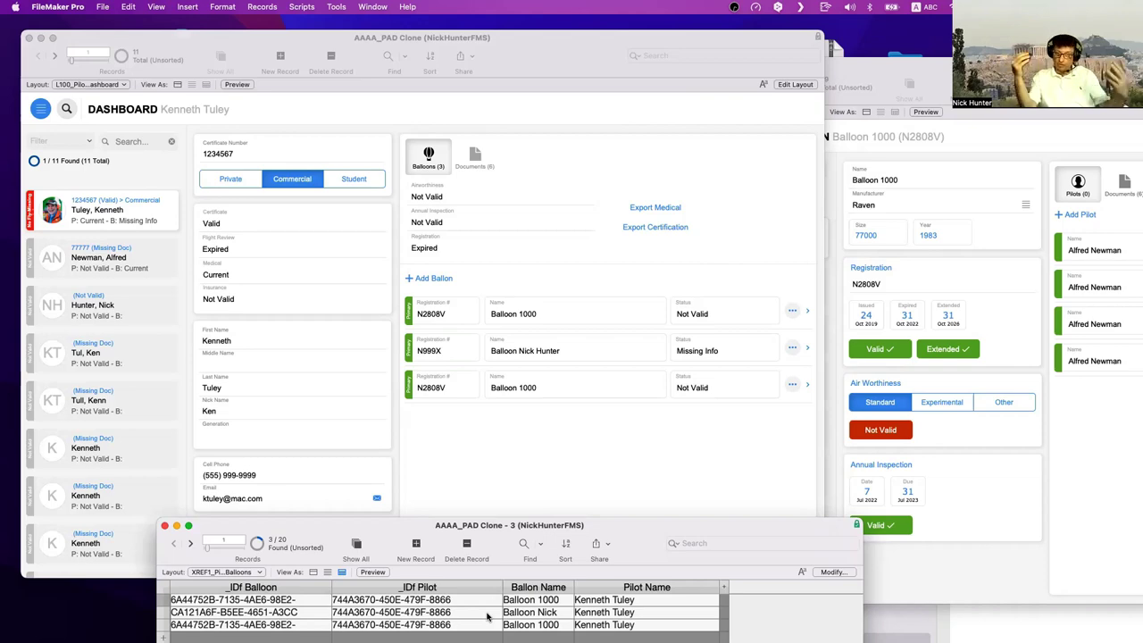
pyautogui.press('super+shift+s')
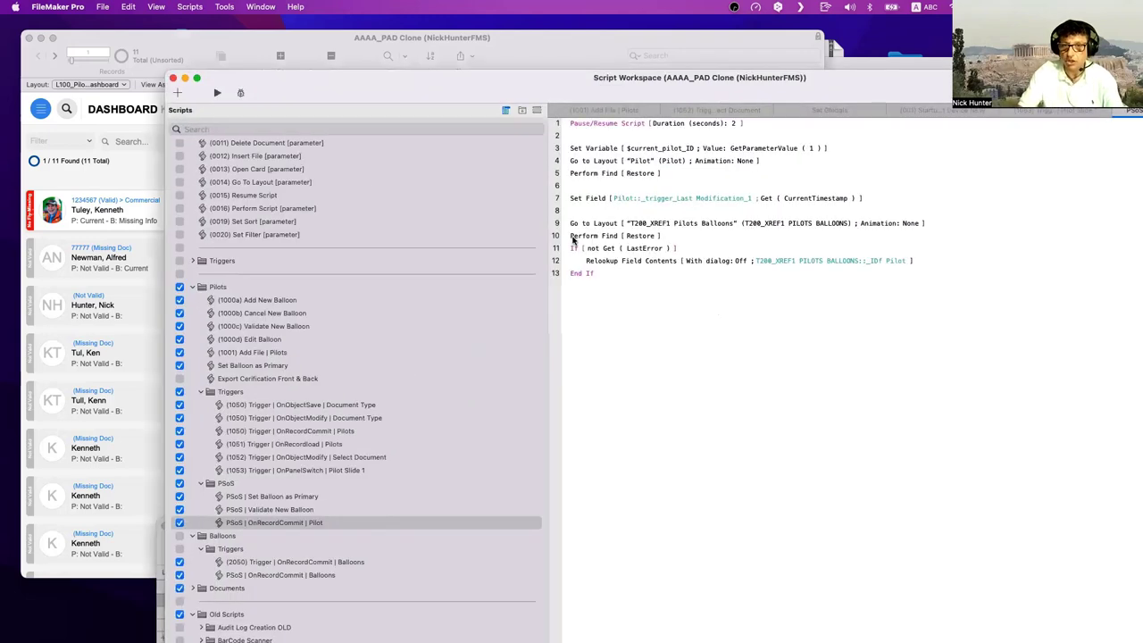
# - Highlight script lines 9–13, the layout switch and relookup steps, then bring the pilot Dashboard forward
pyautogui.click(596, 227)
pyautogui.keyDown('shift'); pyautogui.click(596, 273); pyautogui.keyUp('shift')
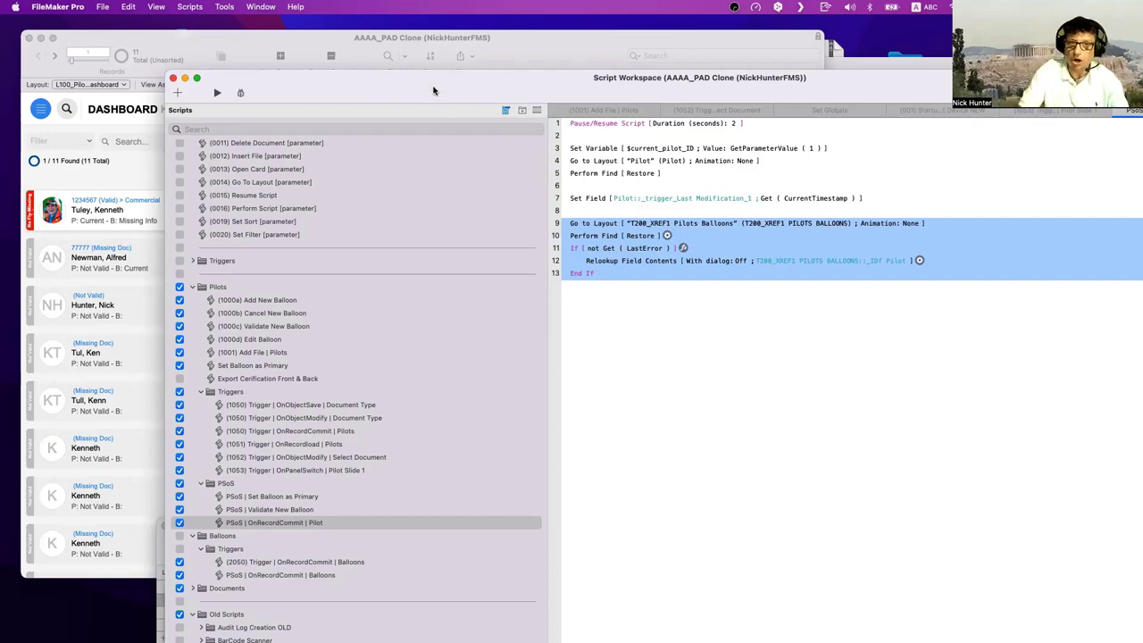
pyautogui.moveTo(434, 89); pyautogui.dragTo(742, 241)
pyautogui.click(327, 334)
pyautogui.click(288, 347)
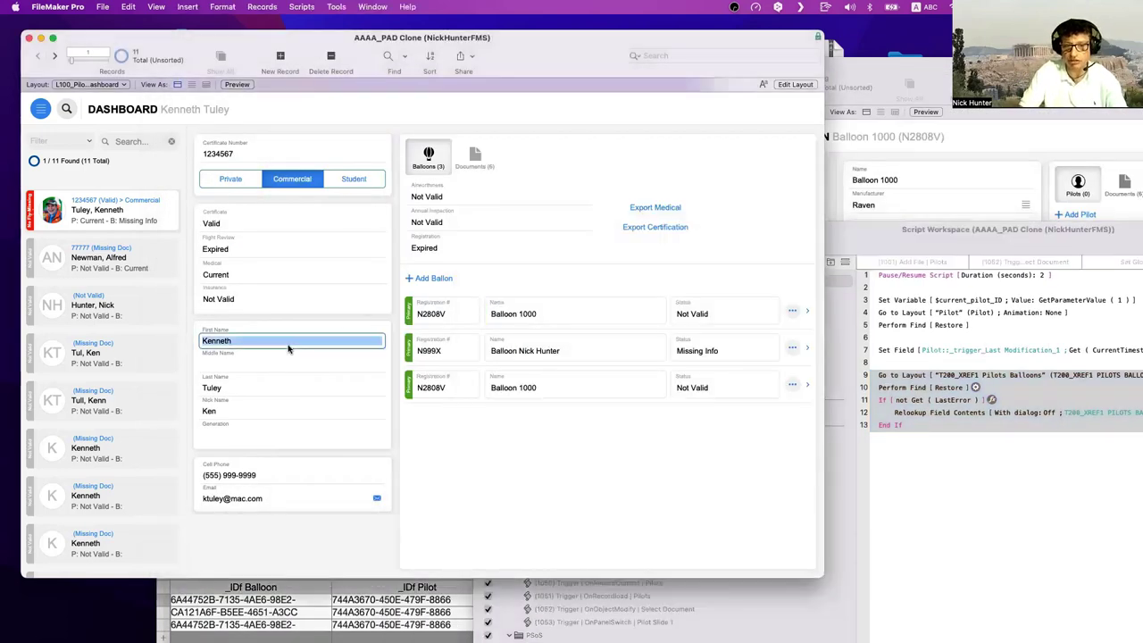
pyautogui.press('super+l')
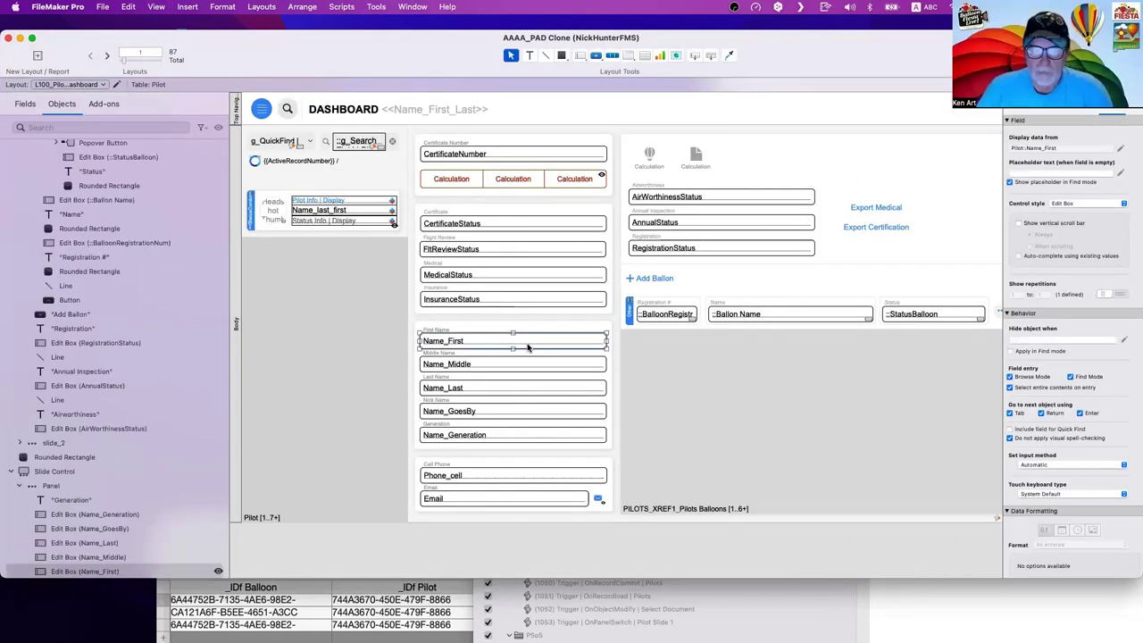
pyautogui.click(516, 363)
pyautogui.keyDown('shift'); pyautogui.click(509, 389); pyautogui.keyUp('shift')
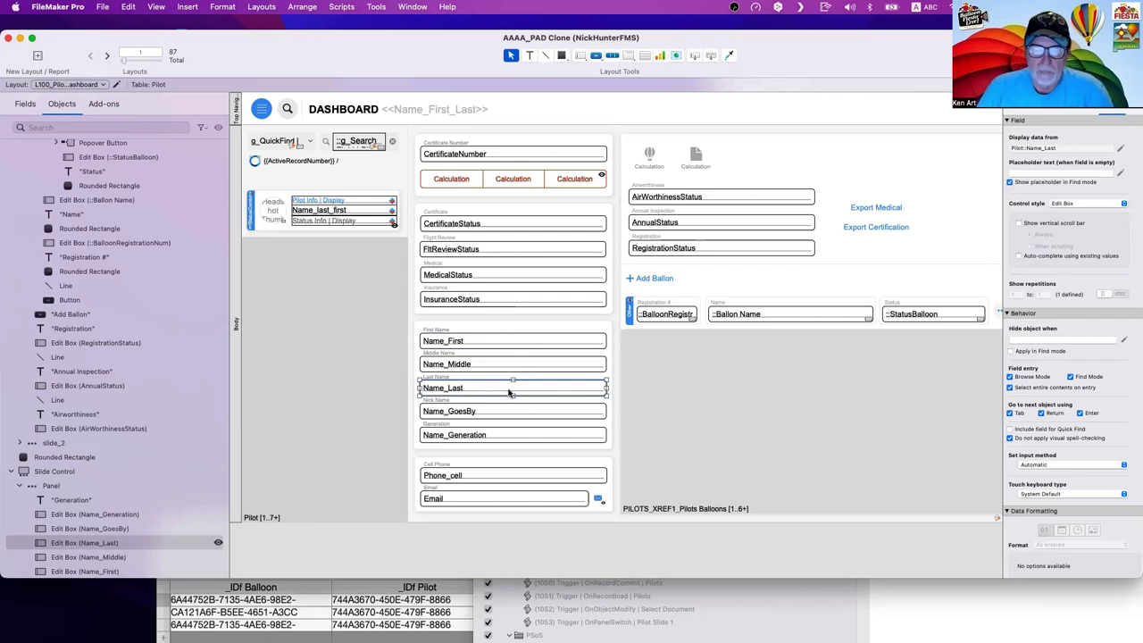
pyautogui.keyDown('shift'); pyautogui.click(505, 343); pyautogui.keyUp('shift')
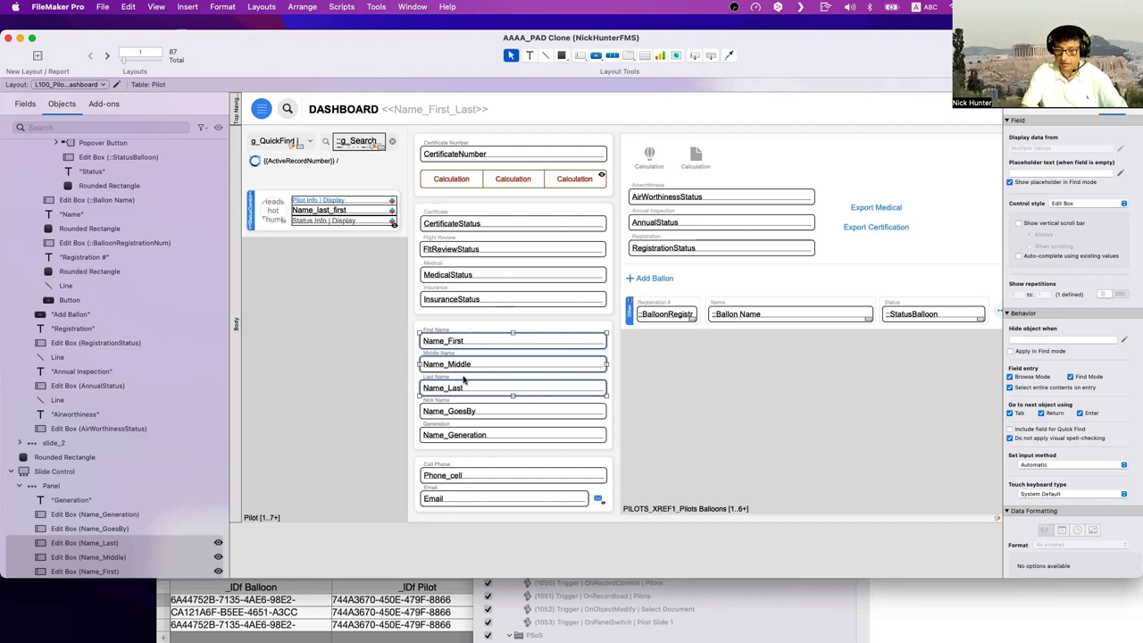
pyautogui.press('super+b')
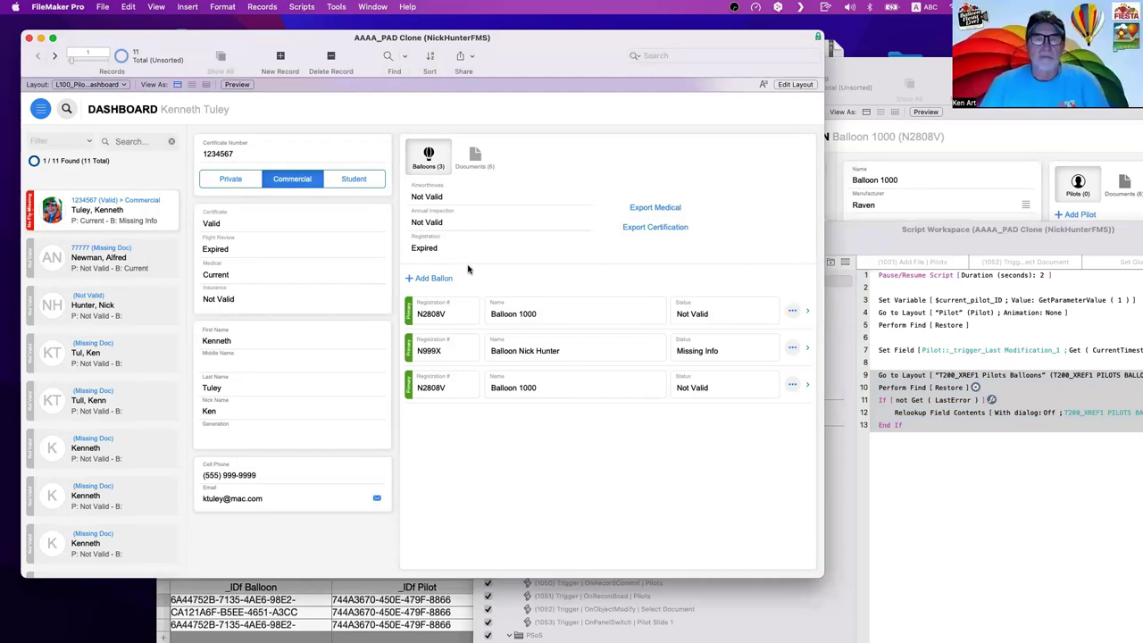
# - Append 'ss' to the end of the pilot's Cell Phone number and commit the record
pyautogui.click(264, 478)
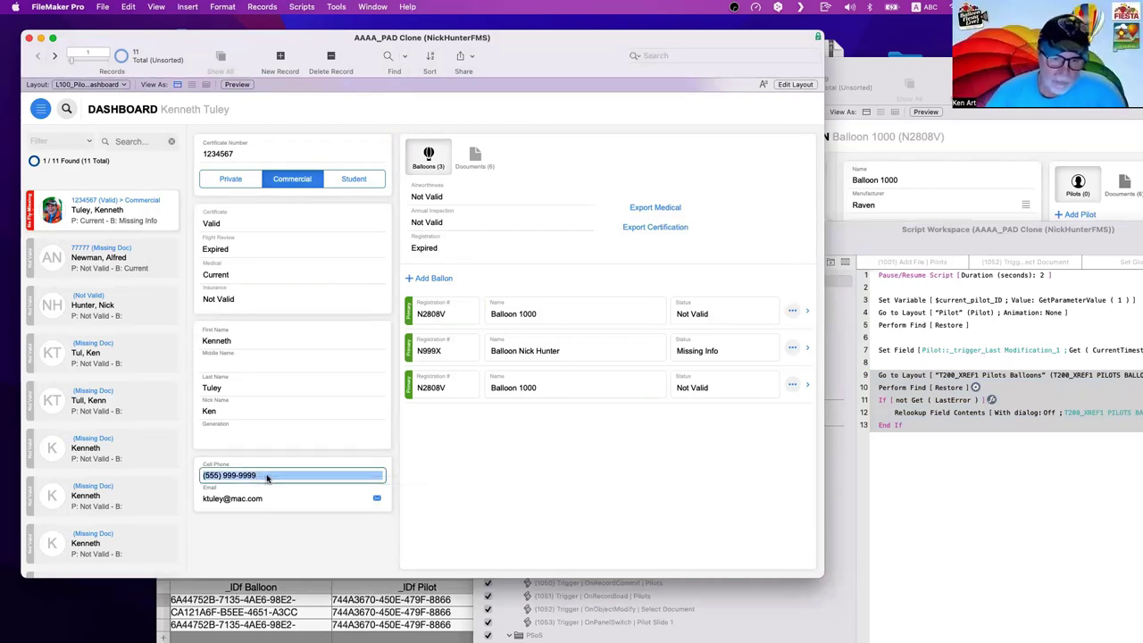
pyautogui.click(264, 477)
pyautogui.write('ss')
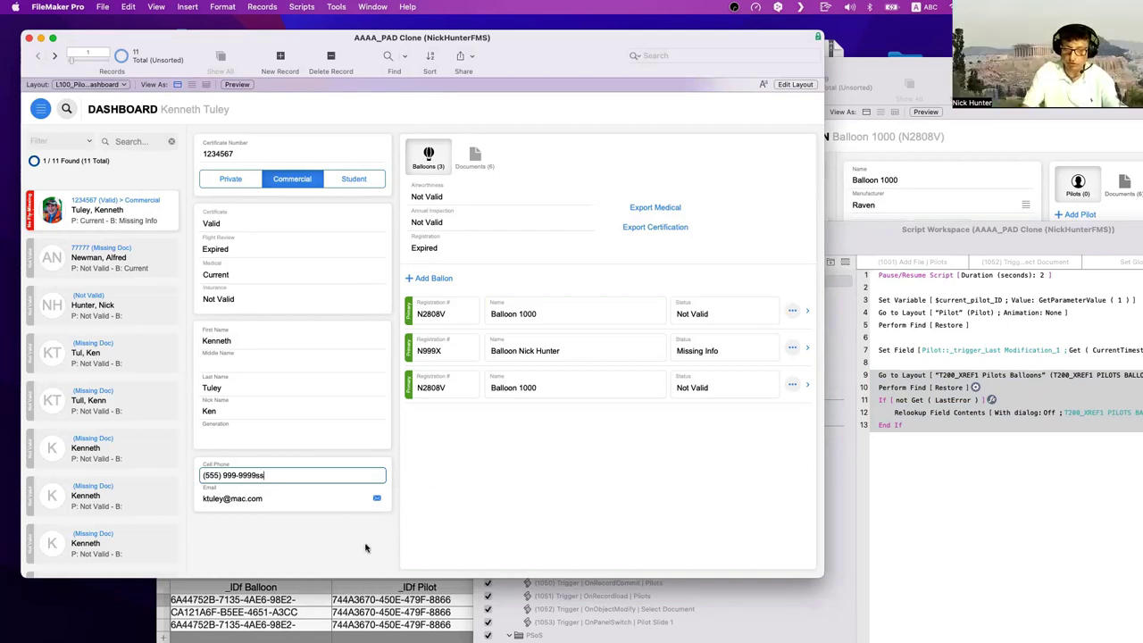
pyautogui.click(864, 258)
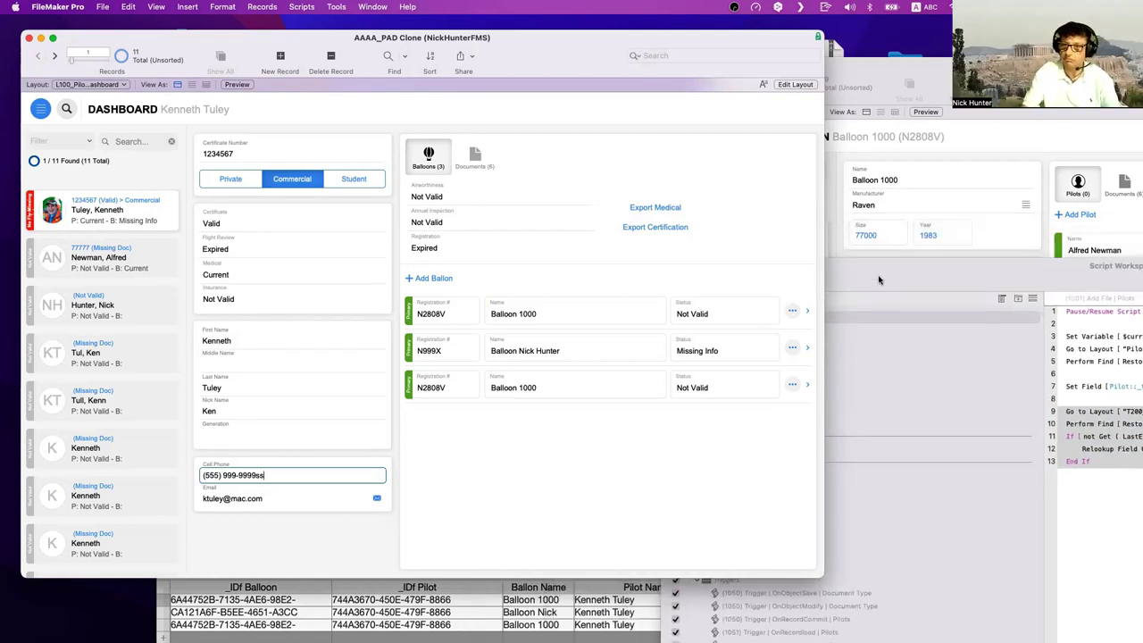
pyautogui.click(319, 526)
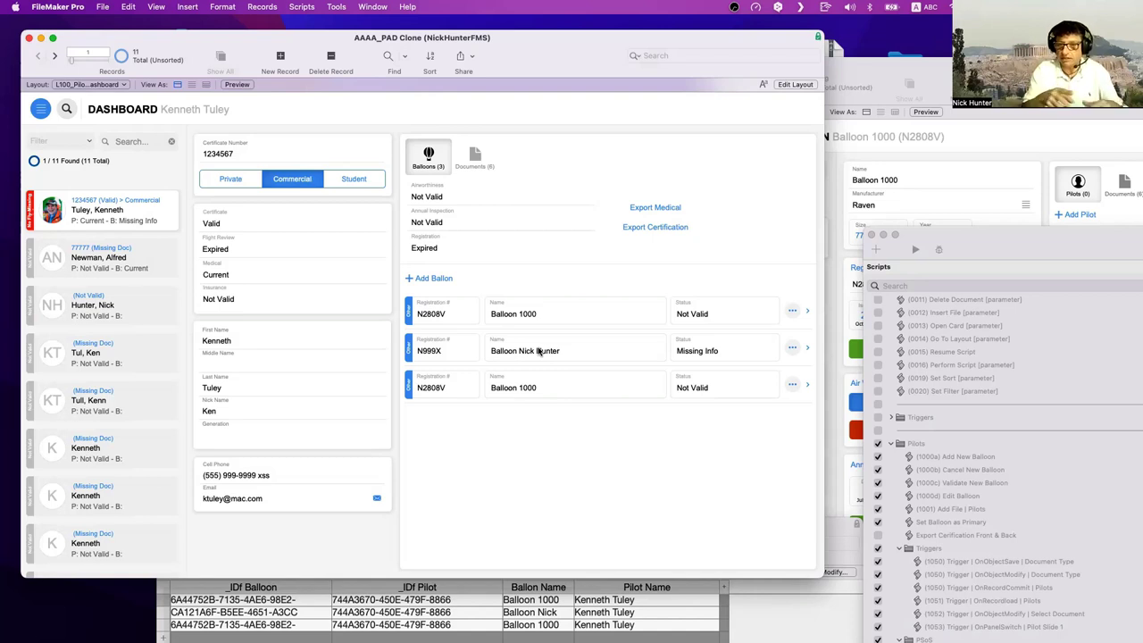
# - Leave the pilot's name fields unedited, raise the join table, and open its field definitions with Cmd+Shift+D
pyautogui.click(268, 340)
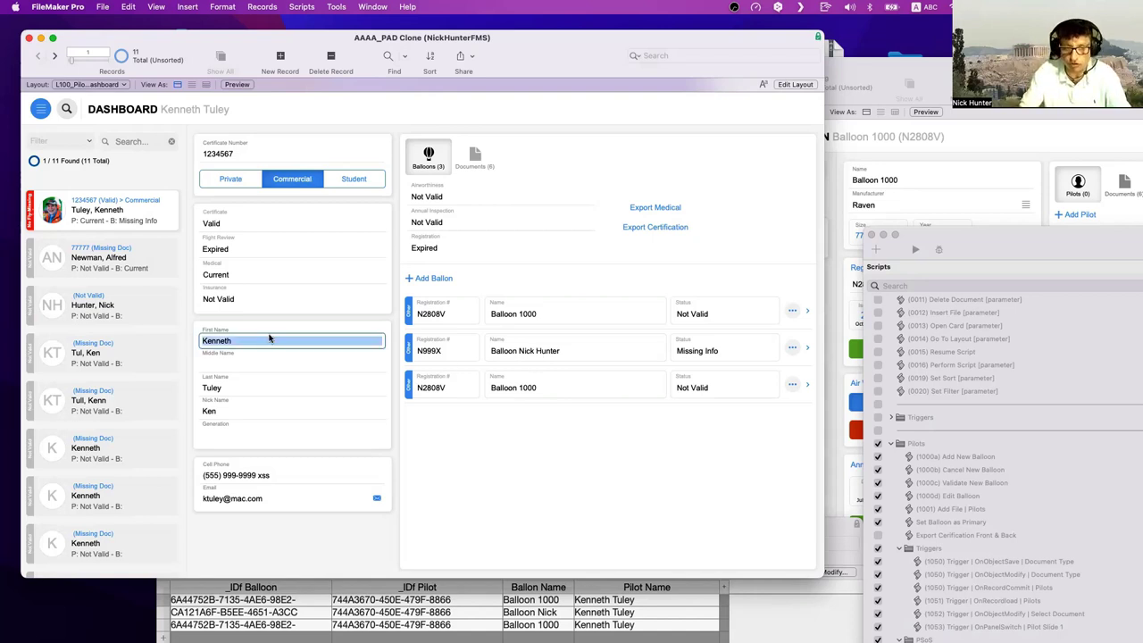
pyautogui.click(277, 385)
pyautogui.click(338, 366)
pyautogui.click(379, 336)
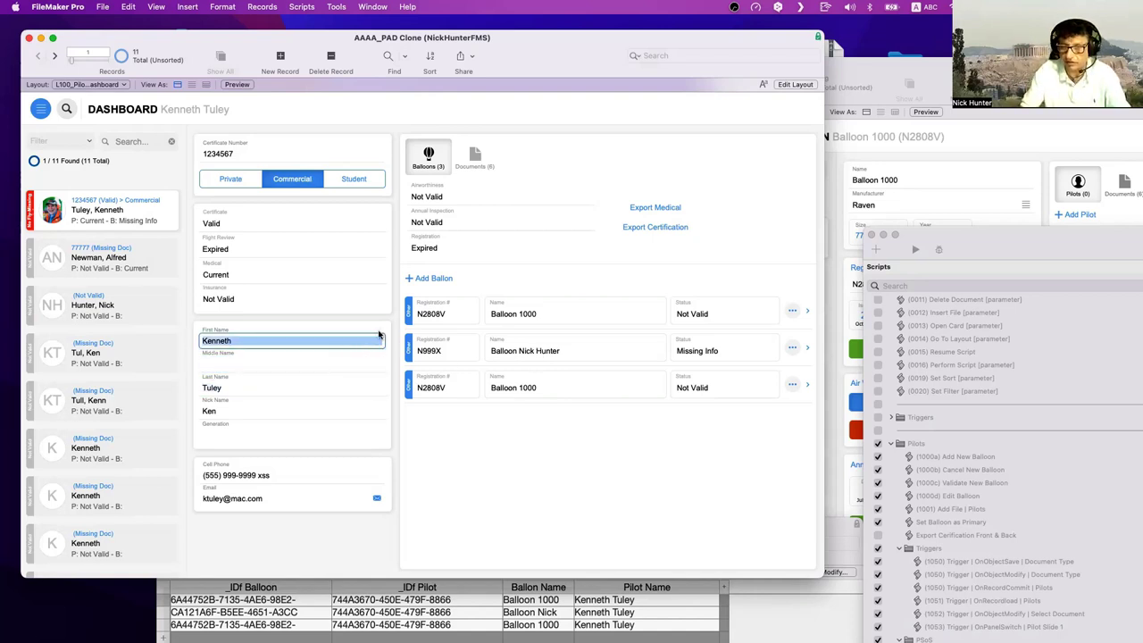
pyautogui.click(379, 331)
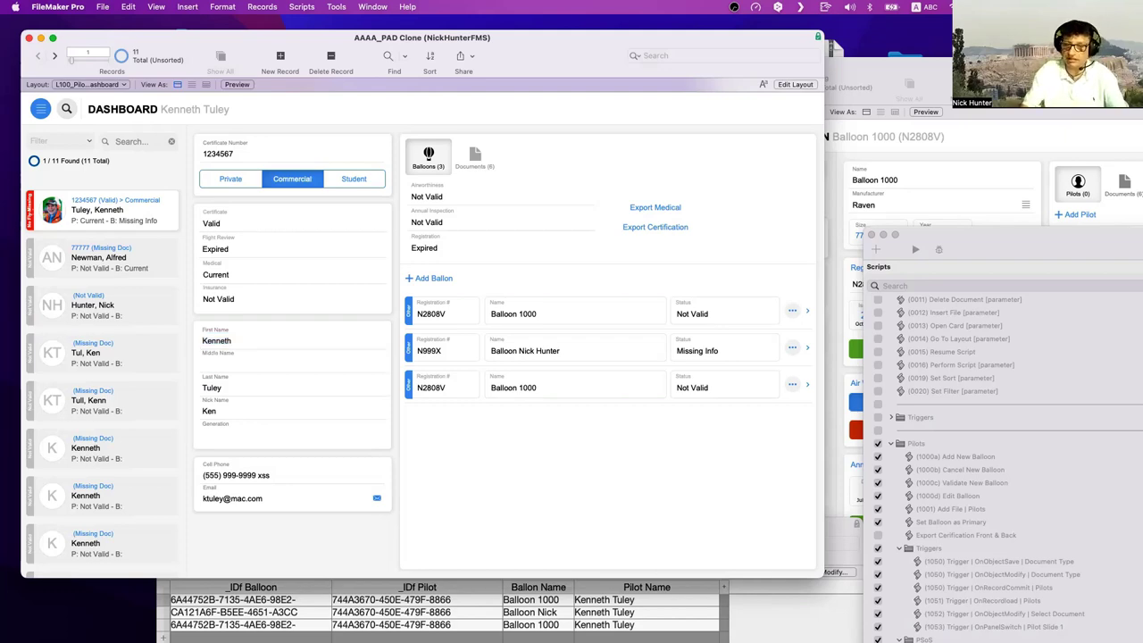
pyautogui.moveTo(489, 529); pyautogui.dragTo(465, 215)
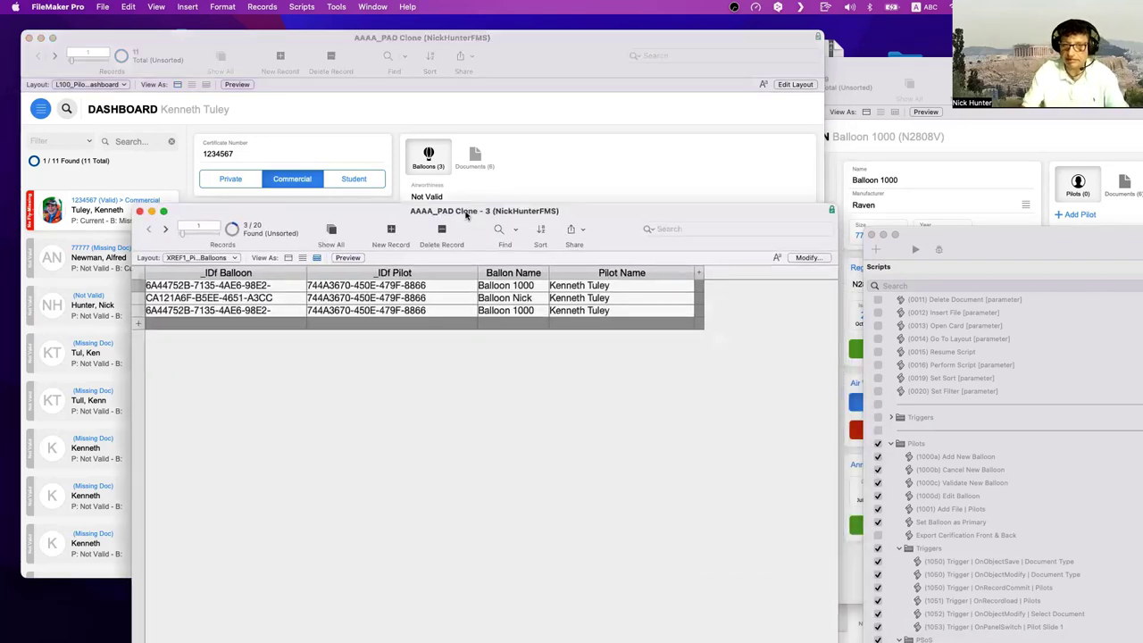
pyautogui.press('super+shift+d')
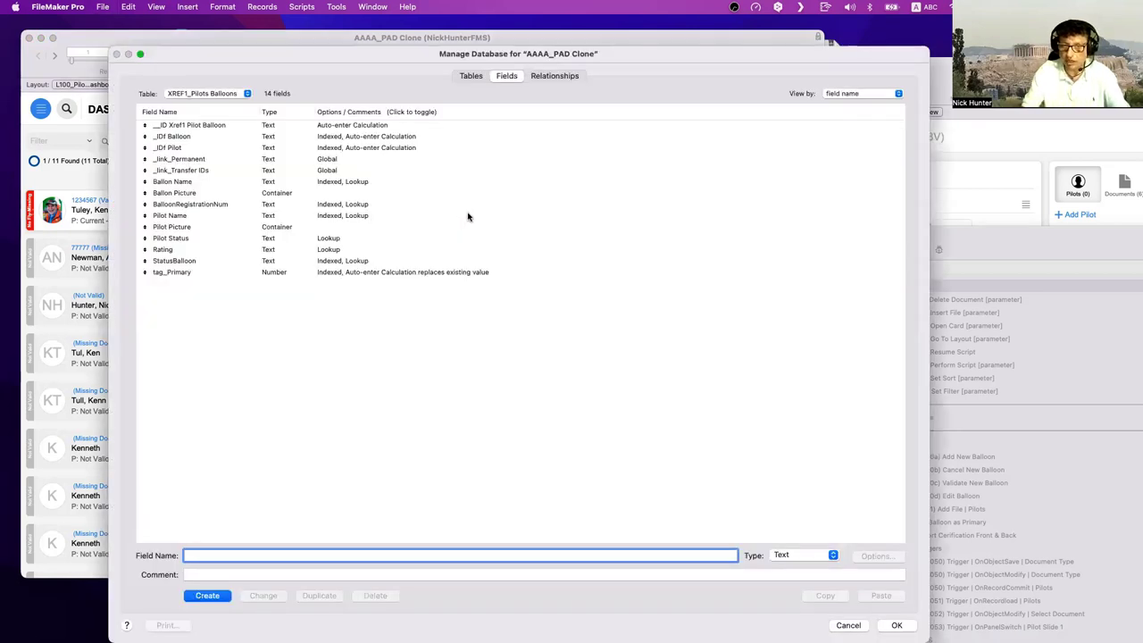
# - Review the StatusBalloon, Pilot Name and BalloonRegistrationNum fields, then cancel Manage Database without saving
pyautogui.click(371, 260)
pyautogui.keyDown('super'); pyautogui.click(366, 215); pyautogui.keyUp('super')
pyautogui.keyDown('super'); pyautogui.click(364, 205); pyautogui.keyUp('super')
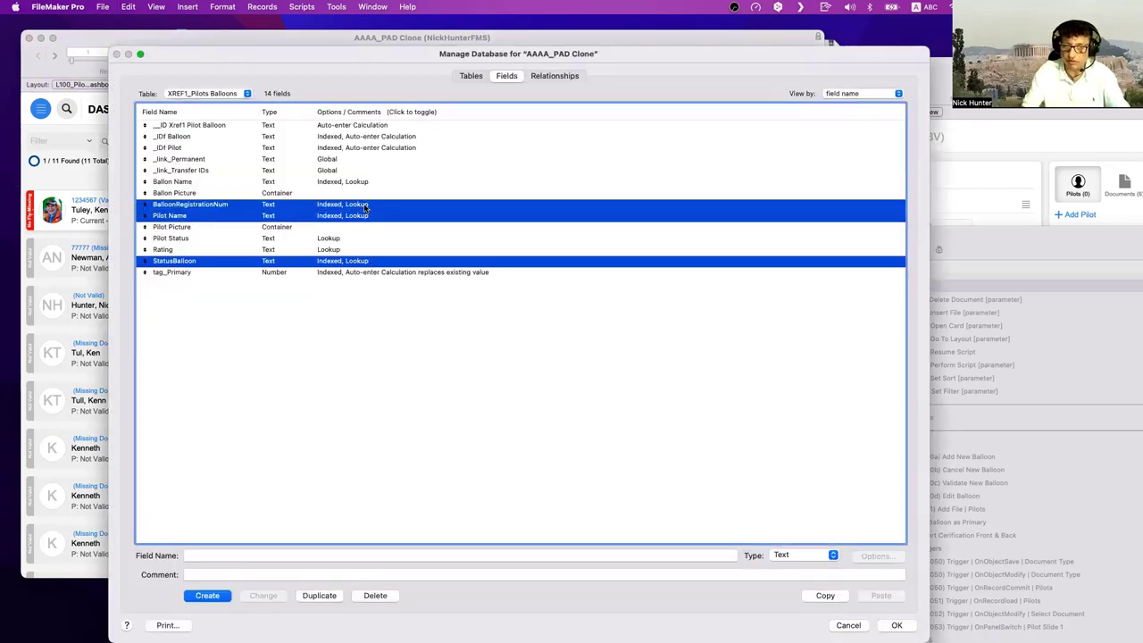
pyautogui.click(363, 319)
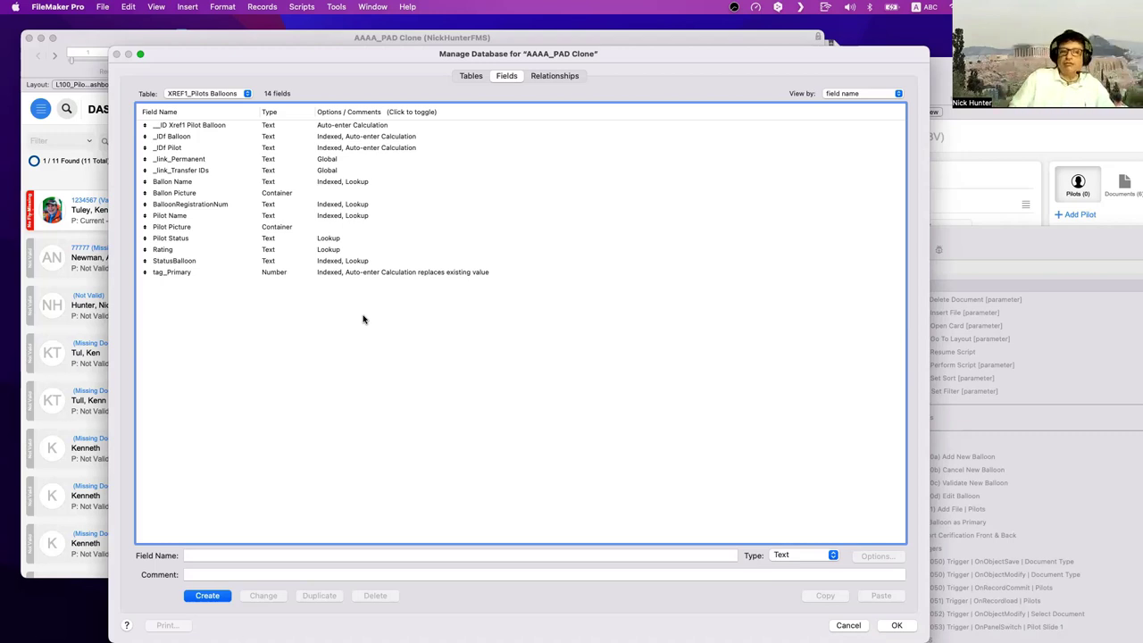
pyautogui.press('Escape')
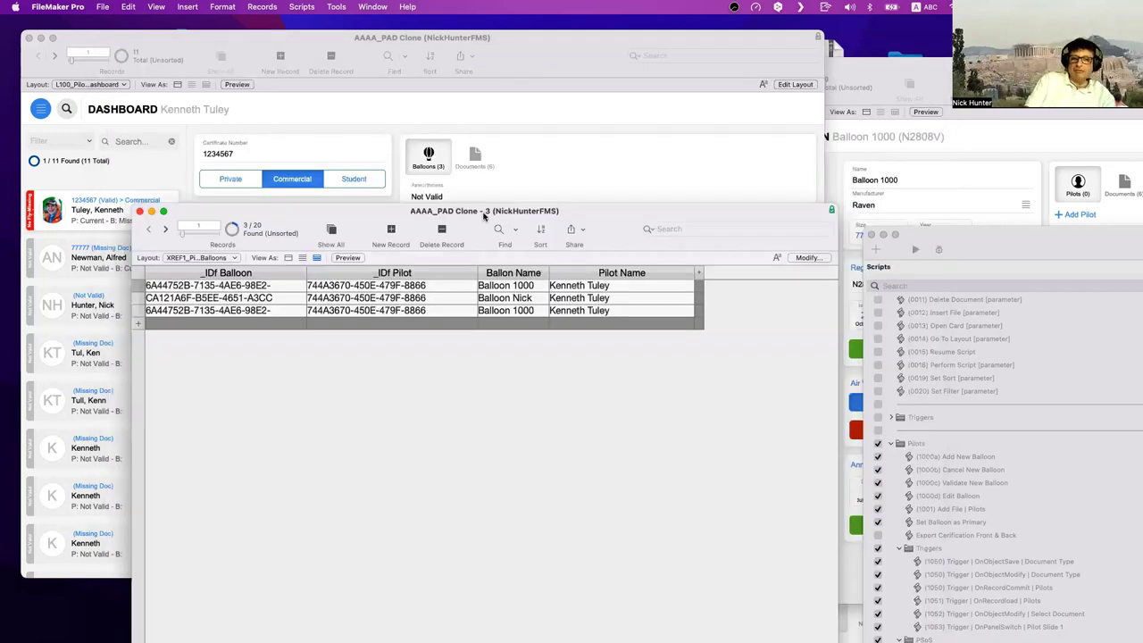
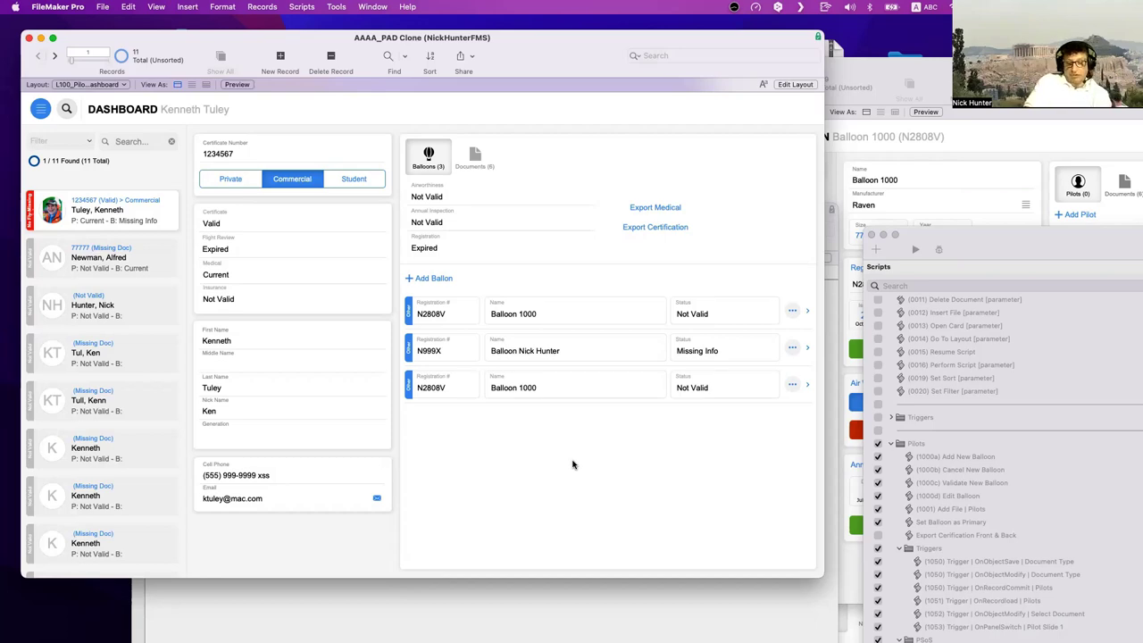
# - Check the Pilot table's definitions, then view the pilot's Documents and Balloons lists
pyautogui.press('super+shift+d')
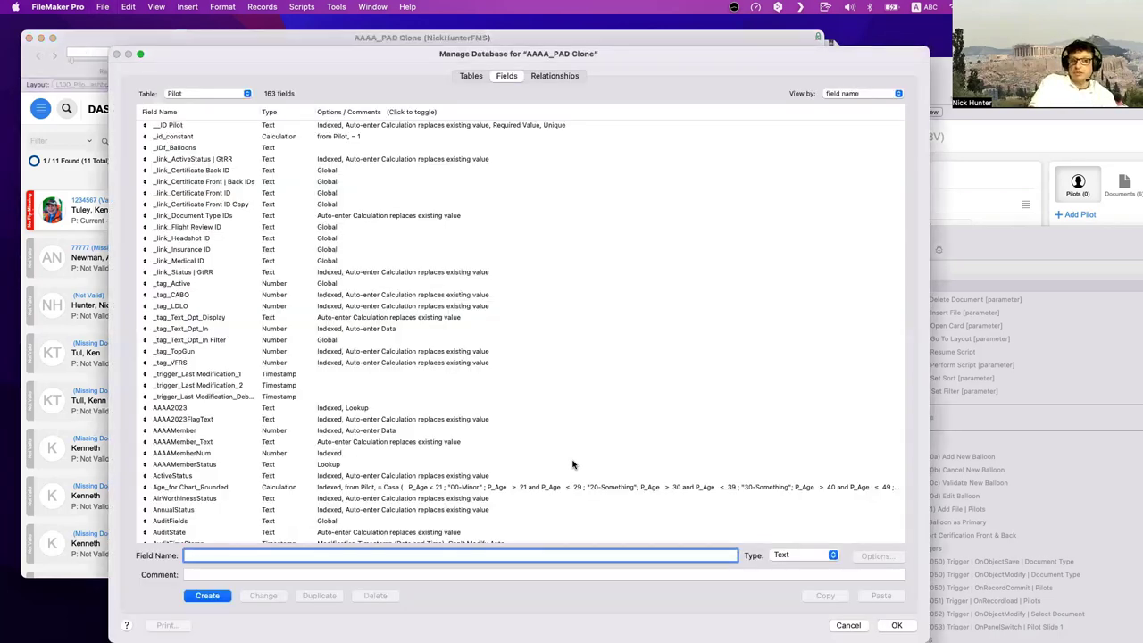
pyautogui.click(247, 94)
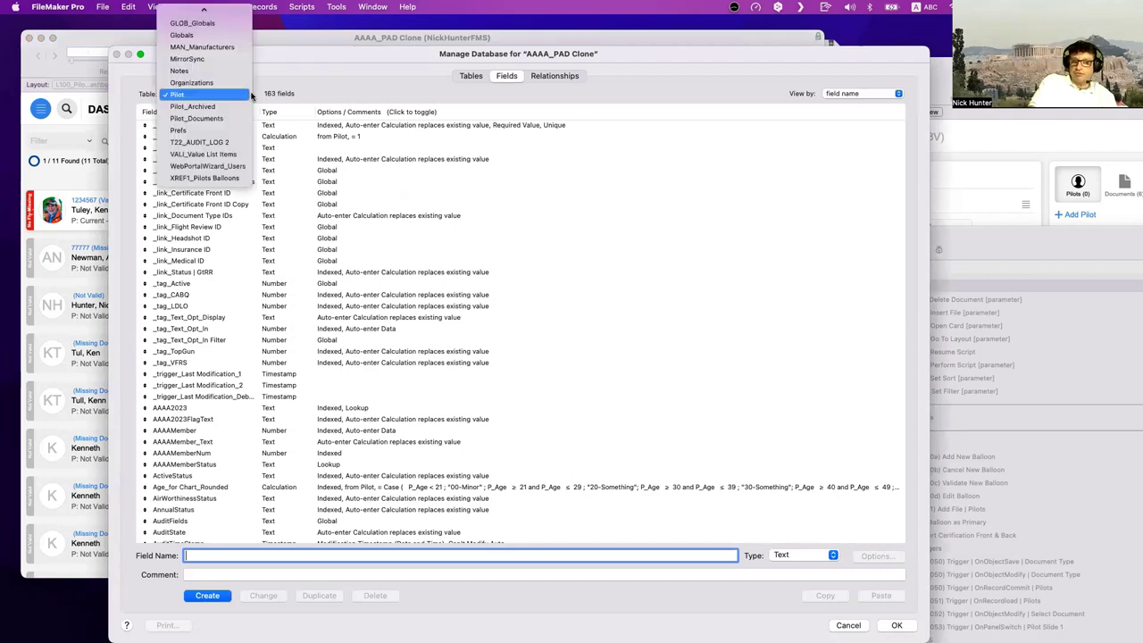
pyautogui.click(270, 95)
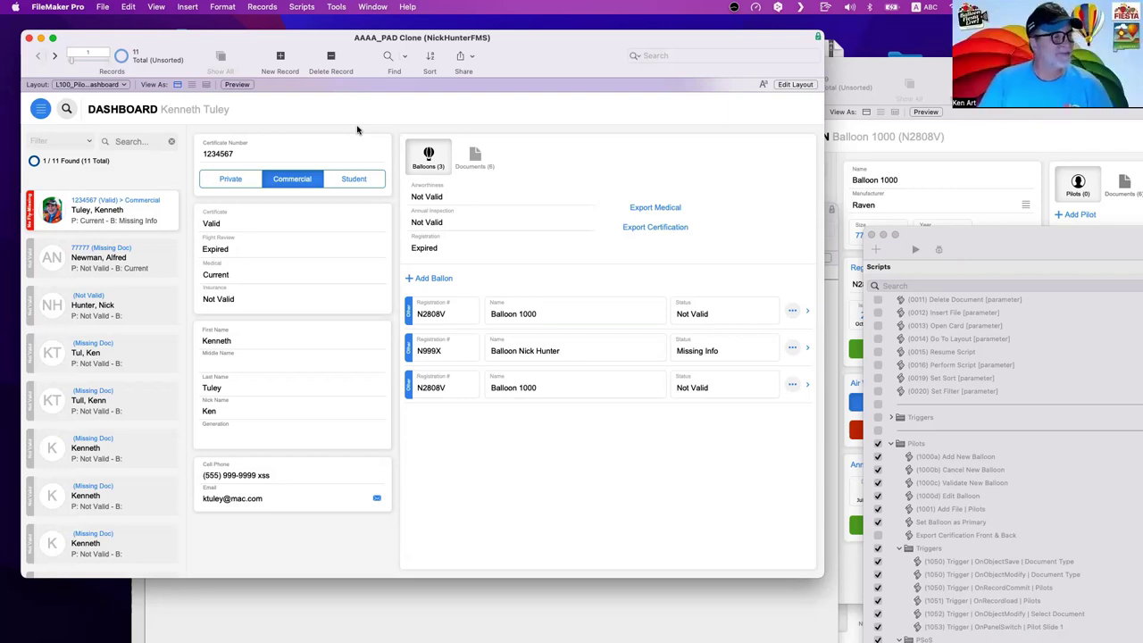
pyautogui.click(477, 156)
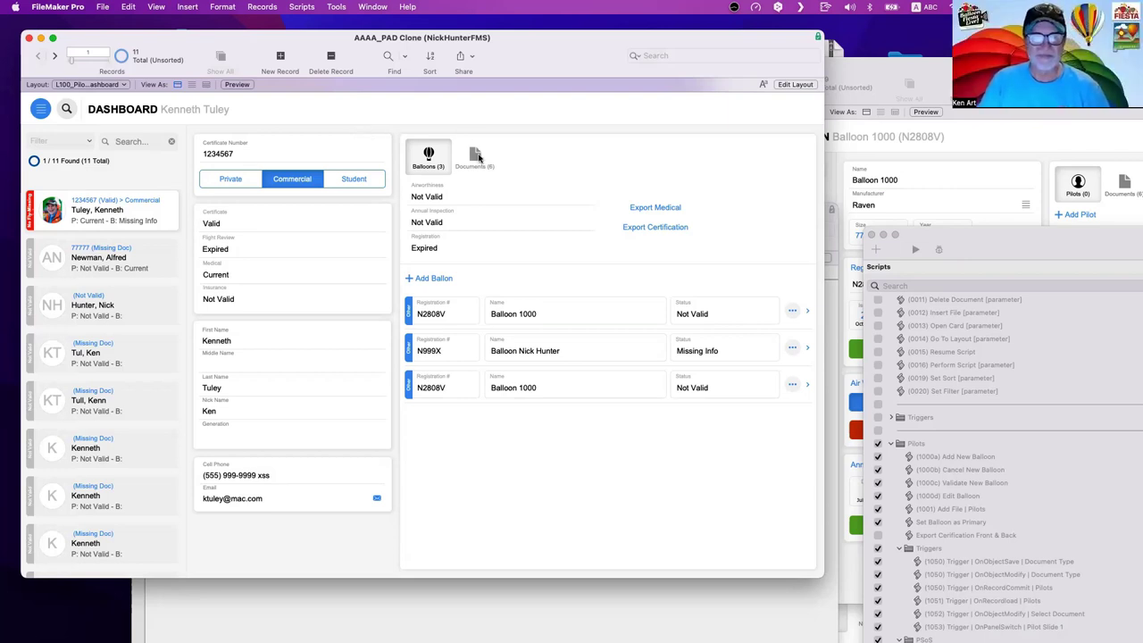
pyautogui.click(432, 156)
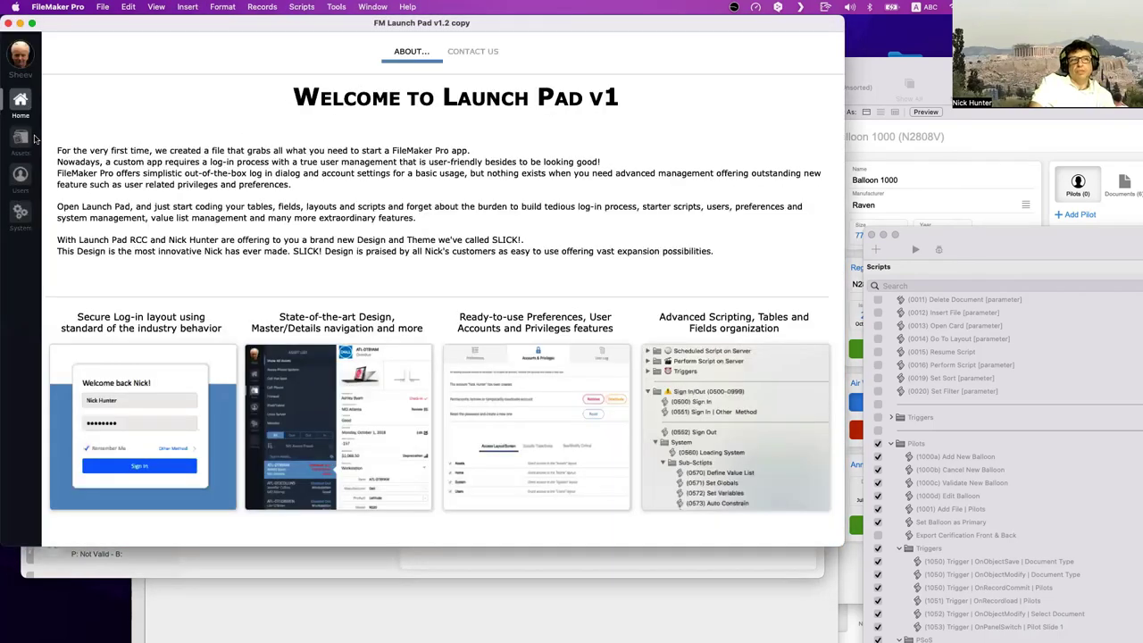
# - Open the Dell E7450 workstation in the asset list and set its chassis type to Desktop
pyautogui.click(20, 139)
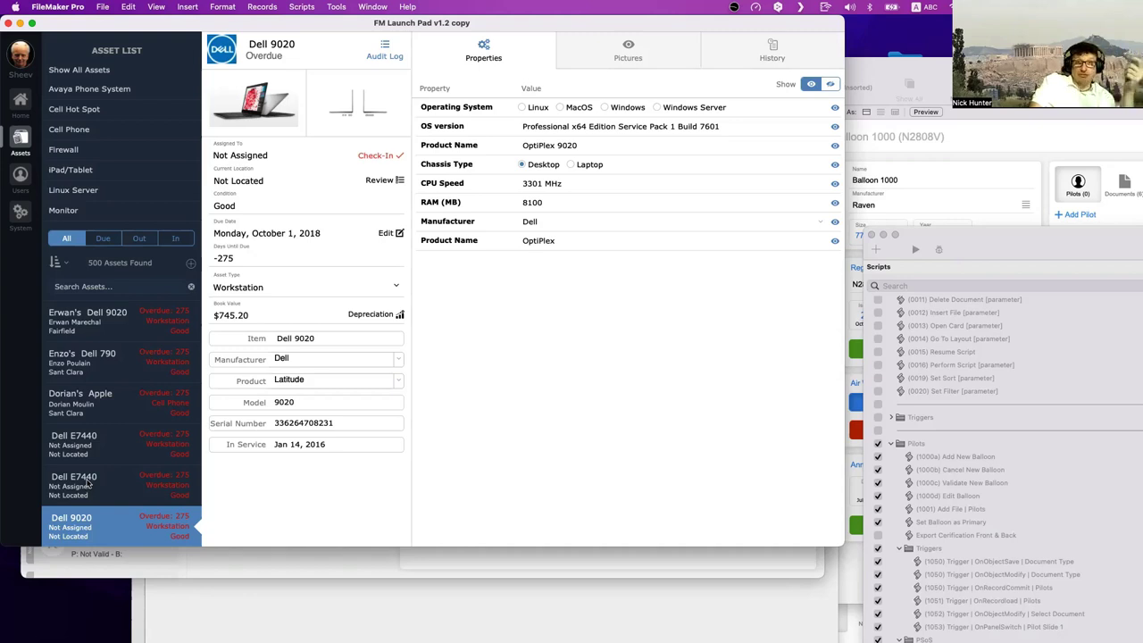
pyautogui.scroll(-4, 87, 482)
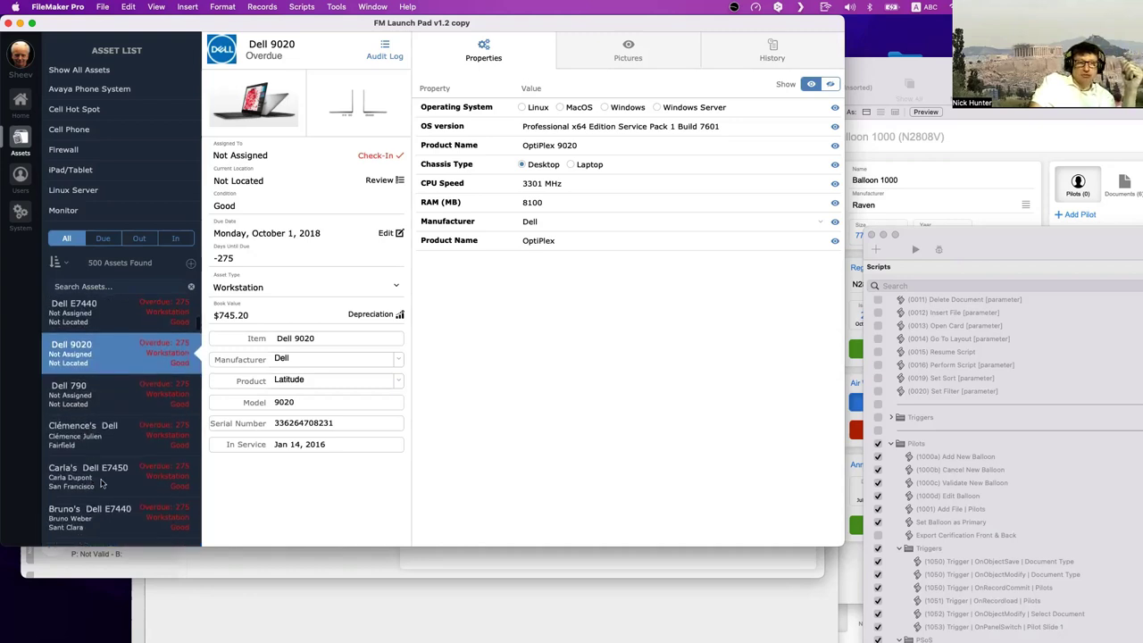
pyautogui.click(99, 482)
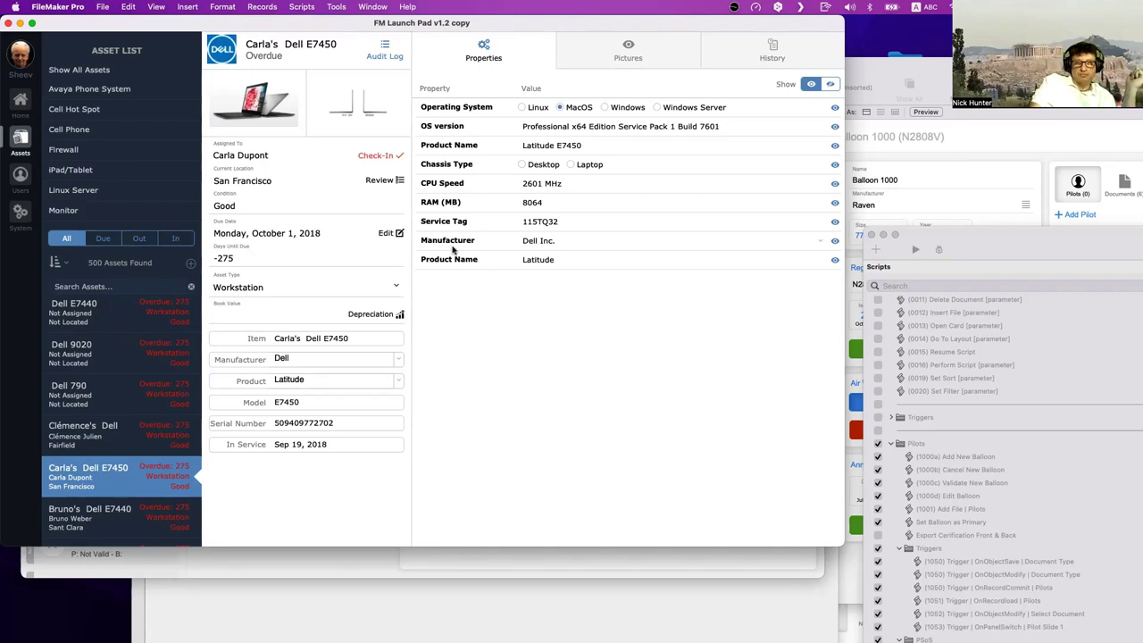
pyautogui.click(562, 128)
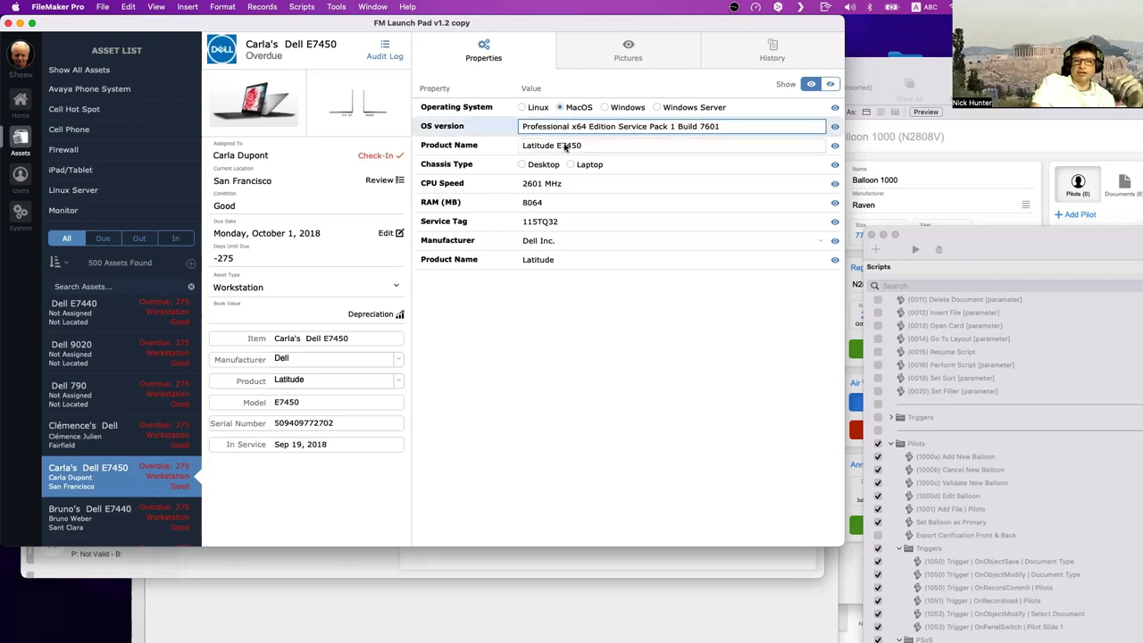
pyautogui.click(565, 148)
pyautogui.click(536, 168)
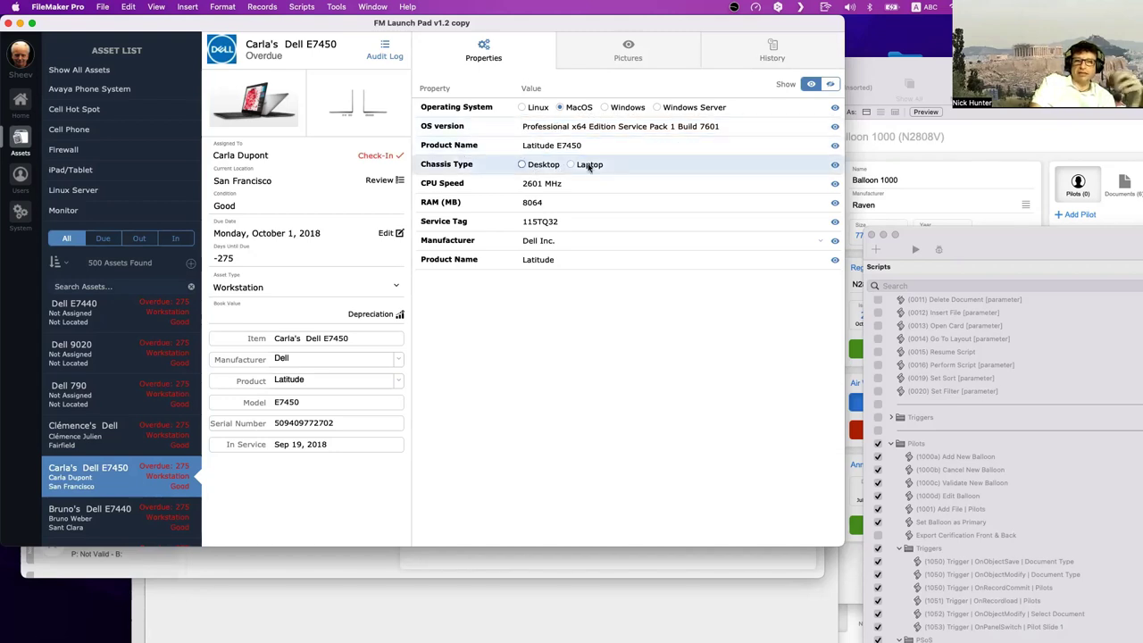
pyautogui.click(545, 165)
pyautogui.click(546, 185)
pyautogui.click(550, 204)
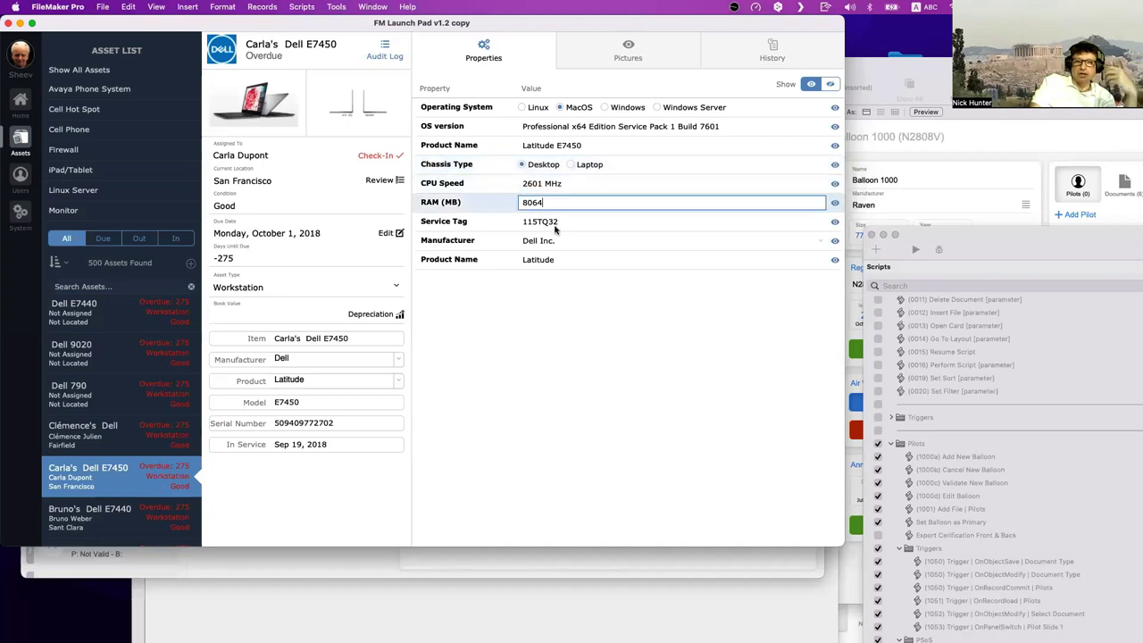
pyautogui.click(555, 227)
pyautogui.click(459, 385)
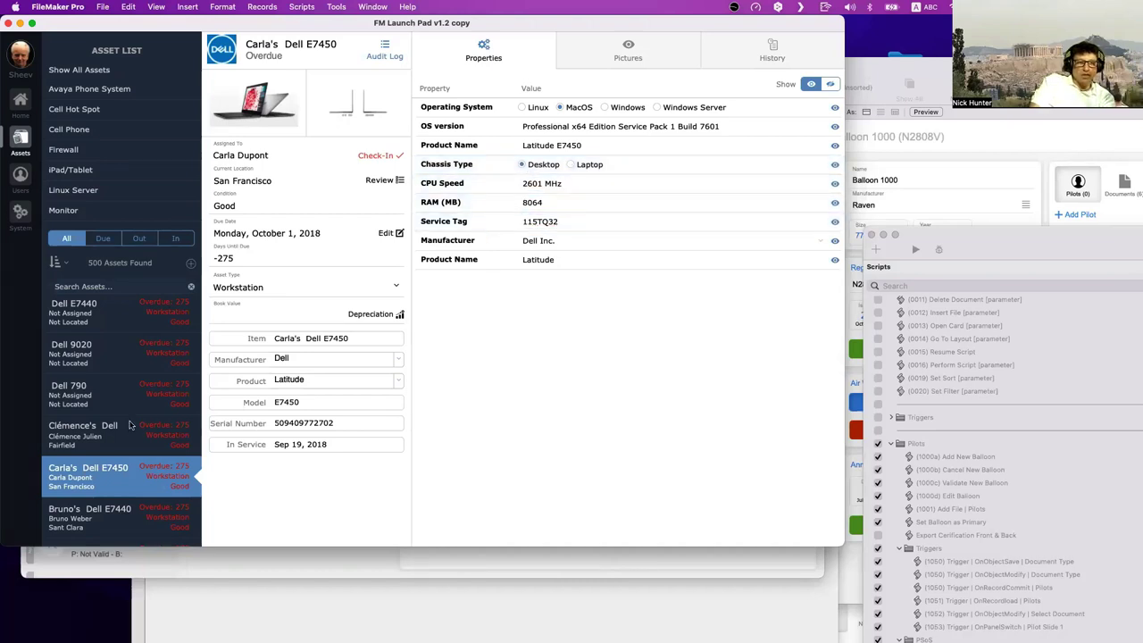
# - Browse the Dell network switch, E7440 laptop and PowerEdge server records, ending on the switch
pyautogui.scroll(-5, 87, 437)
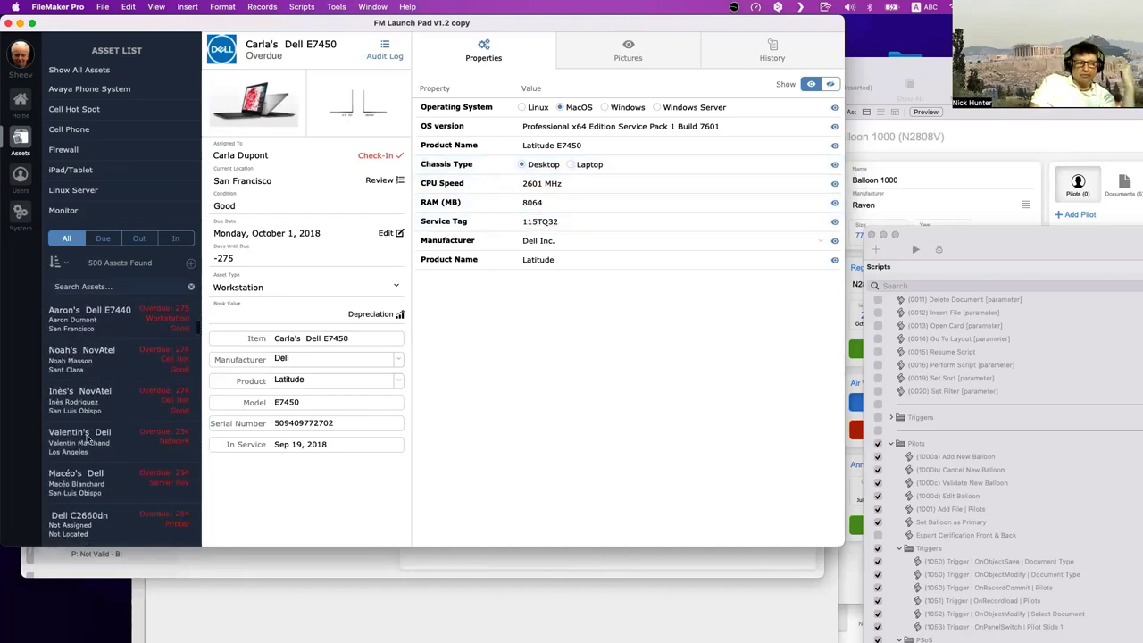
pyautogui.click(92, 433)
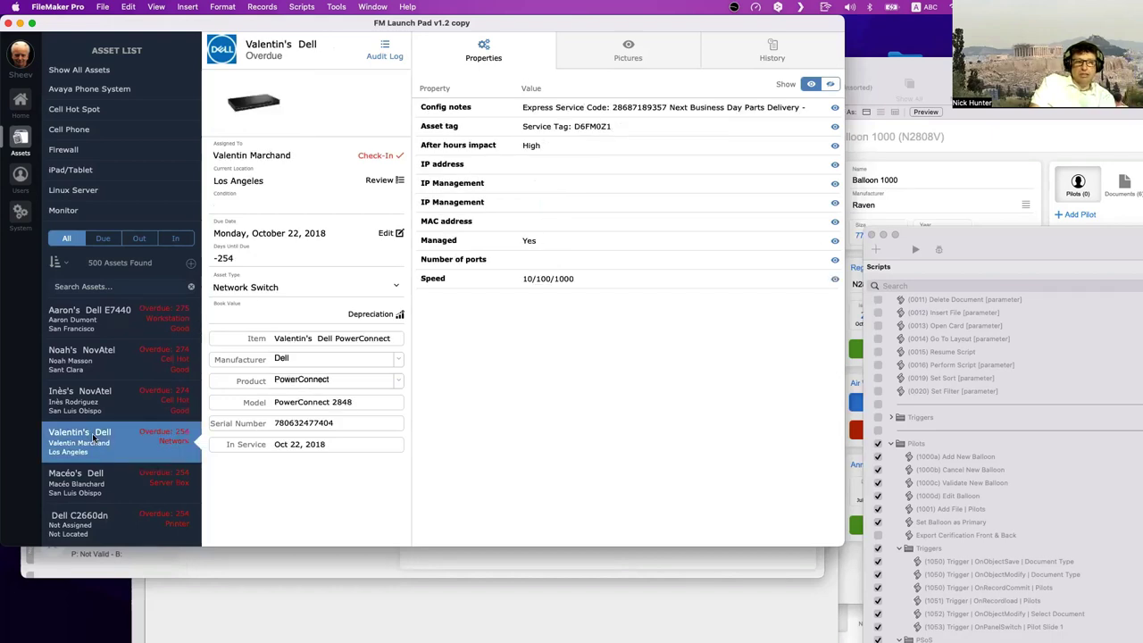
pyautogui.click(98, 327)
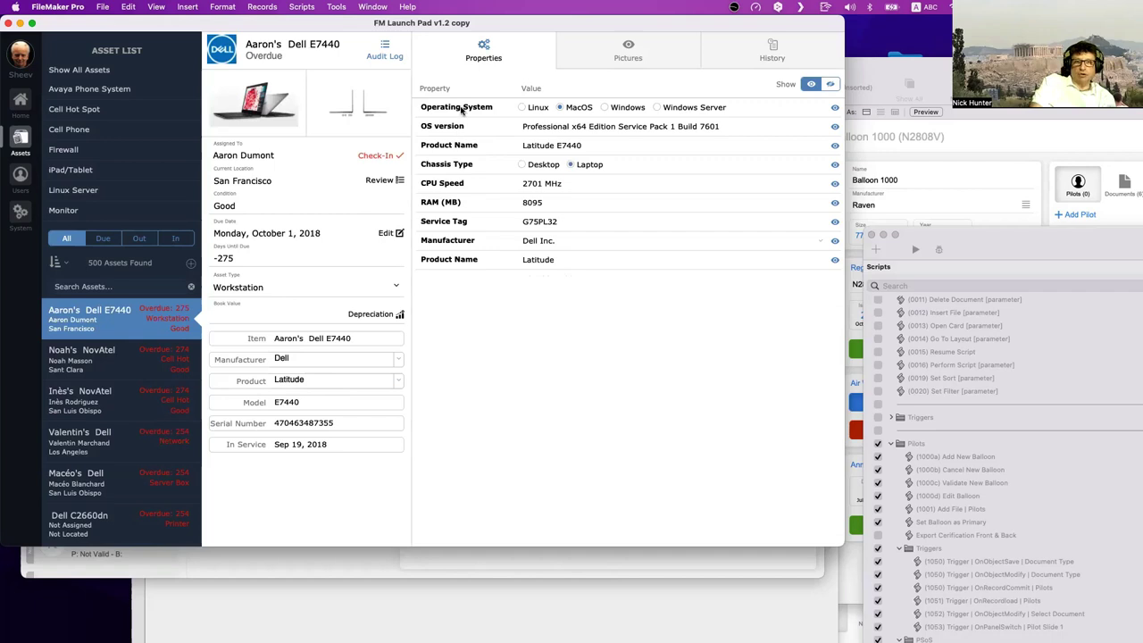
pyautogui.click(90, 483)
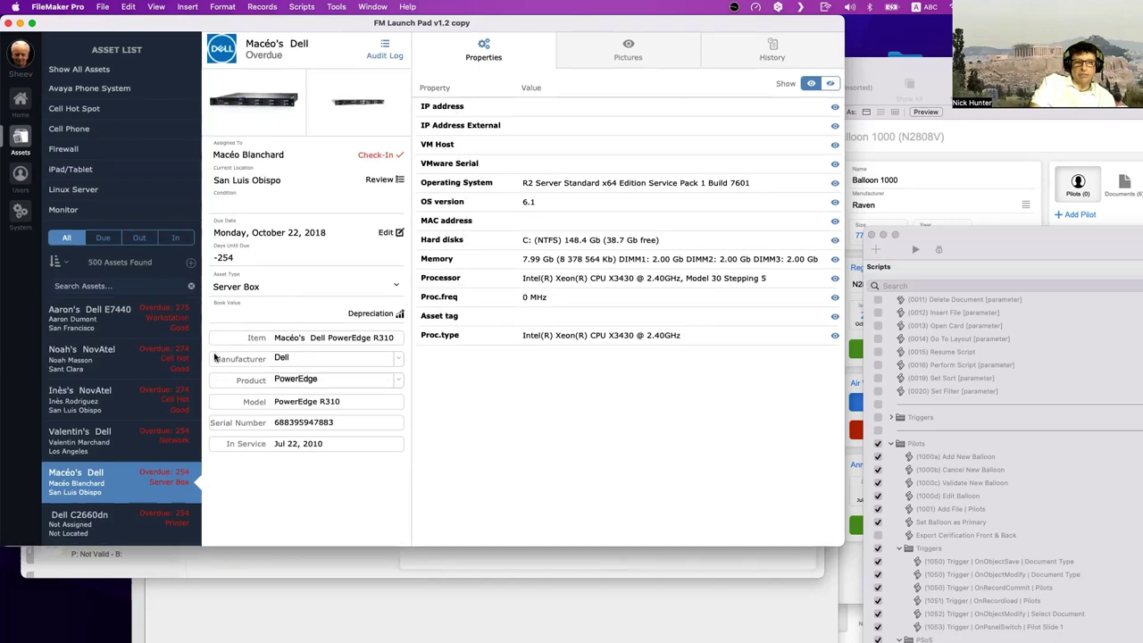
pyautogui.click(126, 441)
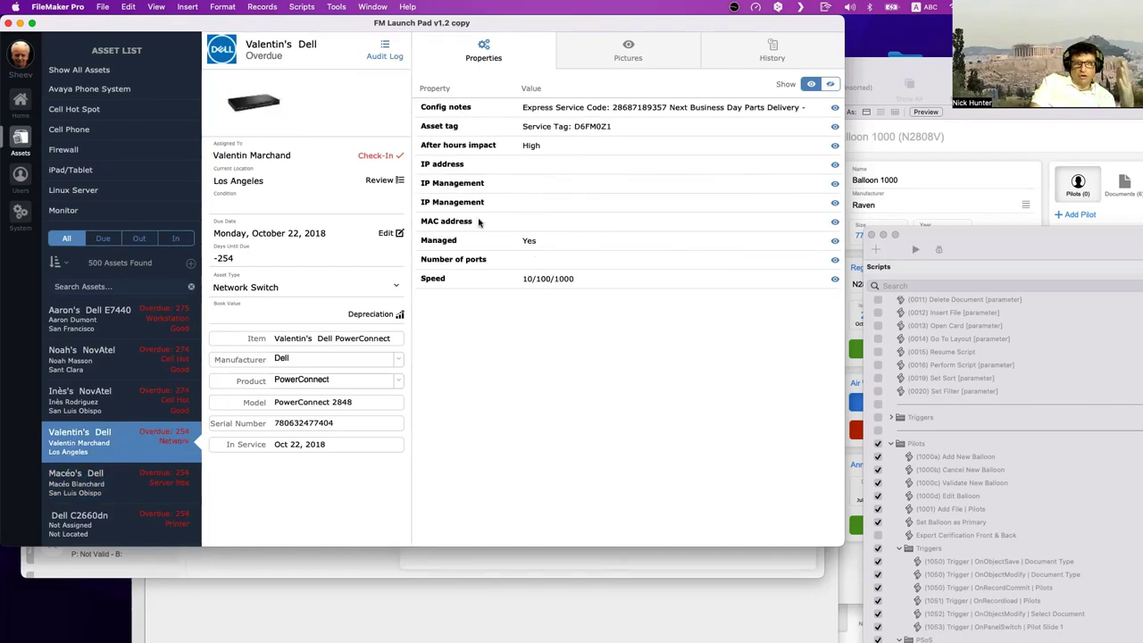
pyautogui.scroll(-5, 116, 376)
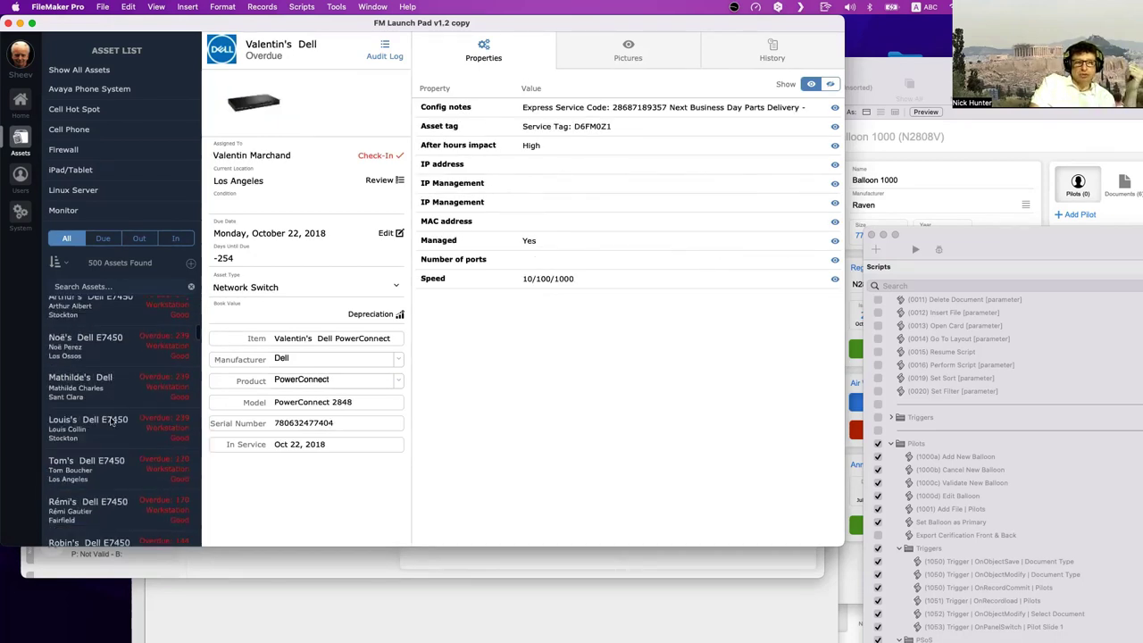
pyautogui.scroll(-5, 113, 406)
pyautogui.scroll(-2, 112, 423)
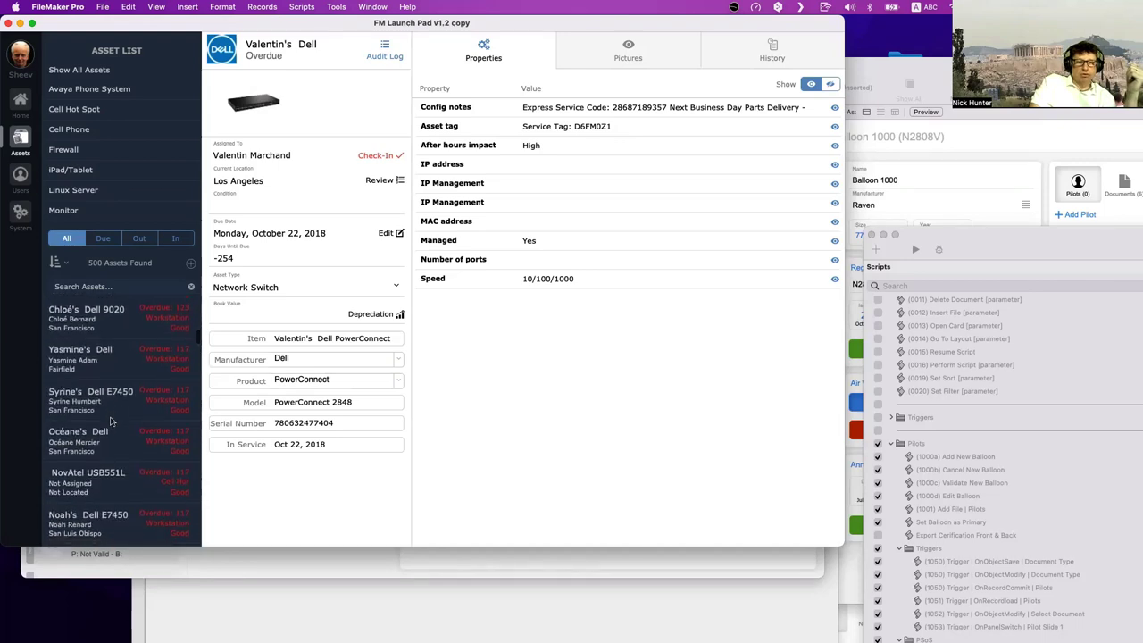
# - Filter the asset list by Cell Phone, iPad/Tablet, Monitor, Linux Server, Cell Hot Spot and Avaya categories
pyautogui.click(80, 130)
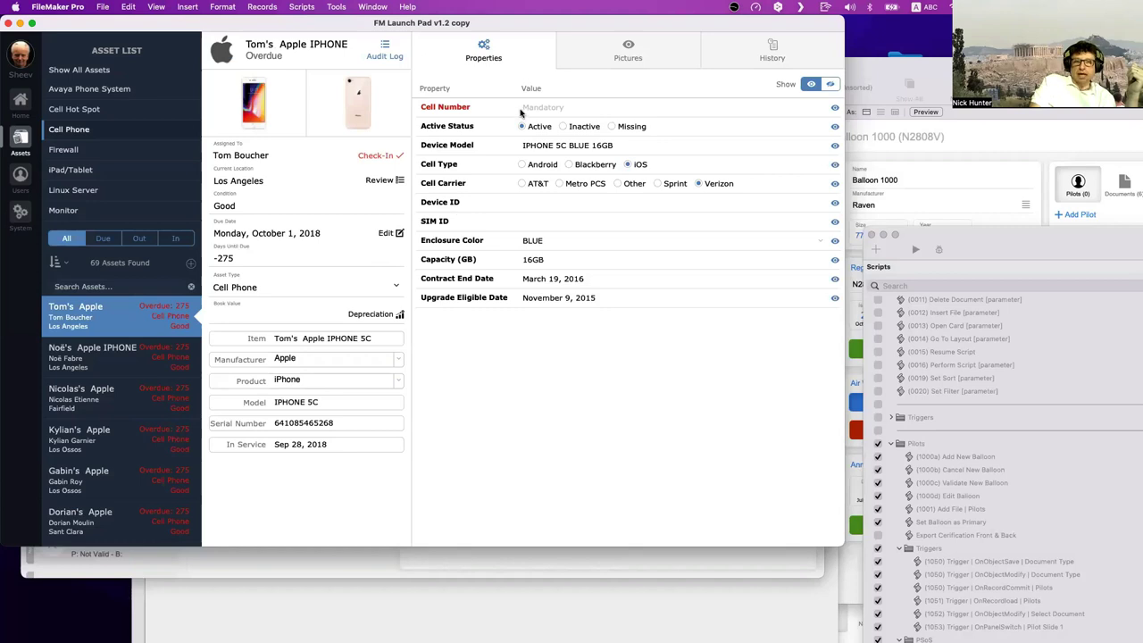
pyautogui.click(89, 172)
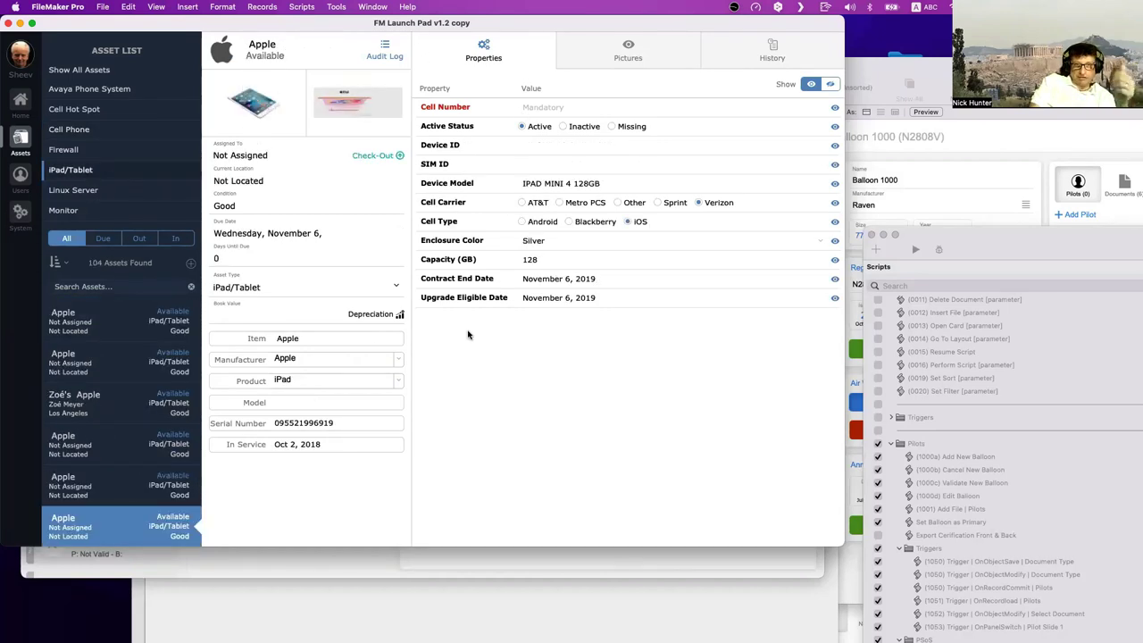
pyautogui.click(84, 209)
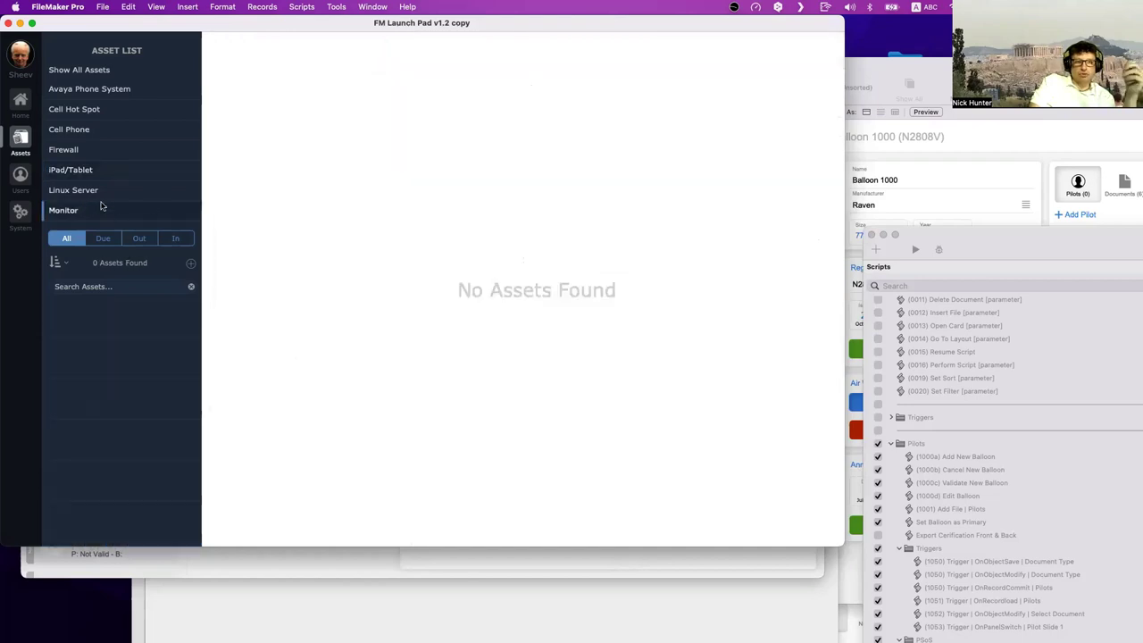
pyautogui.click(102, 192)
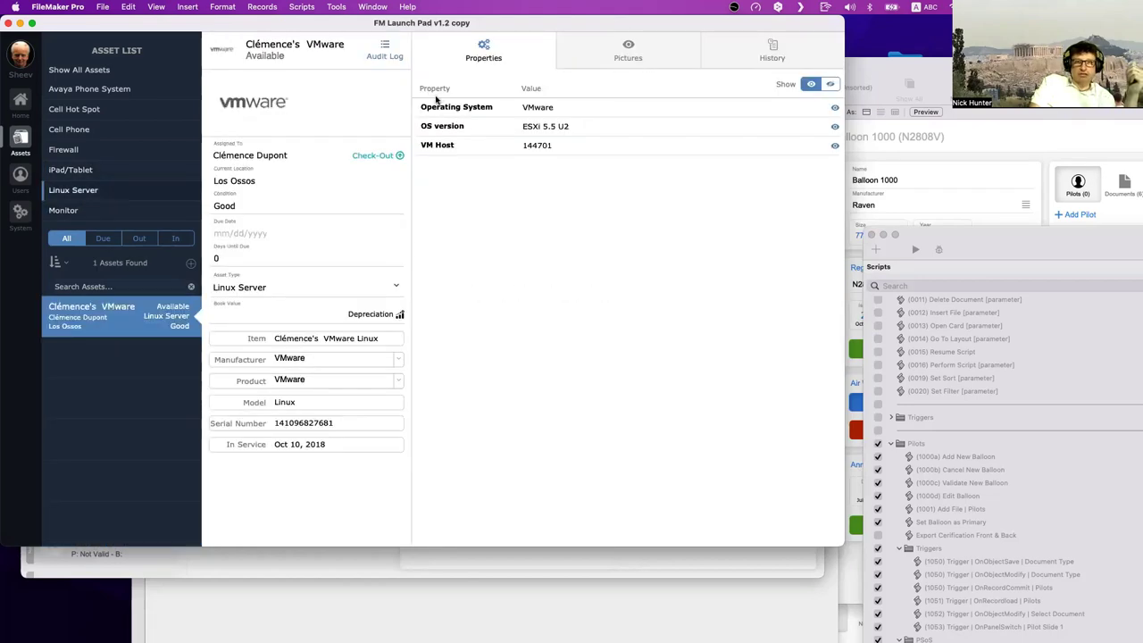
pyautogui.click(130, 170)
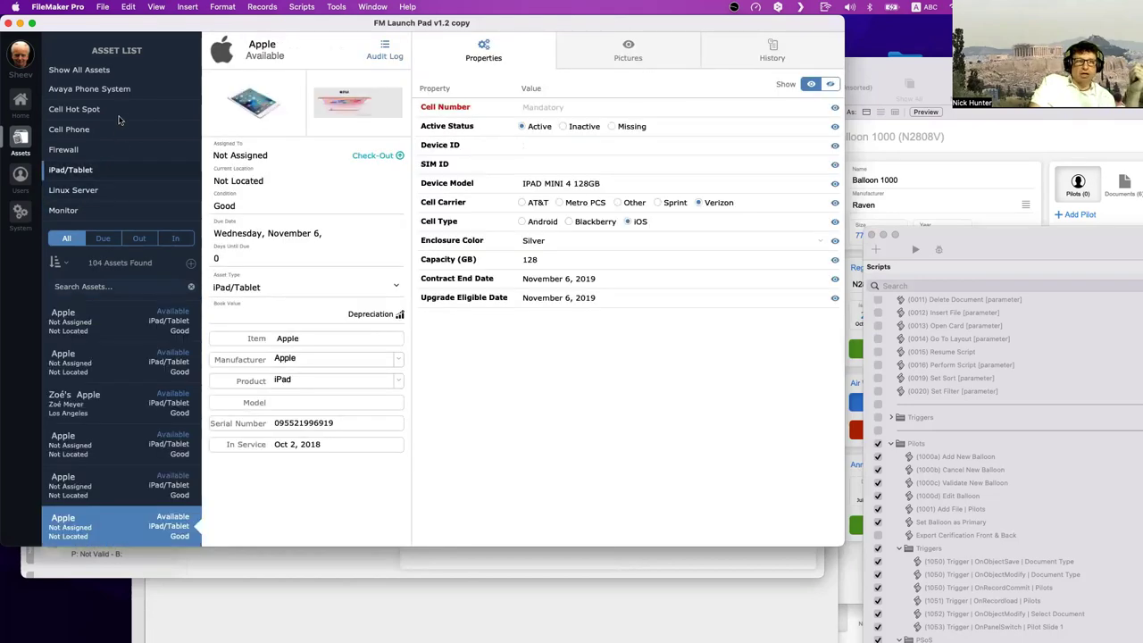
pyautogui.click(119, 116)
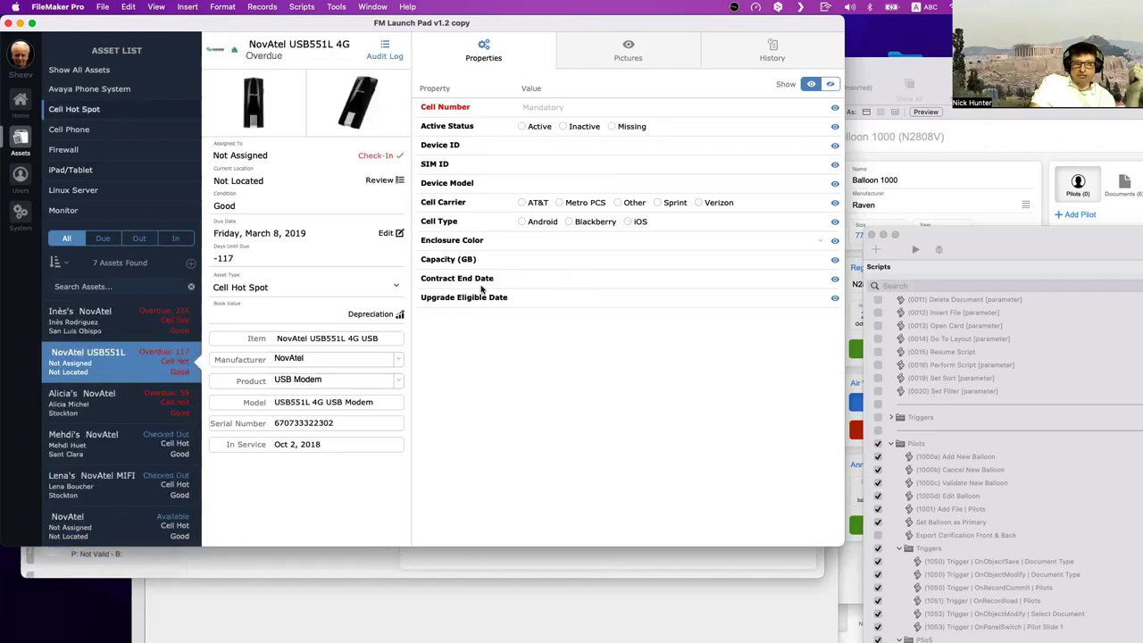
pyautogui.click(124, 93)
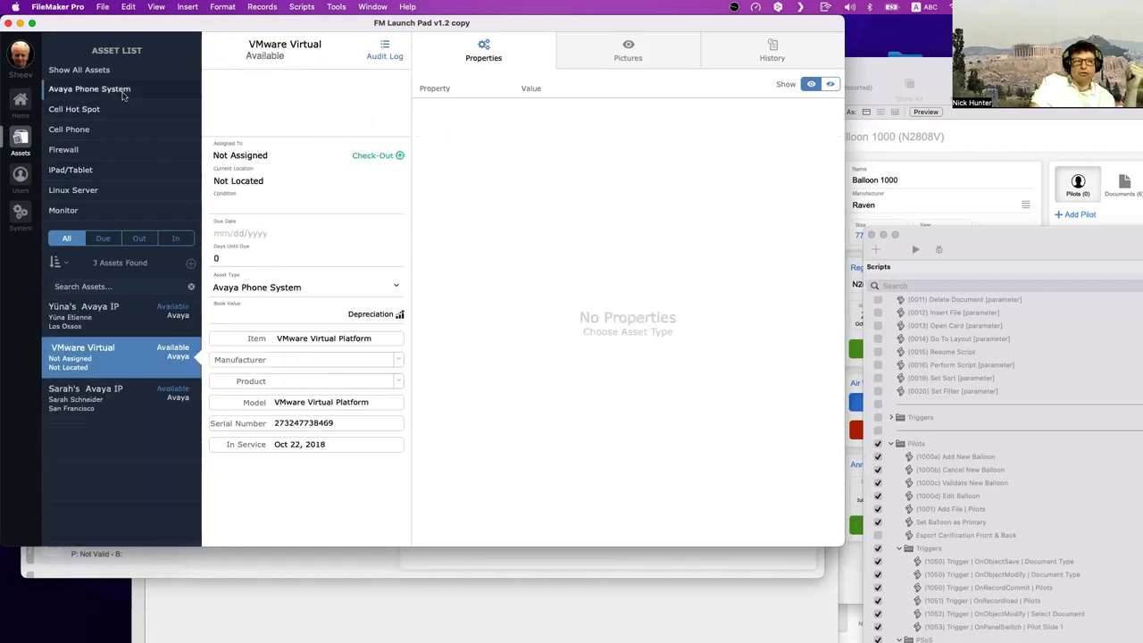
# - Show all 500 assets and open the Dell Latitude 5480 laptop record
pyautogui.click(84, 73)
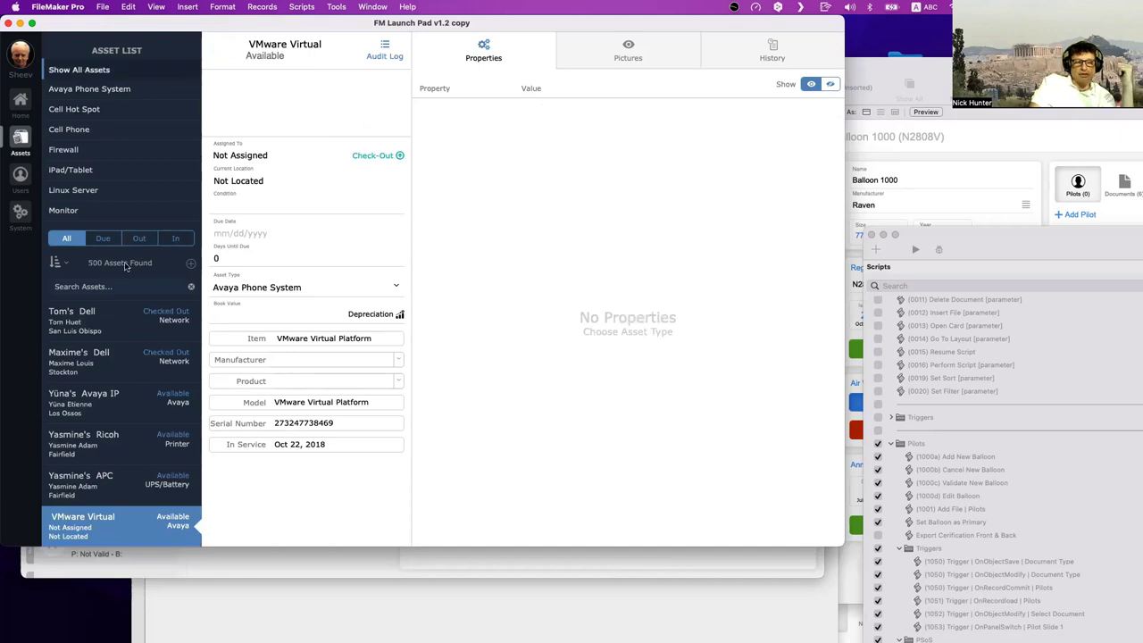
pyautogui.scroll(-10, 121, 343)
pyautogui.click(120, 341)
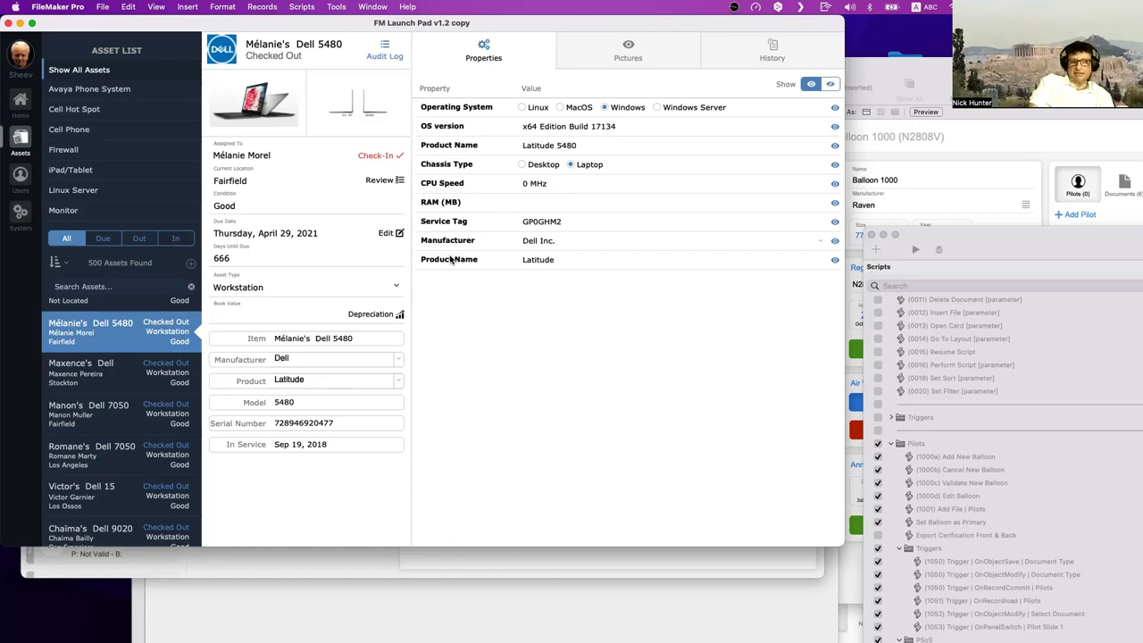
# - Review the AST_Assets table's fields in Manage Database, then close the dialog
pyautogui.press('super+shift+d')
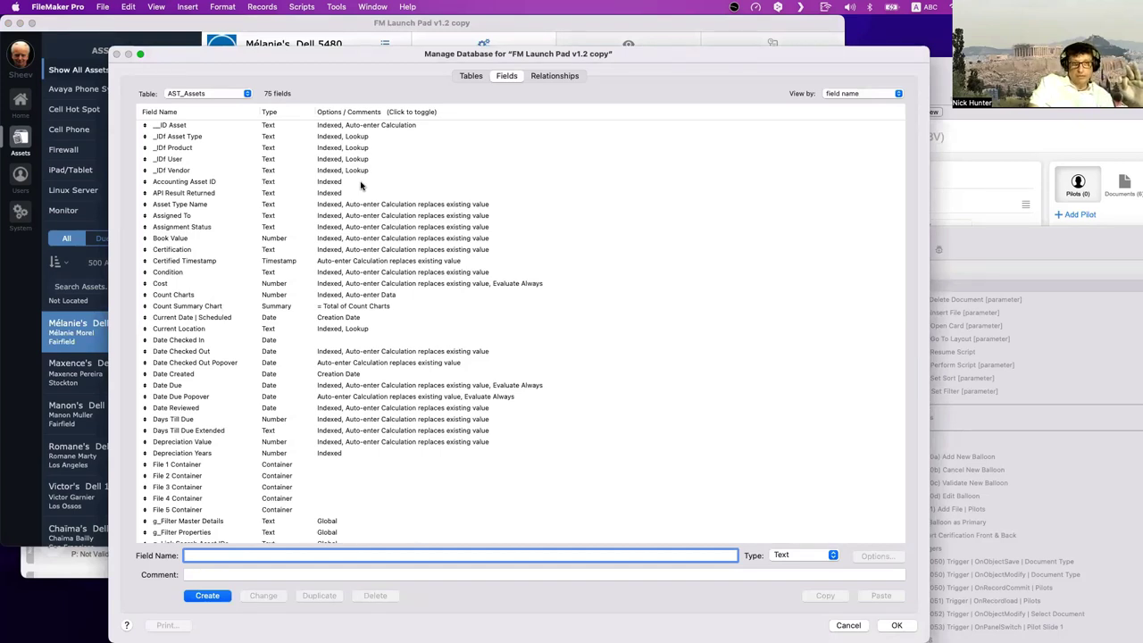
pyautogui.scroll(-10, 342, 222)
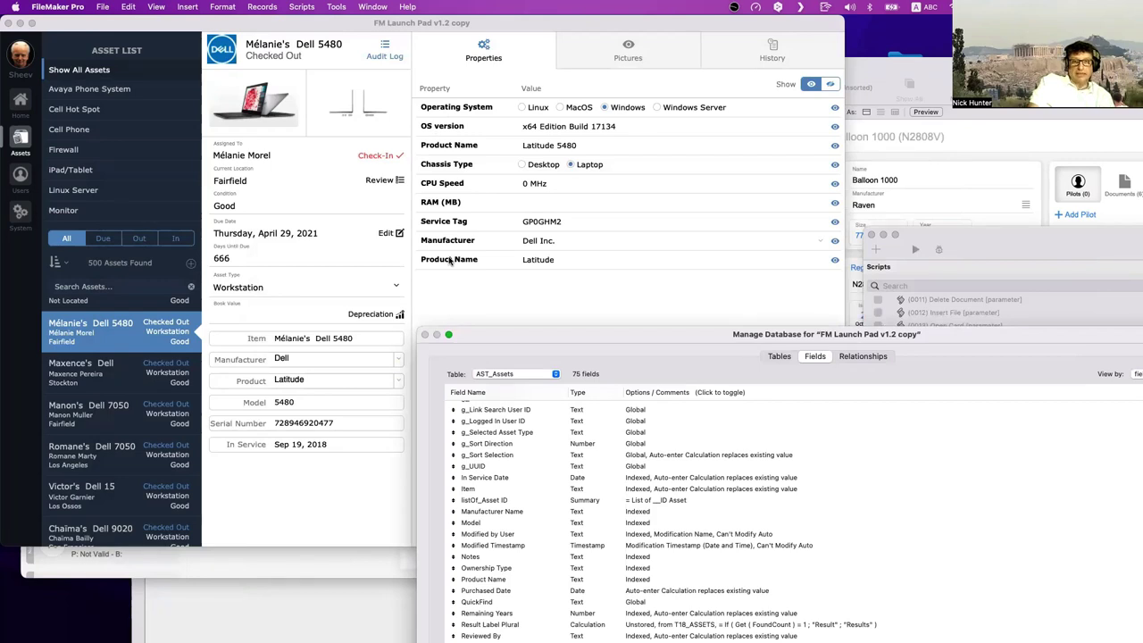
pyautogui.press('Escape')
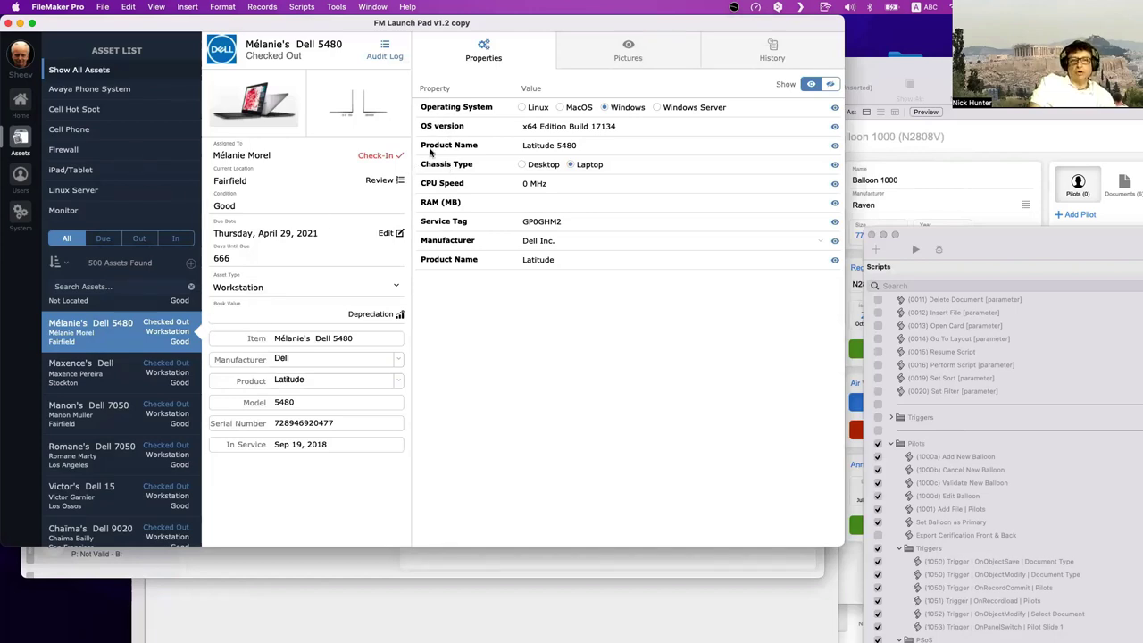
# - Step through the Cell Hot Spot, Cell Phone, Firewall and iPad/Tablet filters, settling on Linux Server
pyautogui.click(87, 108)
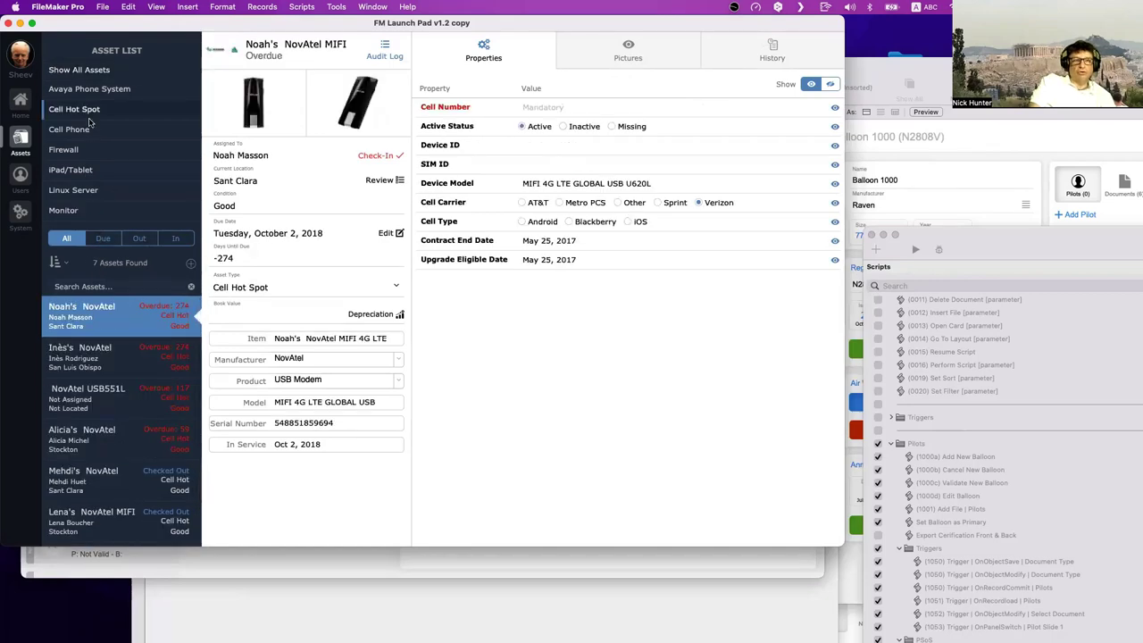
pyautogui.click(93, 129)
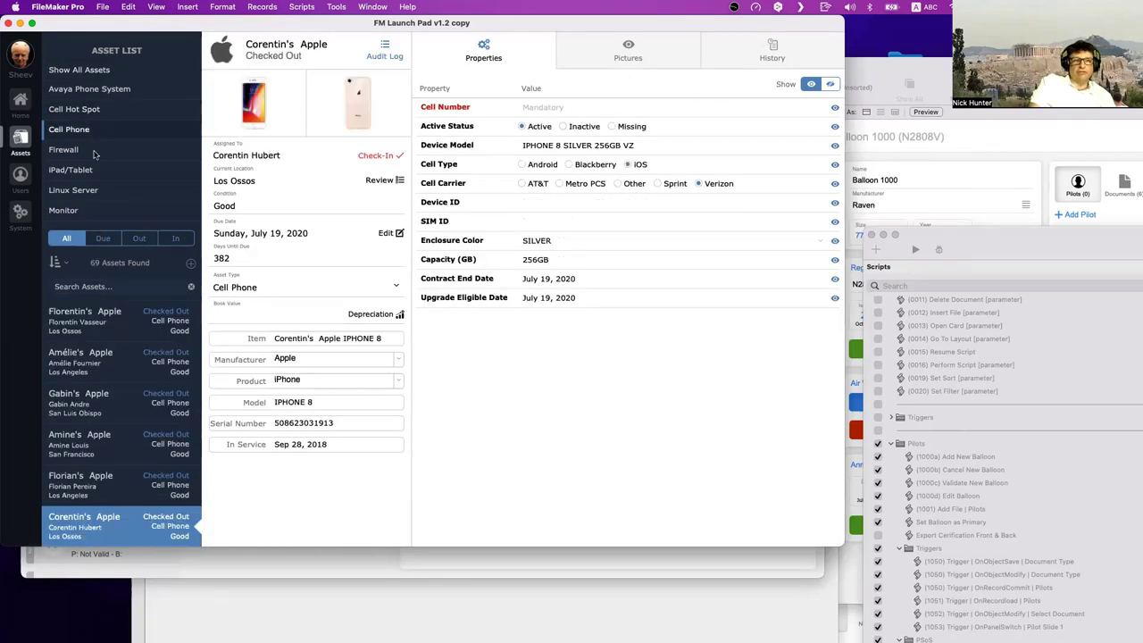
pyautogui.click(94, 151)
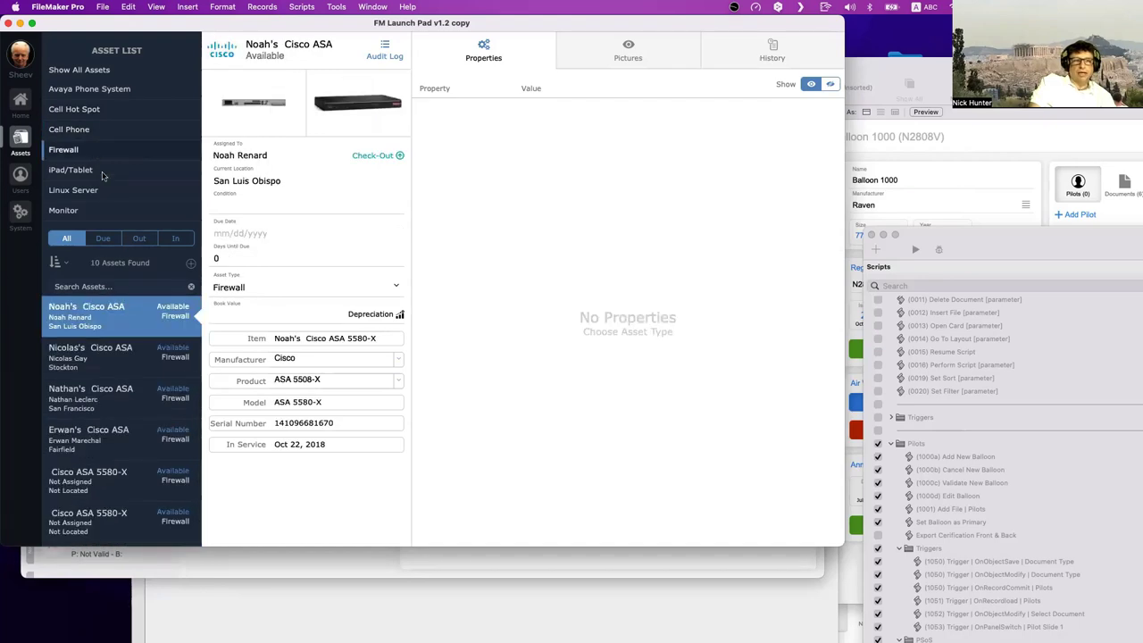
pyautogui.click(103, 172)
pyautogui.click(73, 190)
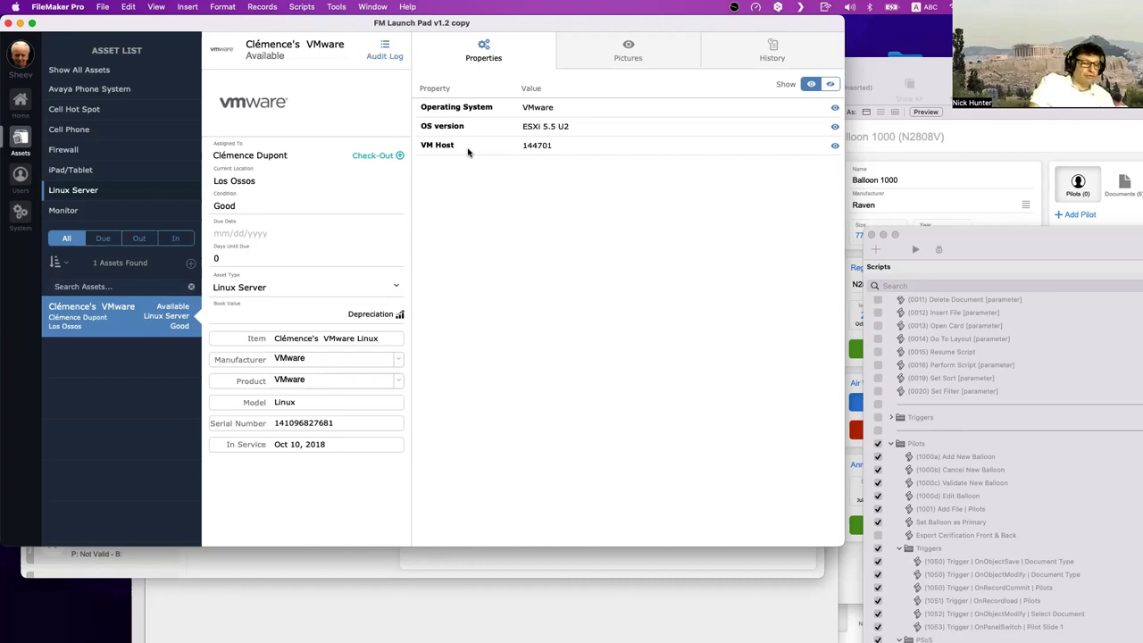
pyautogui.press('super+shift+d')
pyautogui.click(417, 94)
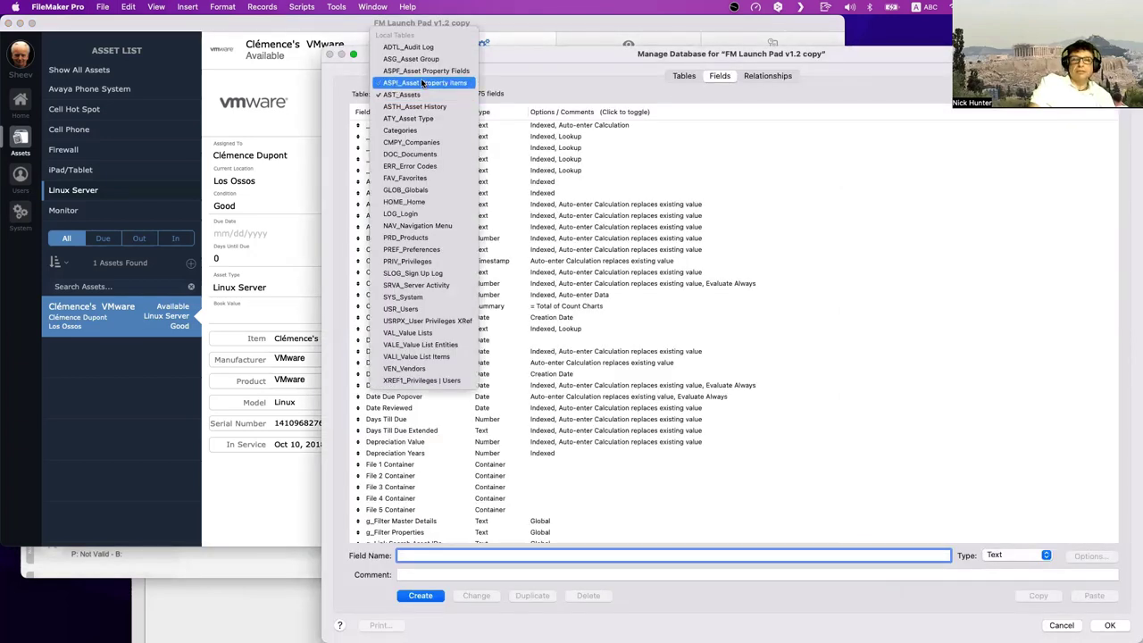
pyautogui.click(423, 82)
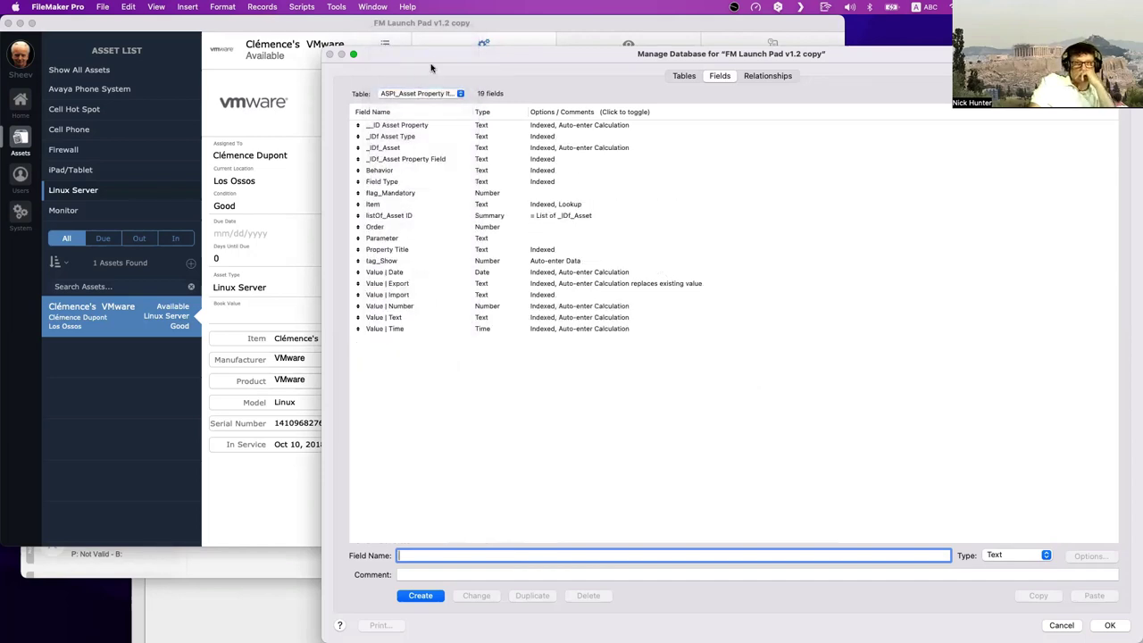
pyautogui.moveTo(431, 55); pyautogui.dragTo(515, 56)
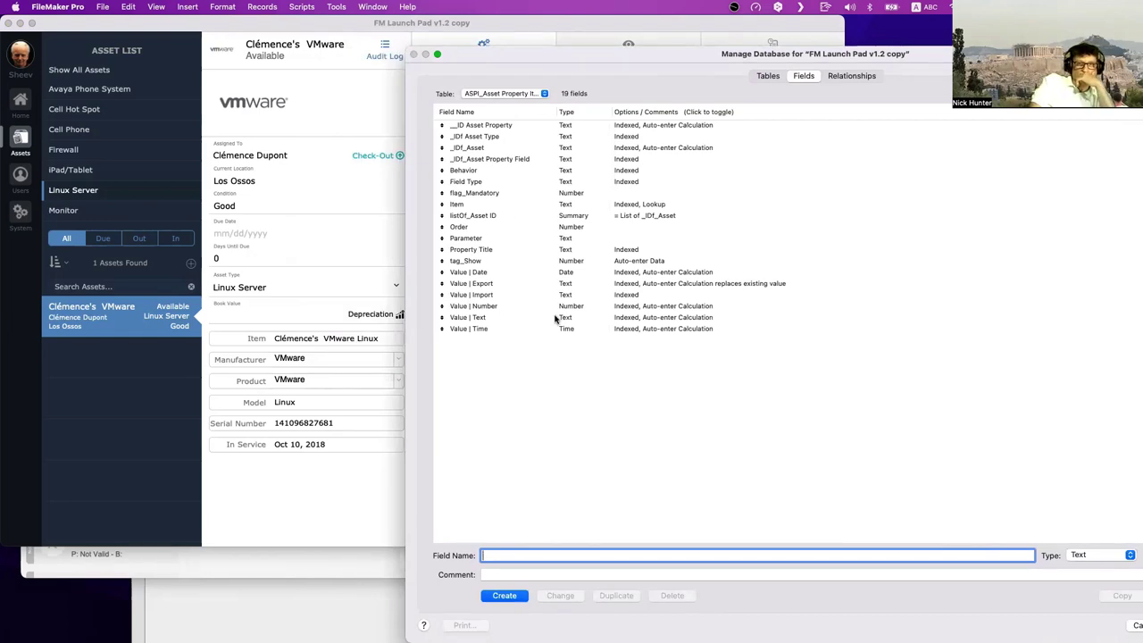
pyautogui.moveTo(522, 56); pyautogui.dragTo(687, 223)
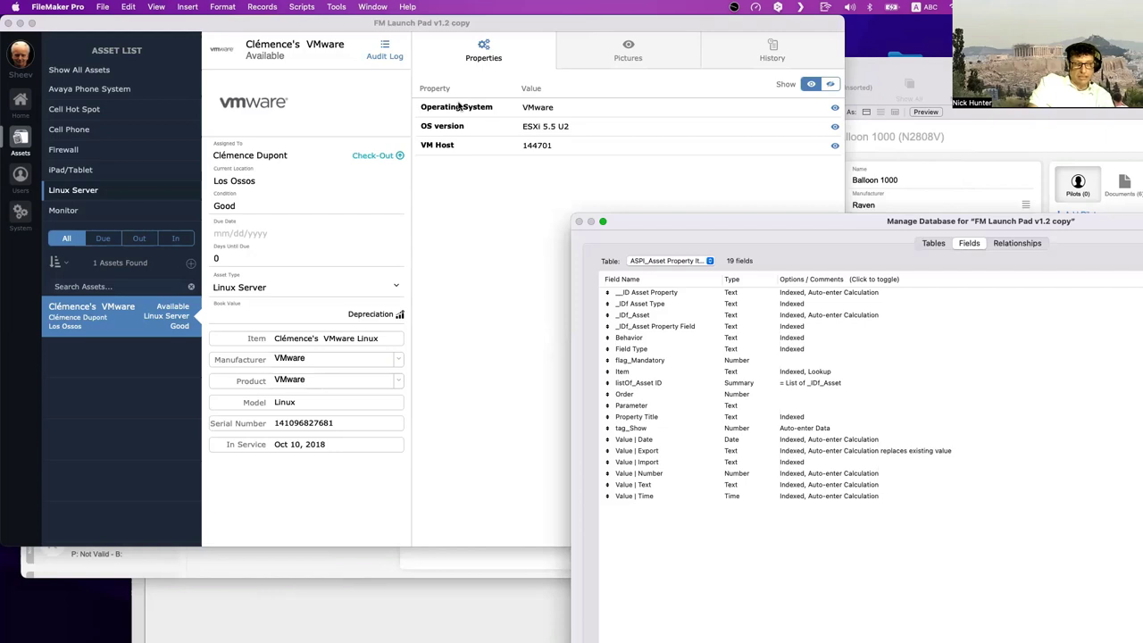
pyautogui.press('Escape')
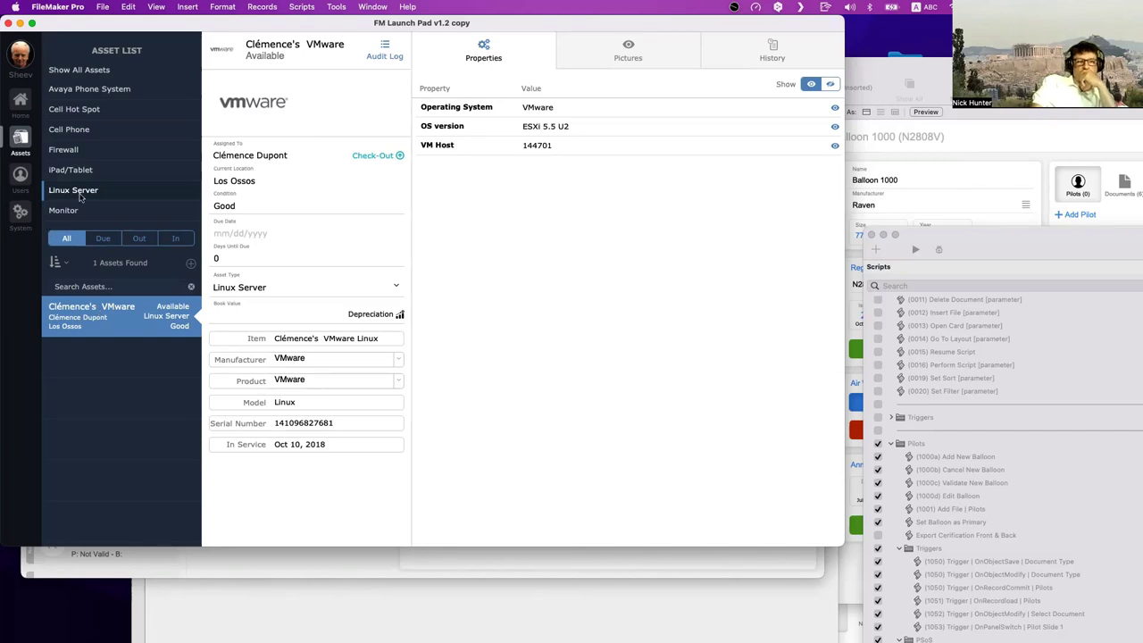
pyautogui.scroll(-1, 80, 196)
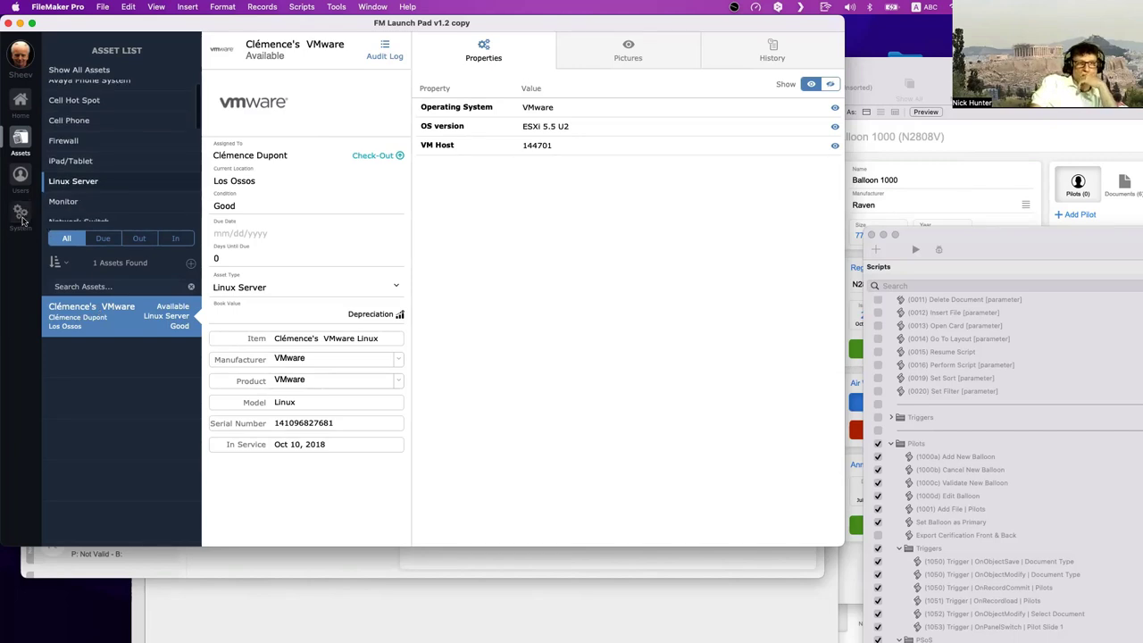
# - Show the Linux Server asset property fields in the System settings
pyautogui.click(22, 218)
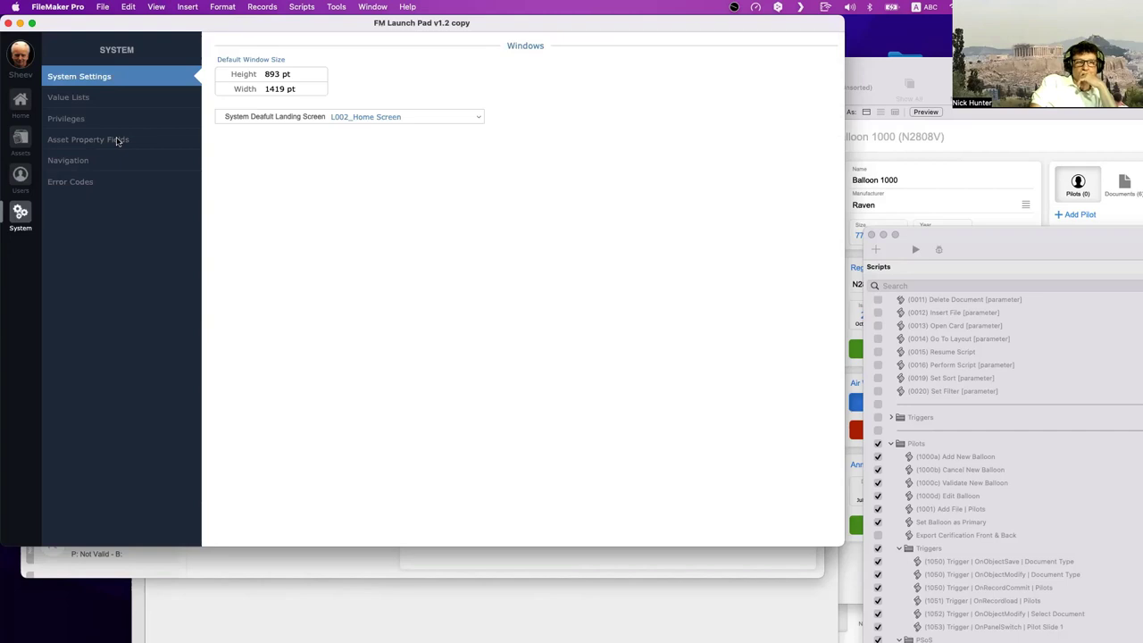
pyautogui.click(117, 141)
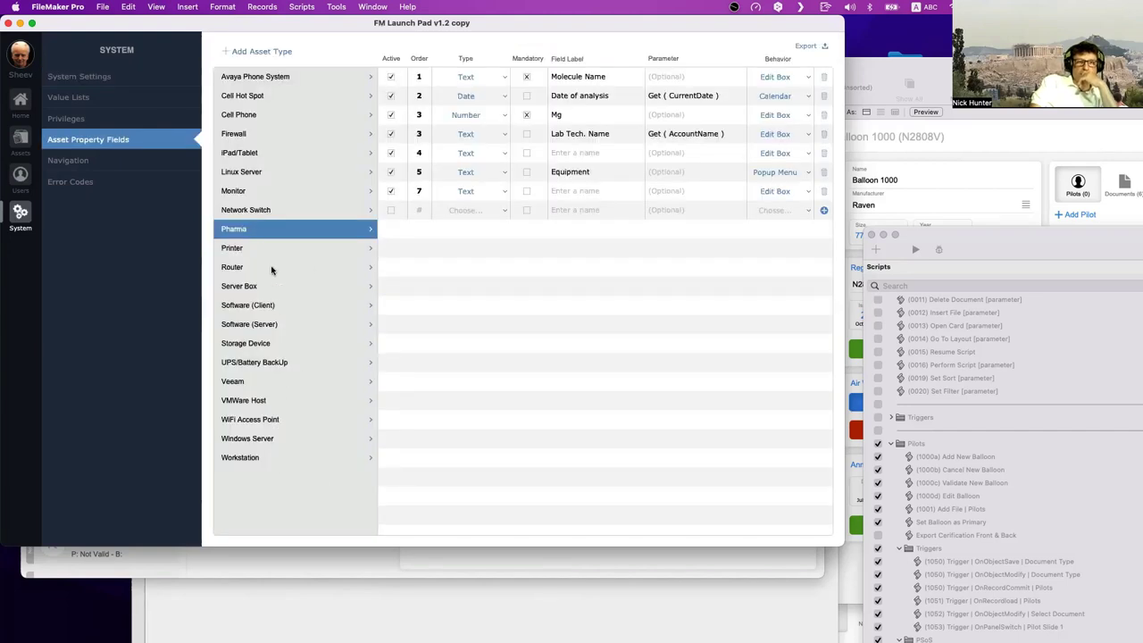
pyautogui.click(254, 174)
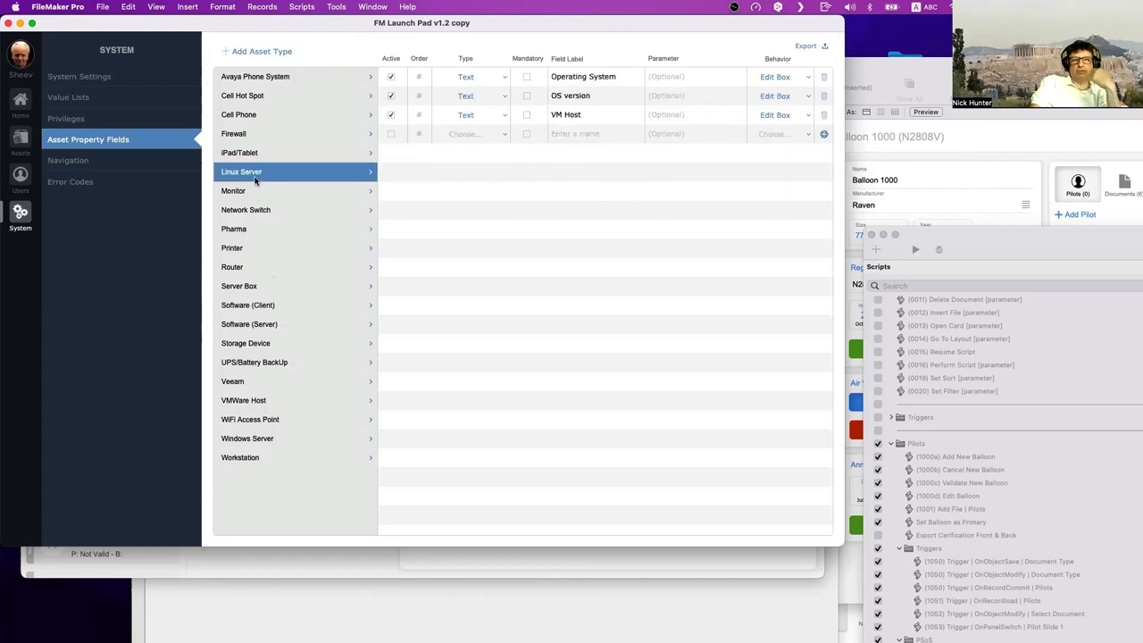
# - Add a Number property labelled 'Memory (RAM)' with Edit Box behavior
pyautogui.click(480, 135)
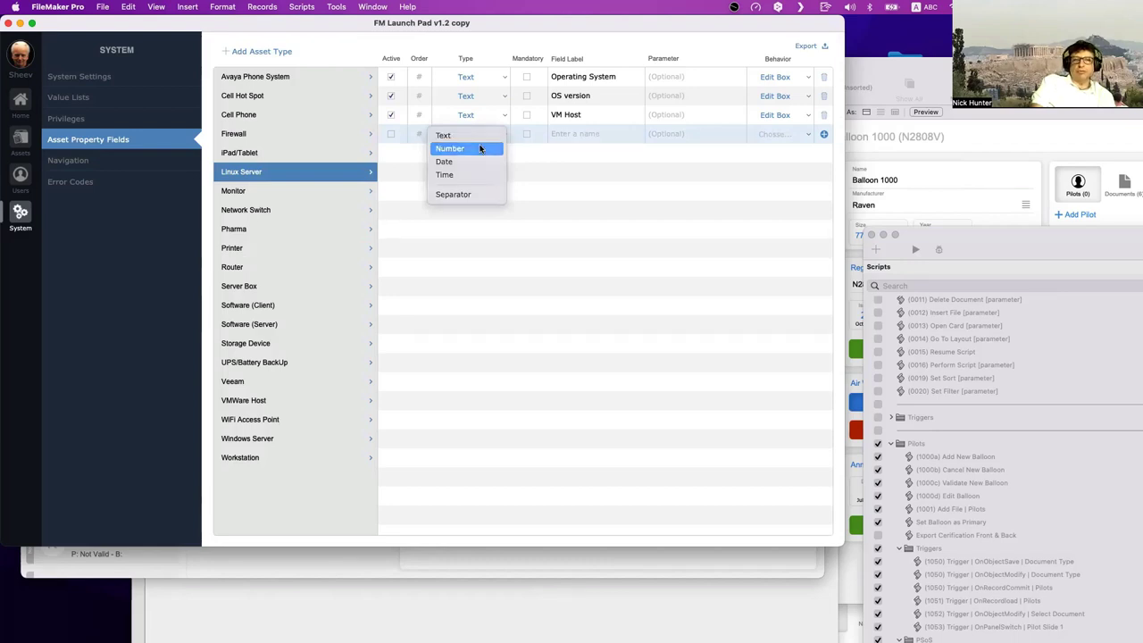
pyautogui.click(479, 149)
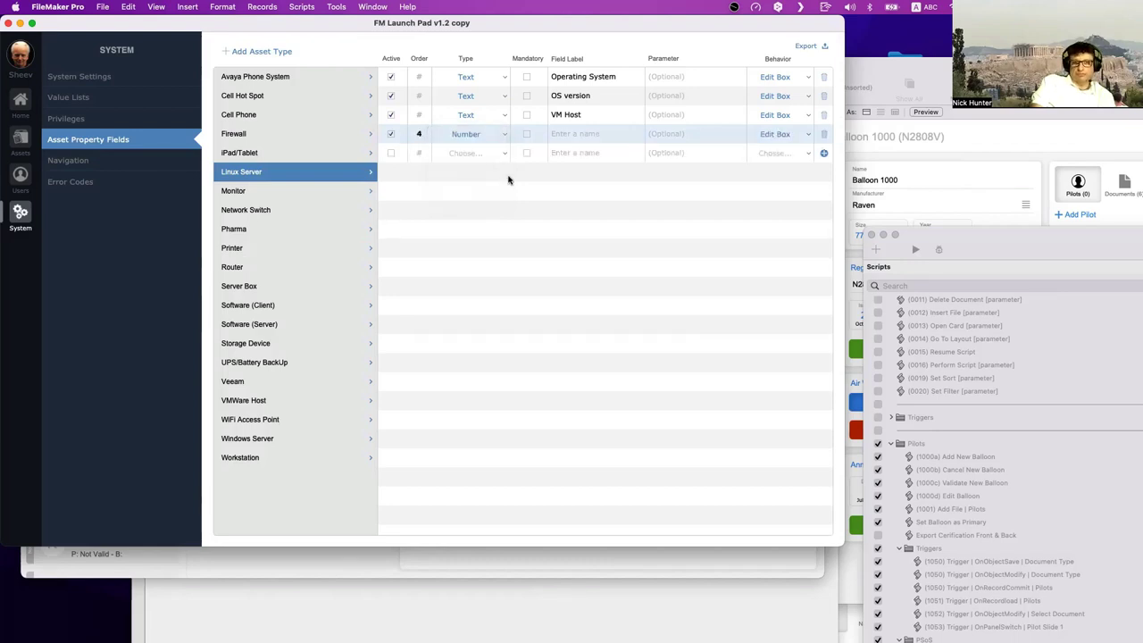
pyautogui.click(567, 134)
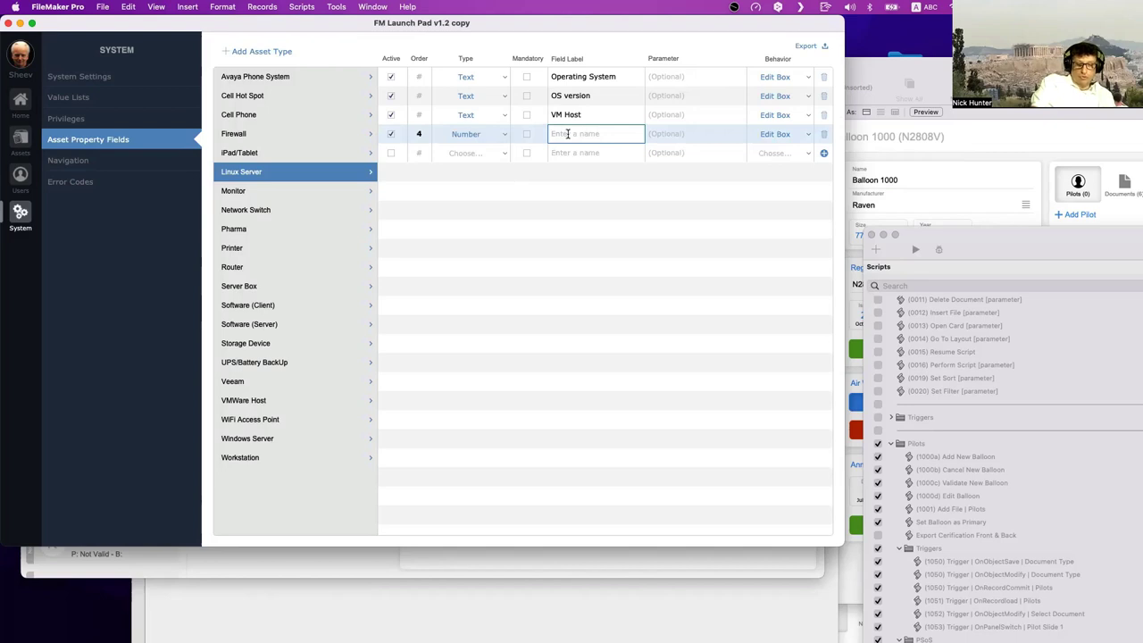
pyautogui.write('Memory')
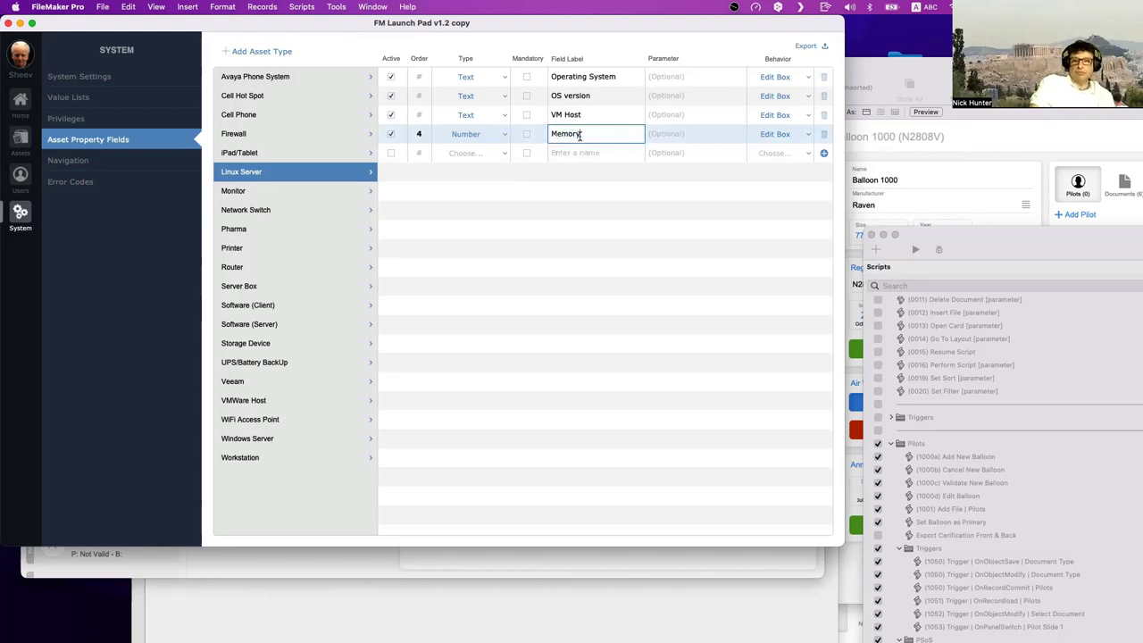
pyautogui.write(' (RAM')
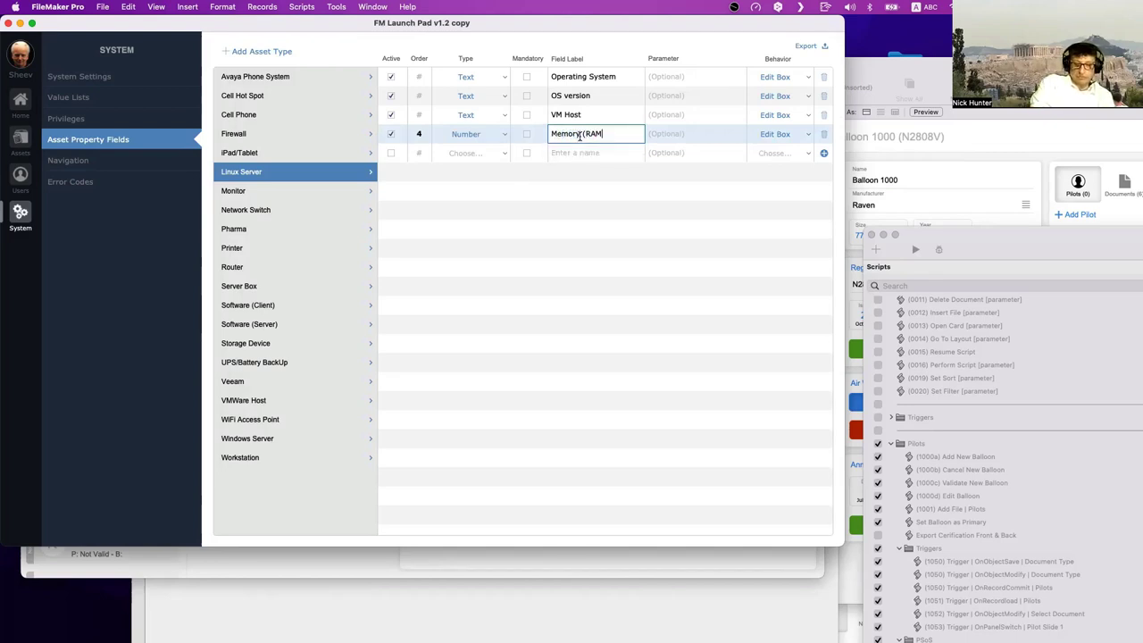
pyautogui.write(')')
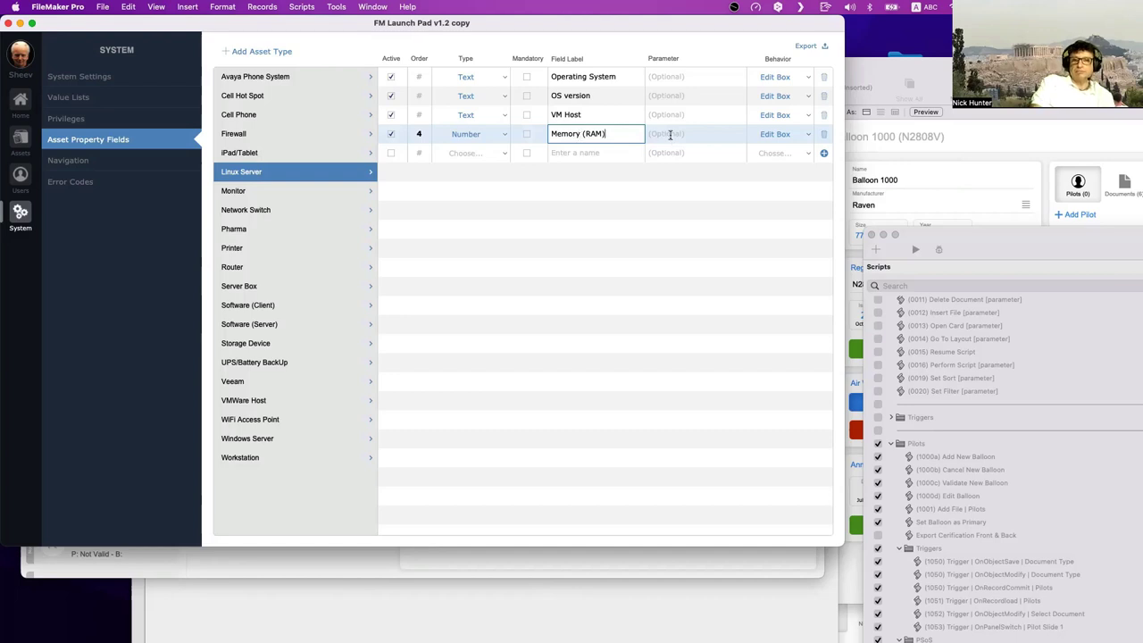
pyautogui.click(670, 134)
pyautogui.click(774, 134)
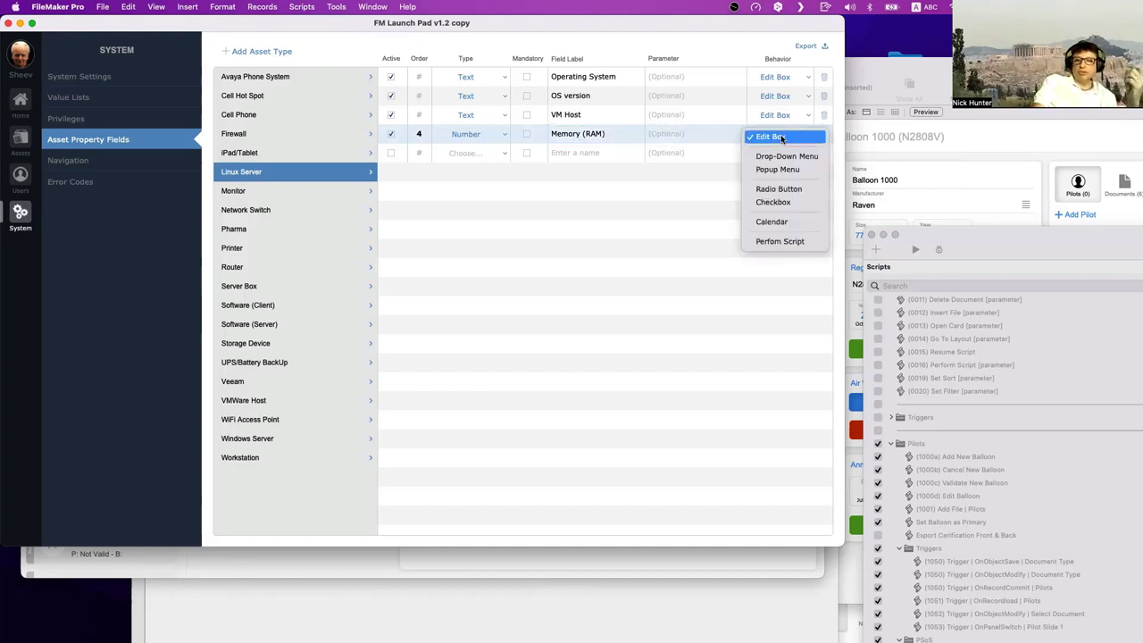
pyautogui.click(781, 137)
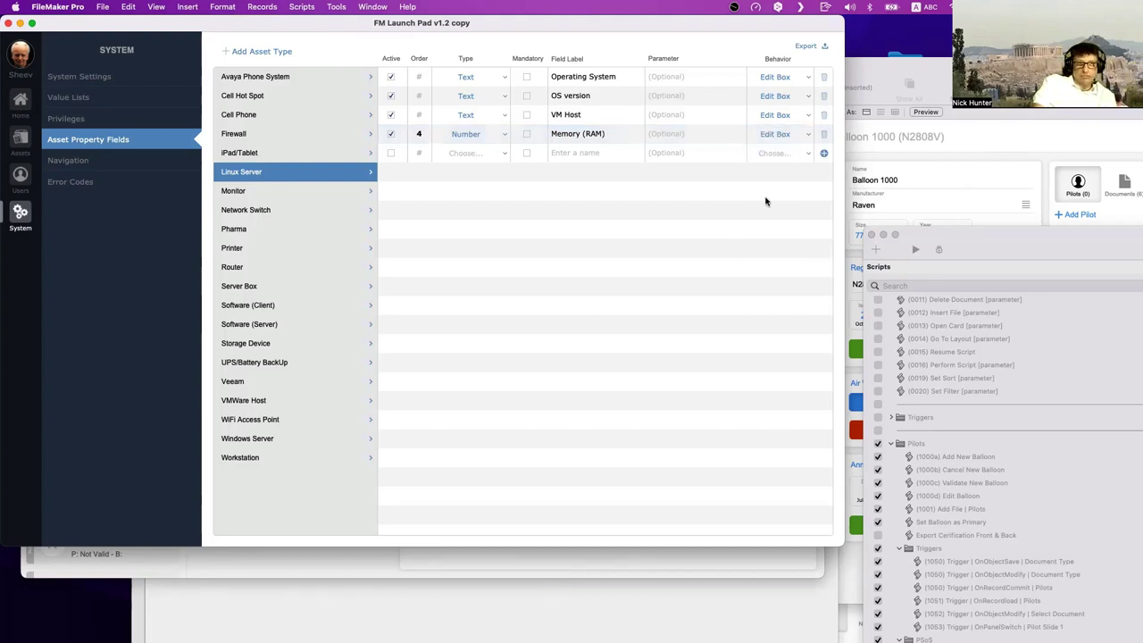
# - Add a new Linux Server asset, try its Memory (RAM) field, and return to the property fields setup
pyautogui.click(19, 136)
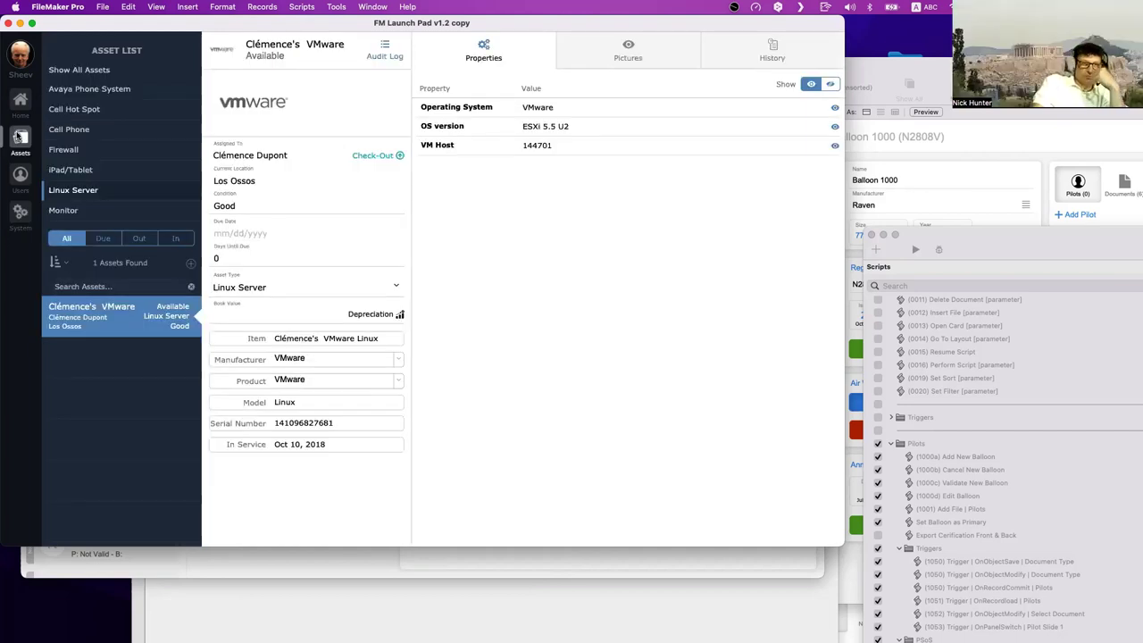
pyautogui.click(192, 264)
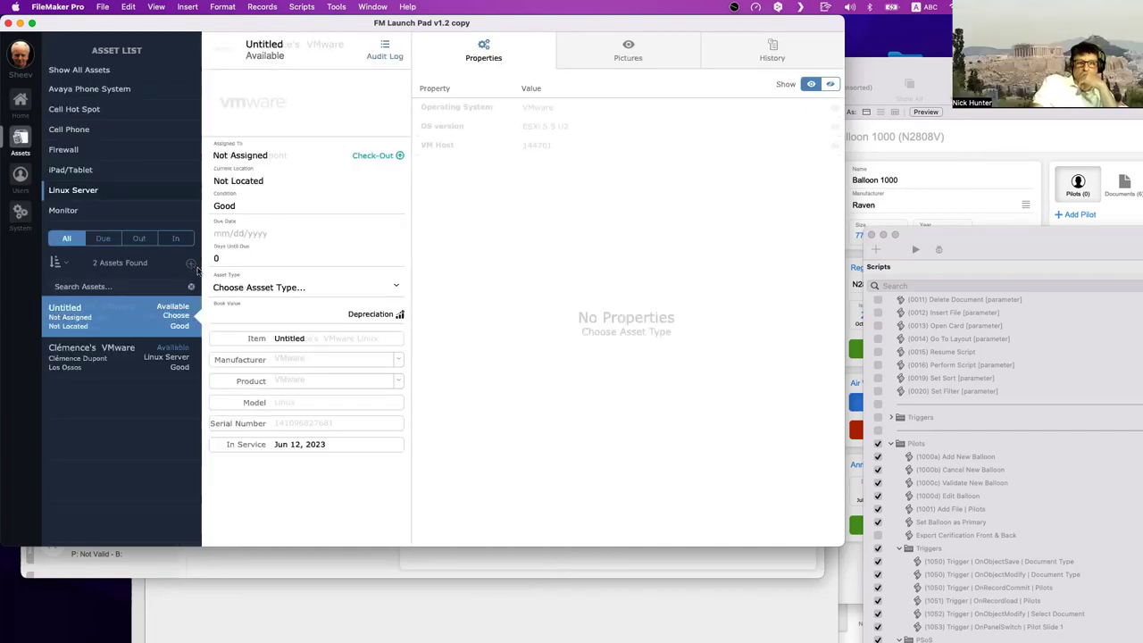
pyautogui.click(270, 288)
pyautogui.click(450, 256)
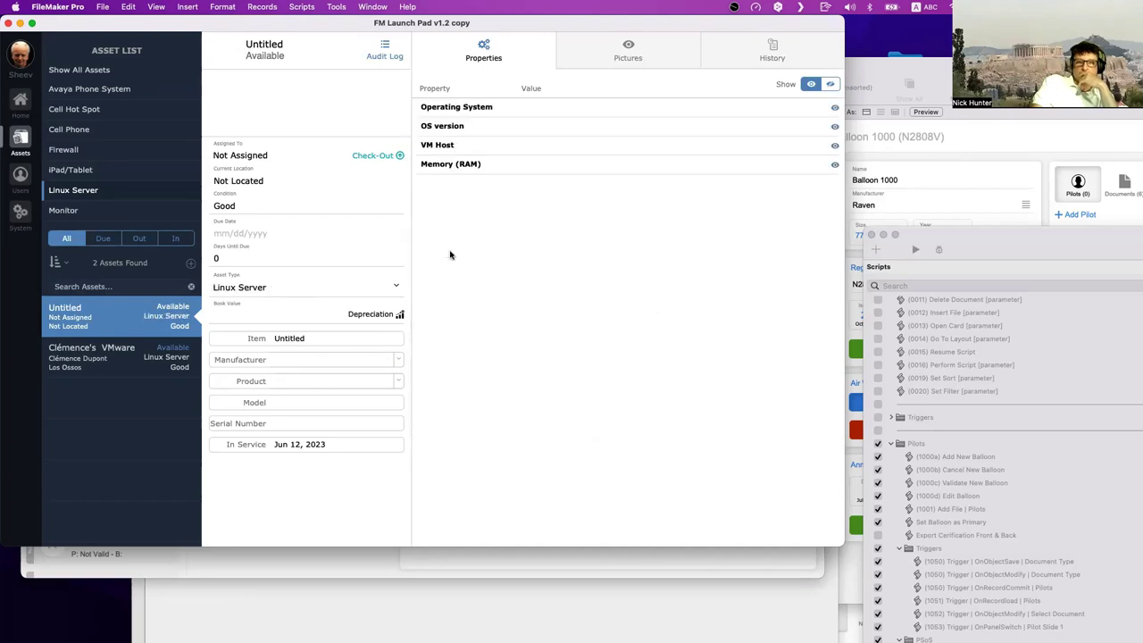
pyautogui.click(679, 163)
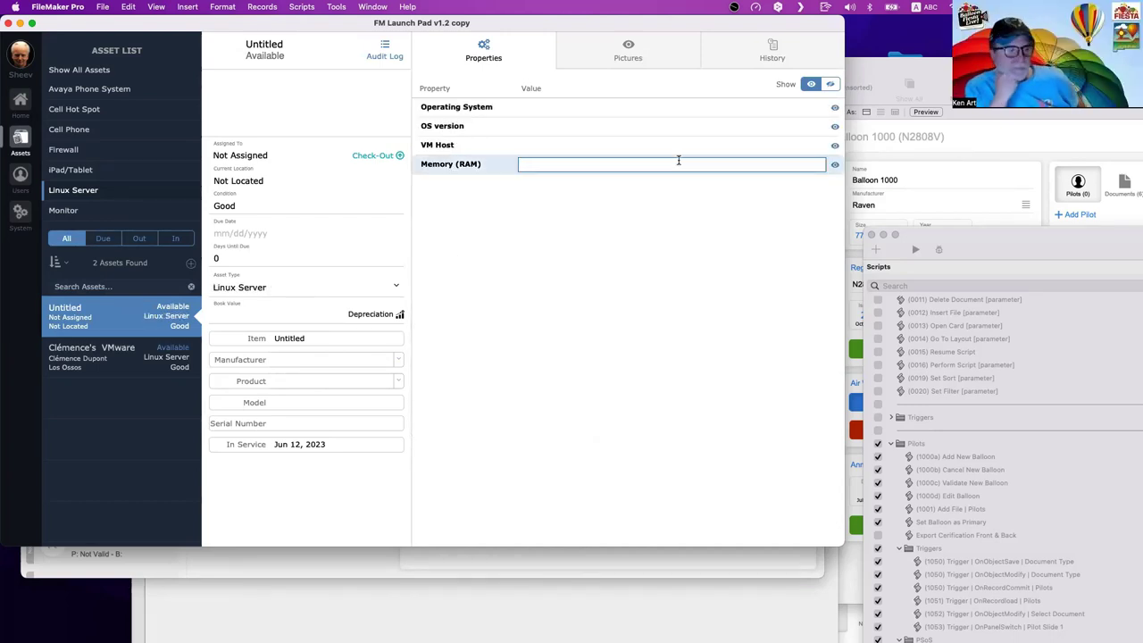
pyautogui.click(522, 216)
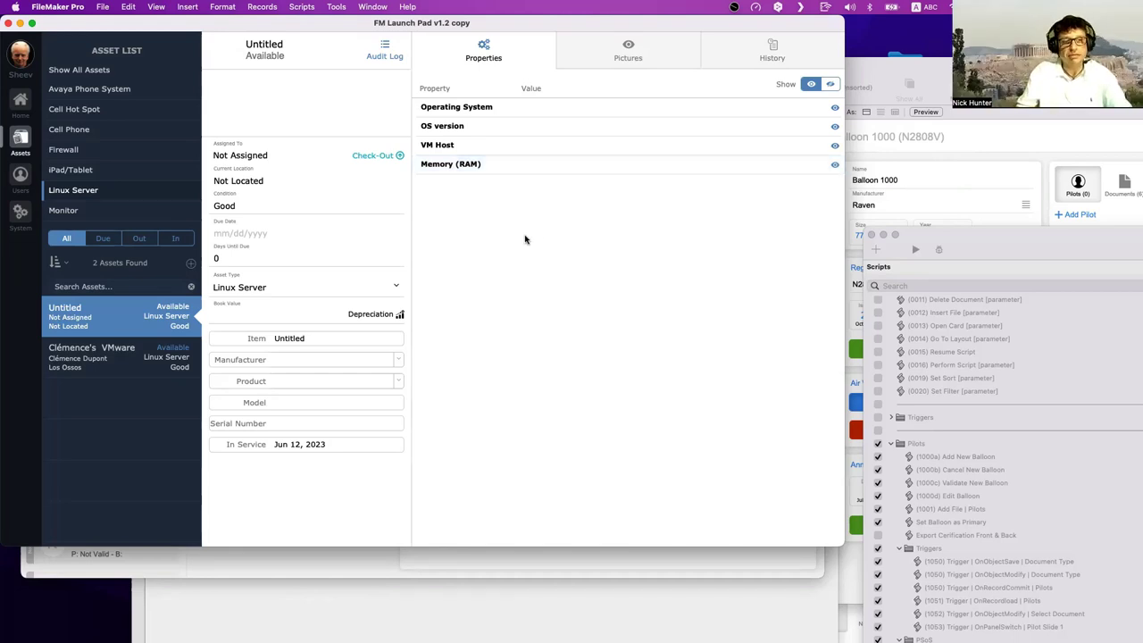
pyautogui.click(487, 167)
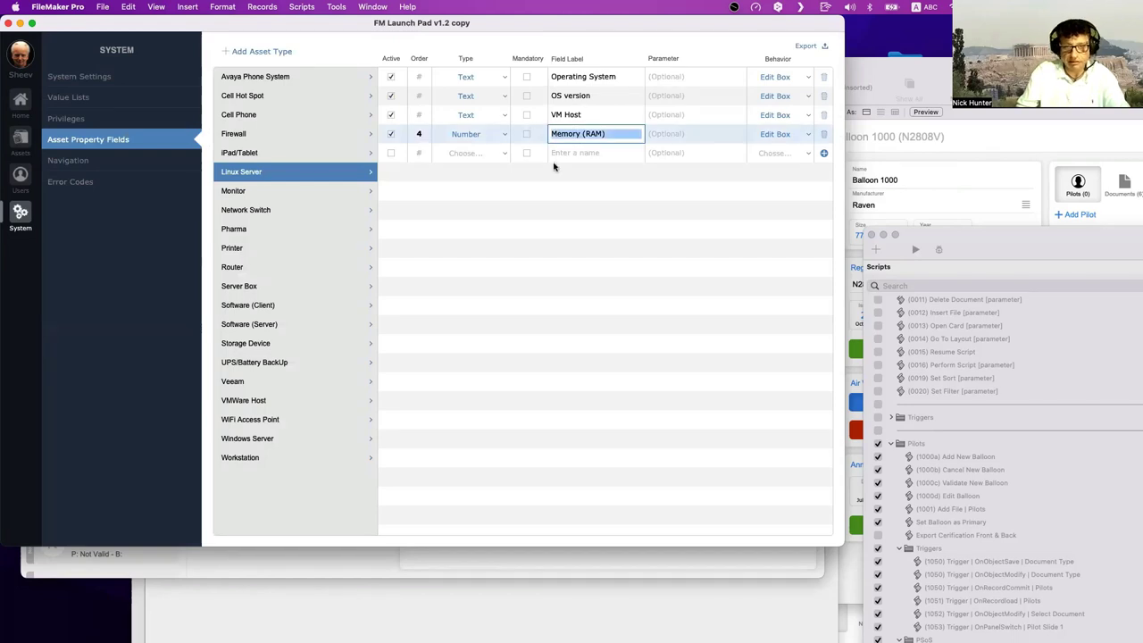
# - Create a new value list named 'Memory (RAM)'
pyautogui.click(72, 99)
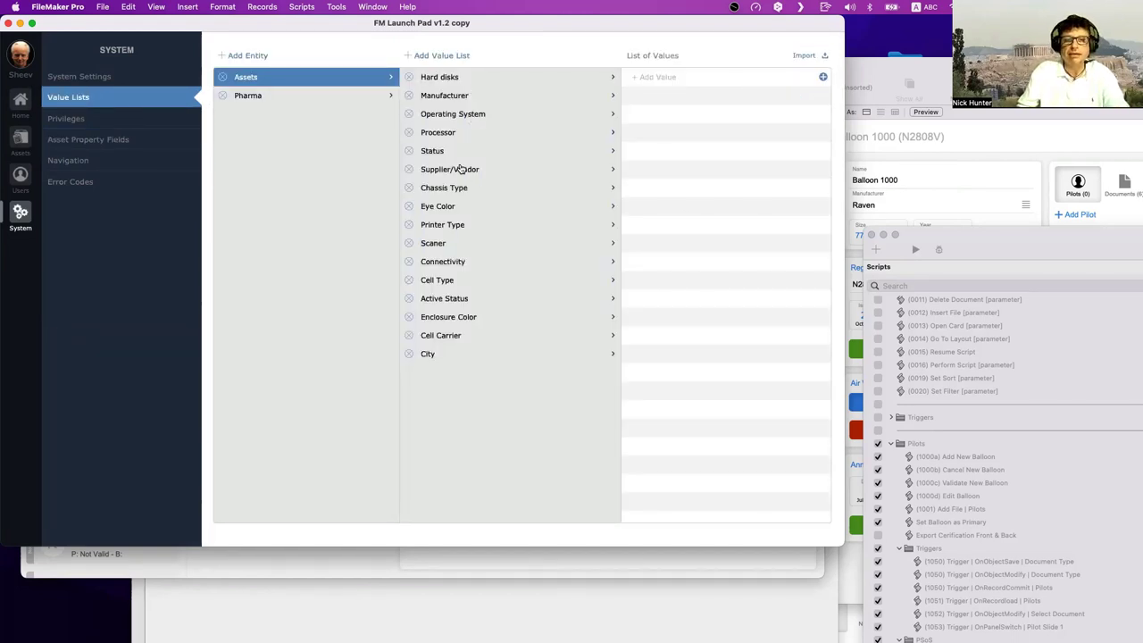
pyautogui.click(448, 57)
pyautogui.write('Memory (RAM)')
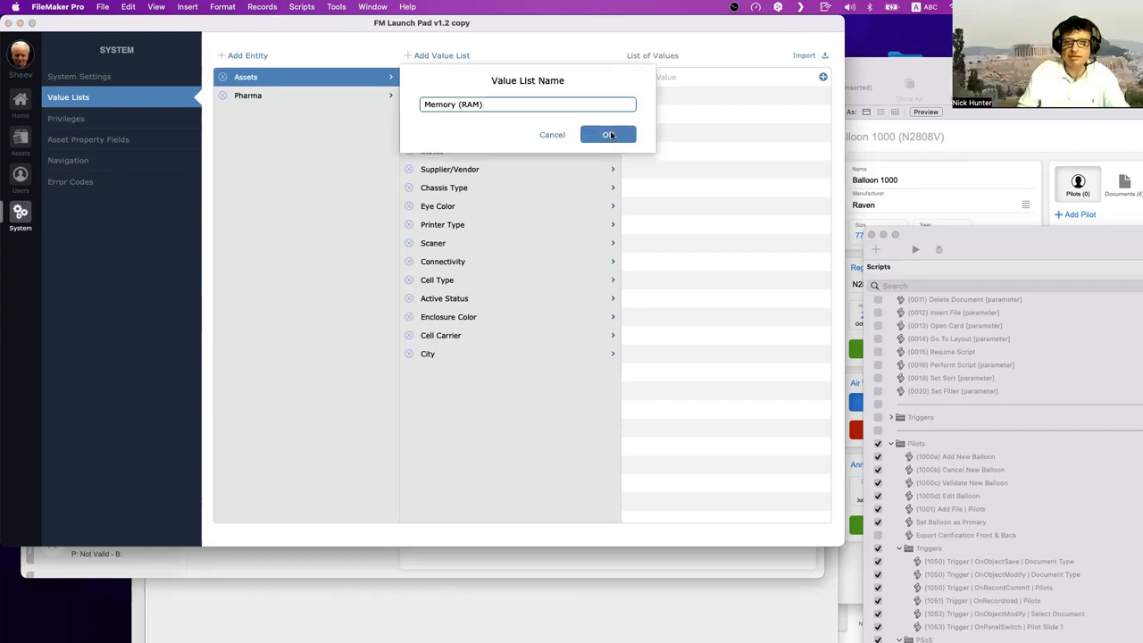
pyautogui.click(610, 134)
# - Fill the Memory (RAM) list with 8 MB, 16 MB, 32 MB and 64 MB
pyautogui.click(675, 78)
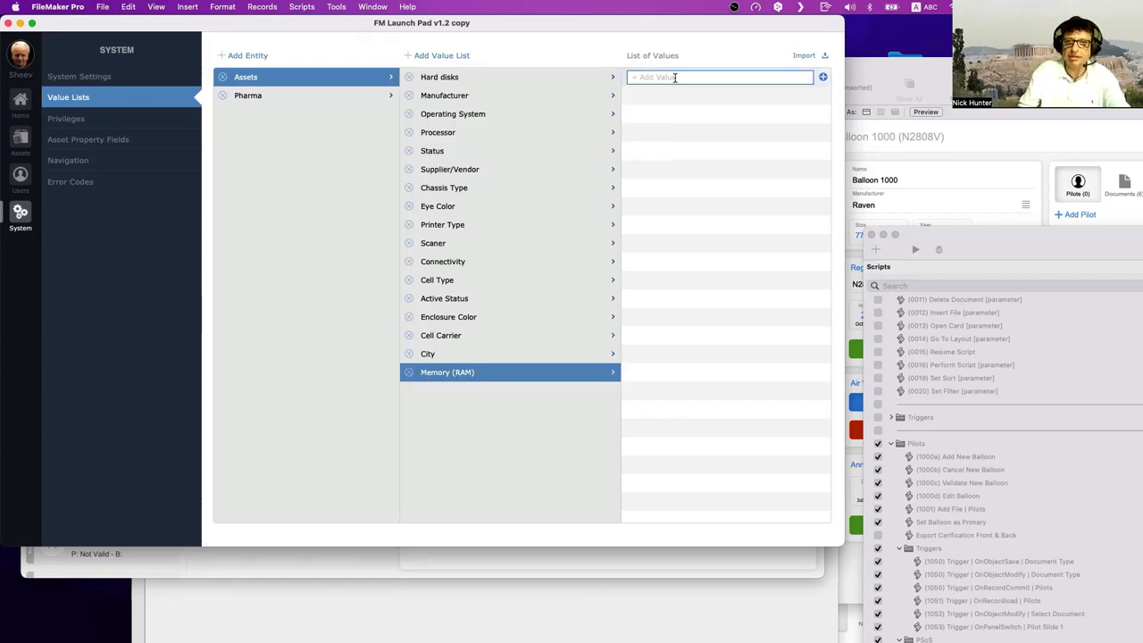
pyautogui.write('8 MB')
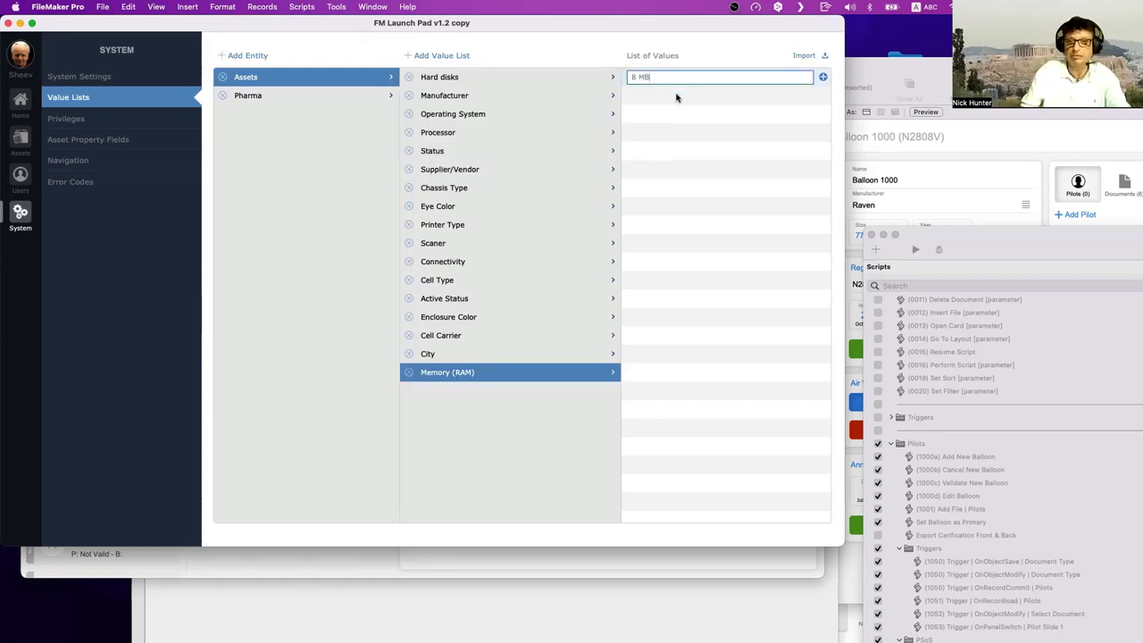
pyautogui.press('Return')
pyautogui.write('16 MB')
pyautogui.press('Return')
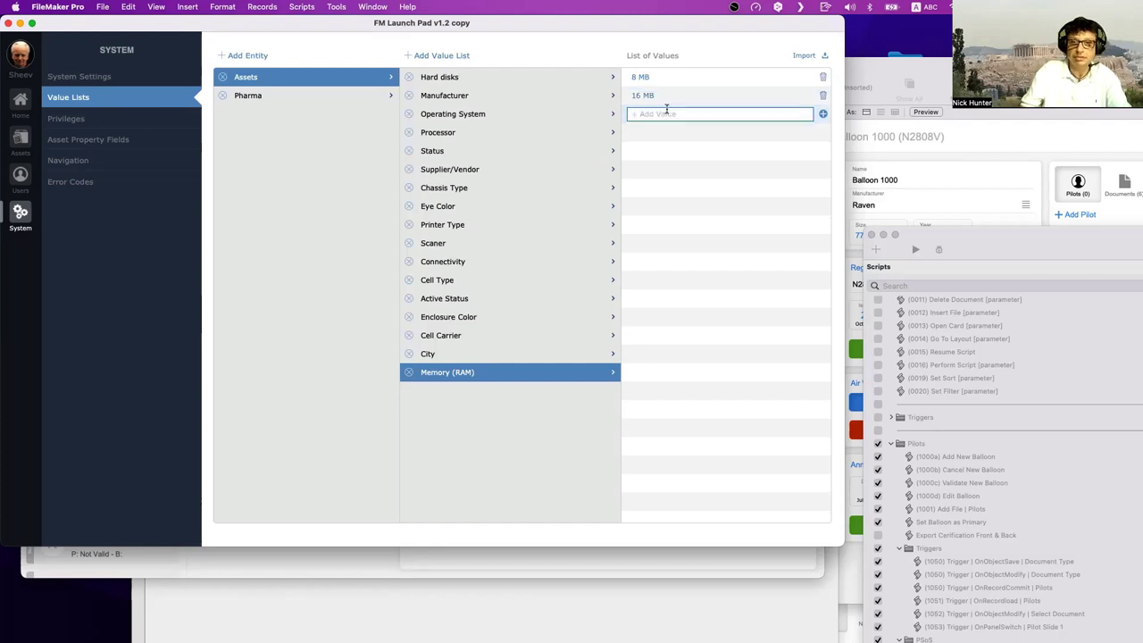
pyautogui.write('32 MB')
pyautogui.press('Return')
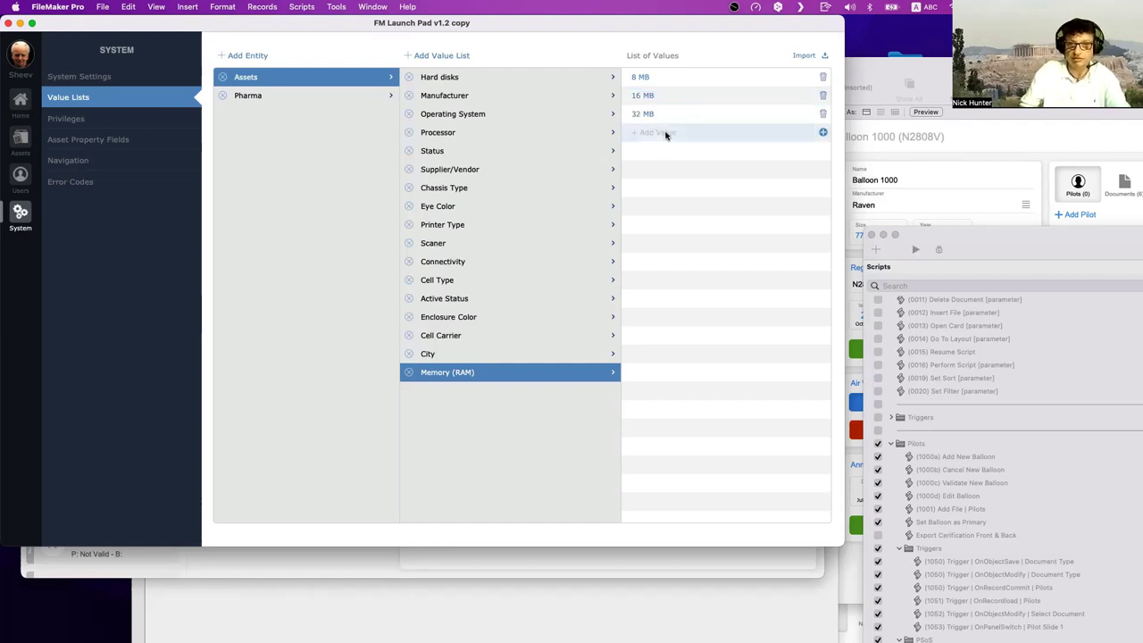
pyautogui.write('64 MB')
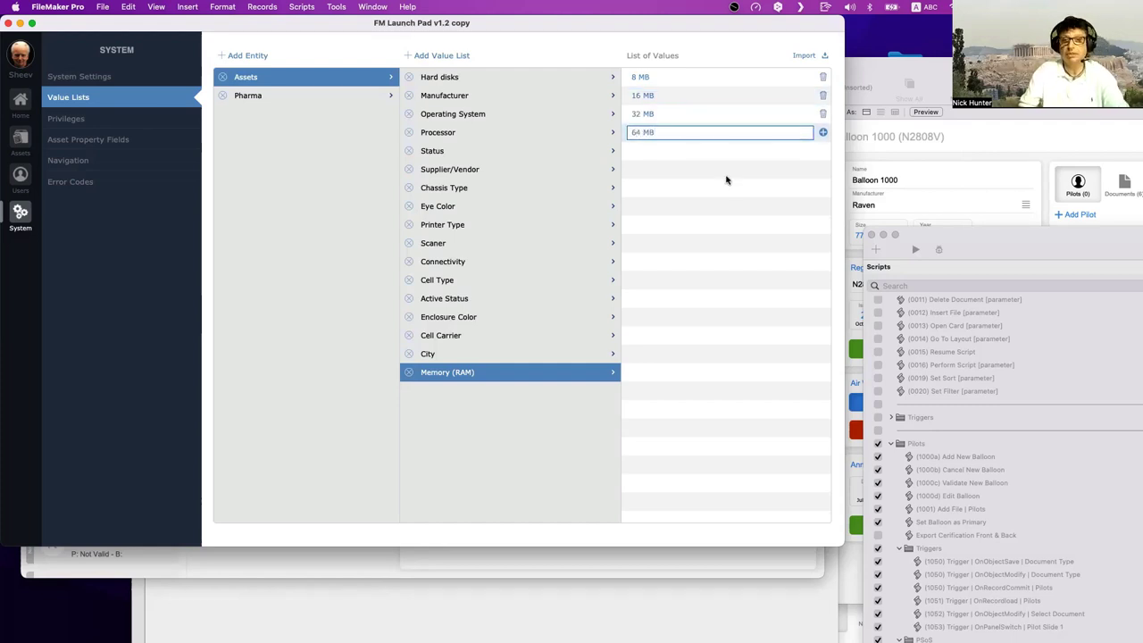
pyautogui.press('Return')
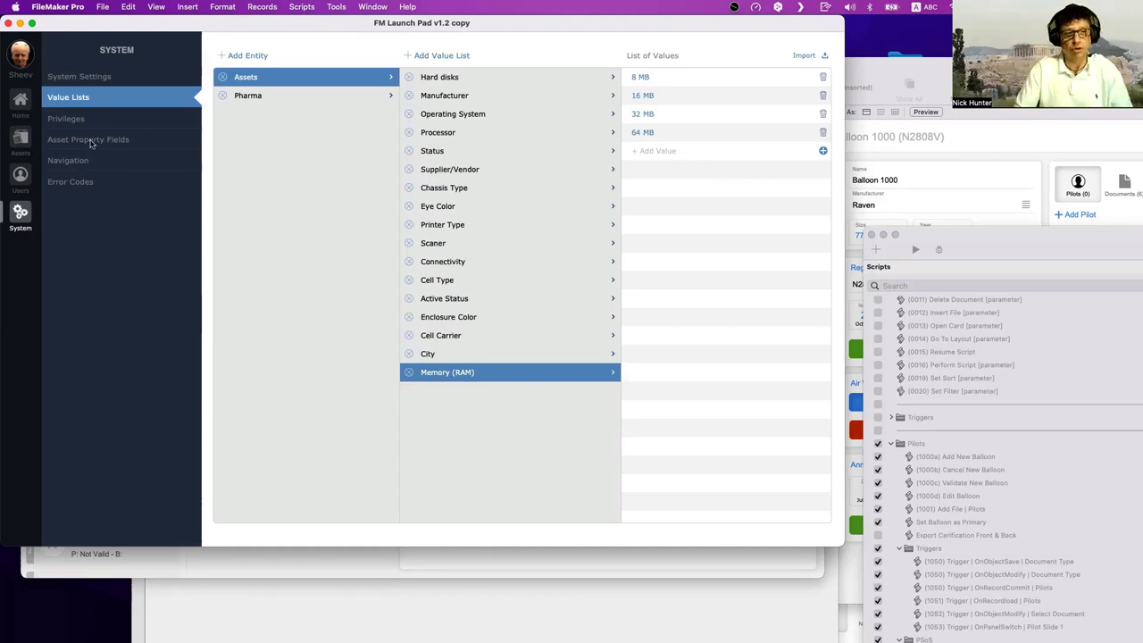
pyautogui.click(90, 141)
# - Change the Memory (RAM) property to type Text with Popup Menu behavior
pyautogui.click(497, 134)
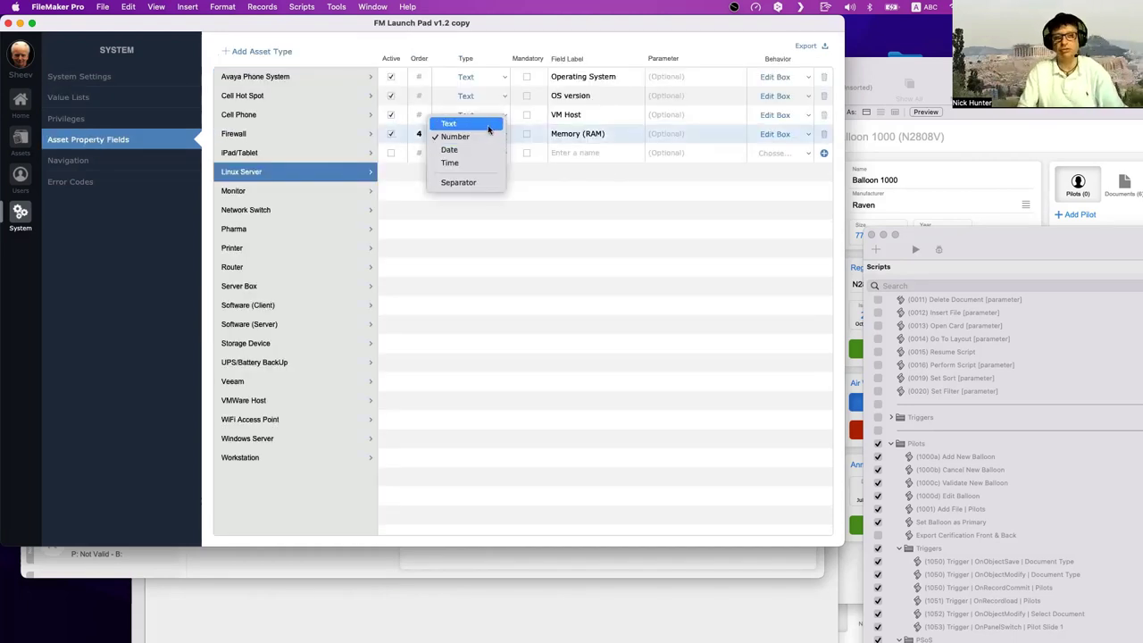
pyautogui.click(488, 126)
pyautogui.click(777, 135)
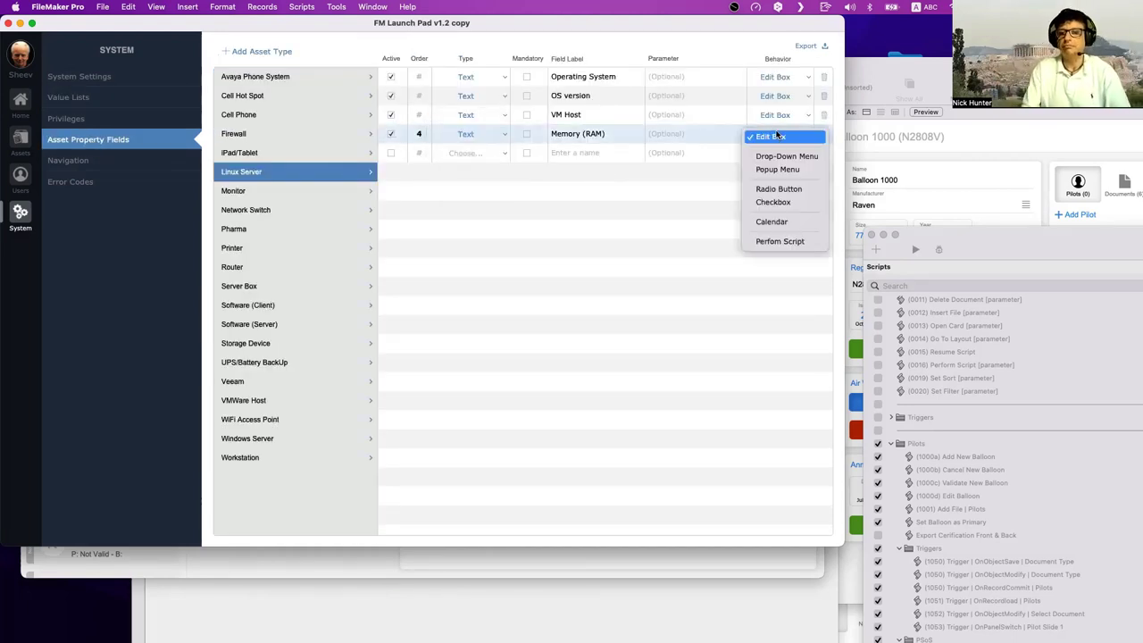
pyautogui.click(776, 169)
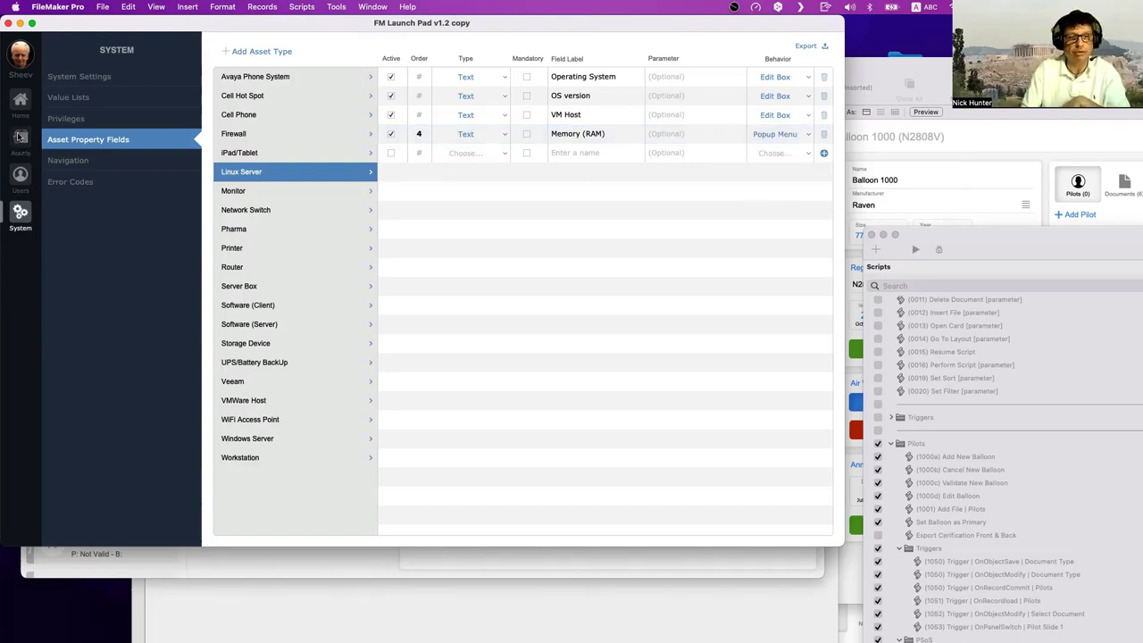
# - Add a new Linux Server asset to check the Memory (RAM) popup choices, then return to System
pyautogui.click(20, 136)
pyautogui.click(190, 262)
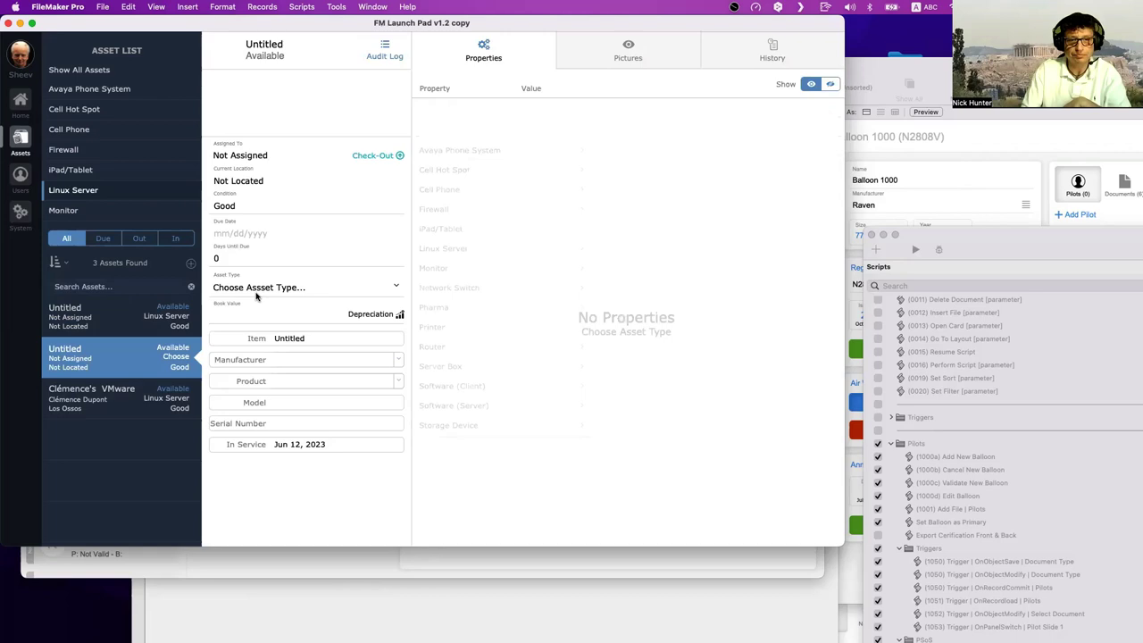
pyautogui.click(459, 249)
pyautogui.click(635, 168)
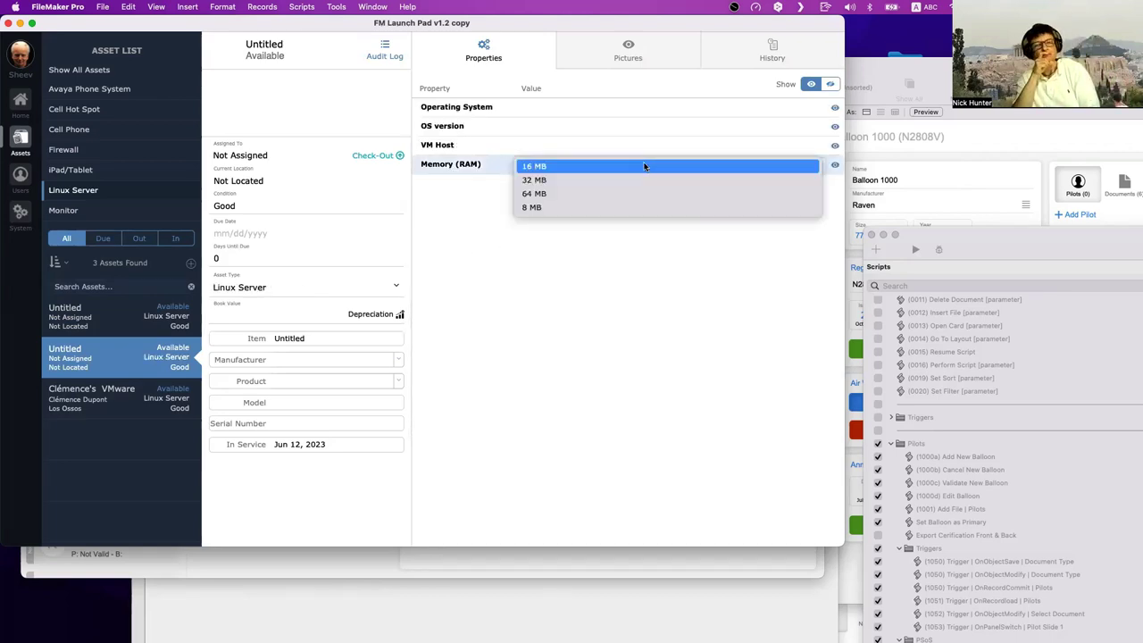
pyautogui.press('Escape')
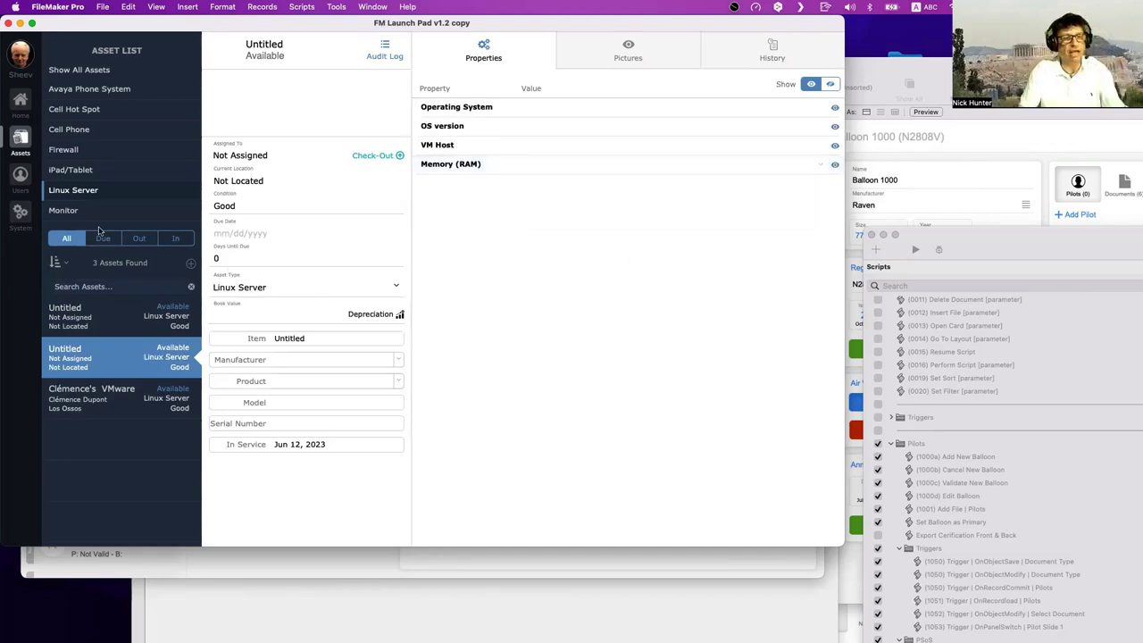
pyautogui.click(20, 216)
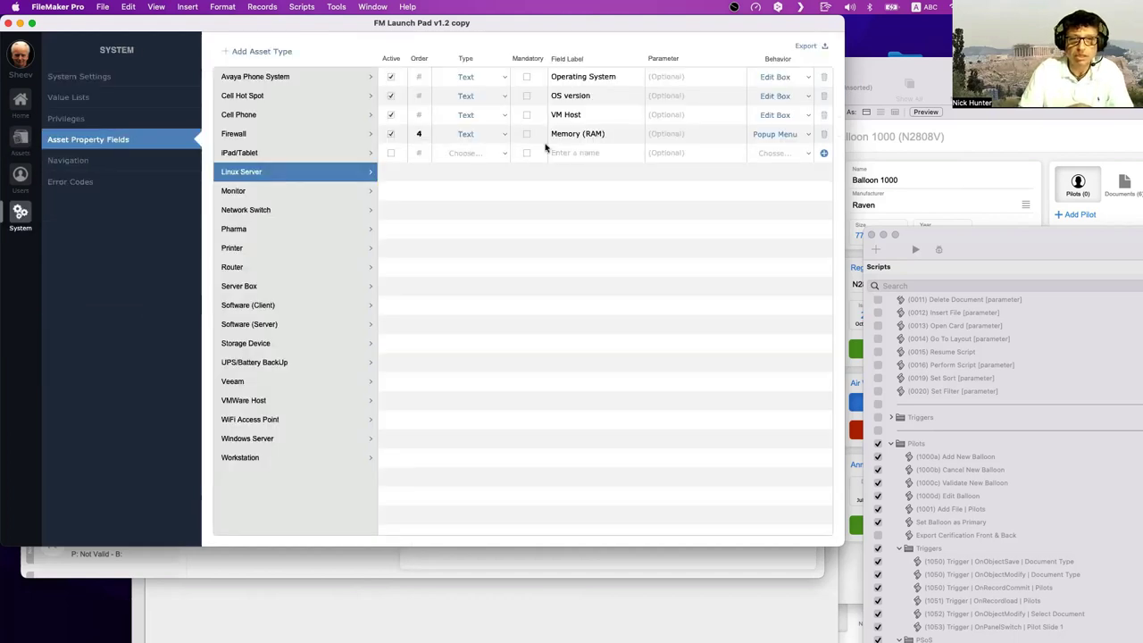
# - Switch the Memory (RAM) behavior to Radio Button and view the asset list again
pyautogui.click(786, 138)
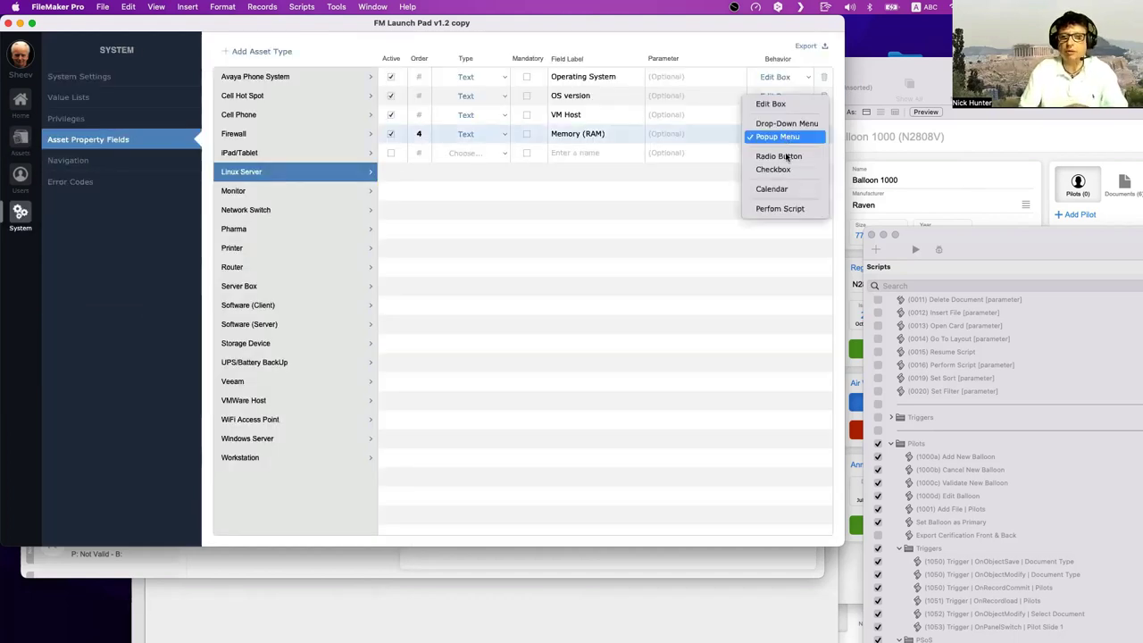
pyautogui.click(786, 155)
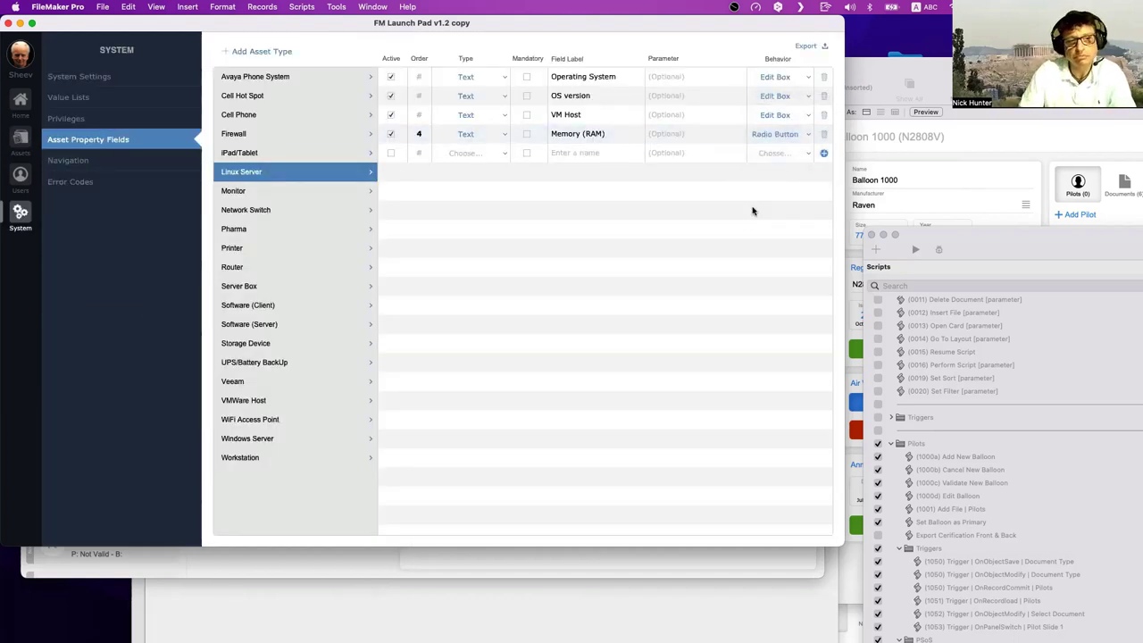
pyautogui.click(20, 146)
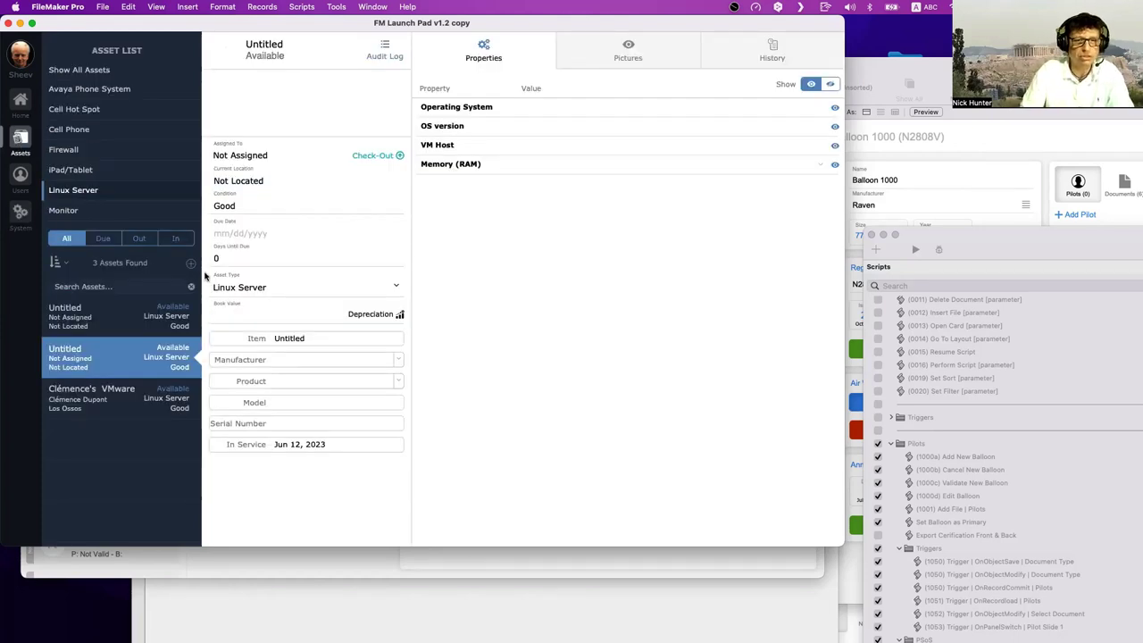
# - Add a new Linux Server asset and give it 8 MB of Memory (RAM)
pyautogui.click(276, 289)
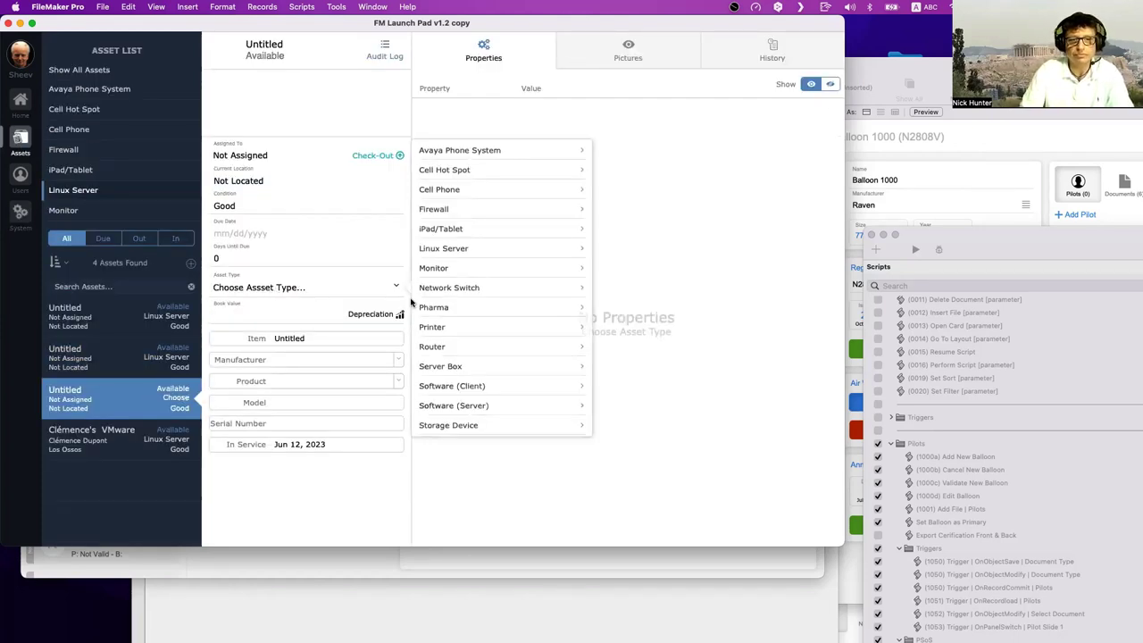
pyautogui.click(499, 249)
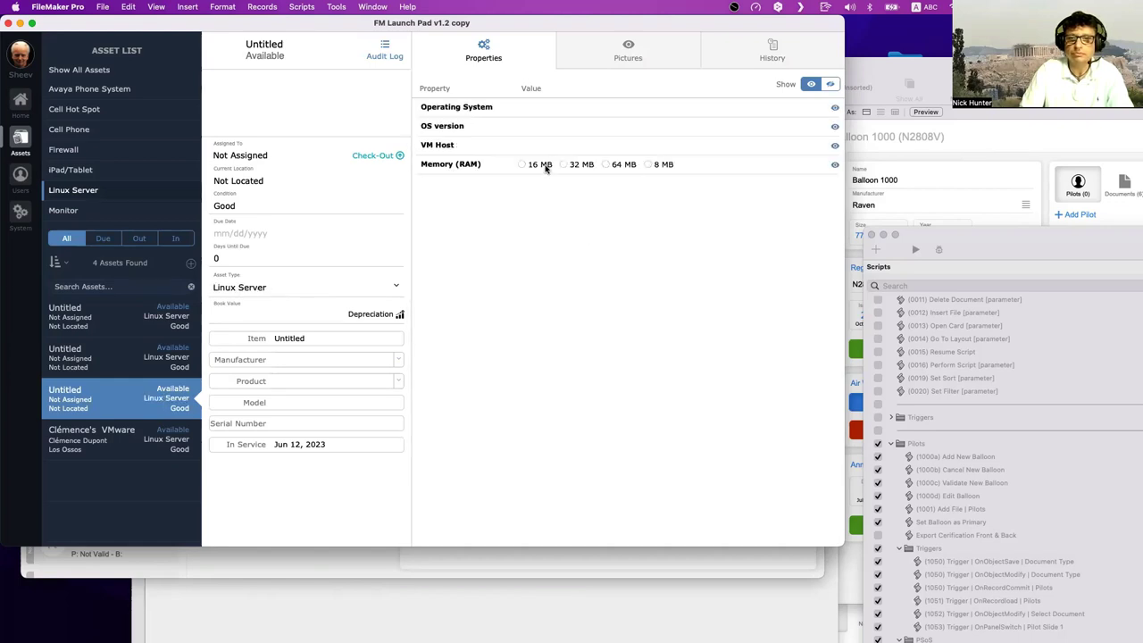
pyautogui.click(575, 166)
pyautogui.click(661, 167)
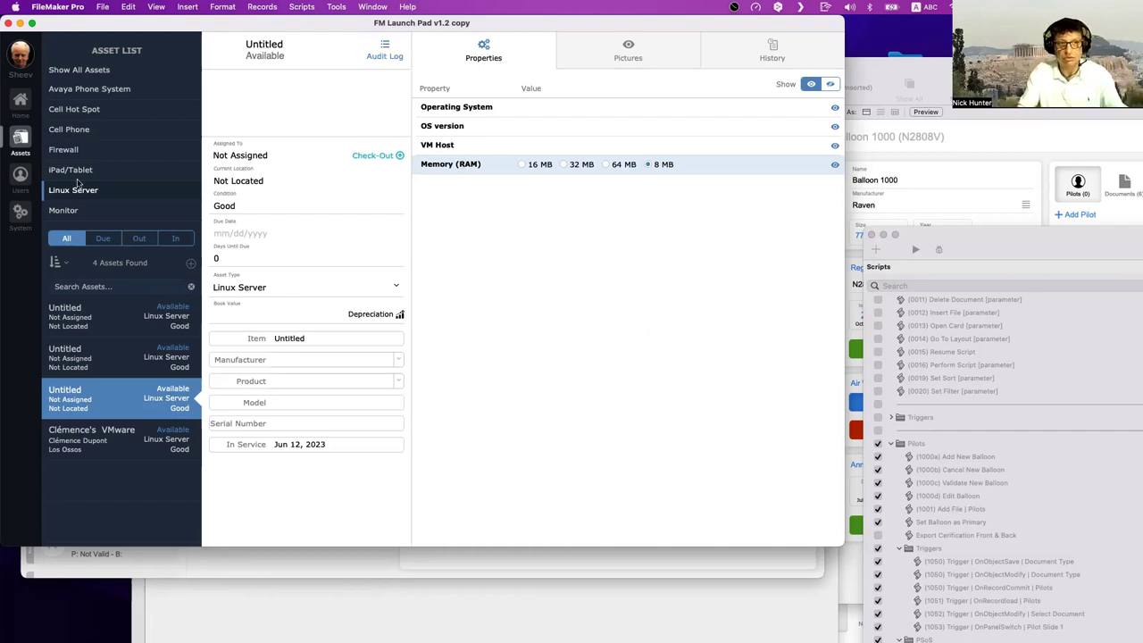
# - Add a Date property field named 'Installation Date' to the Linux Server asset type
pyautogui.click(28, 212)
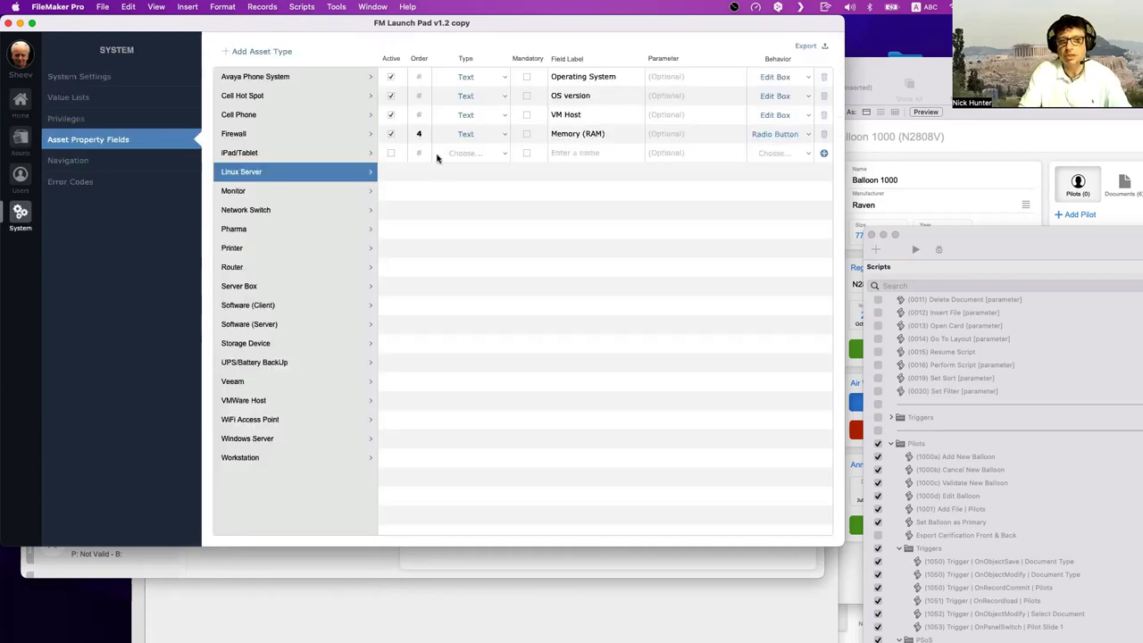
pyautogui.click(470, 155)
pyautogui.click(475, 179)
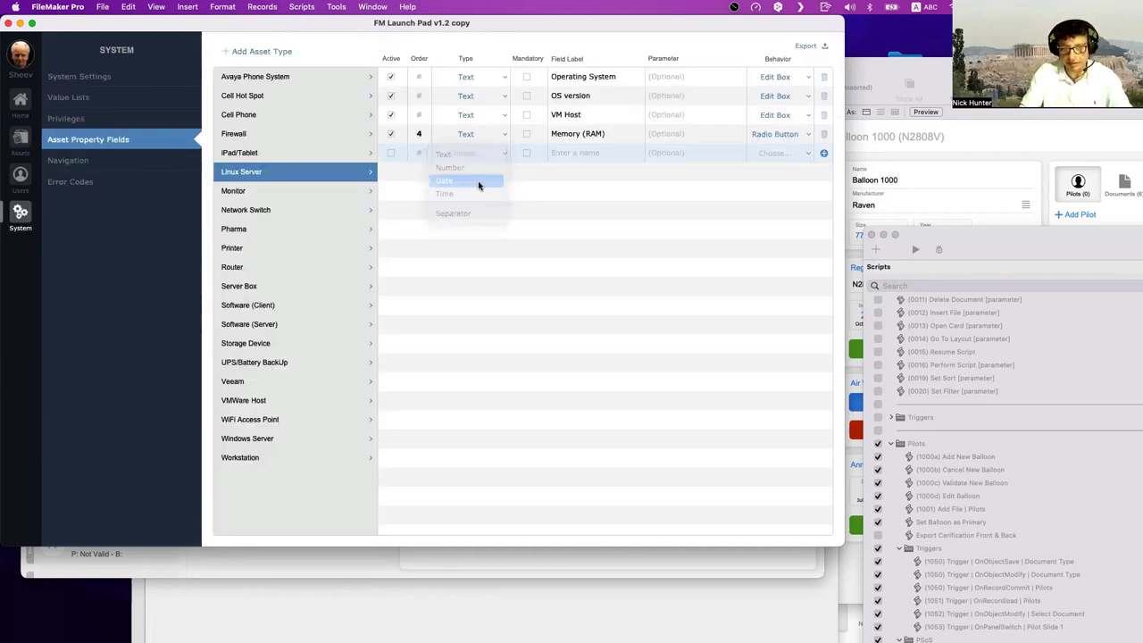
pyautogui.click(577, 153)
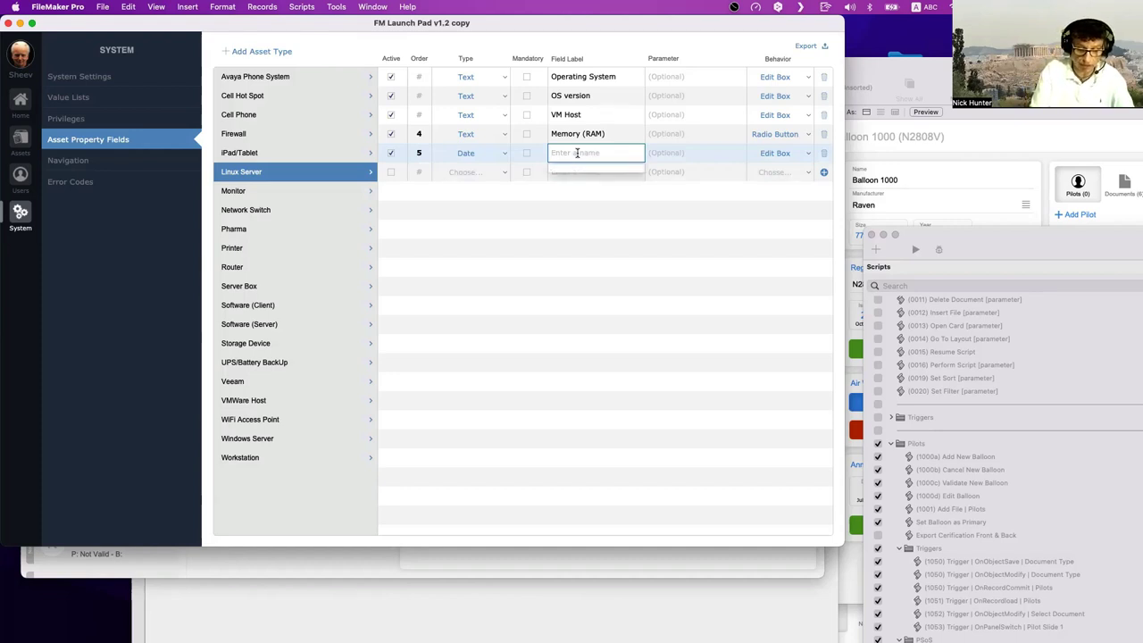
pyautogui.write('Ou')
pyautogui.press('BackSpace')
pyautogui.press('BackSpace')
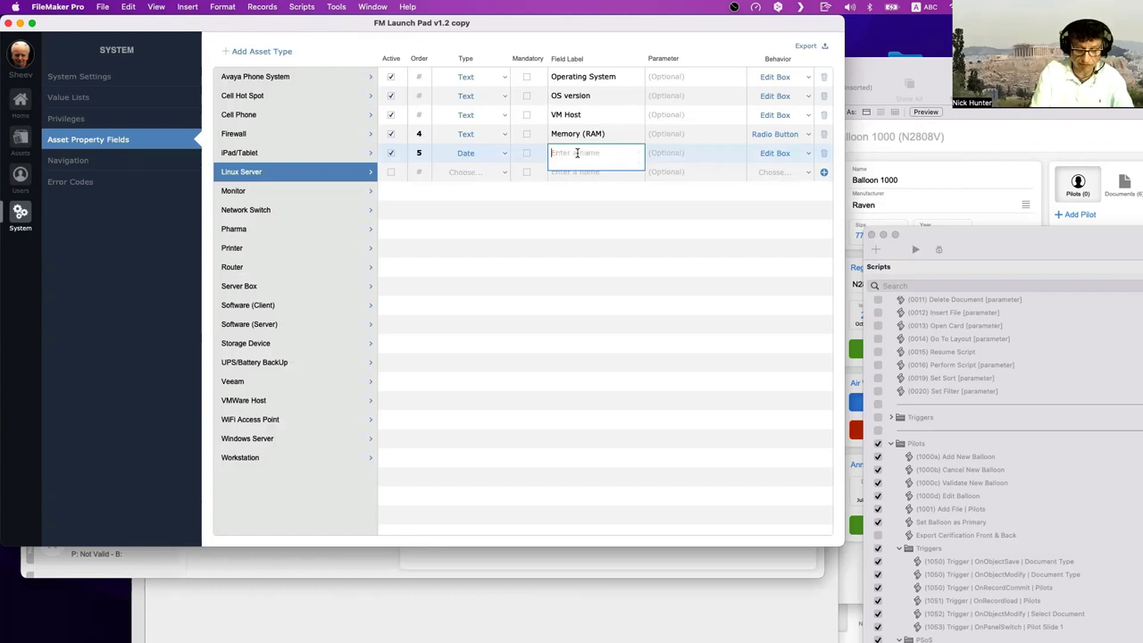
pyautogui.write('Ins')
pyautogui.press('BackSpace')
pyautogui.press('BackSpace')
pyautogui.press('BackSpace')
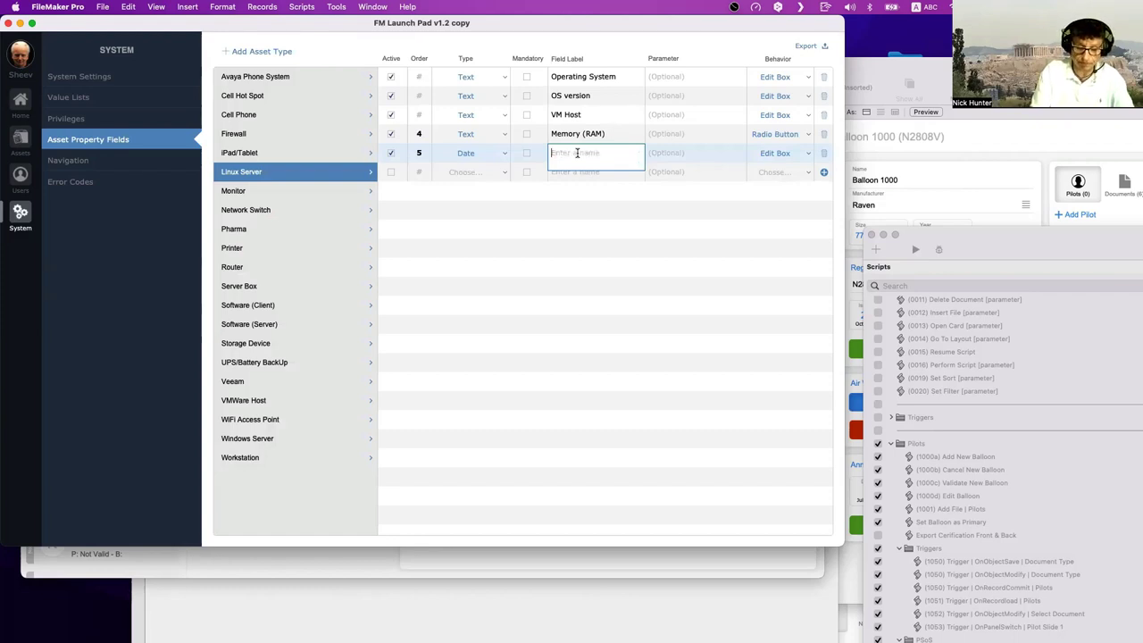
pyautogui.write('Installation Date')
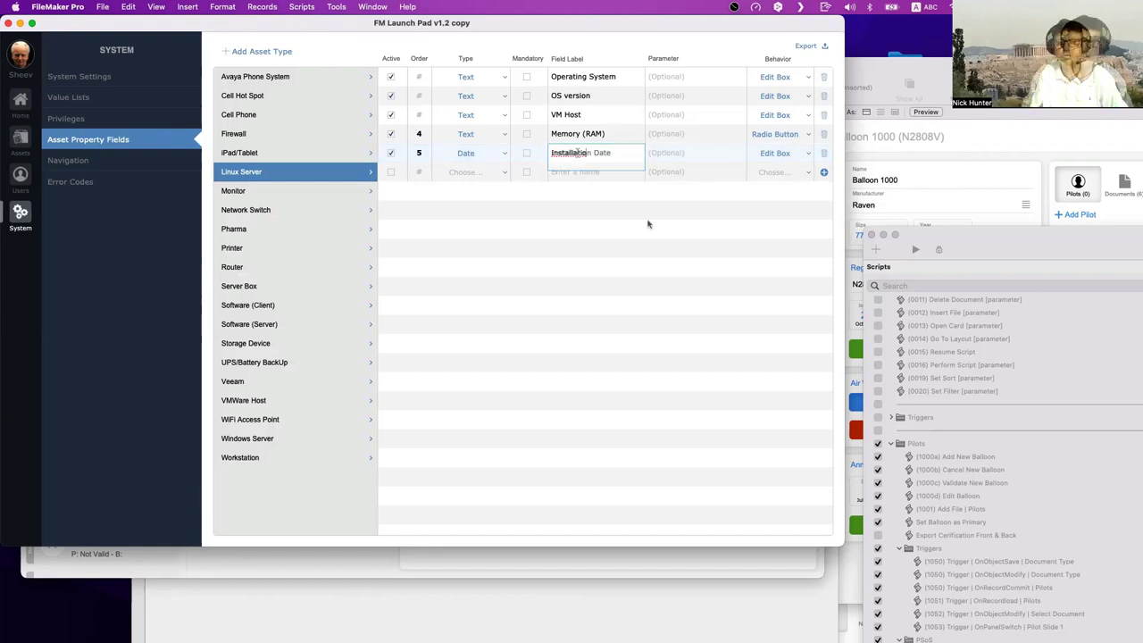
pyautogui.press('Return')
# - Make Installation Date a mandatory Calendar field with default parameter Get ( CurrentDate )
pyautogui.click(774, 153)
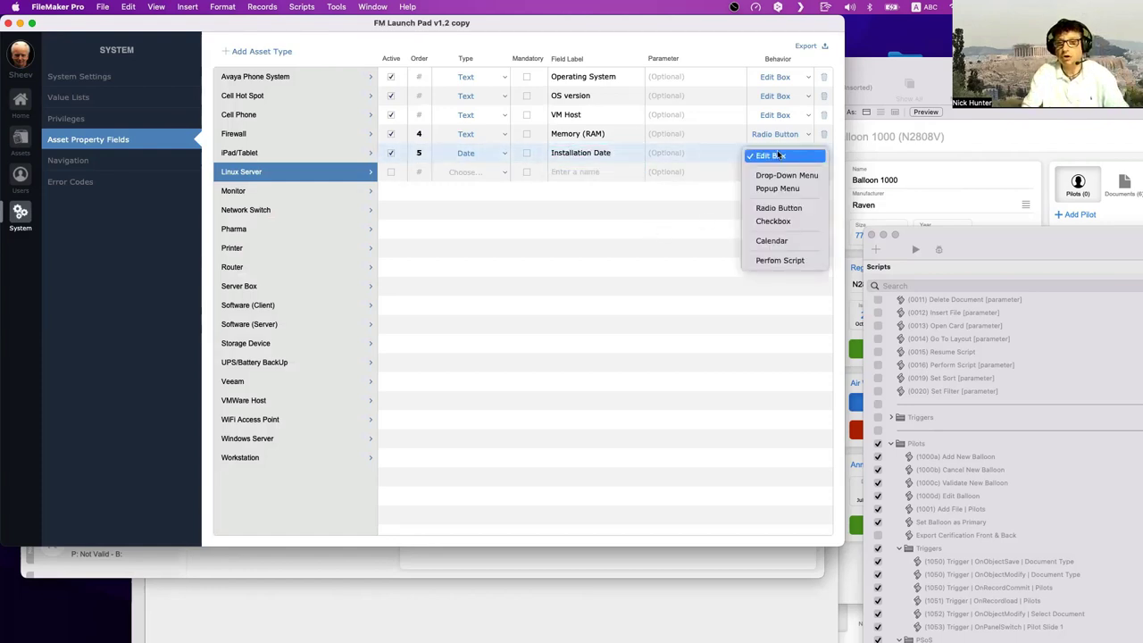
pyautogui.click(781, 240)
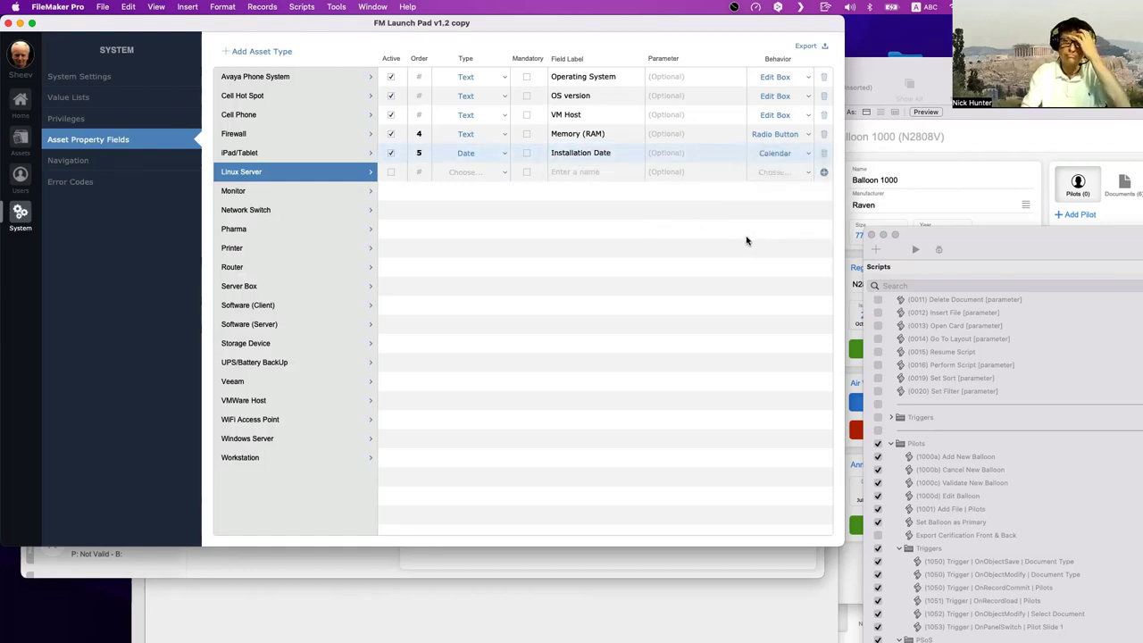
pyautogui.click(707, 156)
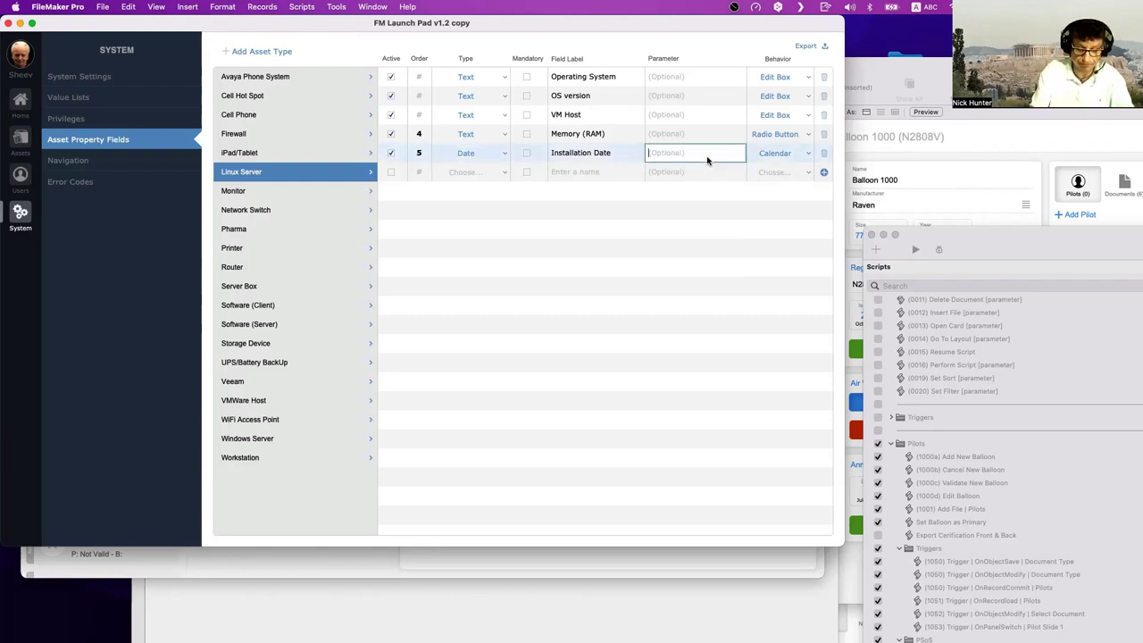
pyautogui.write('Get ( Current')
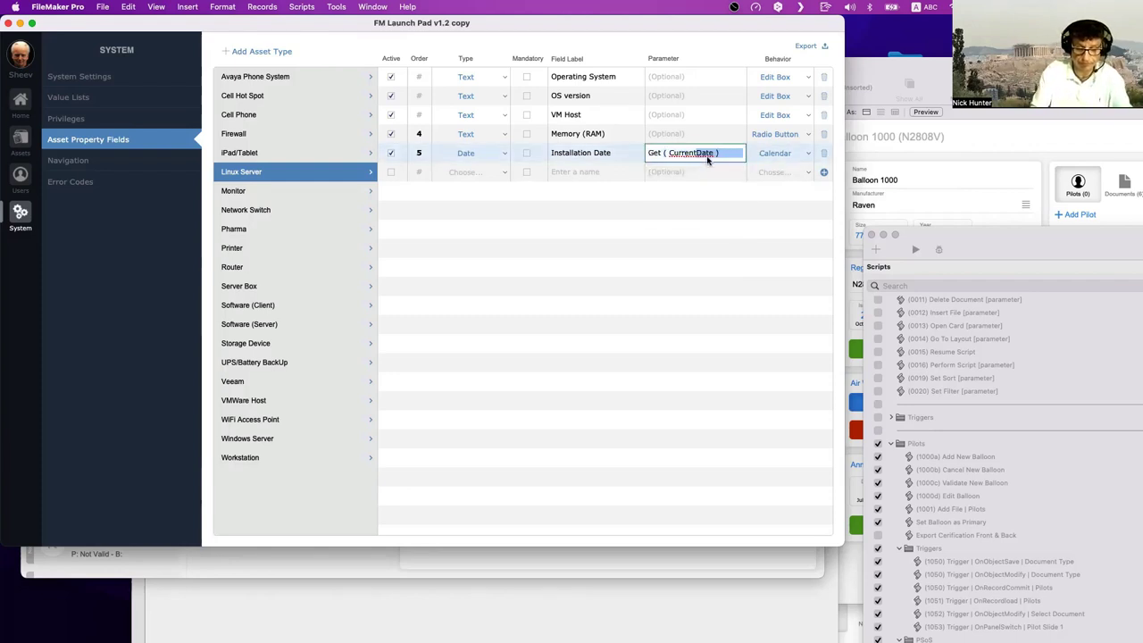
pyautogui.write('Date')
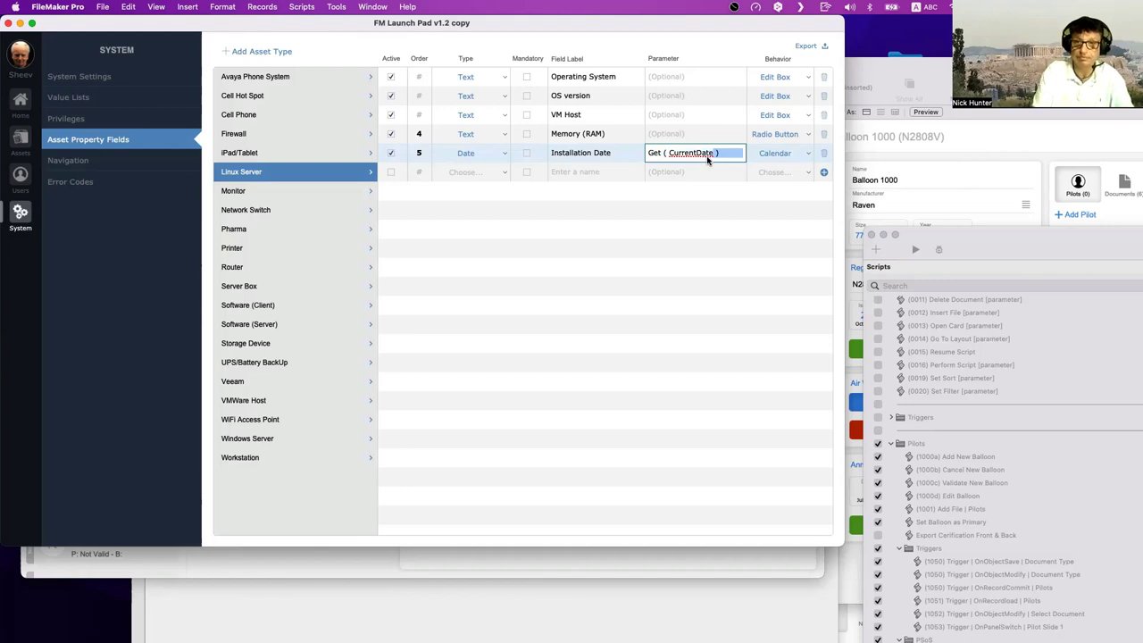
pyautogui.click(695, 251)
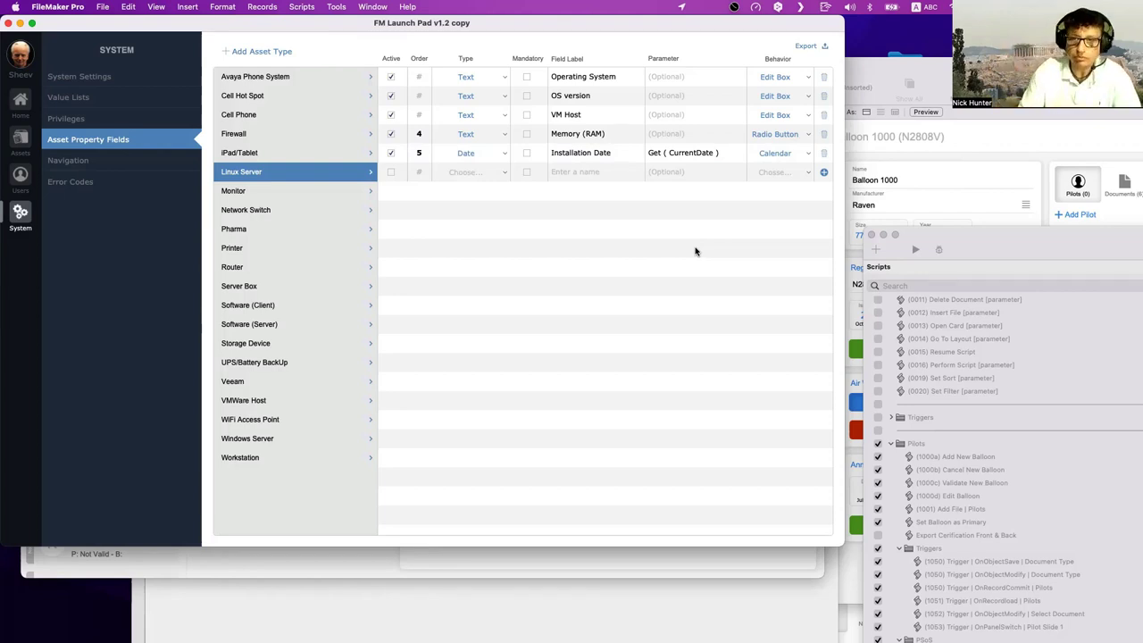
pyautogui.click(526, 152)
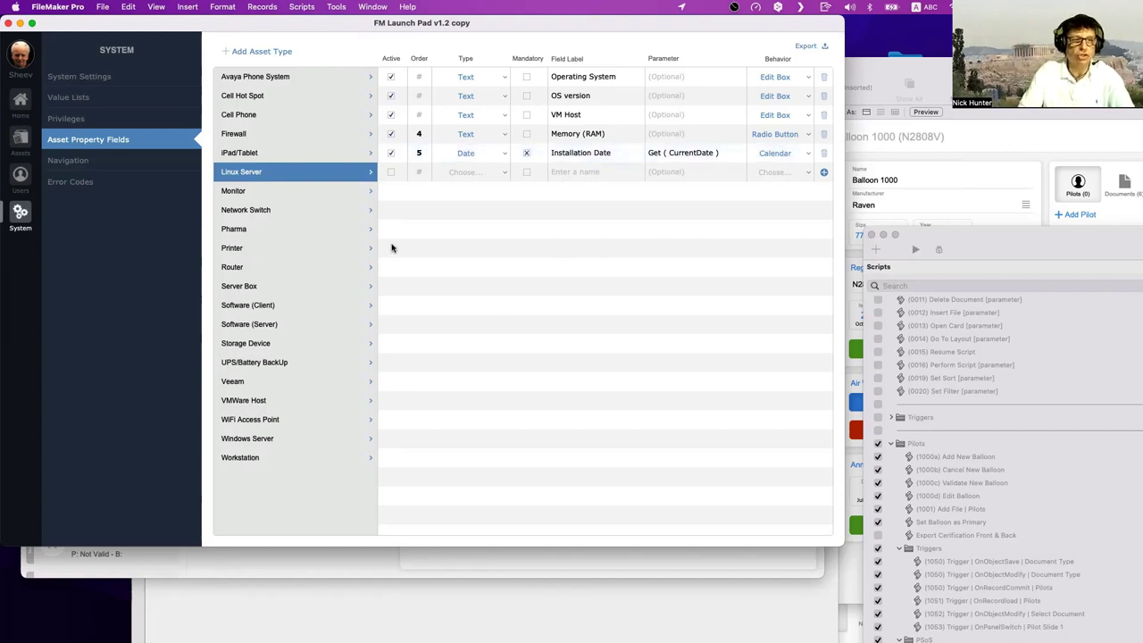
pyautogui.click(19, 139)
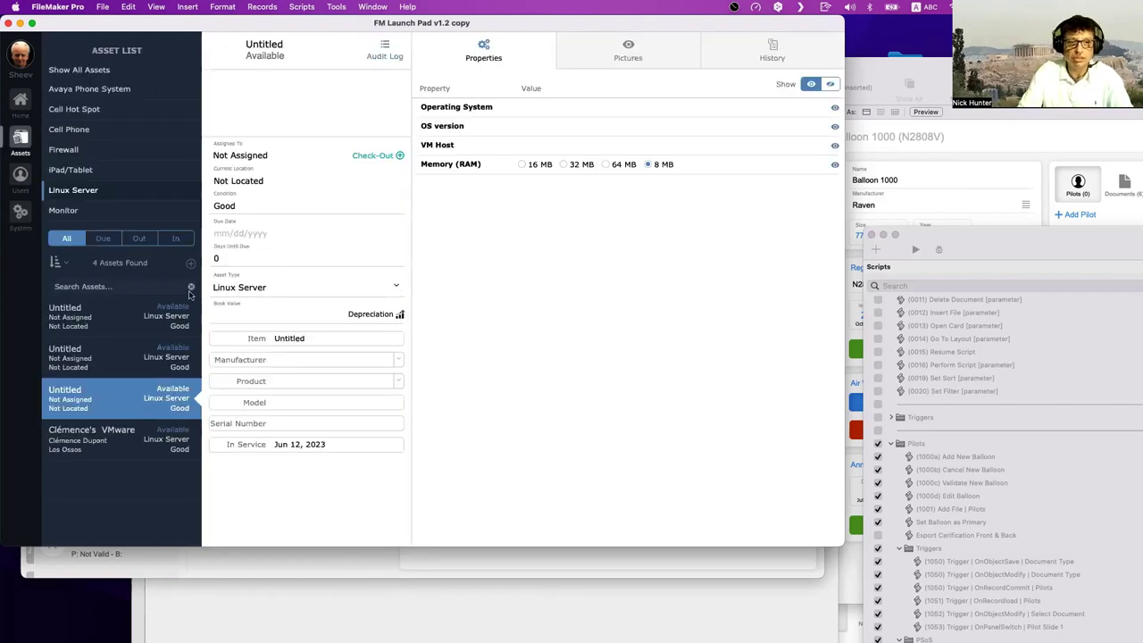
# - Create a new asset with Asset Type Linux Server
pyautogui.click(191, 264)
pyautogui.click(375, 289)
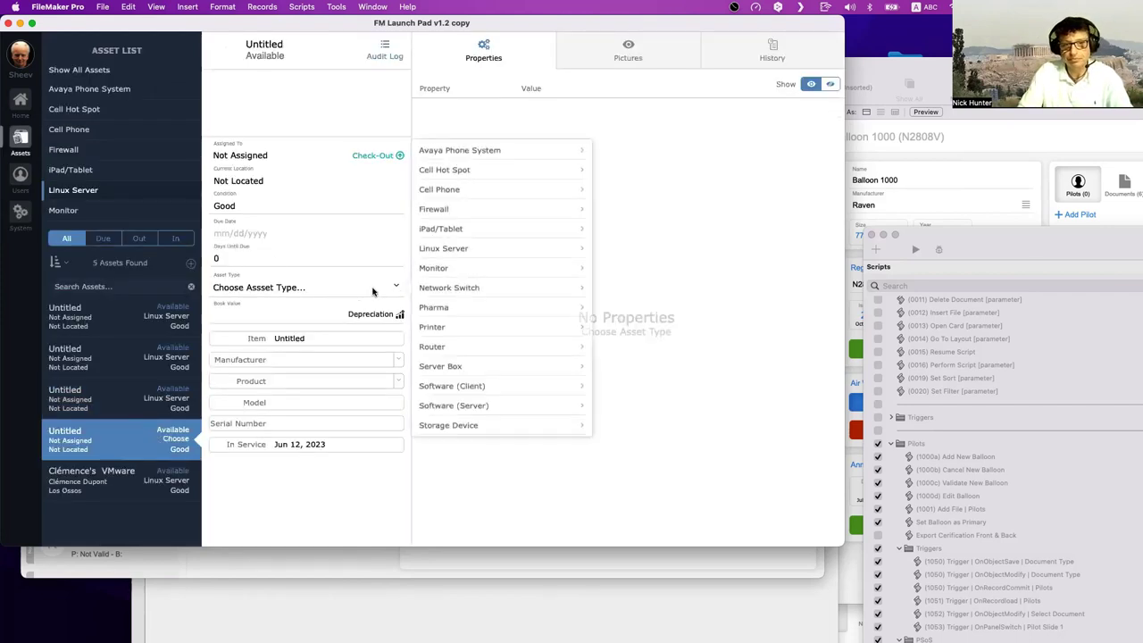
pyautogui.click(472, 250)
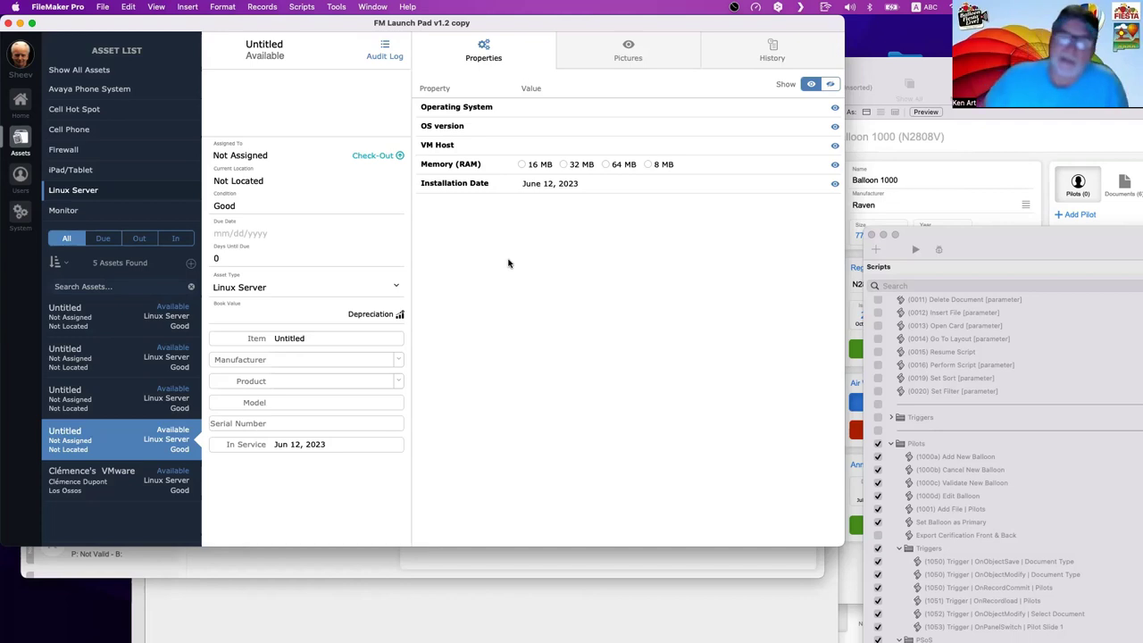
# - Delete the prefilled Installation Date so the mandatory field is left empty
pyautogui.click(683, 183)
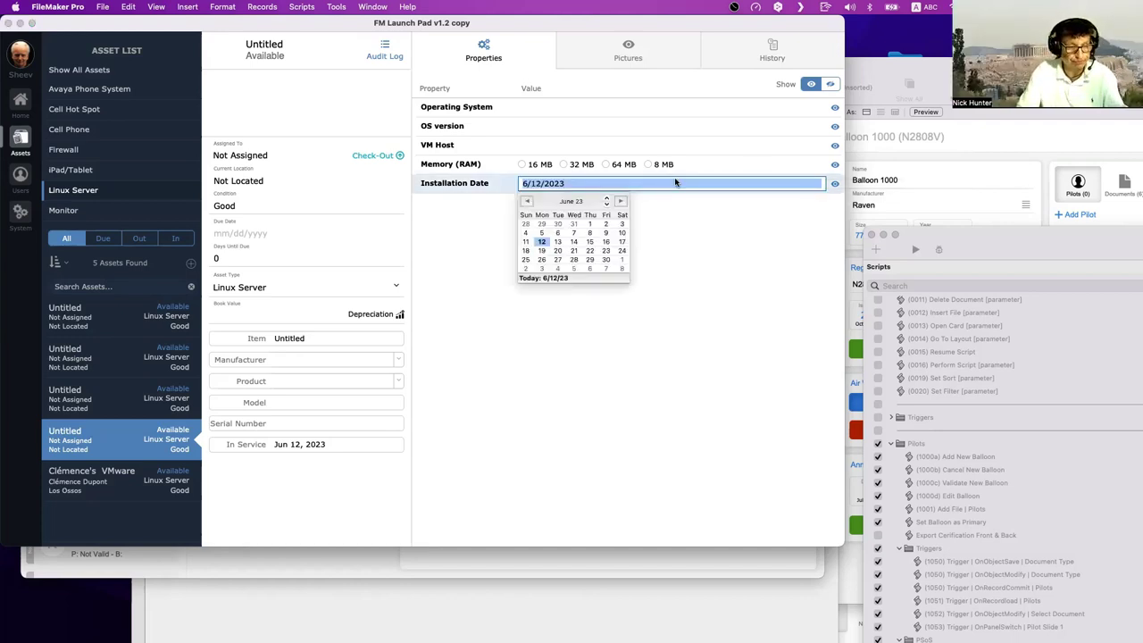
pyautogui.click(536, 214)
pyautogui.click(538, 186)
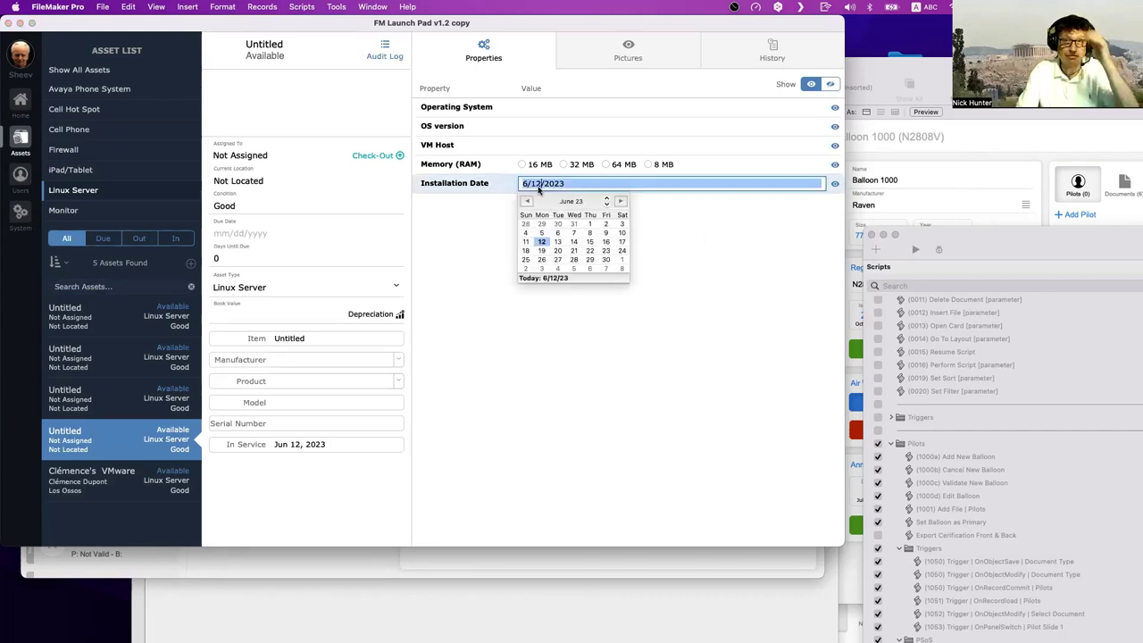
pyautogui.press('Escape')
pyautogui.press('BackSpace')
pyautogui.click(513, 211)
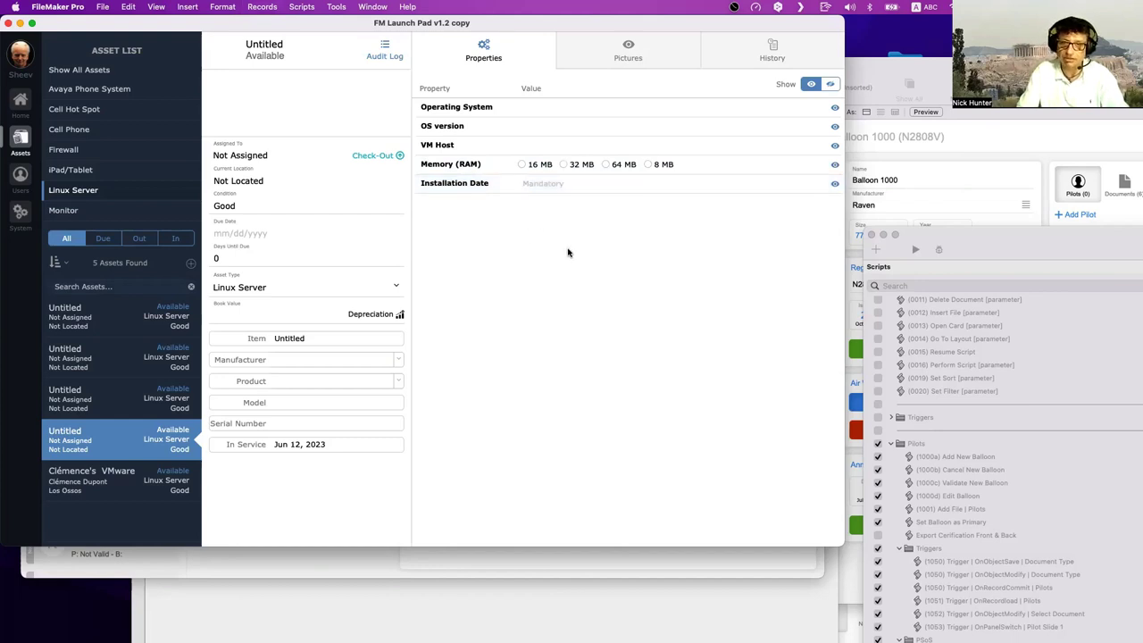
pyautogui.click(541, 187)
pyautogui.click(541, 186)
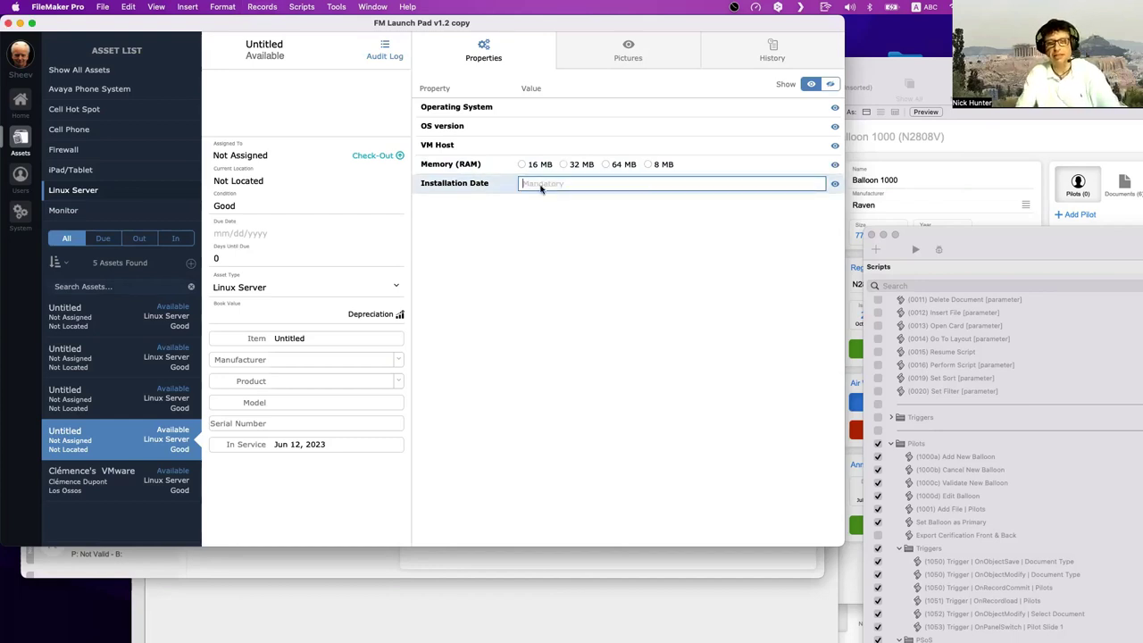
pyautogui.click(530, 185)
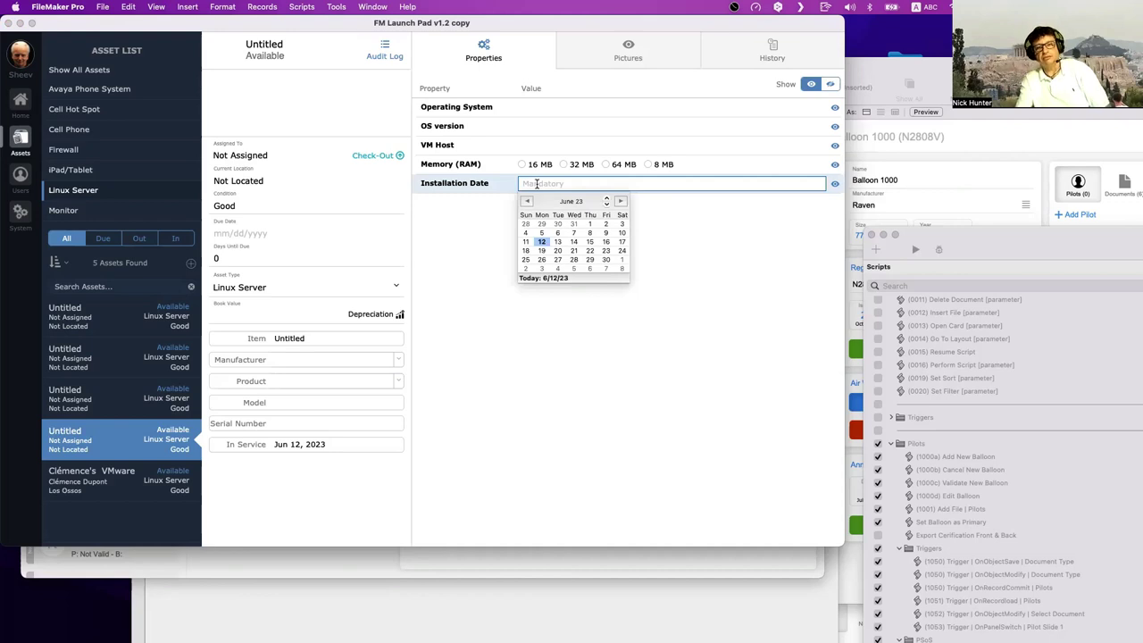
pyautogui.click(525, 188)
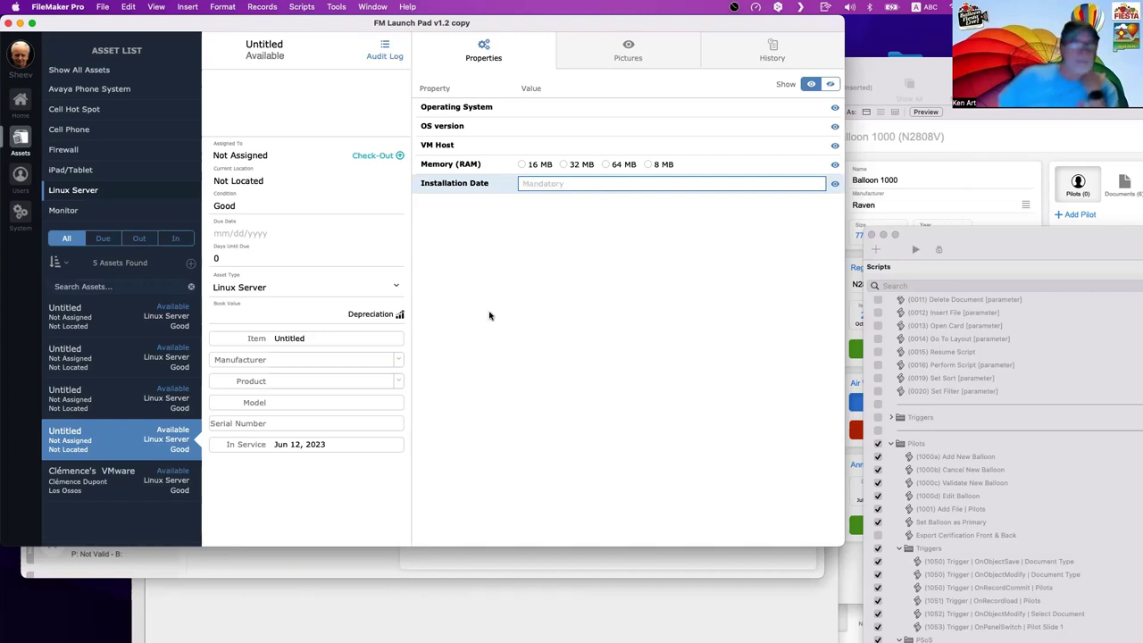
pyautogui.click(572, 327)
pyautogui.click(540, 185)
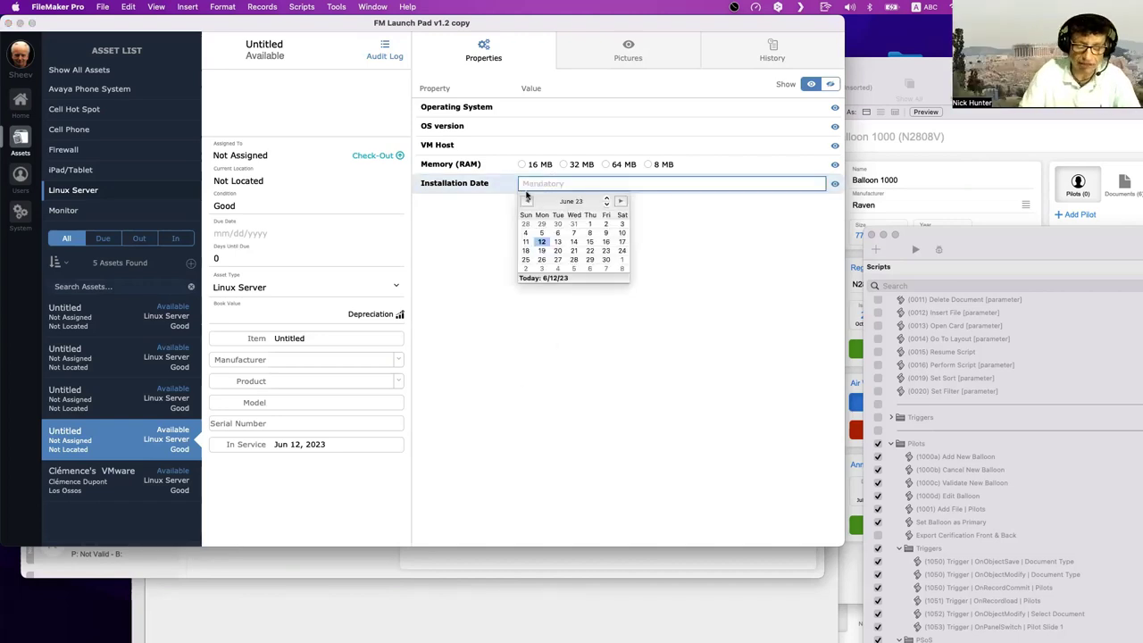
pyautogui.click(483, 237)
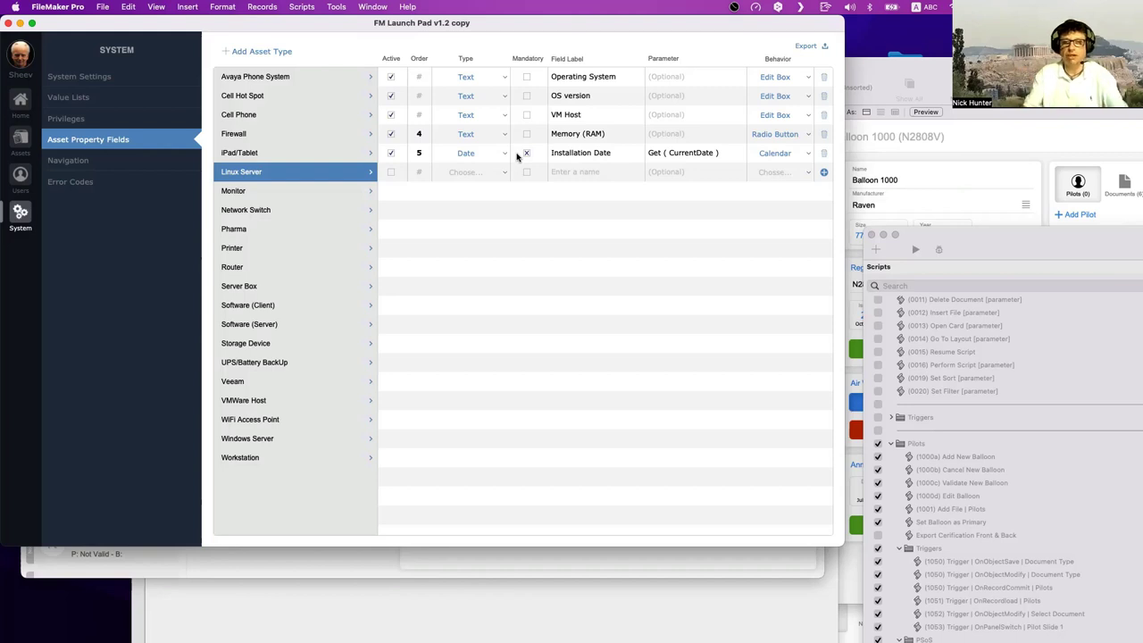
# - Add a sixth Linux Server property, a Text field named 'Owner'
pyautogui.click(671, 152)
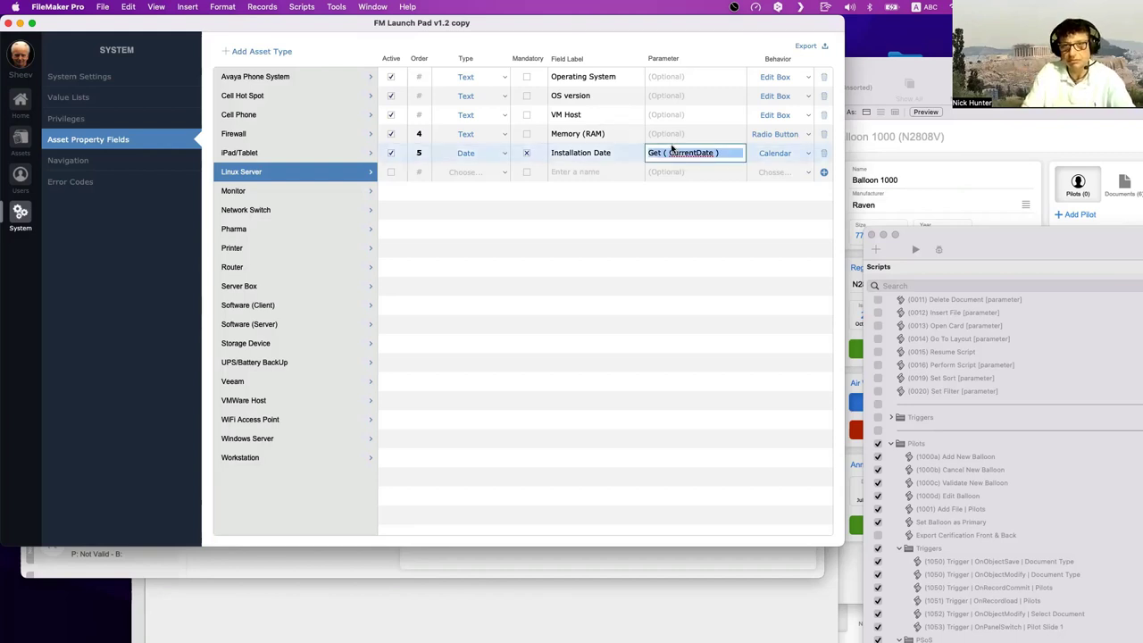
pyautogui.click(457, 171)
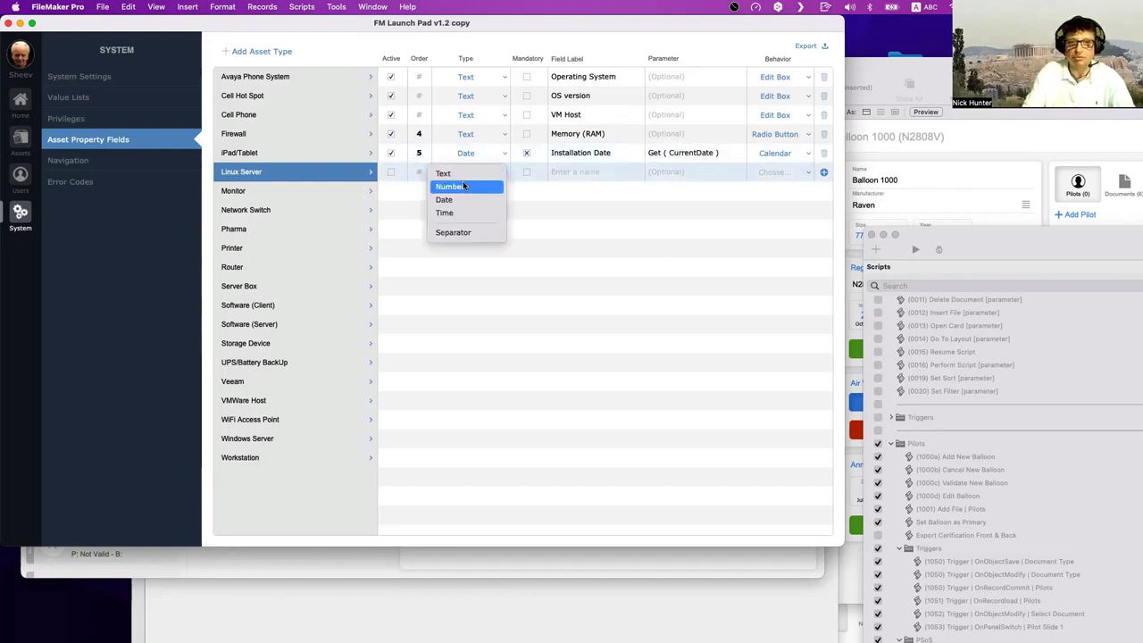
pyautogui.click(464, 173)
pyautogui.click(569, 172)
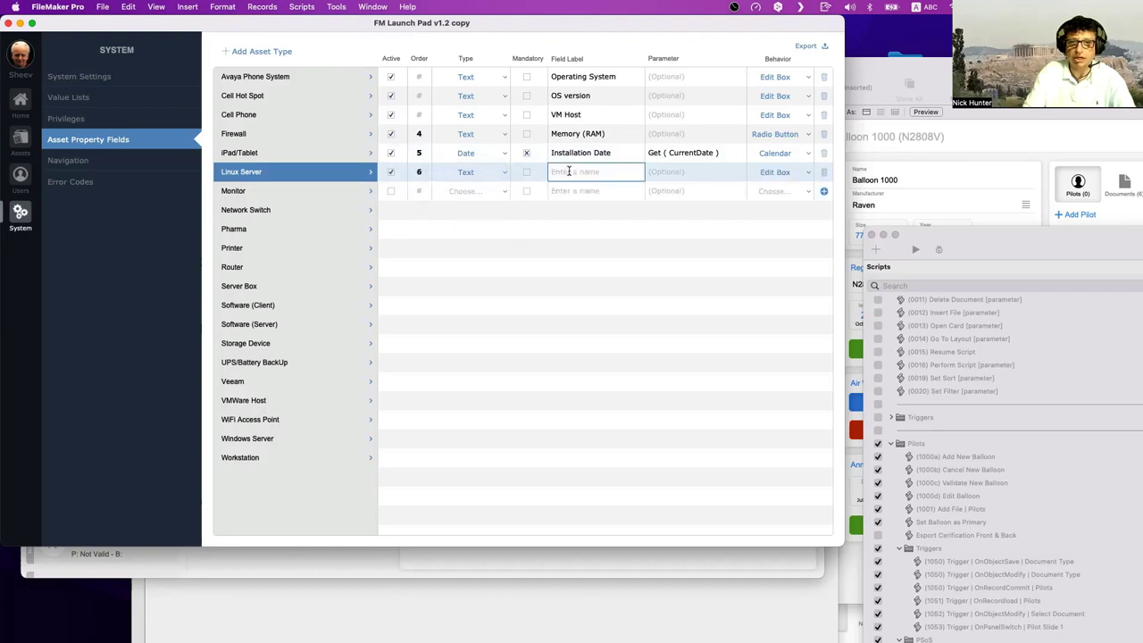
pyautogui.write('INstallatio')
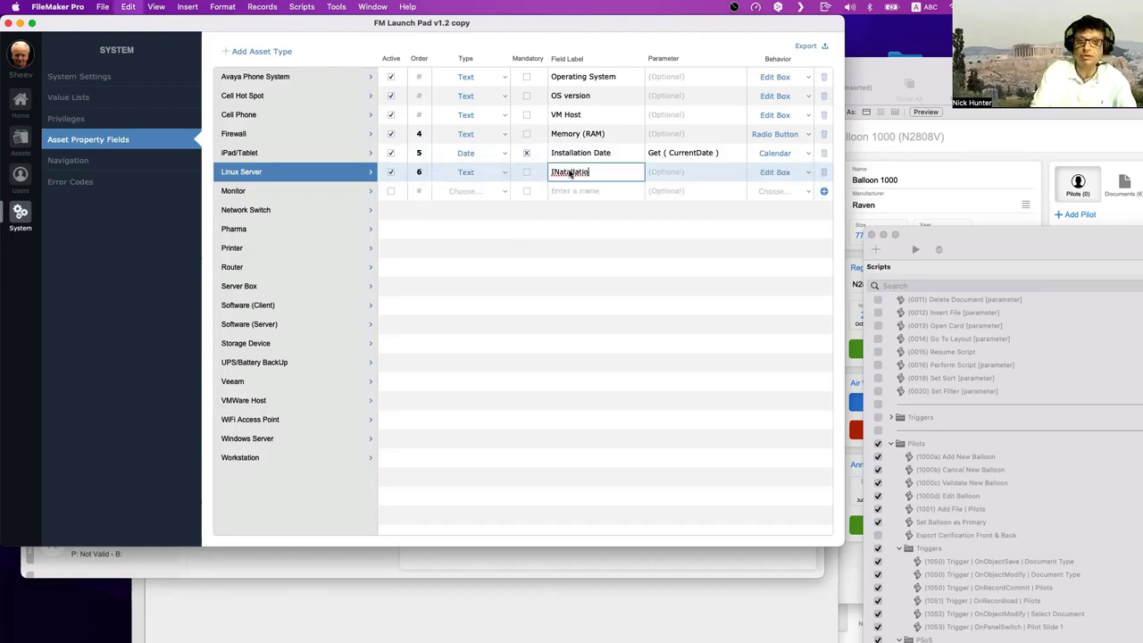
pyautogui.press('super+z')
pyautogui.press('BackSpace')
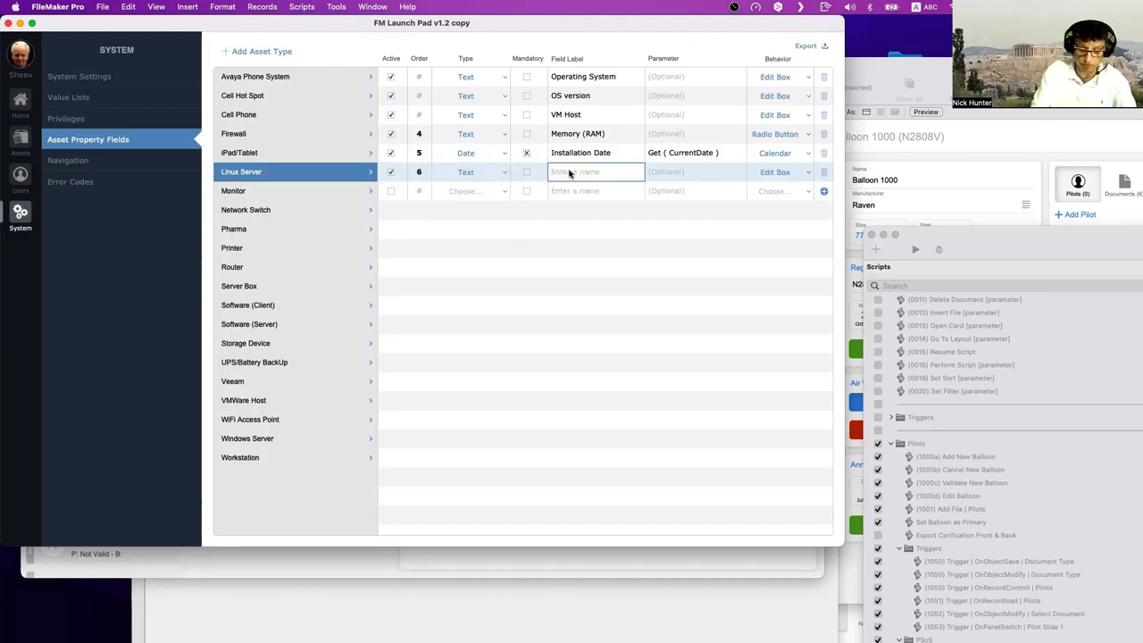
pyautogui.write('ow')
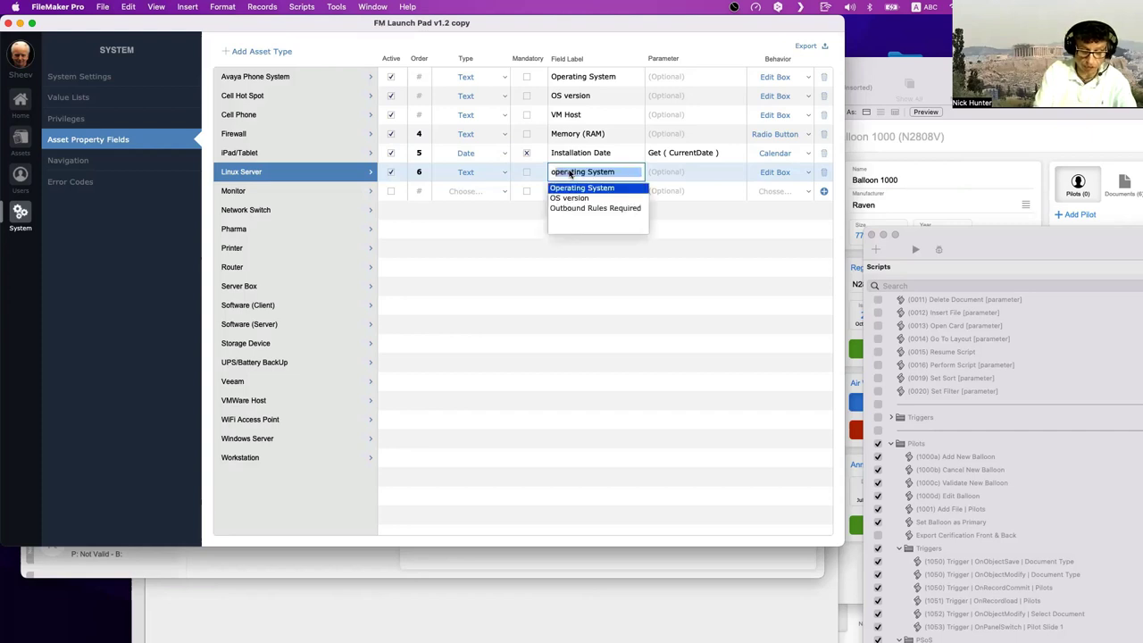
pyautogui.press('BackSpace')
pyautogui.press('BackSpace')
pyautogui.write('Oner')
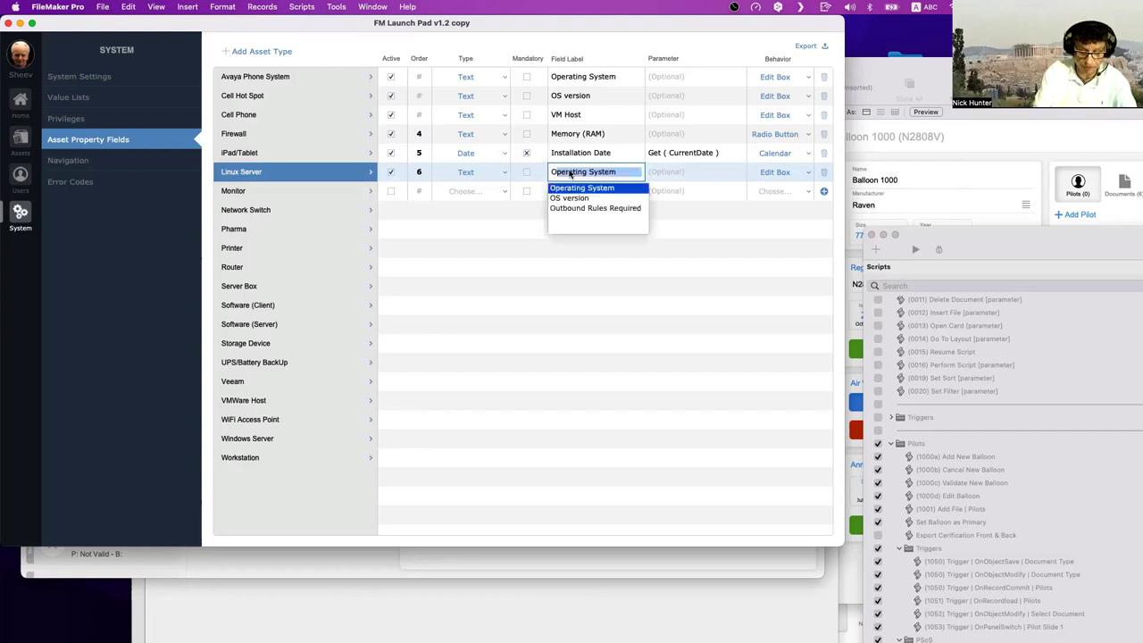
pyautogui.press('Left')
pyautogui.press('Left')
pyautogui.press('Left')
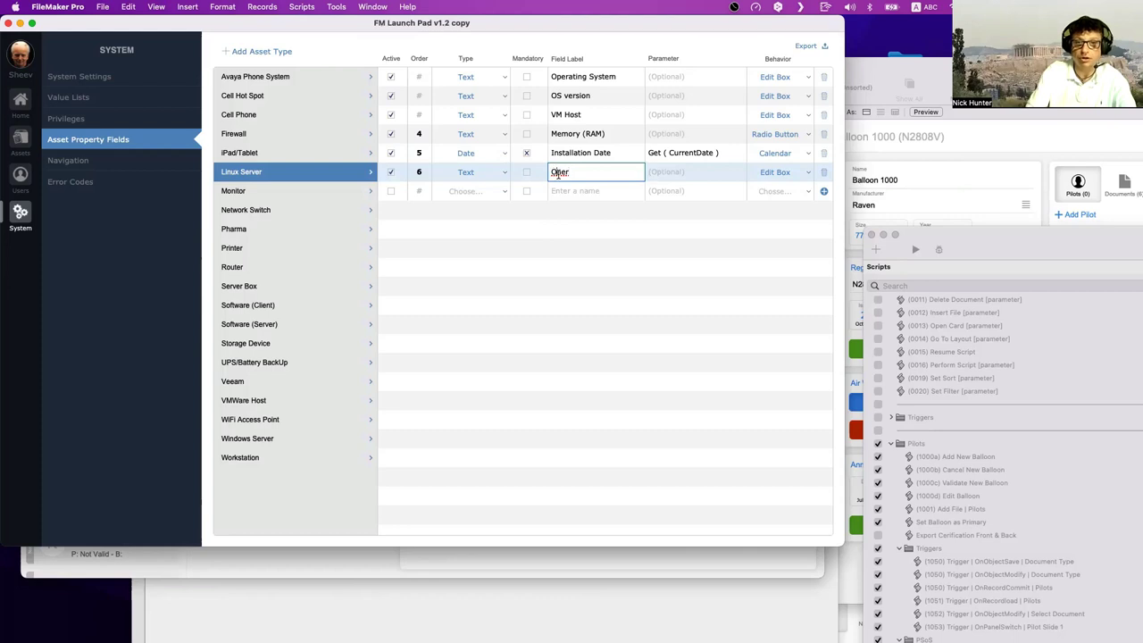
pyautogui.write('wn')
# - Default Owner to Get ( AccountName ), then create a new asset from the asset list
pyautogui.click(678, 175)
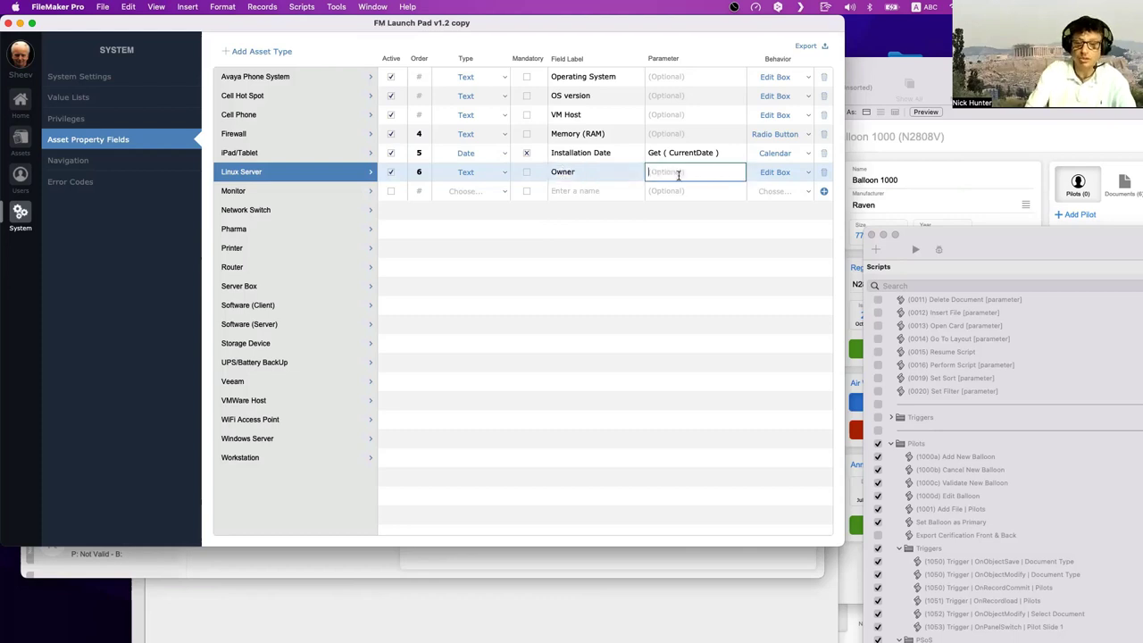
pyautogui.write('Get (')
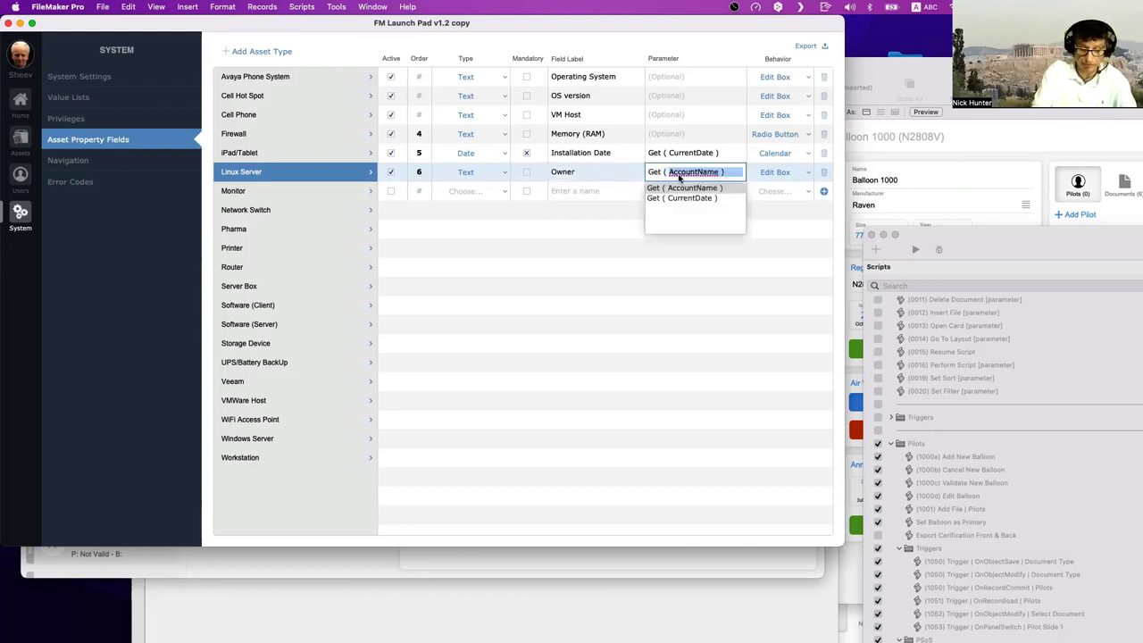
pyautogui.press('BackSpace')
pyautogui.write('Cu')
pyautogui.press('BackSpace')
pyautogui.press('BackSpace')
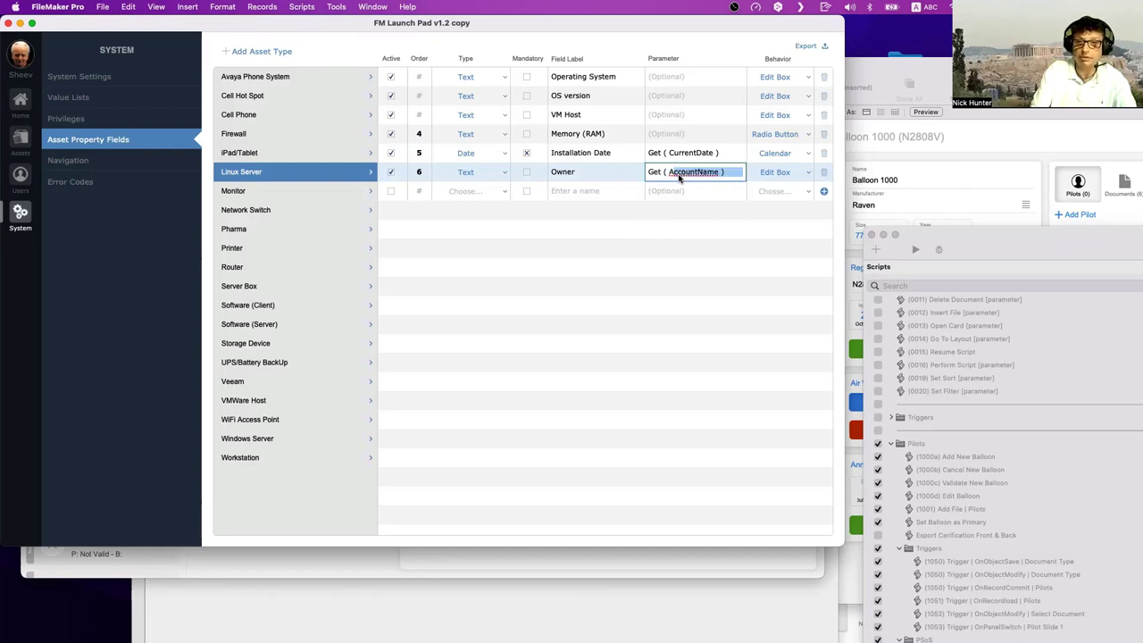
pyautogui.click(690, 286)
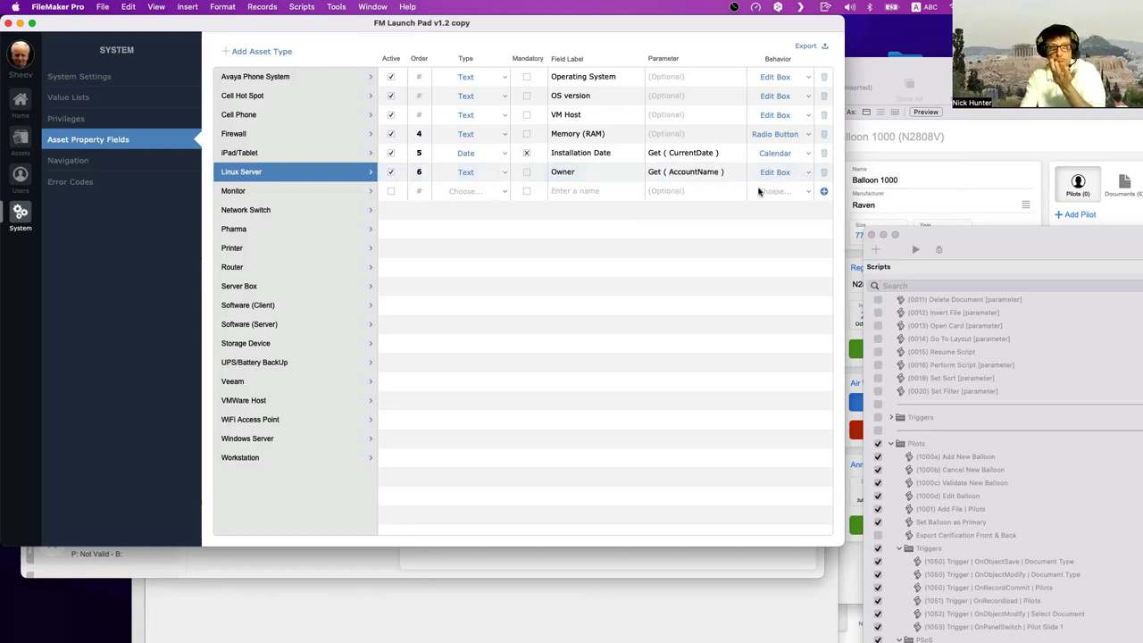
pyautogui.click(27, 140)
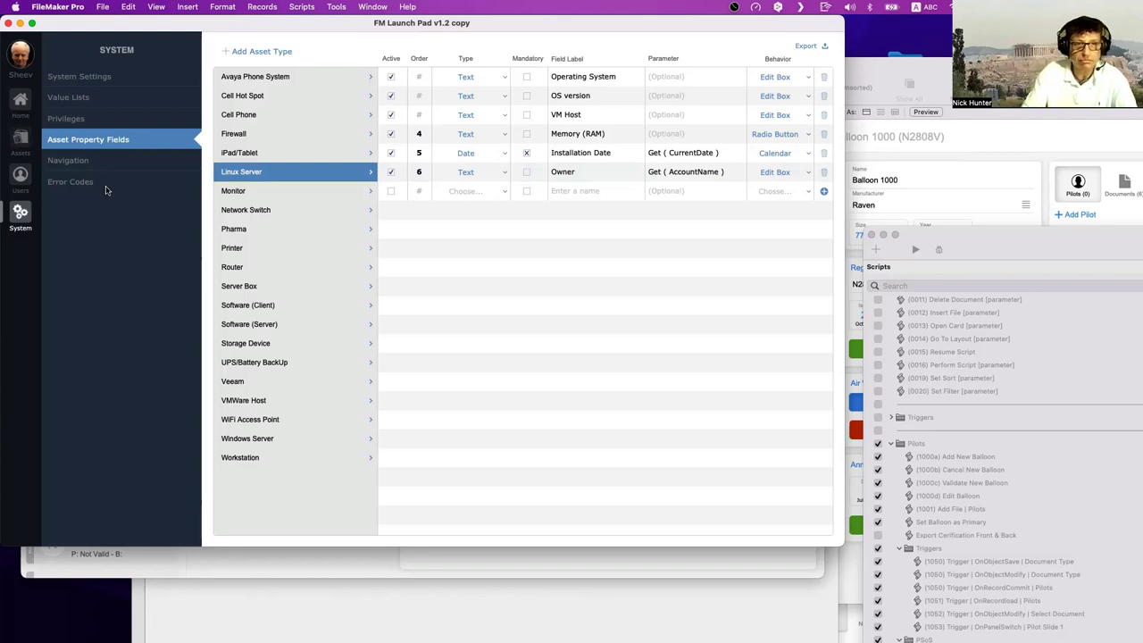
pyautogui.click(190, 265)
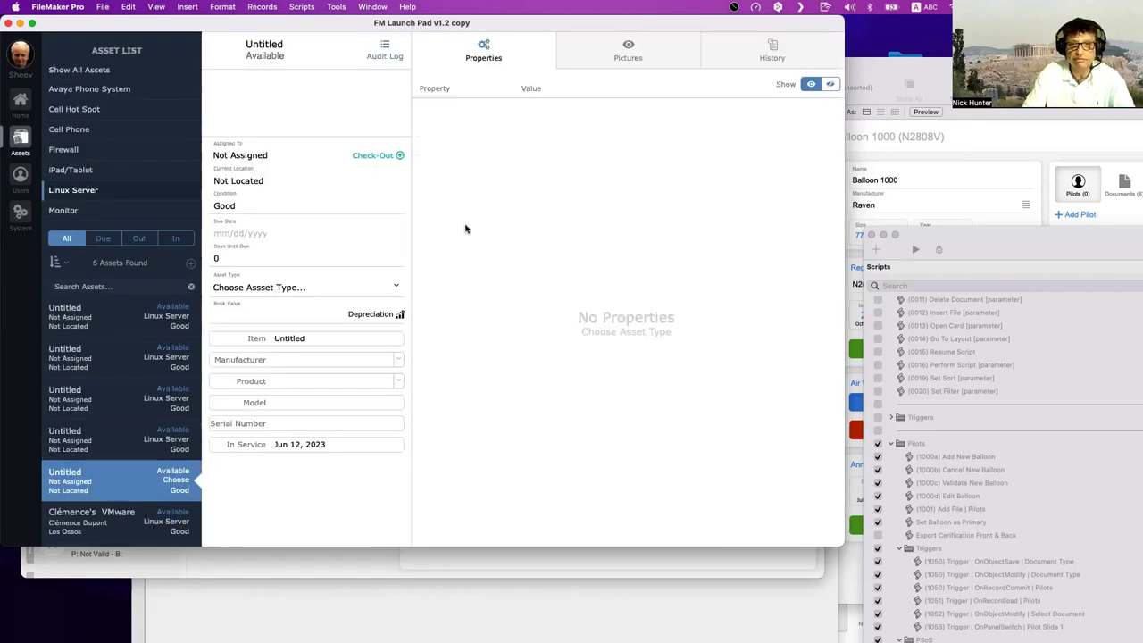
# - Make the new asset a Linux Server and check that Owner prefills from the account name
pyautogui.click(303, 288)
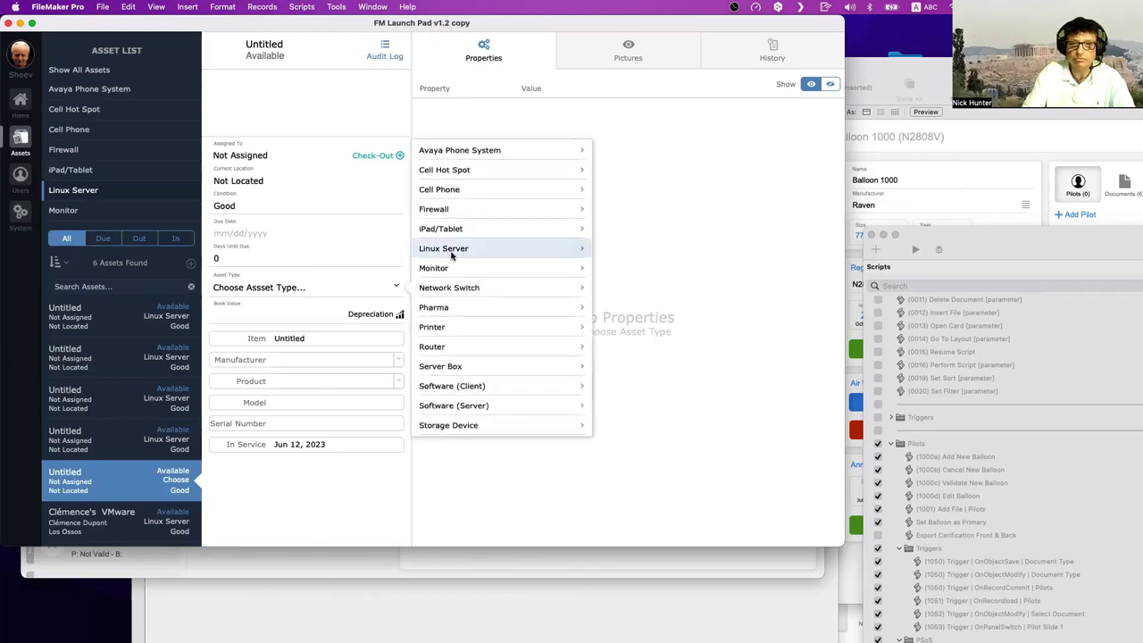
pyautogui.click(453, 250)
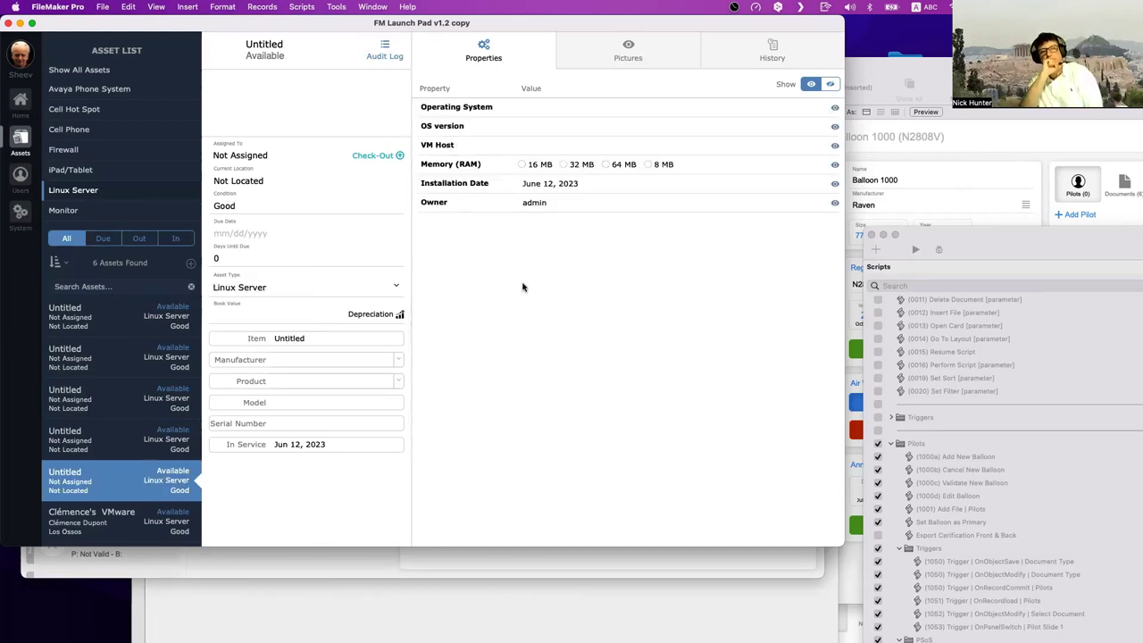
pyautogui.click(580, 203)
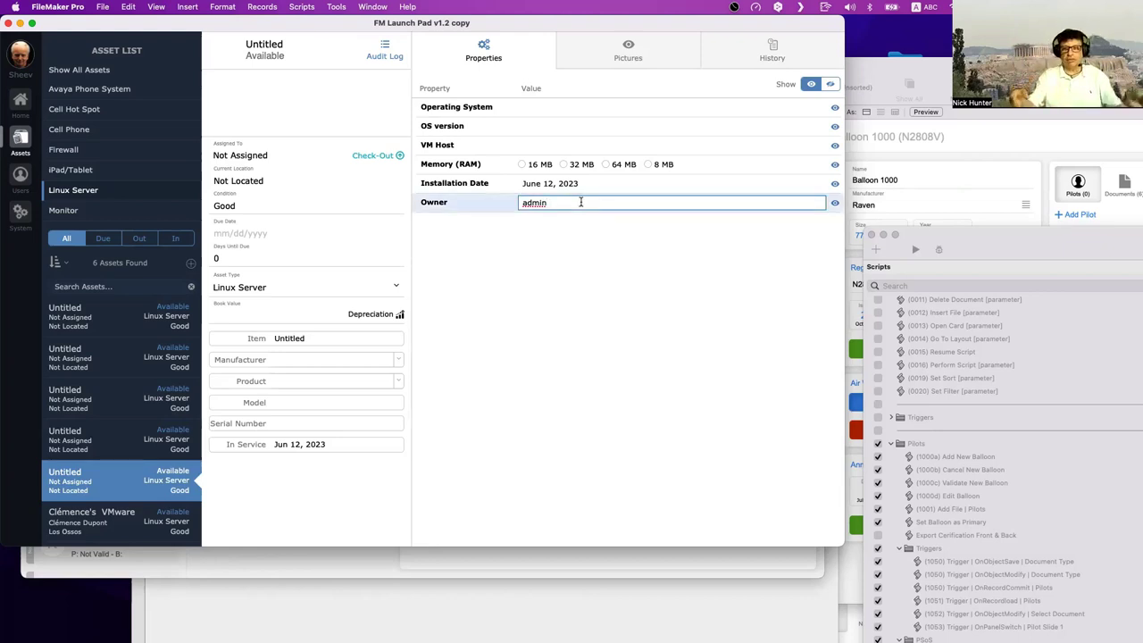
pyautogui.click(589, 311)
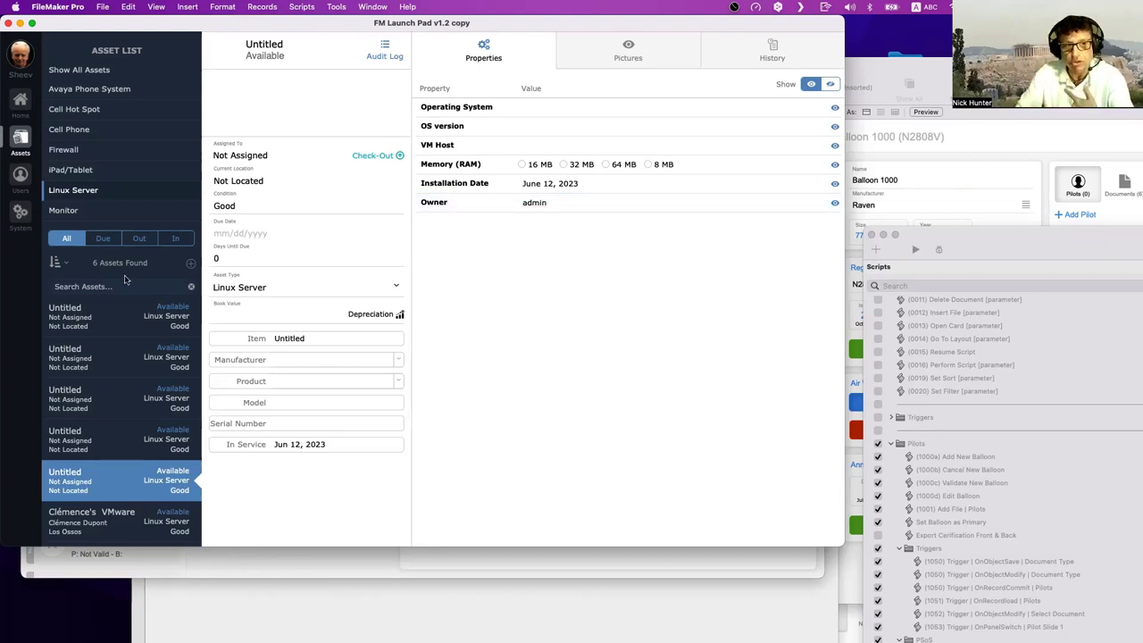
pyautogui.click(20, 217)
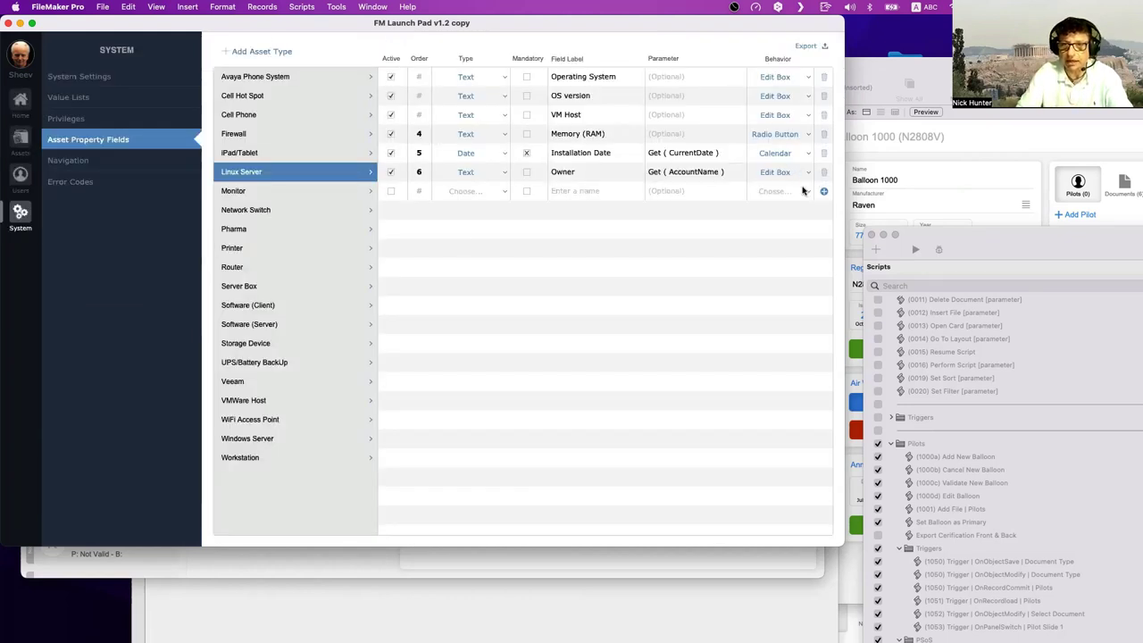
# - Give the seventh property row Perform Script behavior, then open Manage Database with Shift-Cmd-D
pyautogui.click(800, 192)
pyautogui.click(797, 296)
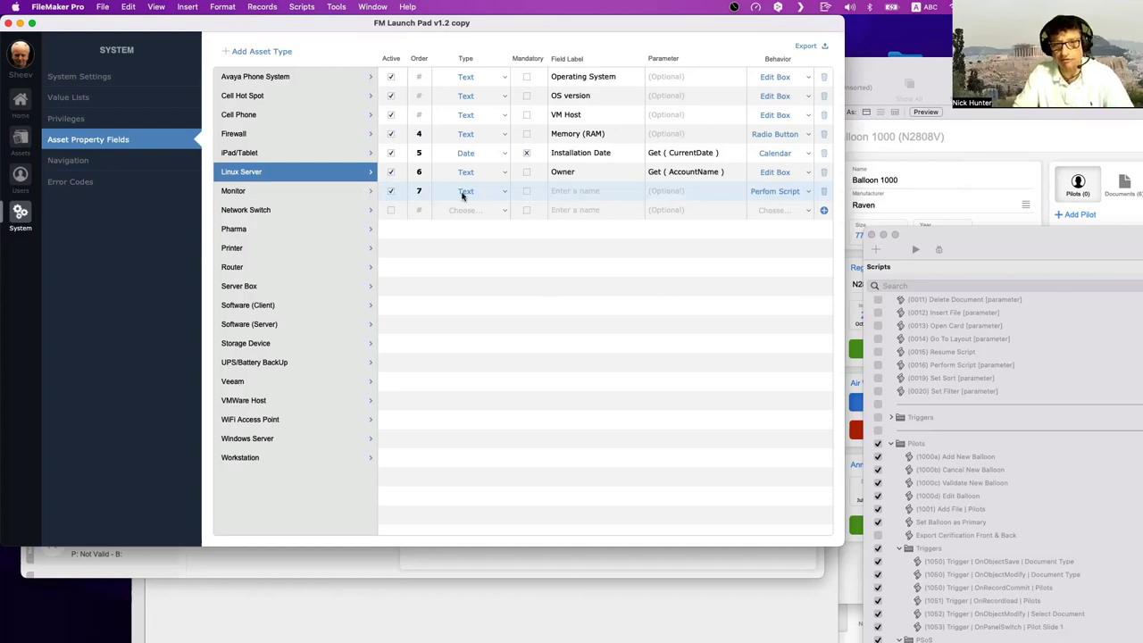
pyautogui.press('super+shift+d')
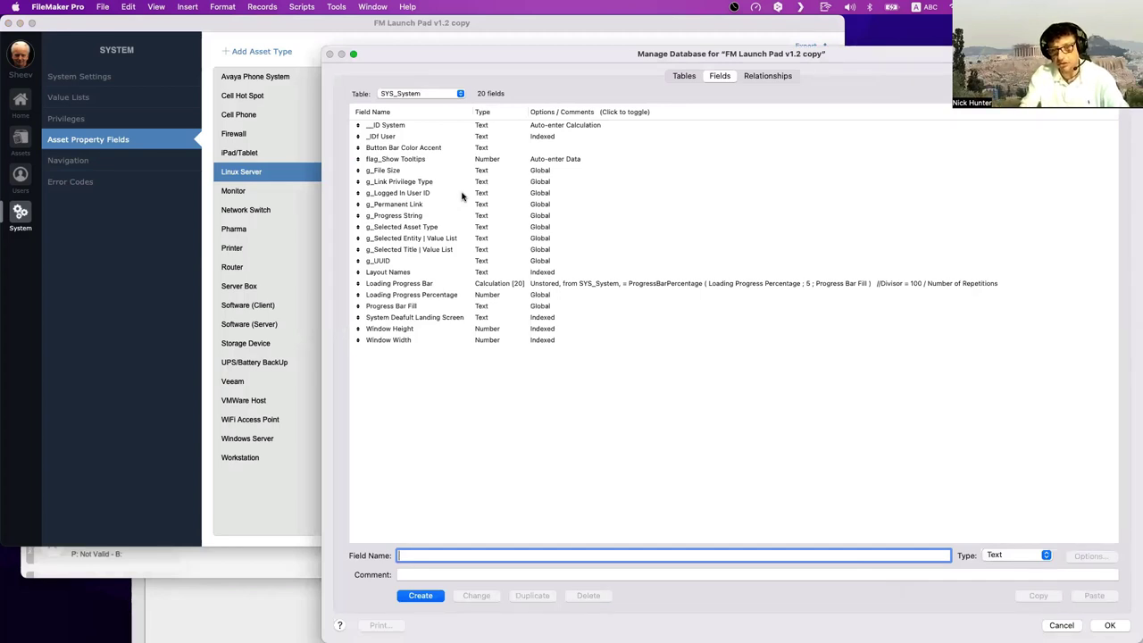
# - Cancel the Manage Database dialog with Escape
pyautogui.press('Escape')
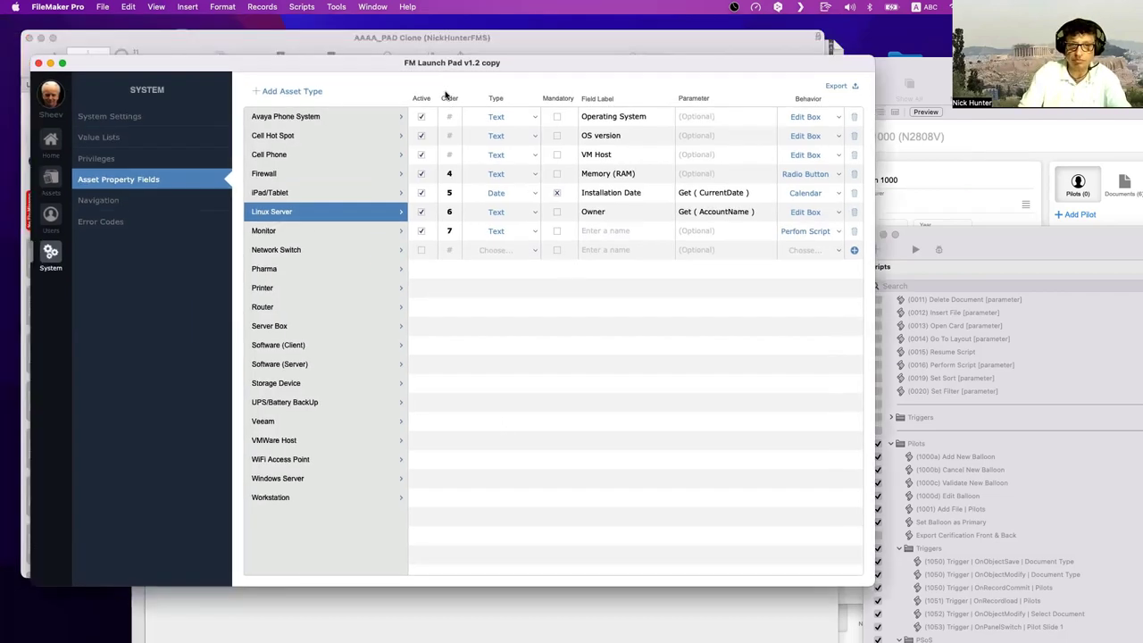
# - Drag the FM Launch Pad window aside and activate the AAAA_PAD Clone dashboard window
pyautogui.moveTo(392, 31); pyautogui.dragTo(584, 204)
pyautogui.moveTo(286, 196)
pyautogui.mouseDown()
pyautogui.moveTo(404, 215)
pyautogui.moveTo(432, 137)
pyautogui.mouseUp()
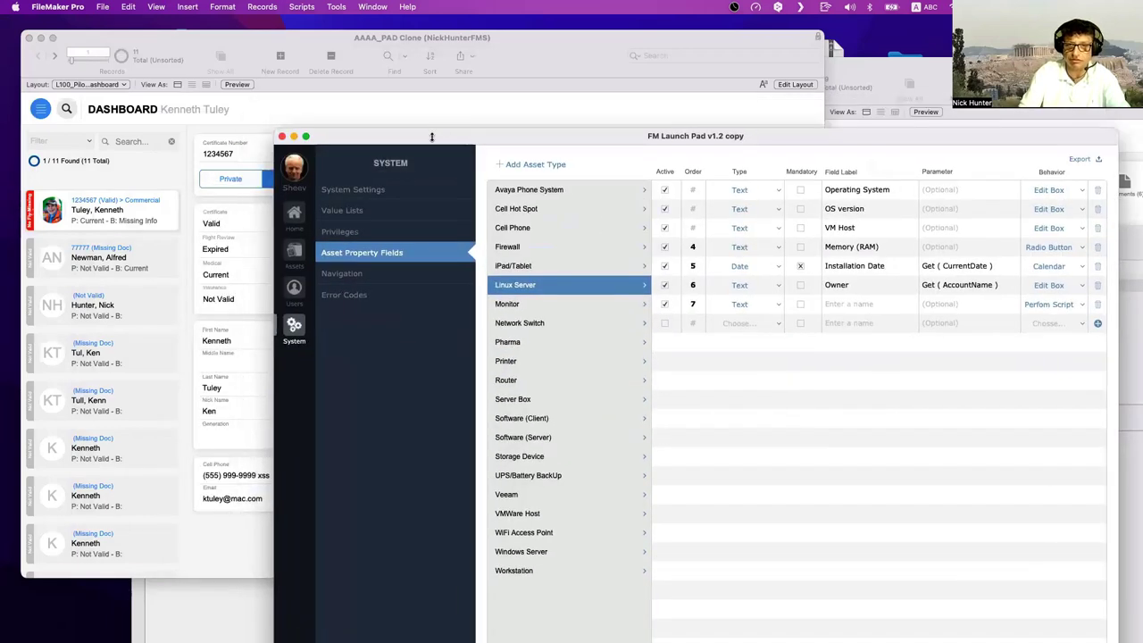
pyautogui.click(464, 105)
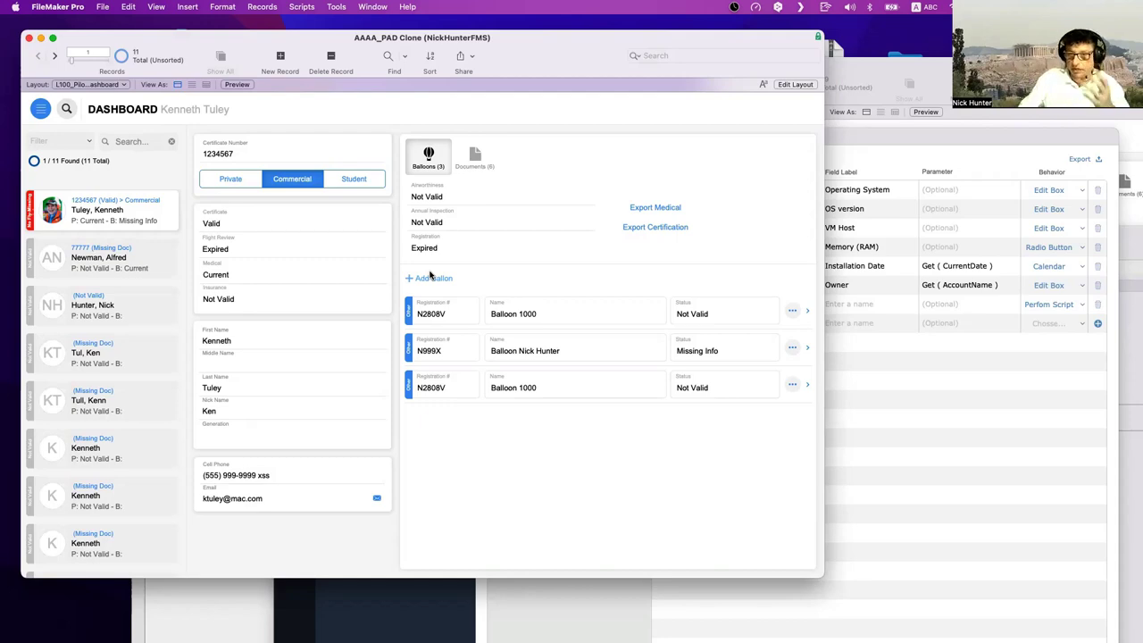
# - In Manage Database, show XREF1_Pilots Balloons fields and open the Pilot Picture field options
pyautogui.press('super+shift+d')
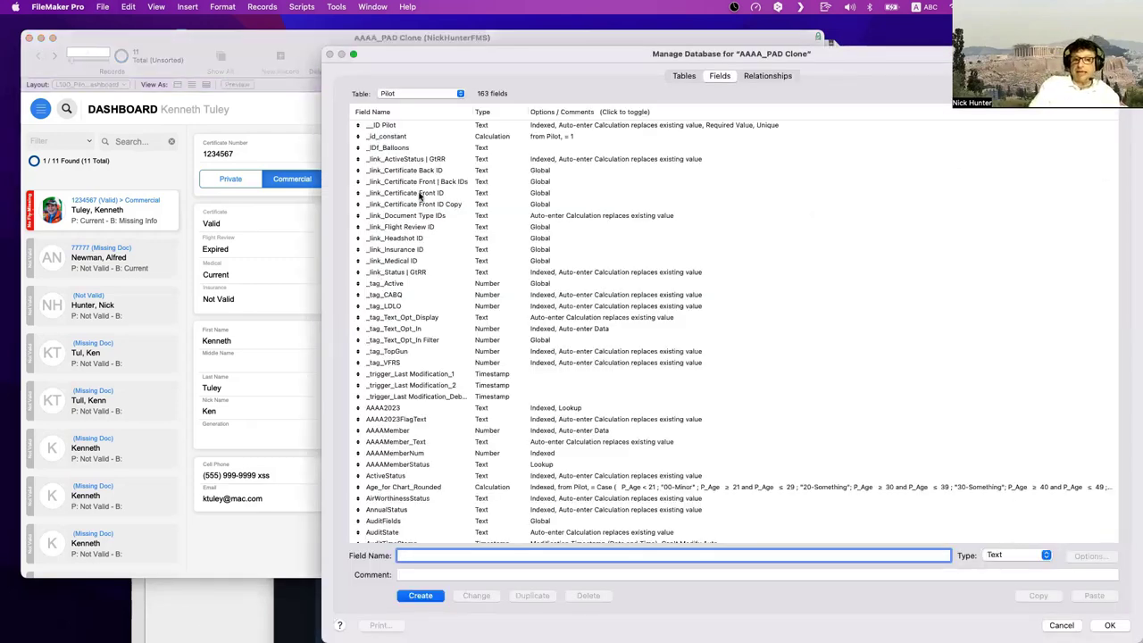
pyautogui.click(420, 93)
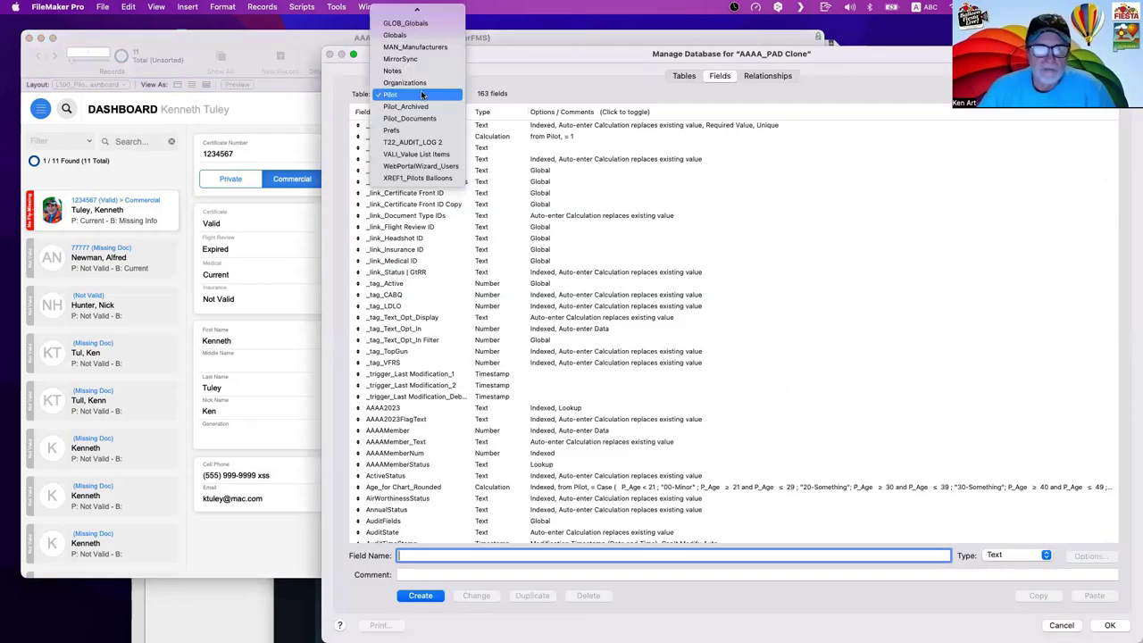
pyautogui.click(422, 178)
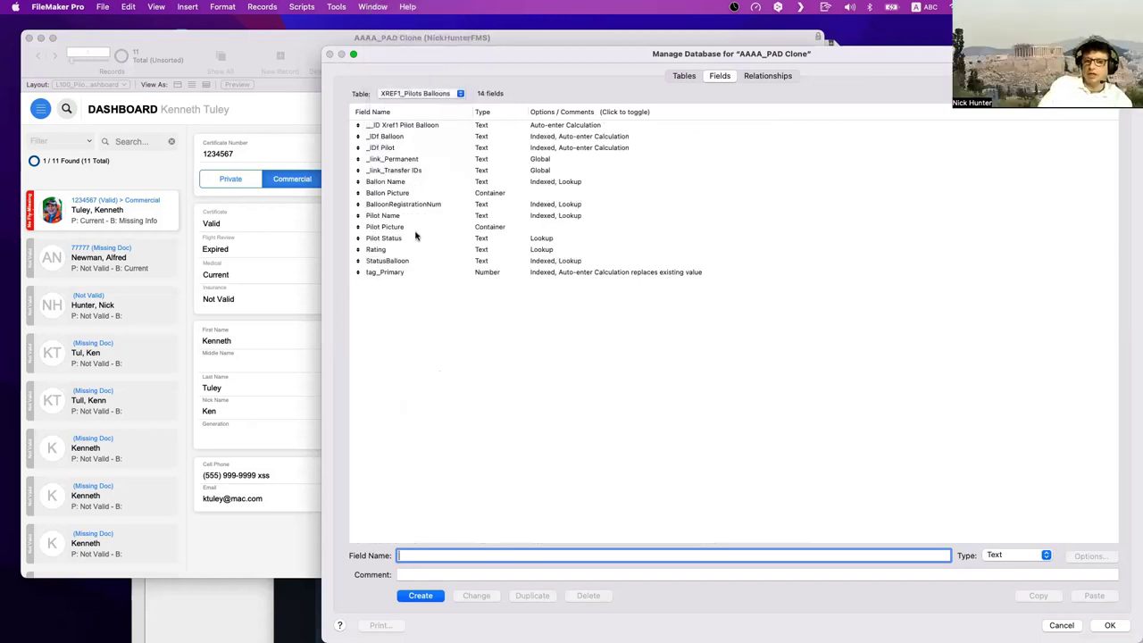
pyautogui.click(415, 229)
pyautogui.click(415, 194)
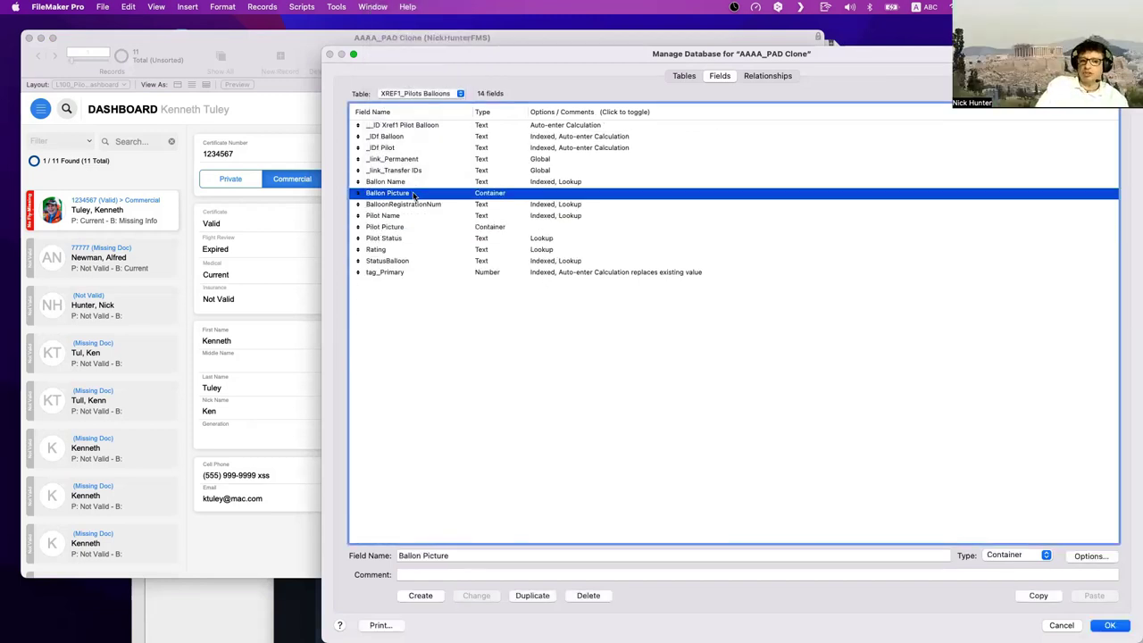
pyautogui.click(416, 185)
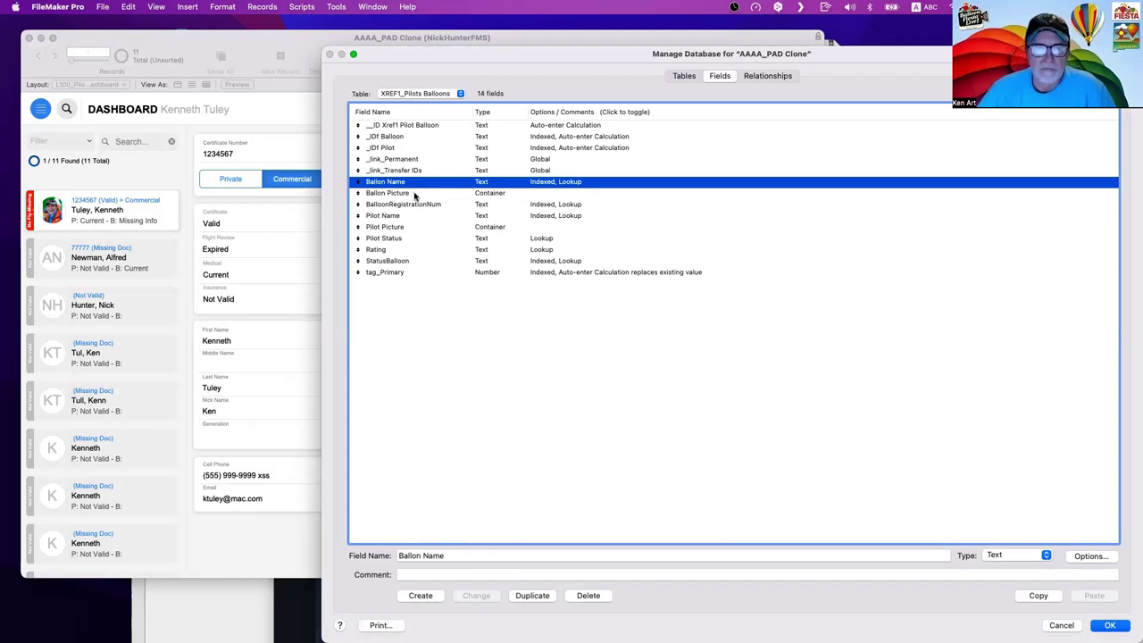
pyautogui.click(416, 228)
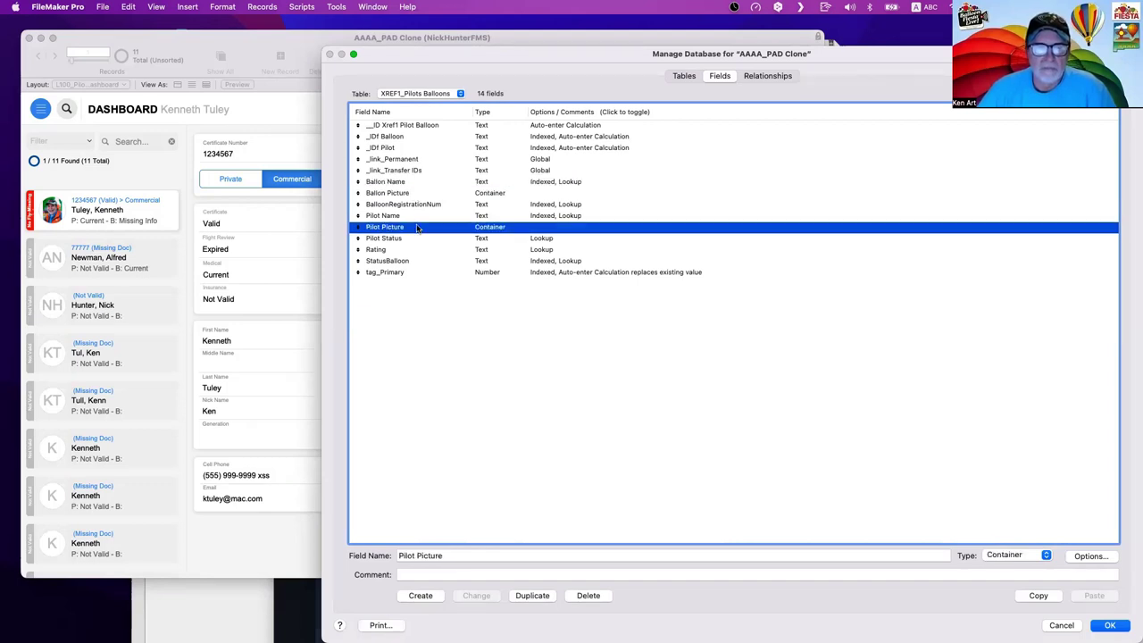
pyautogui.doubleClick(416, 227)
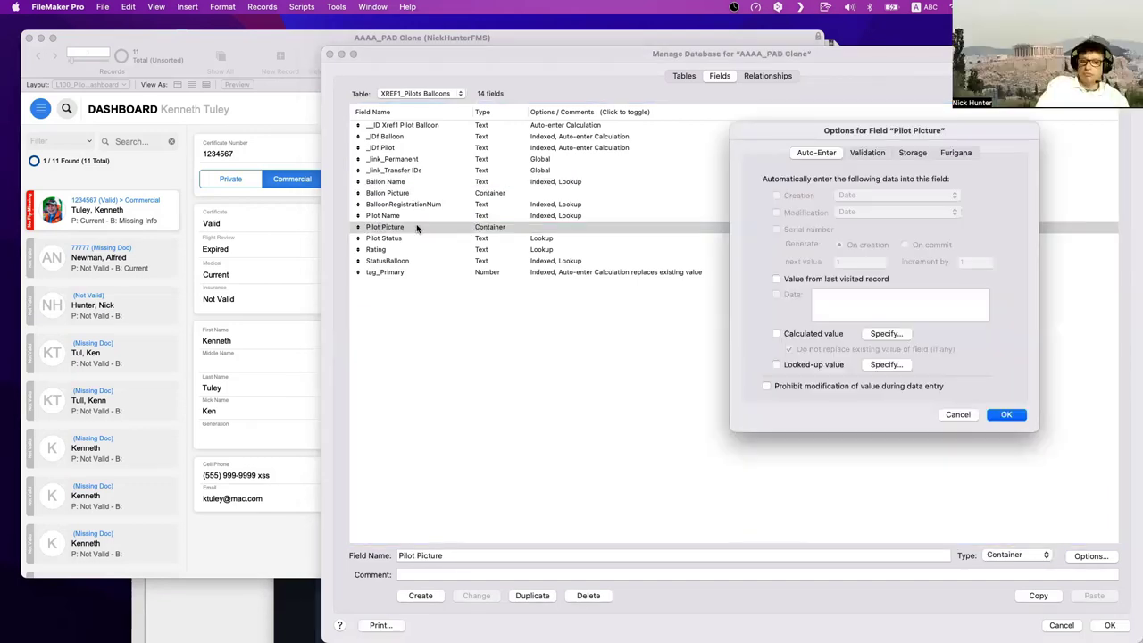
# - Start a calculated value for Pilot Picture in XREF1_Pilots Balloons context, browsing table T200a
pyautogui.click(884, 333)
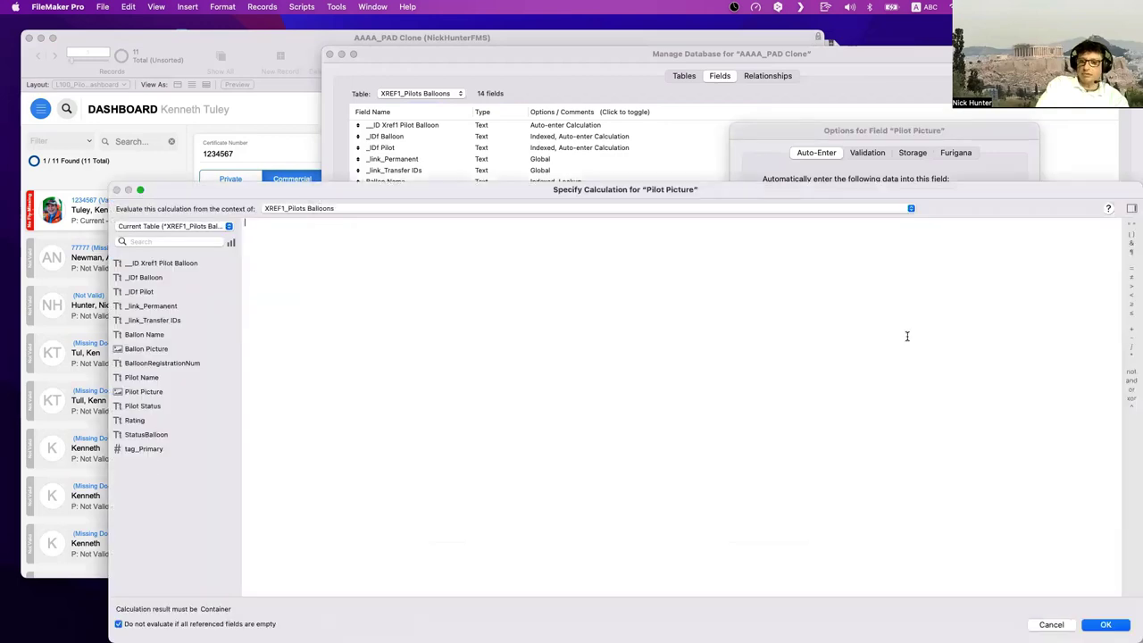
pyautogui.click(311, 212)
pyautogui.click(300, 209)
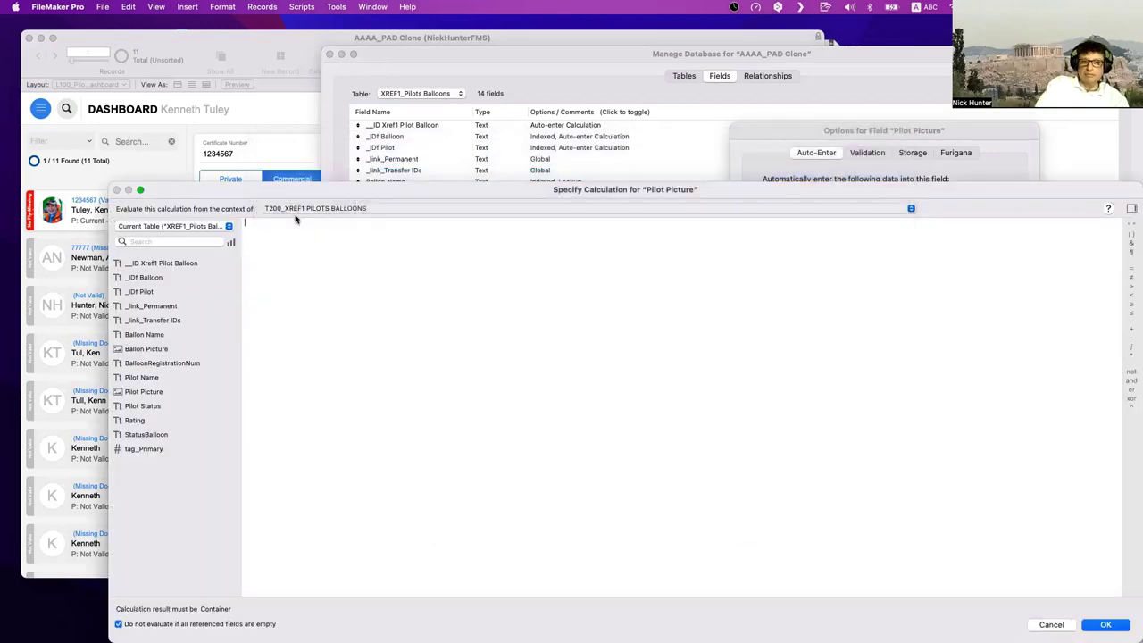
pyautogui.click(191, 229)
pyautogui.scroll(15, 191, 229)
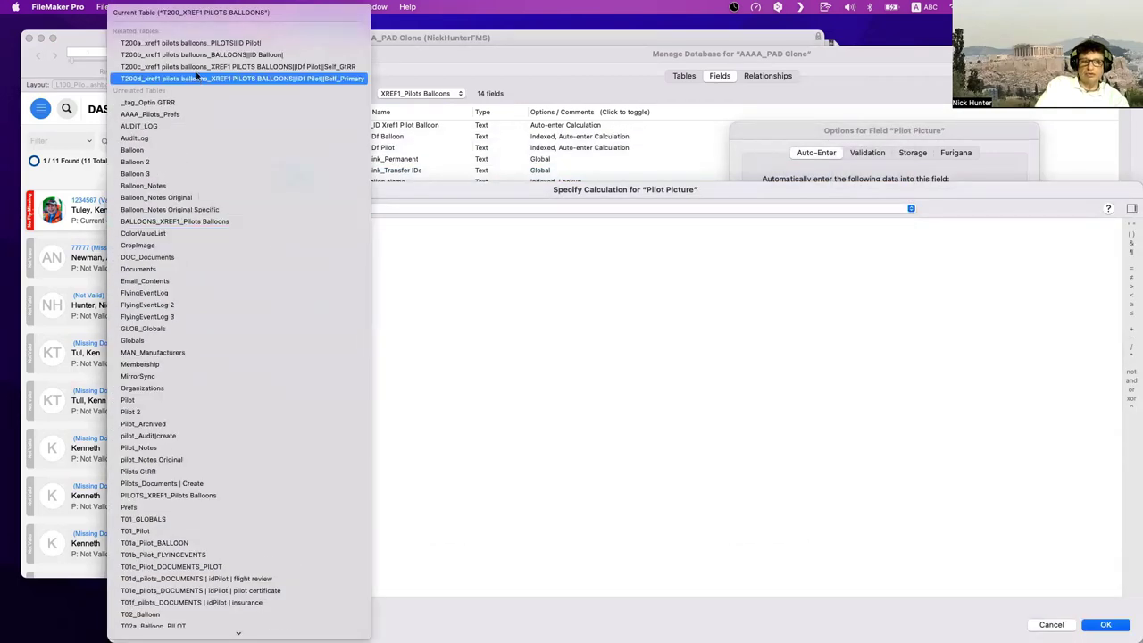
pyautogui.click(196, 46)
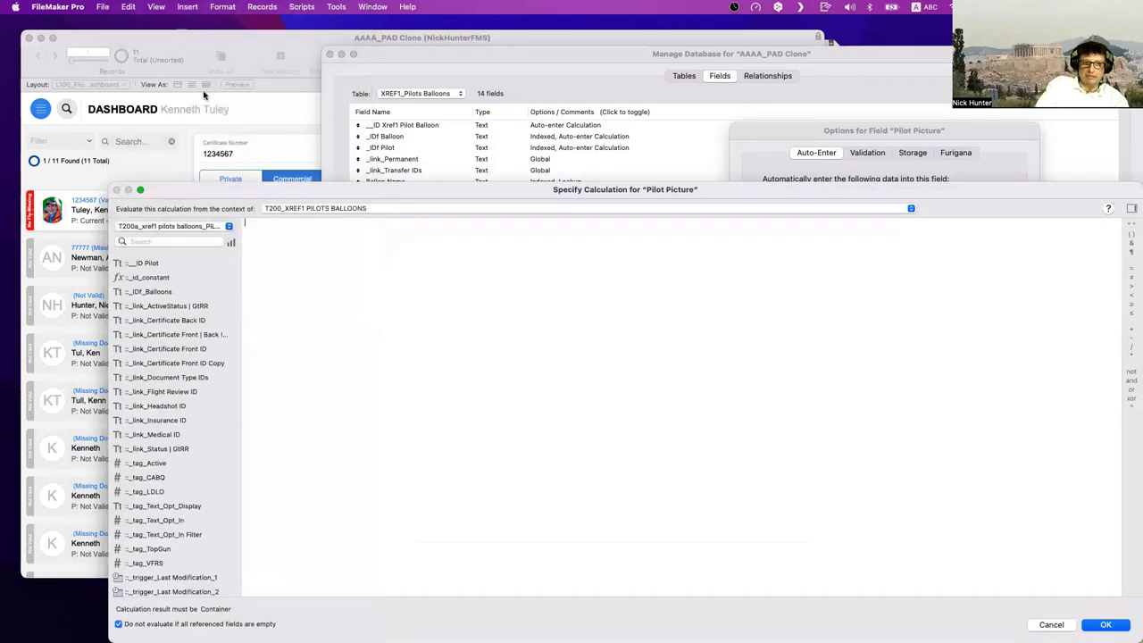
pyautogui.scroll(-10, 174, 355)
# - Search fields to find Headshot Thumbnail, then discard the calculation in favour of a looked-up value
pyautogui.click(165, 242)
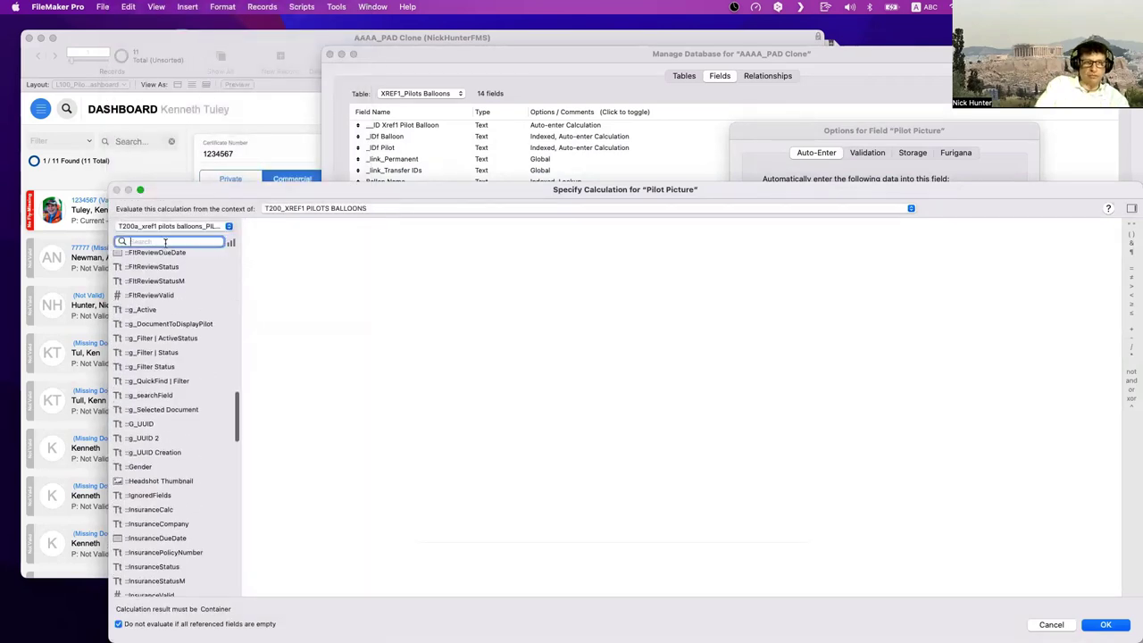
pyautogui.write('Pic')
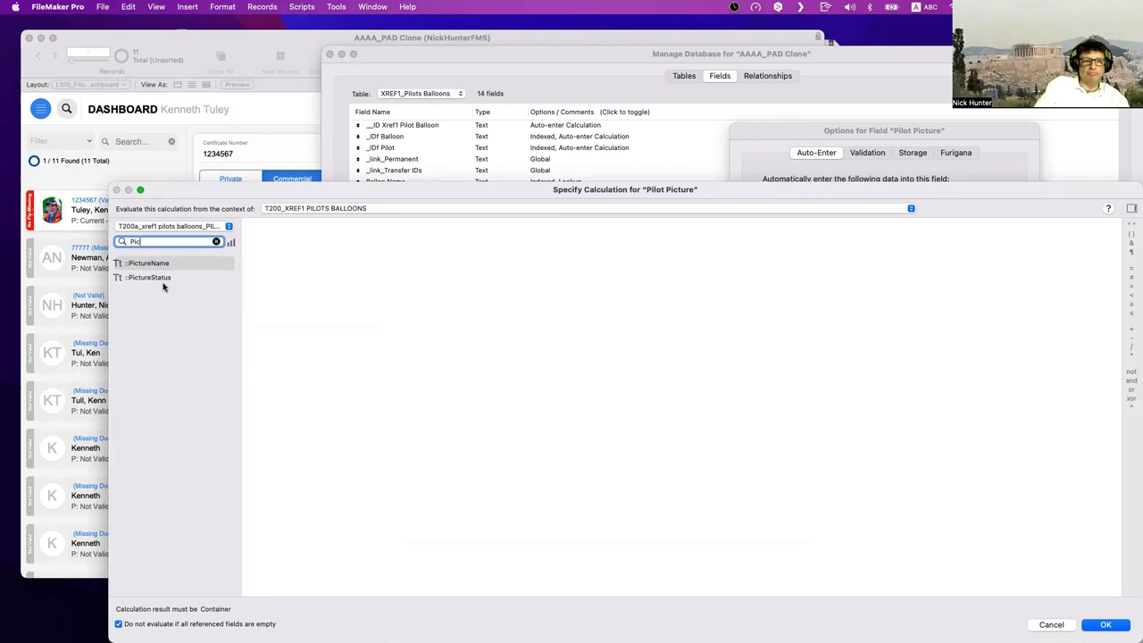
pyautogui.doubleClick(156, 243)
pyautogui.write('Pho')
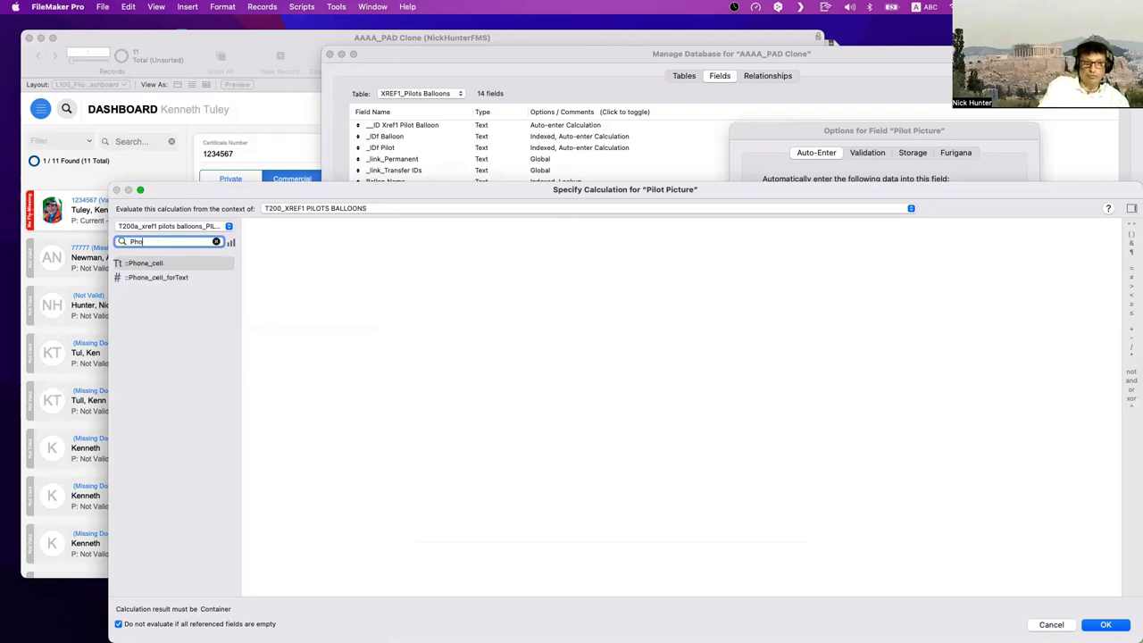
pyautogui.click(216, 241)
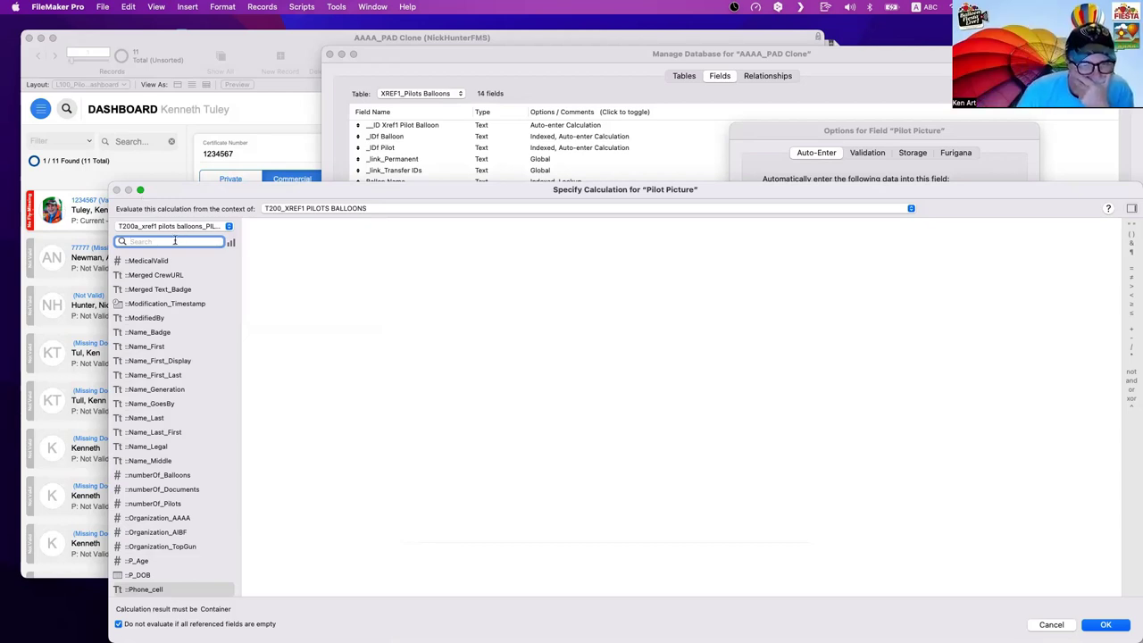
pyautogui.write('Head')
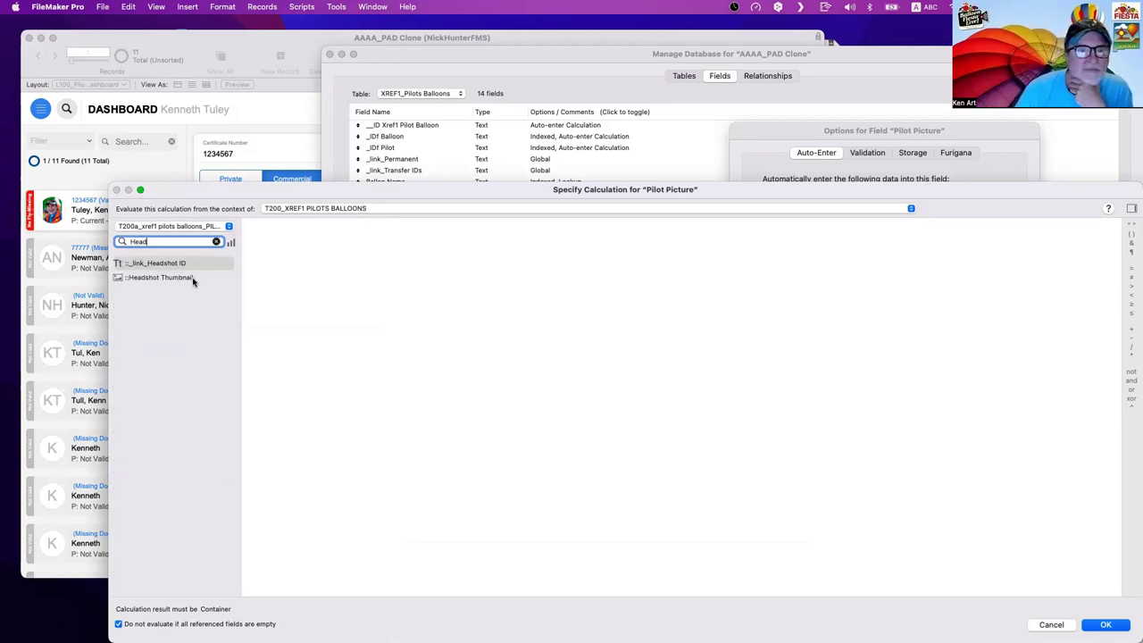
pyautogui.click(193, 279)
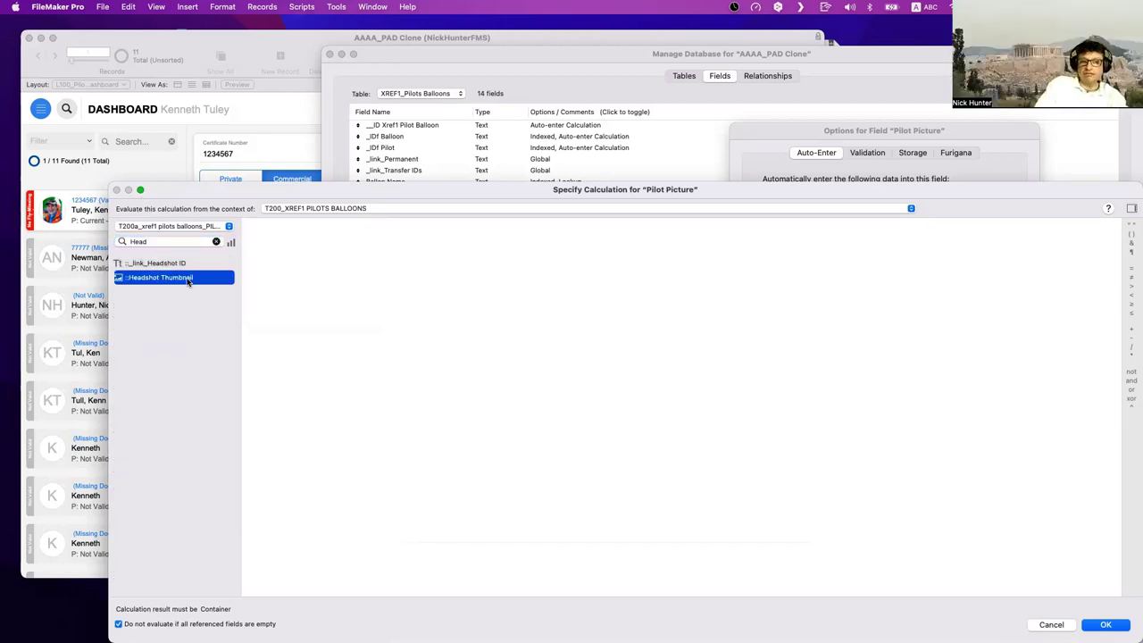
pyautogui.press('Escape')
pyautogui.click(885, 364)
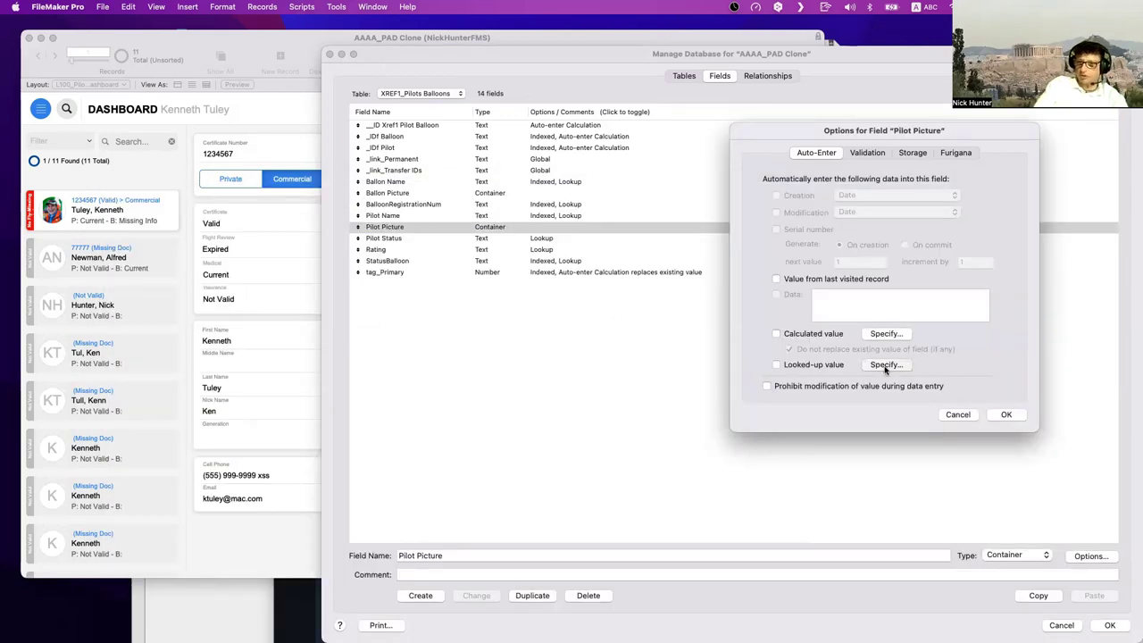
# - Try choosing T200_XREF1 PILOTS BALLOONS as the lookup's starting table, then back out
pyautogui.doubleClick(619, 164)
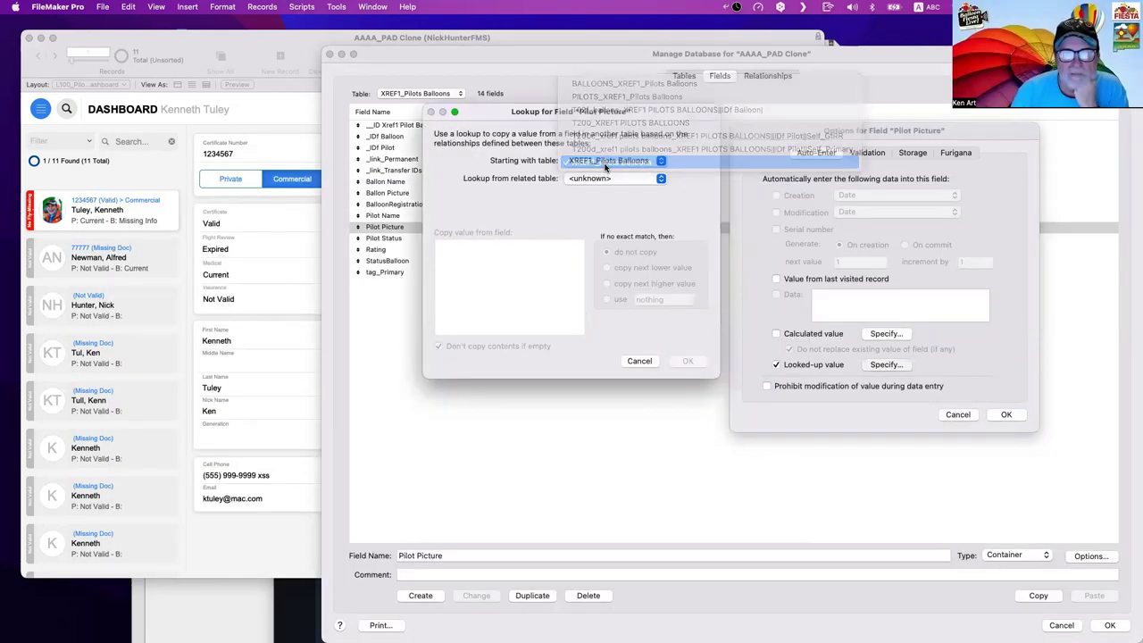
pyautogui.click(616, 161)
pyautogui.click(608, 111)
pyautogui.click(610, 161)
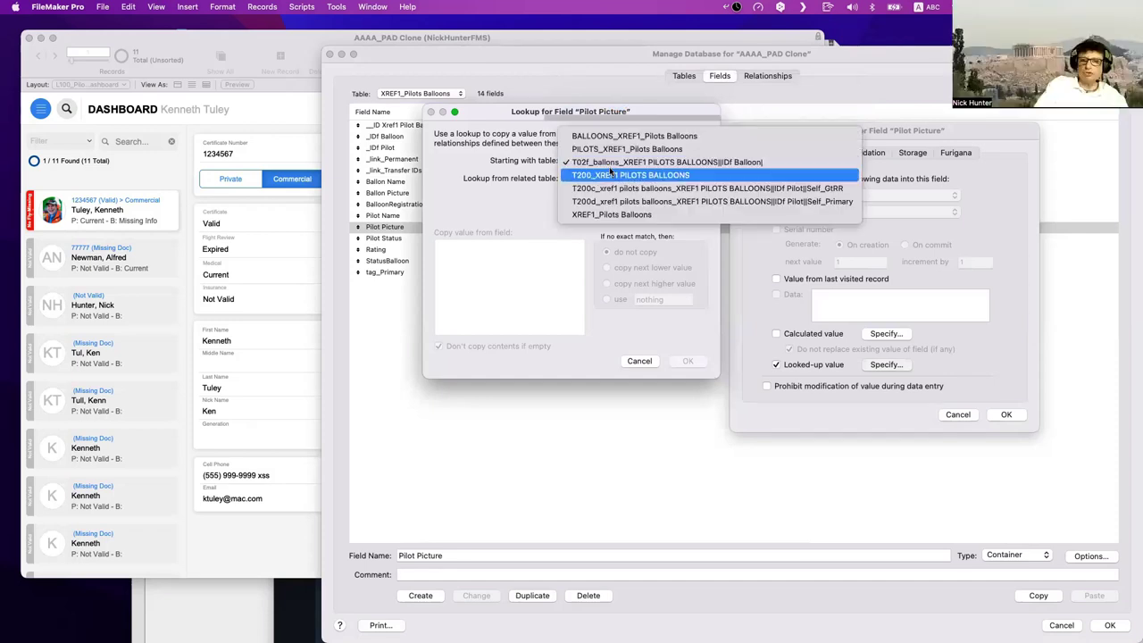
pyautogui.click(612, 174)
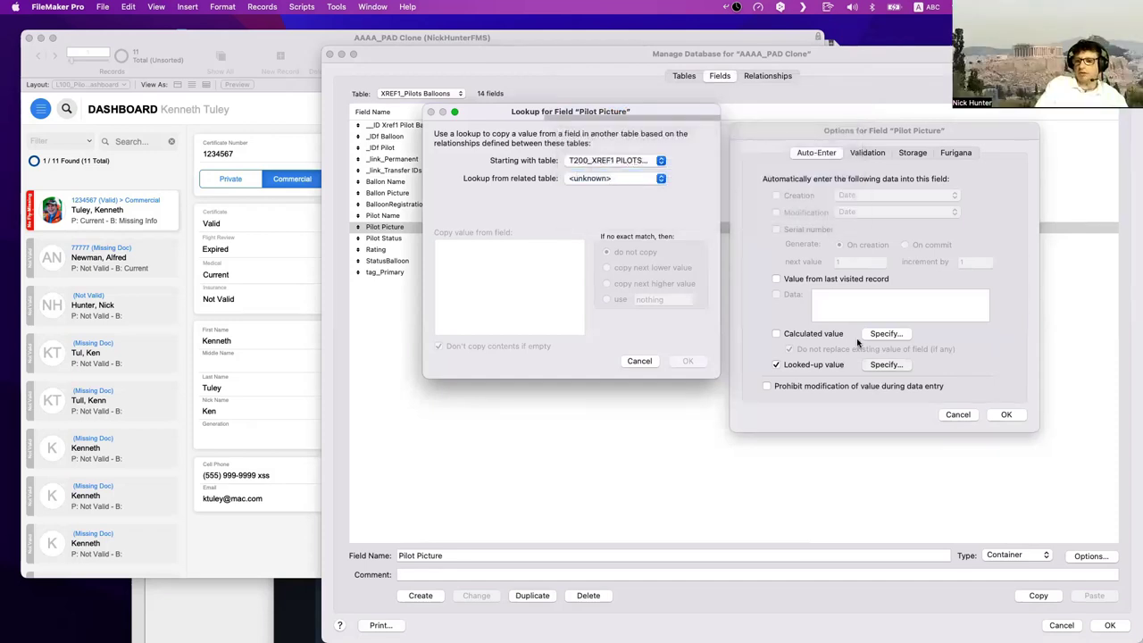
pyautogui.press('Escape')
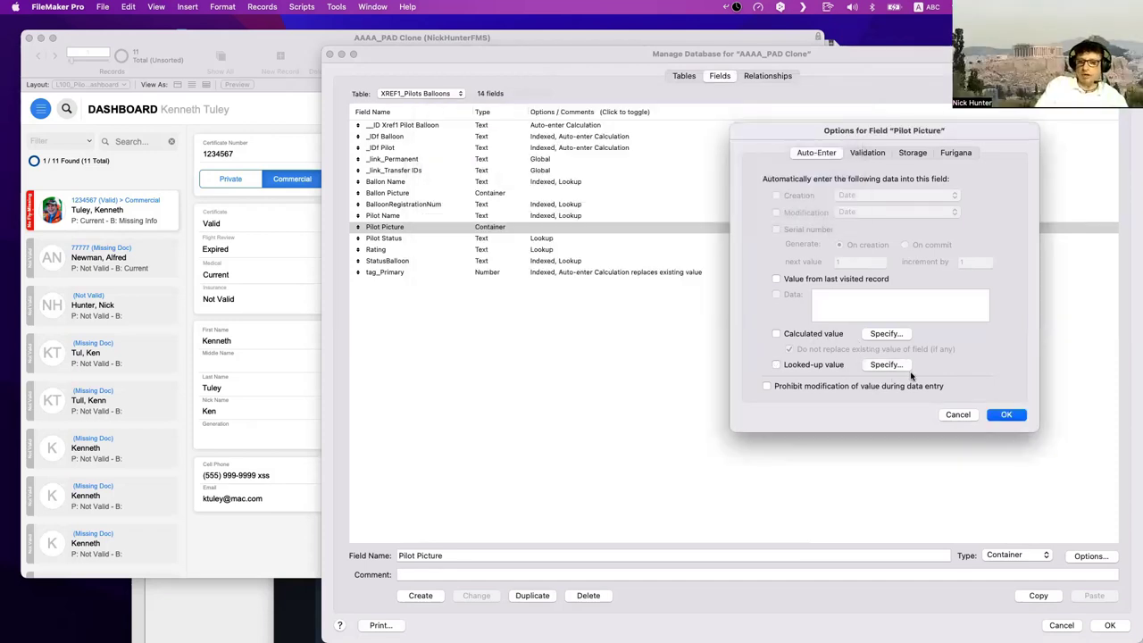
# - Look up Headshot Thumbnail from T200a starting at T200_XREF1 PILOTS BALLOONS, copying even when empty
pyautogui.click(888, 365)
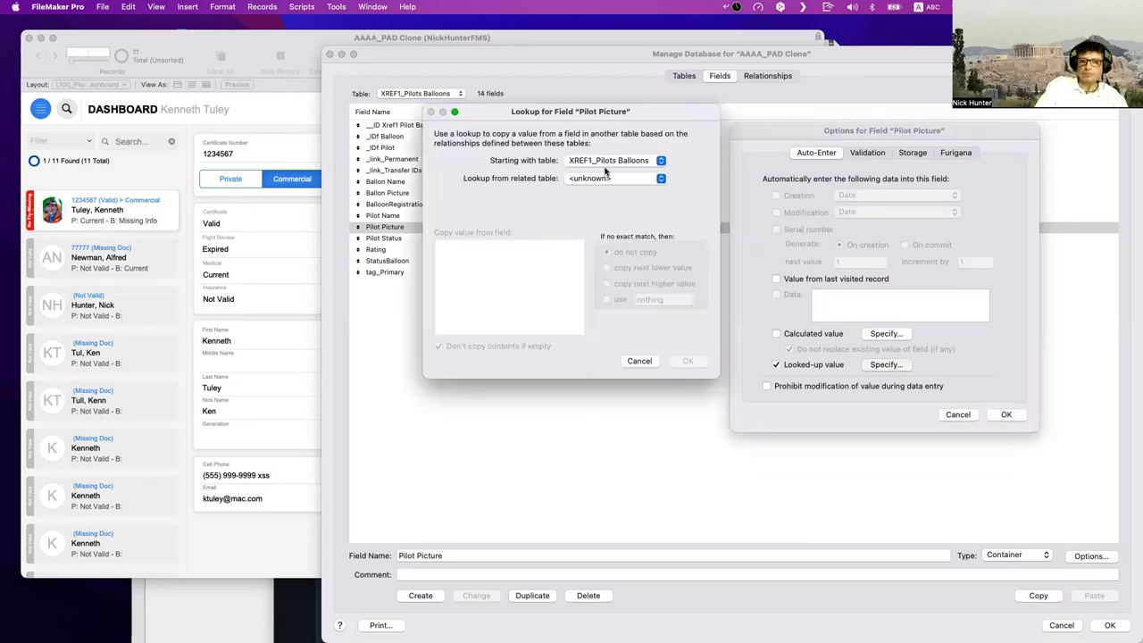
pyautogui.click(610, 161)
pyautogui.click(613, 123)
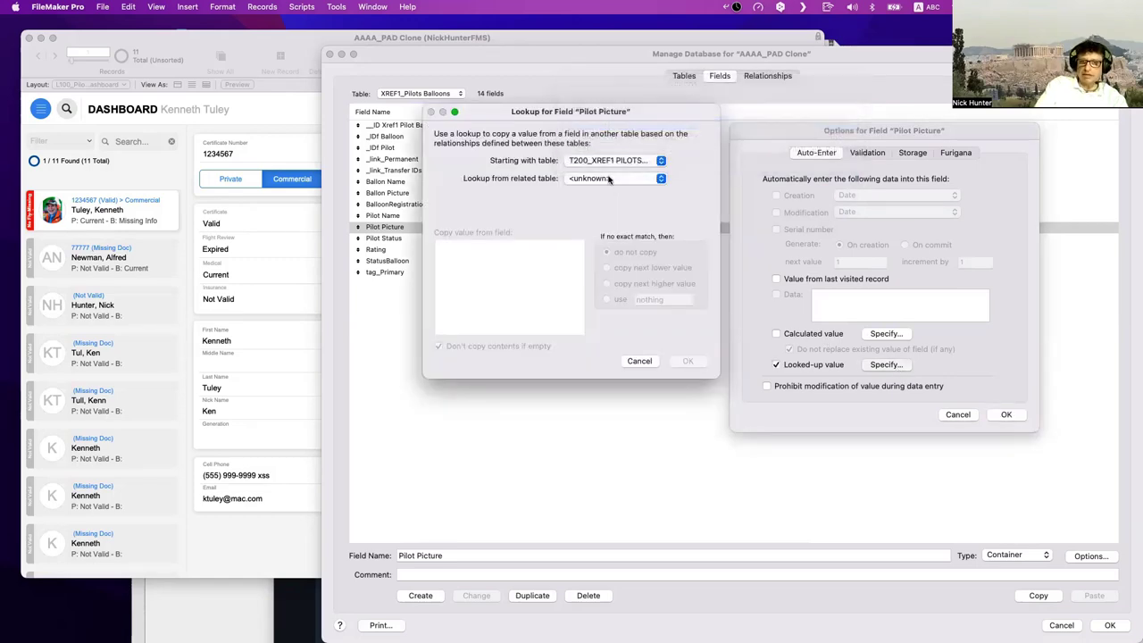
pyautogui.click(612, 179)
pyautogui.click(617, 218)
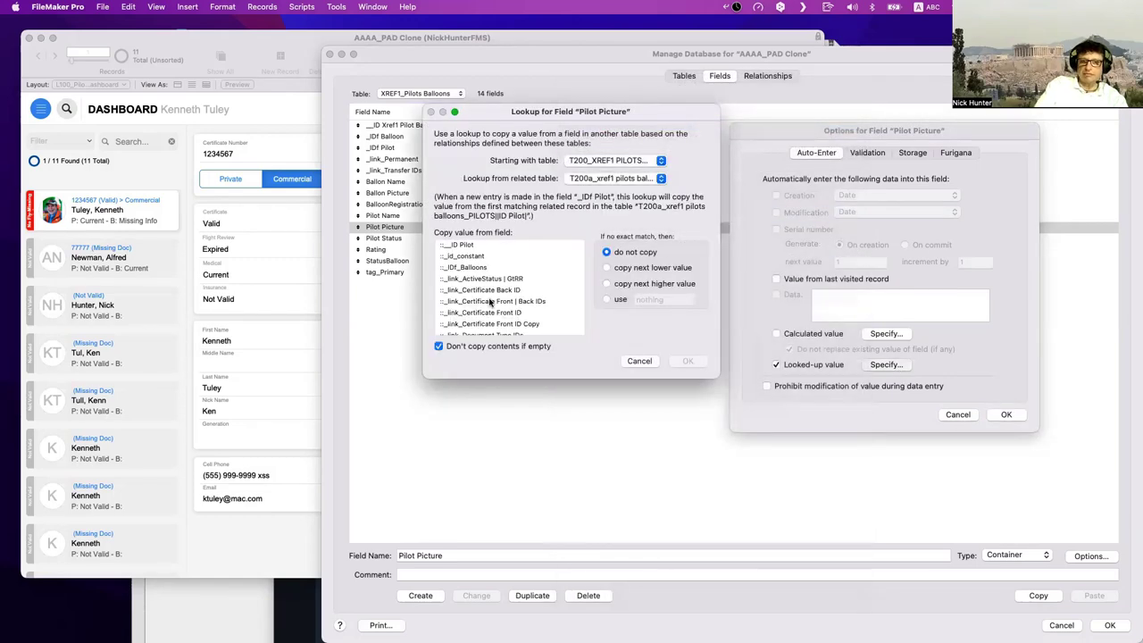
pyautogui.click(490, 302)
pyautogui.scroll(1, 491, 303)
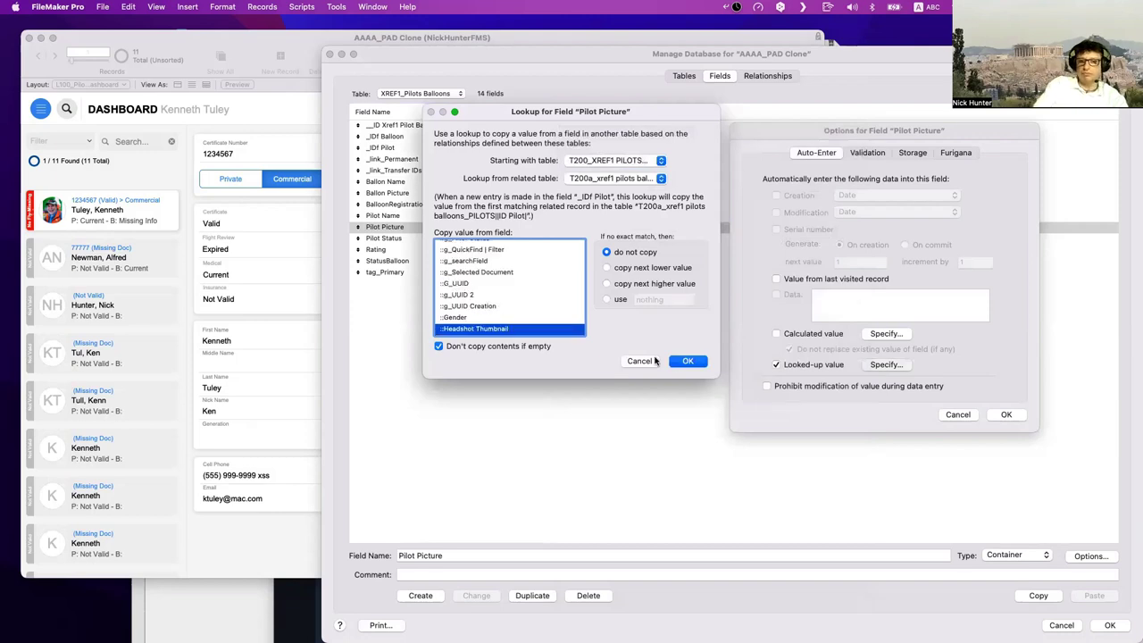
pyautogui.click(502, 349)
pyautogui.click(607, 299)
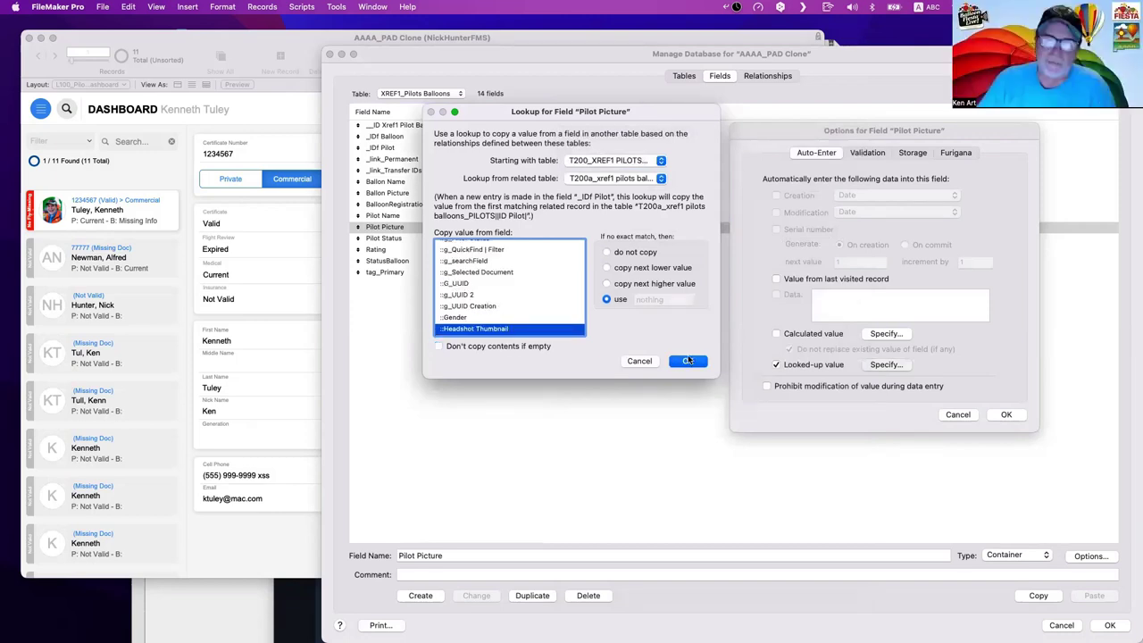
pyautogui.click(688, 361)
pyautogui.click(1008, 414)
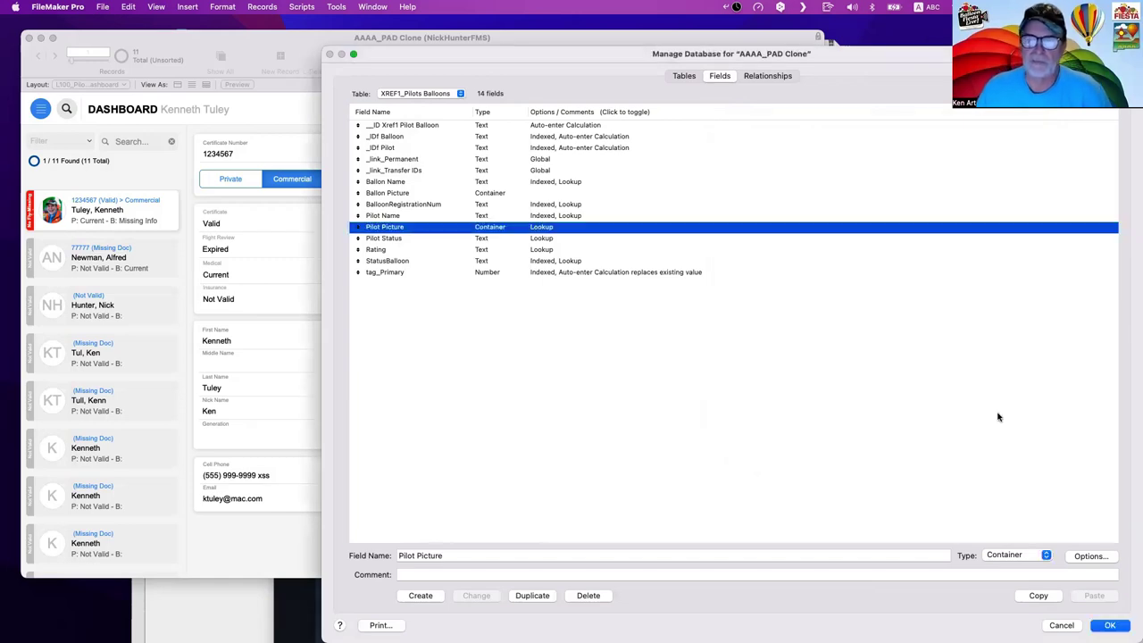
# - Save the Manage Database changes and bring the XREF1 Pilots Balloons table window forward
pyautogui.click(1121, 625)
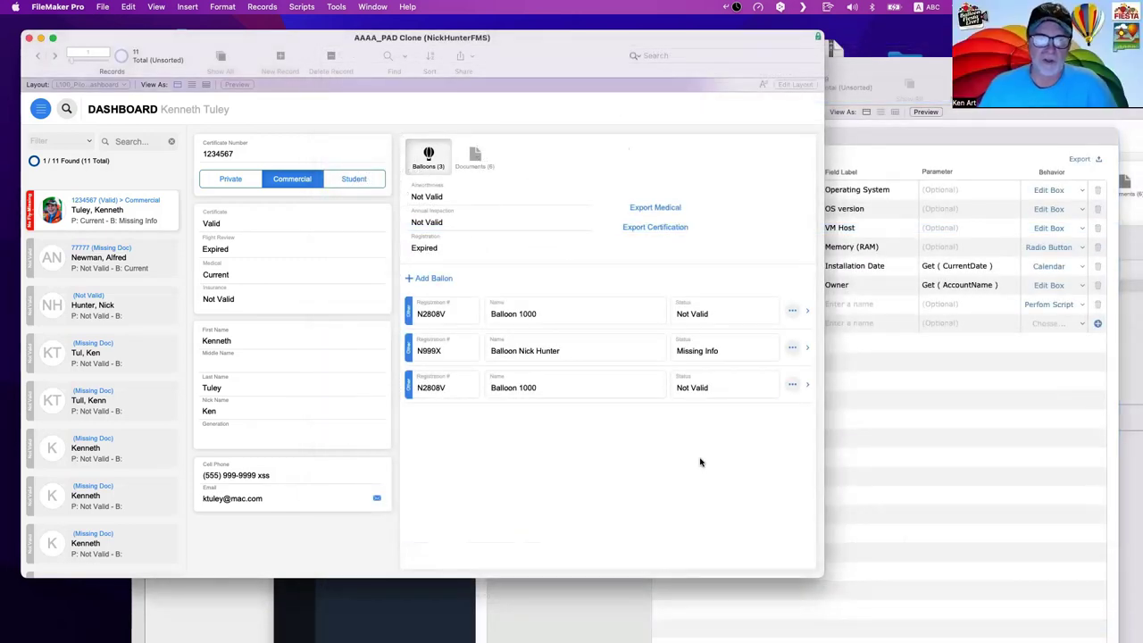
pyautogui.click(898, 434)
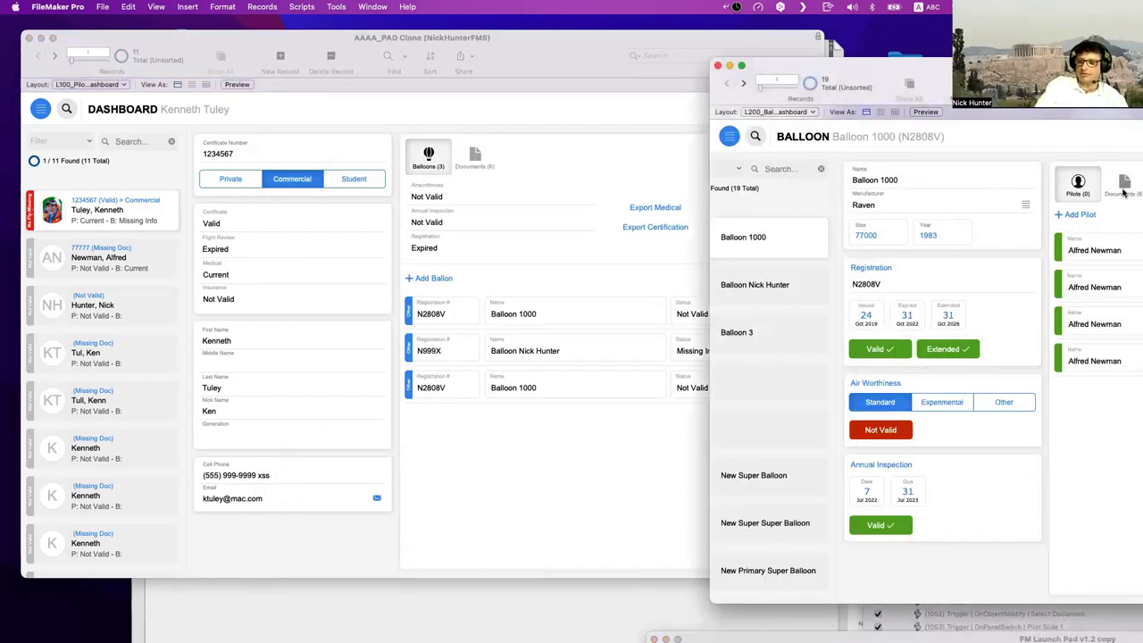
pyautogui.scroll(-1, 816, 257)
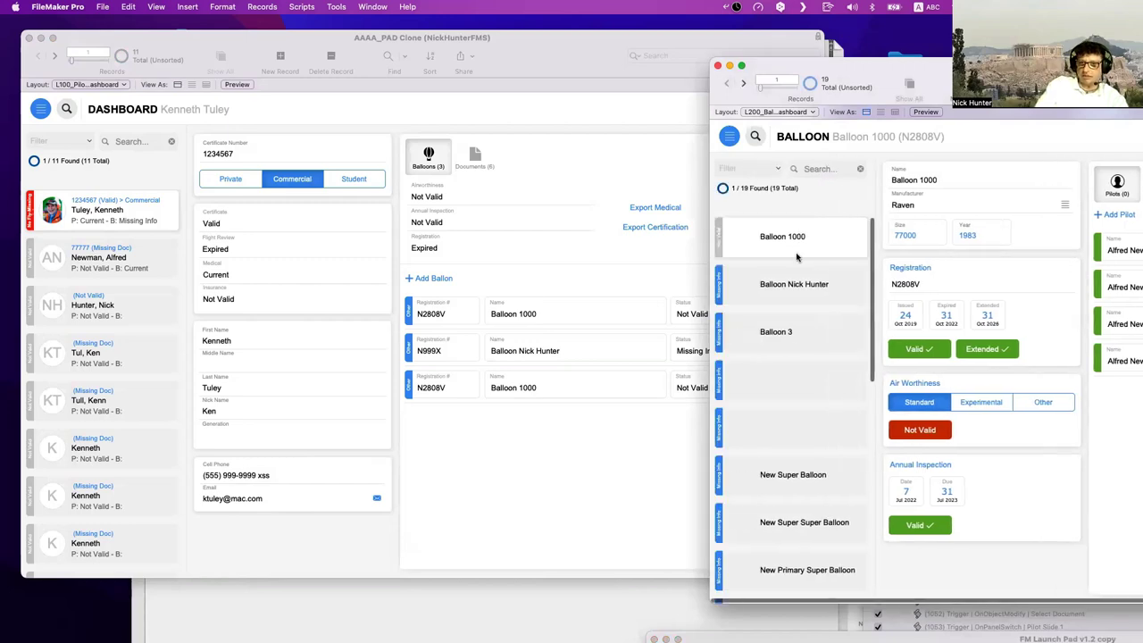
pyautogui.click(530, 449)
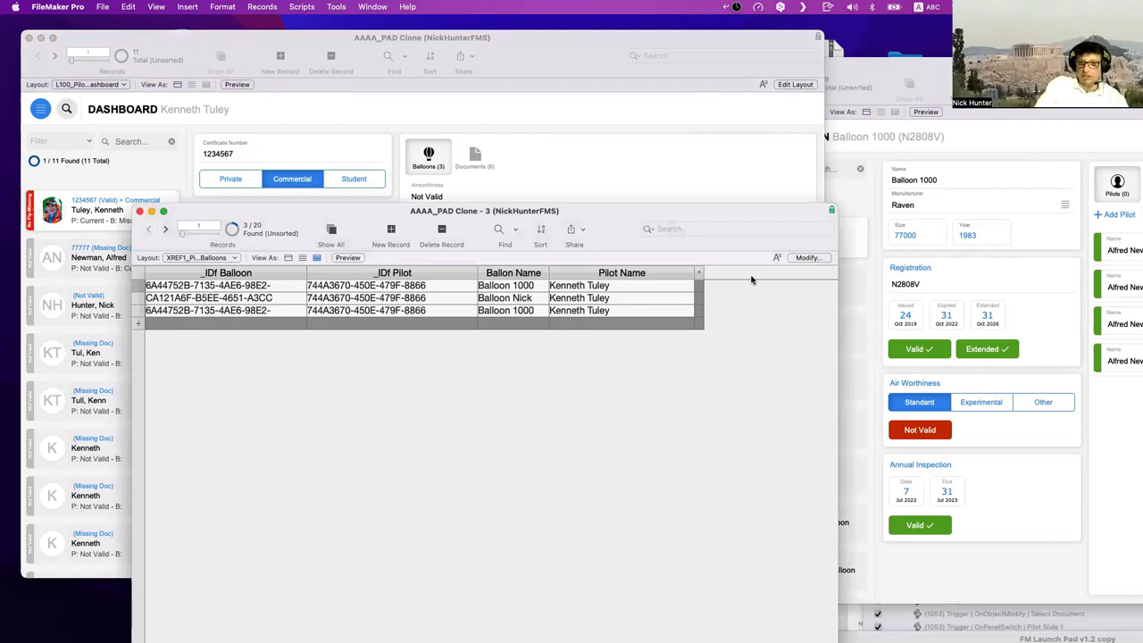
# - Add the Pilot Picture field as a new column in the table view
pyautogui.click(807, 257)
pyautogui.click(507, 443)
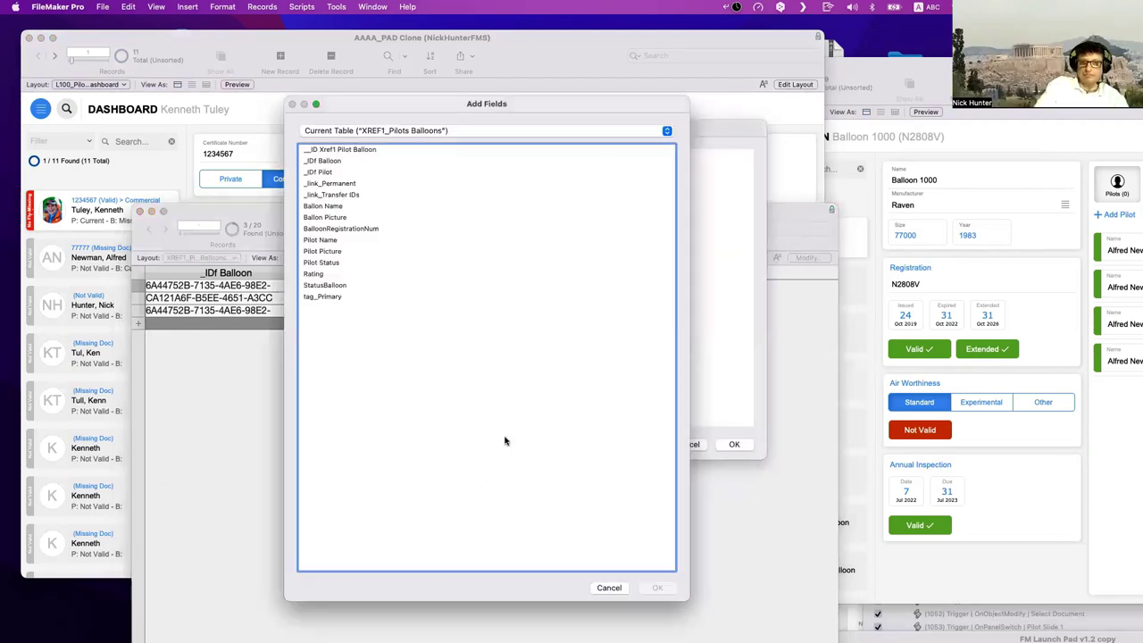
pyautogui.doubleClick(332, 251)
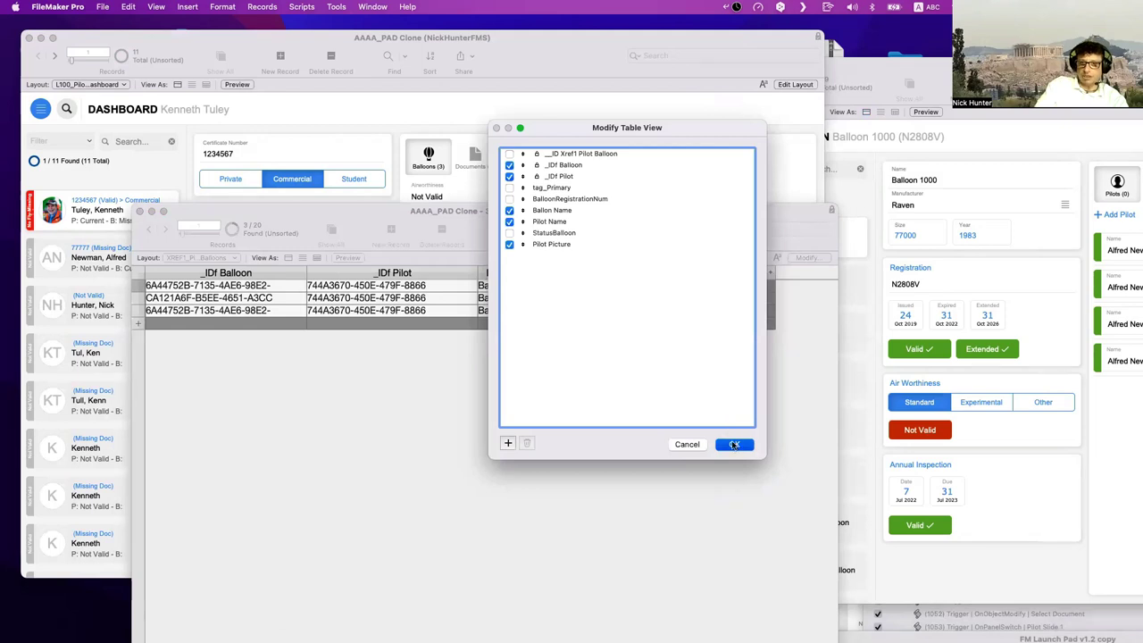
pyautogui.click(733, 444)
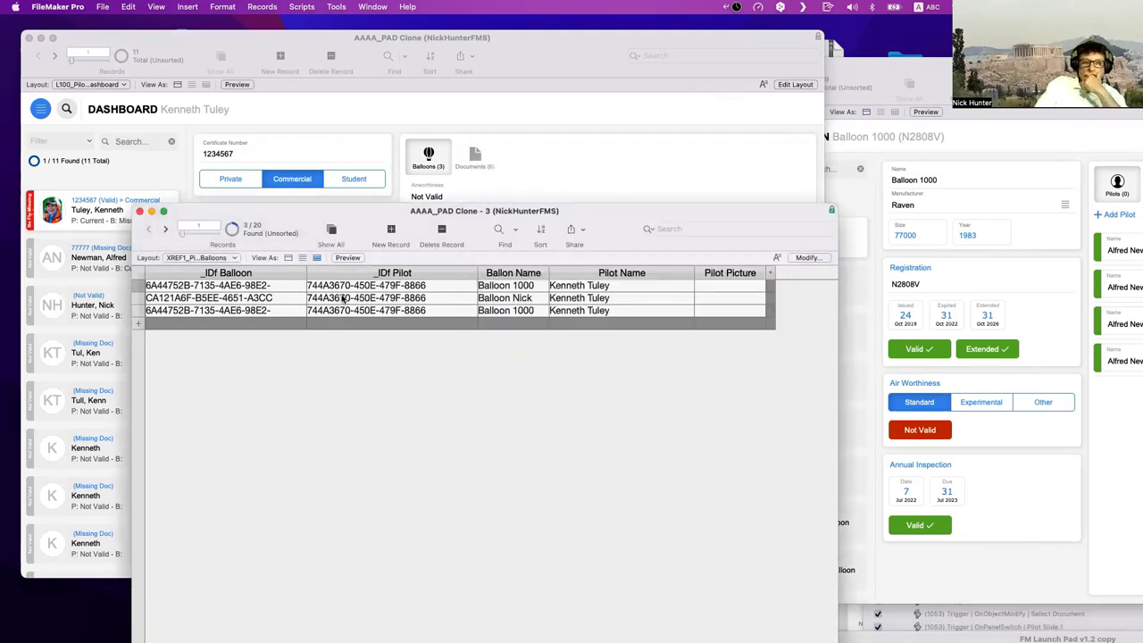
# - Limit the table to this pilot's three balloon records with Find Matching Records on the pilot ID
pyautogui.rightClick(344, 299)
pyautogui.click(390, 501)
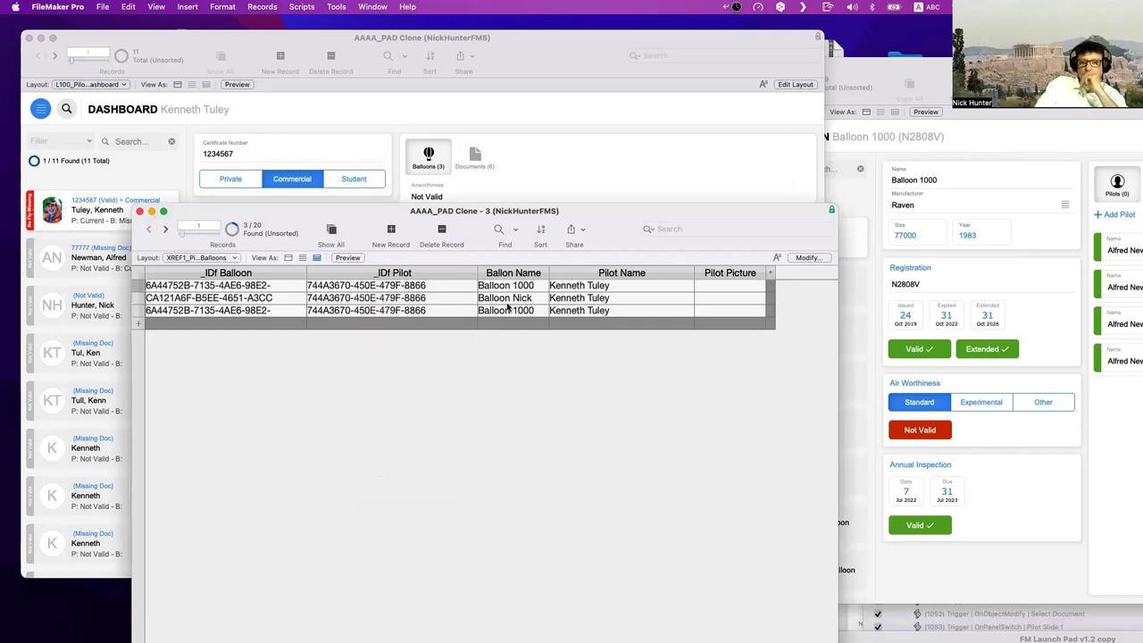
pyautogui.moveTo(510, 215); pyautogui.dragTo(1004, 229)
pyautogui.click(630, 167)
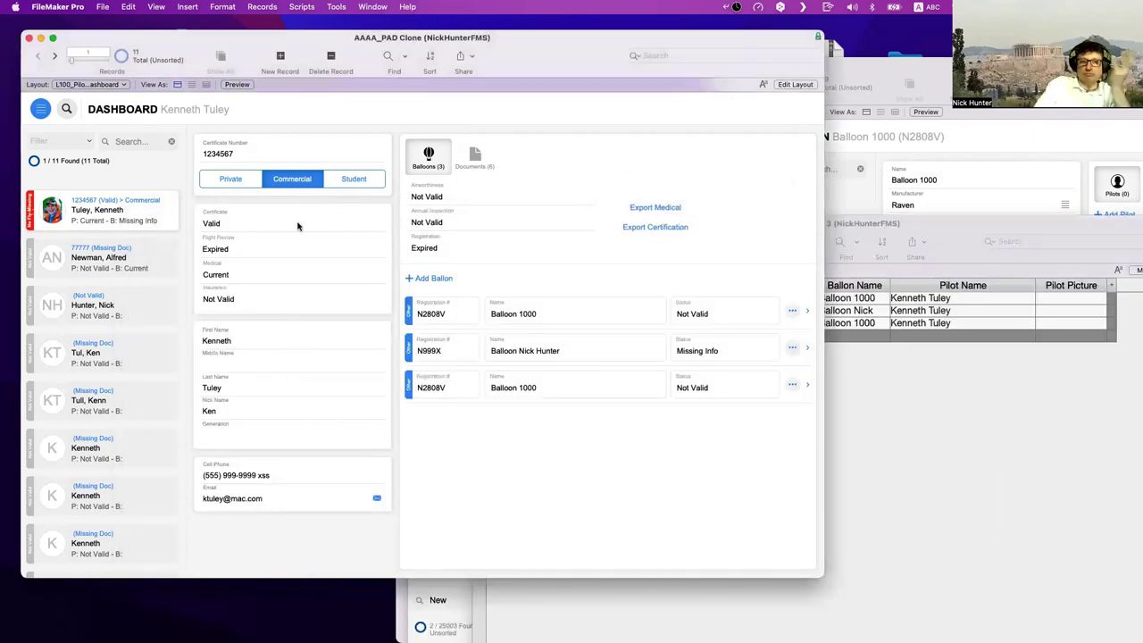
# - Commit the pilot record via the First Name field and confirm Pilot Picture shows the headshot
pyautogui.click(237, 340)
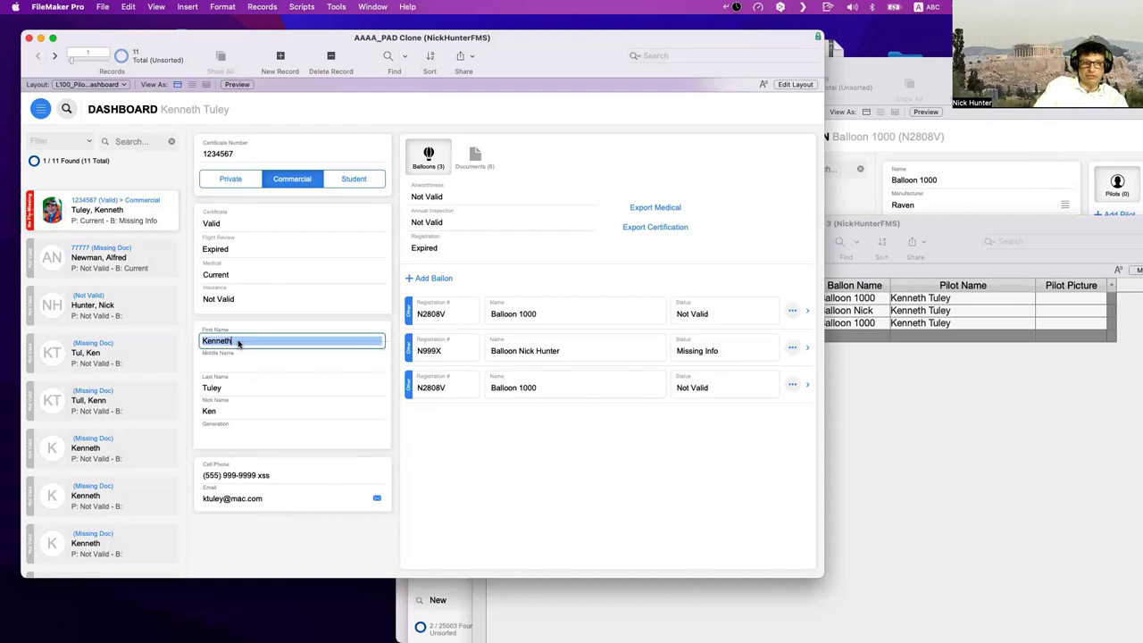
pyautogui.click(237, 340)
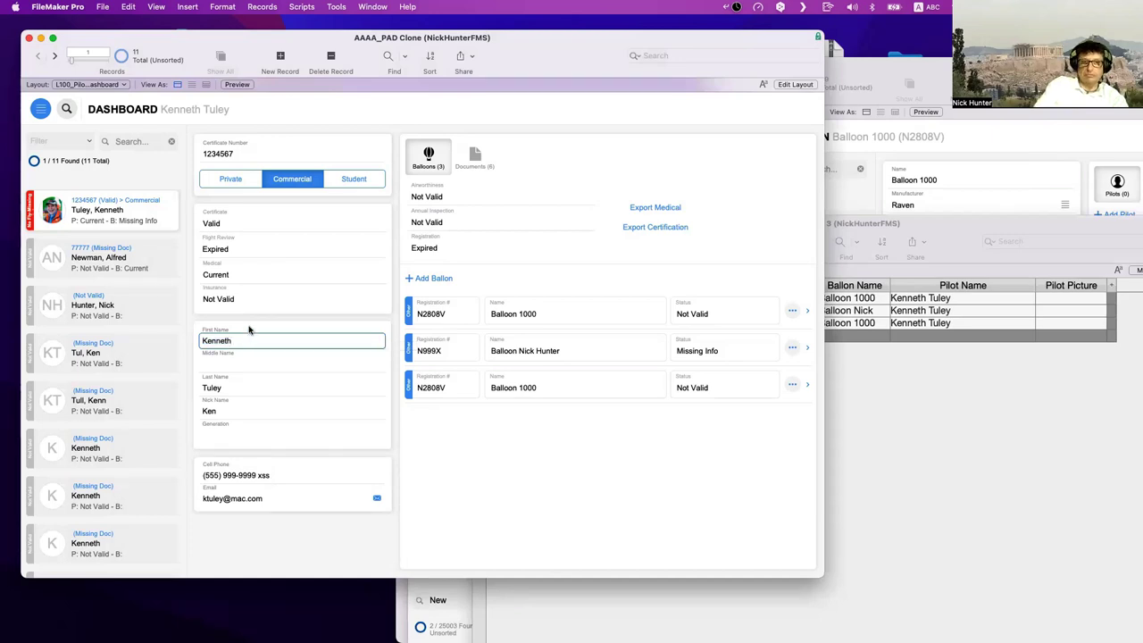
pyautogui.click(248, 331)
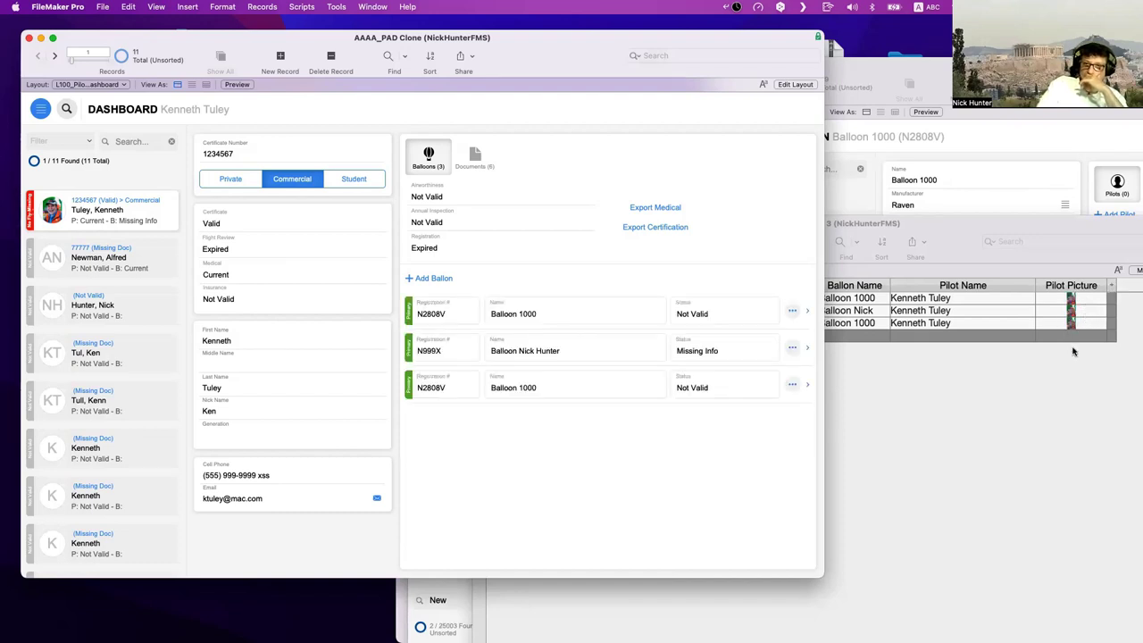
pyautogui.click(1022, 389)
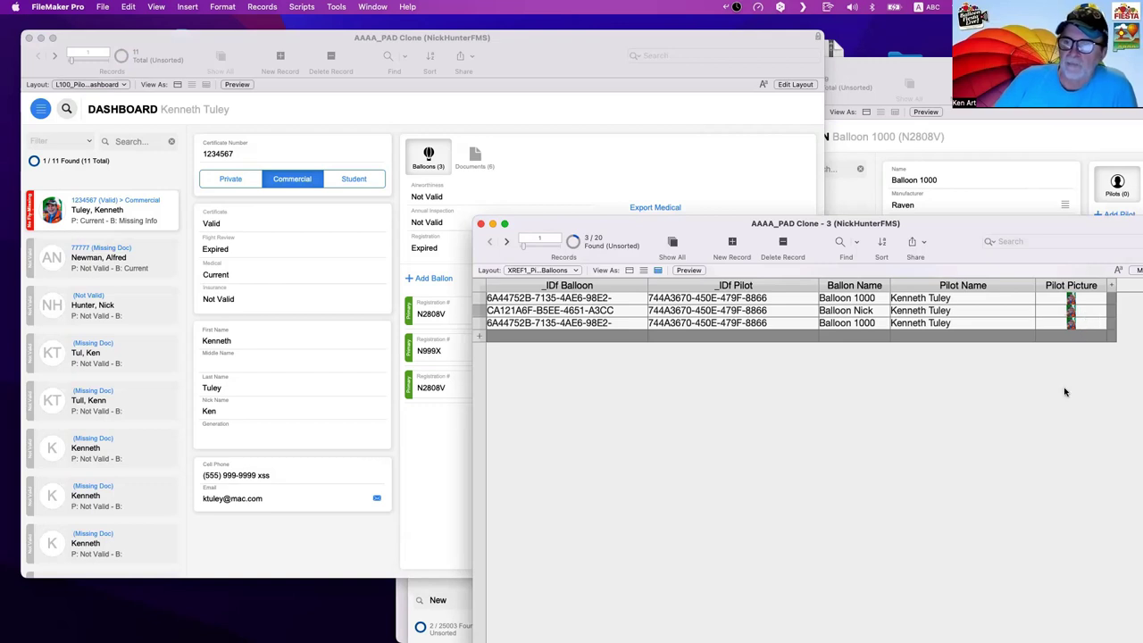
pyautogui.click(430, 302)
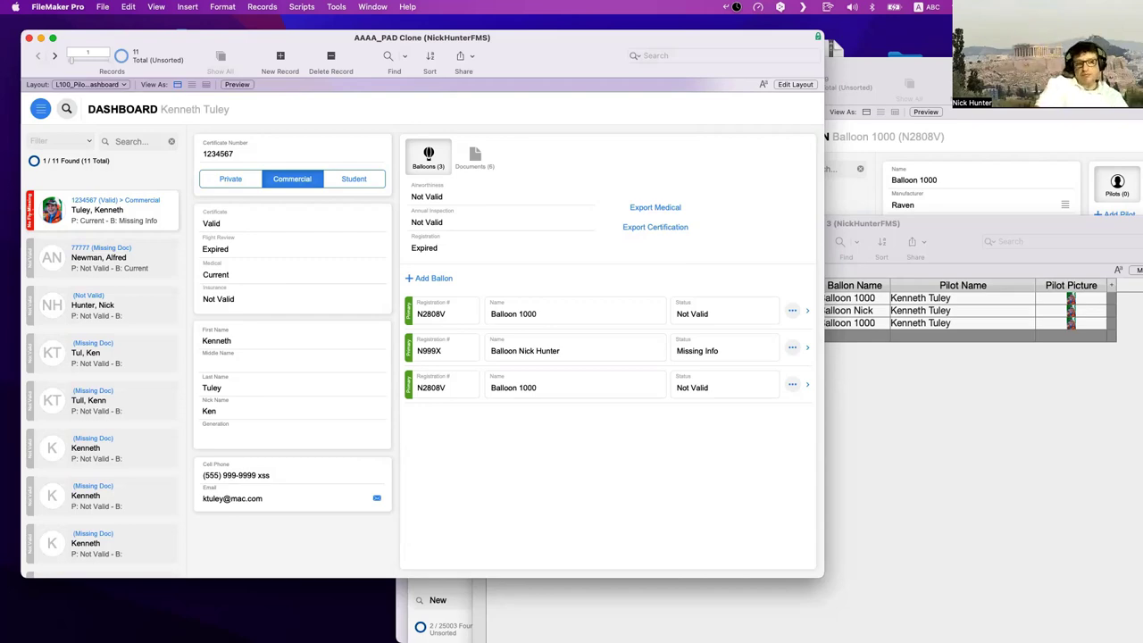
pyautogui.press('super+shift+d')
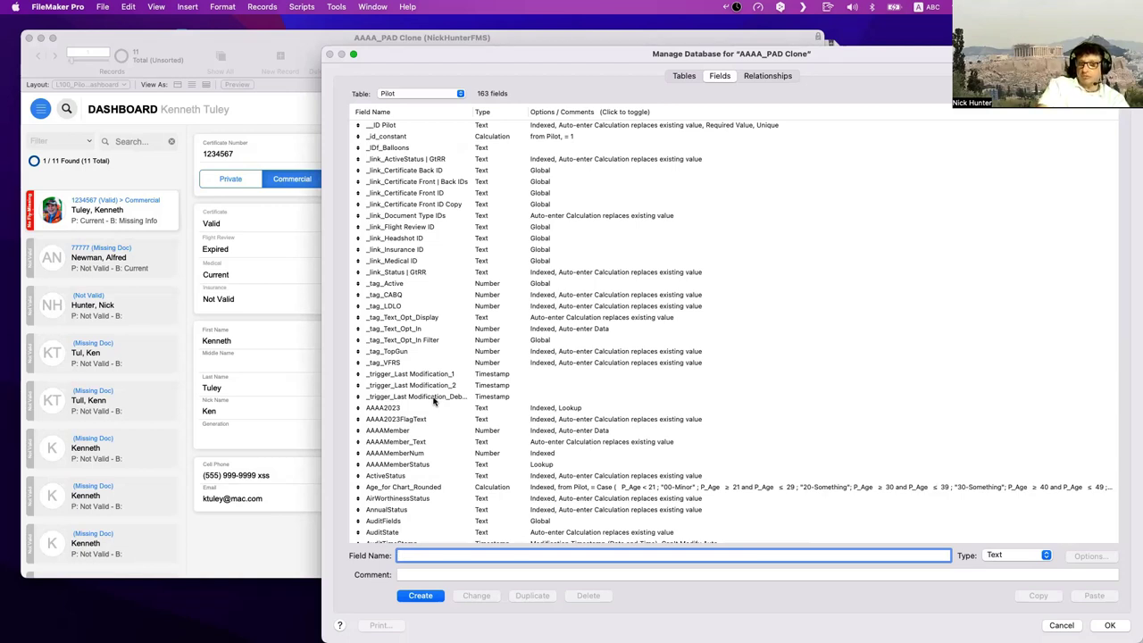
pyautogui.press('Escape')
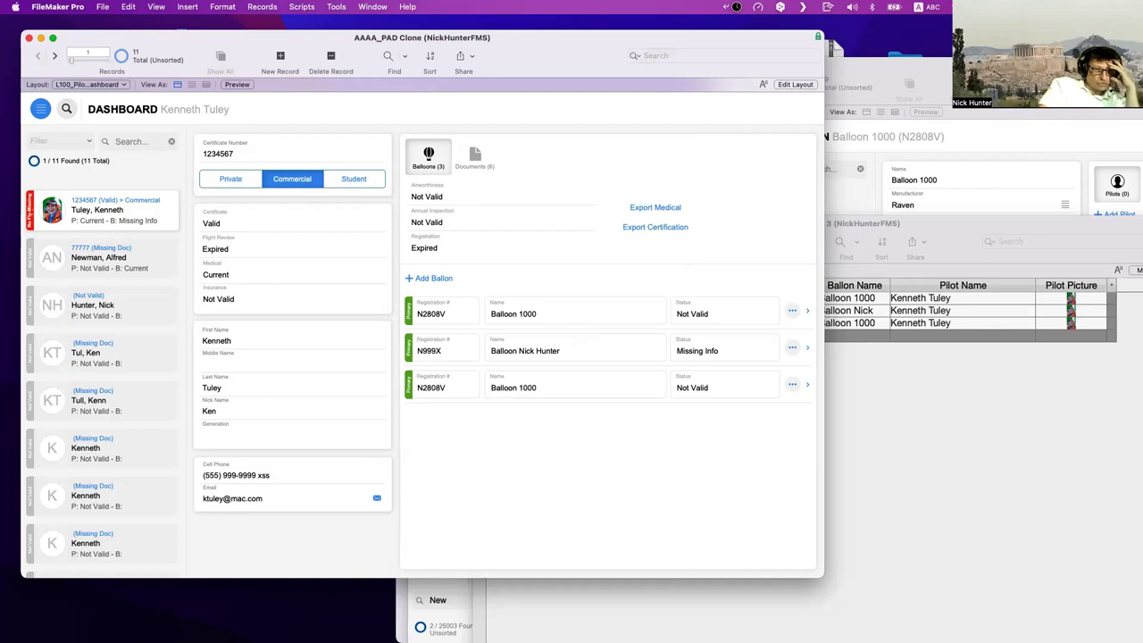
# - Drag the Safari window aside and close it, leaving only the desktop
pyautogui.moveTo(844, 615)
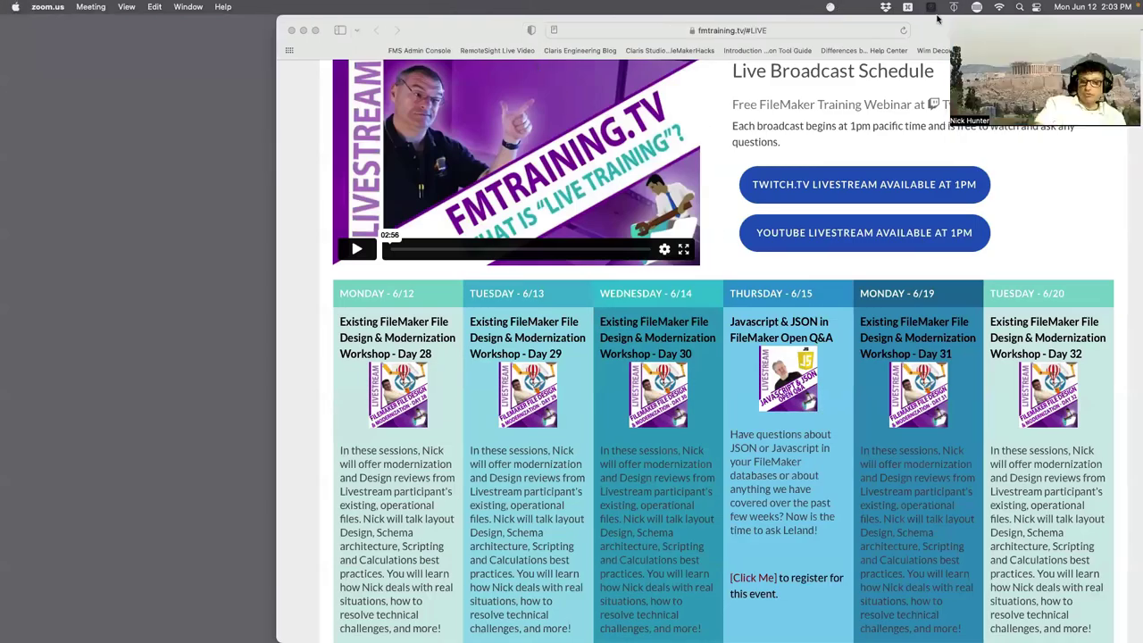
pyautogui.moveTo(937, 17); pyautogui.dragTo(687, 333)
pyautogui.click(41, 358)
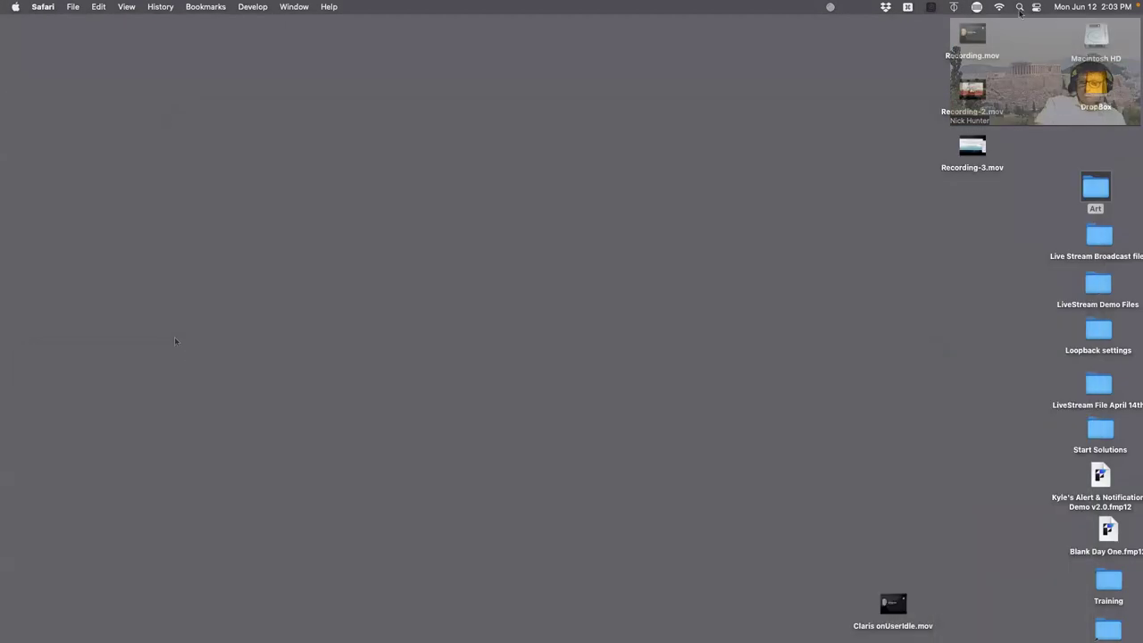